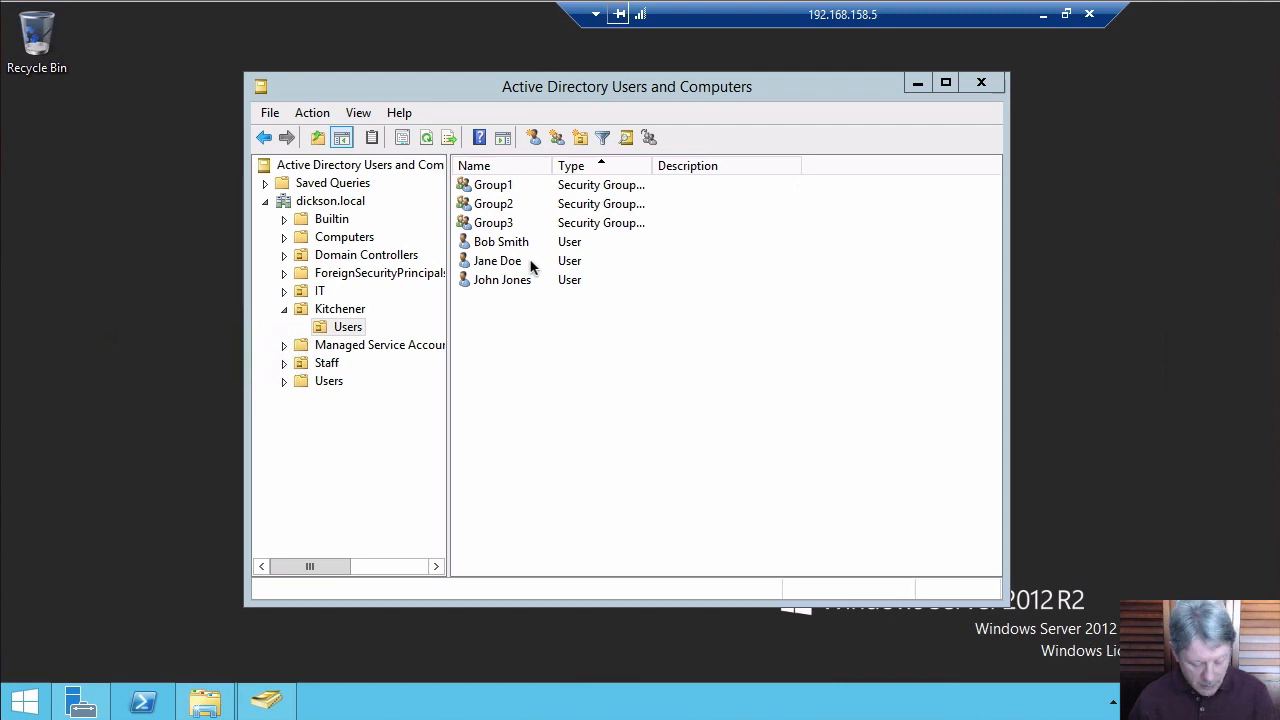
Switch to the file server's remote session and launch a PowerShell console
key(alt+Tab)
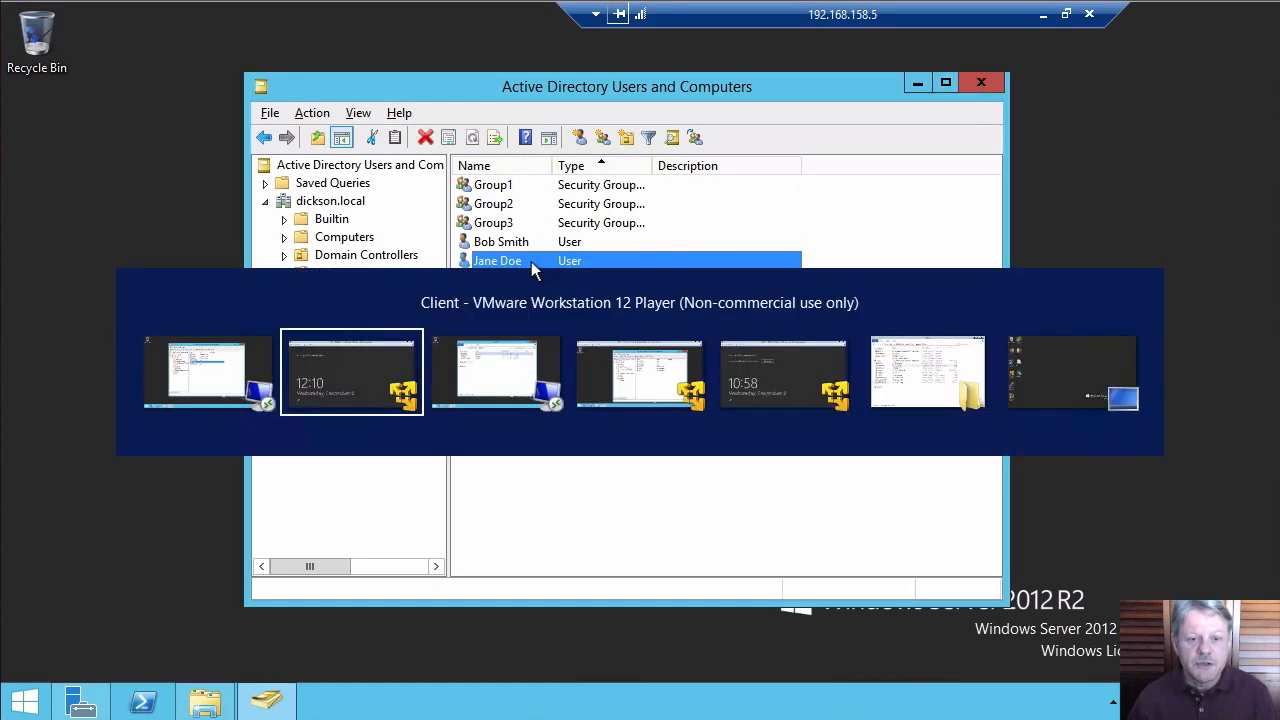
key(alt+Tab)
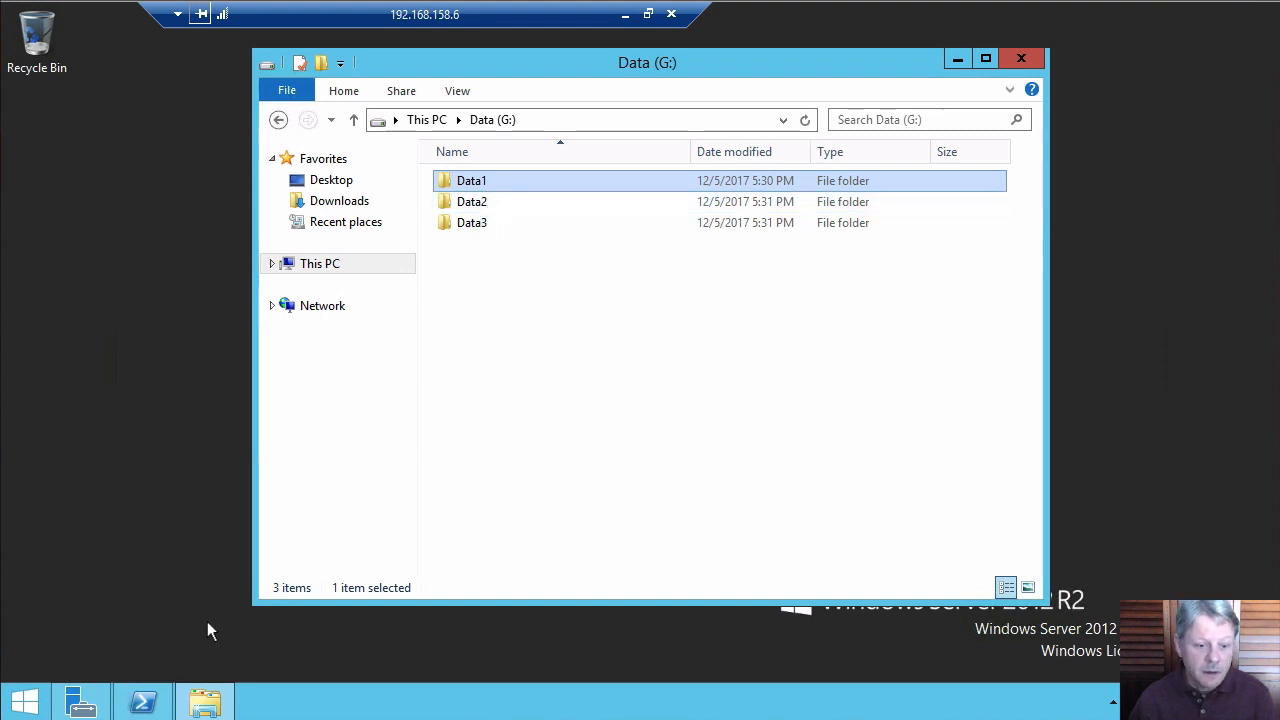
click(148, 695)
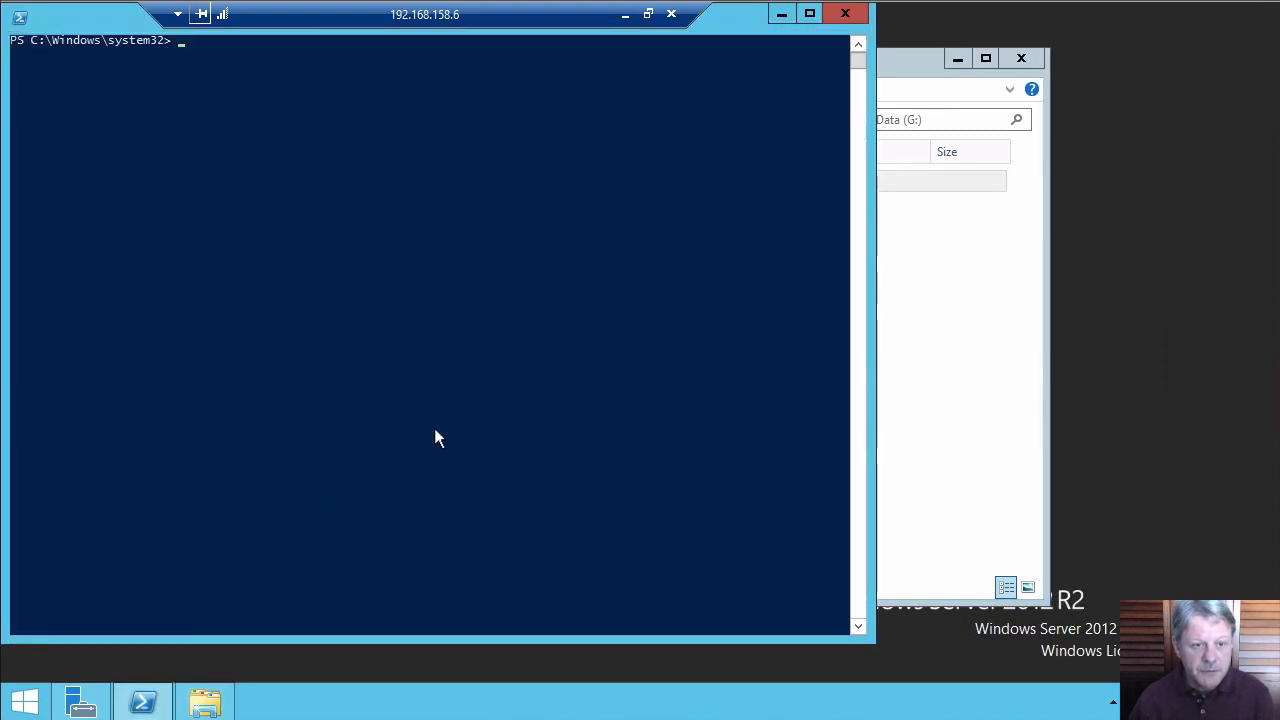
List all server shares with net share, then show Data1's share details
text(net share)
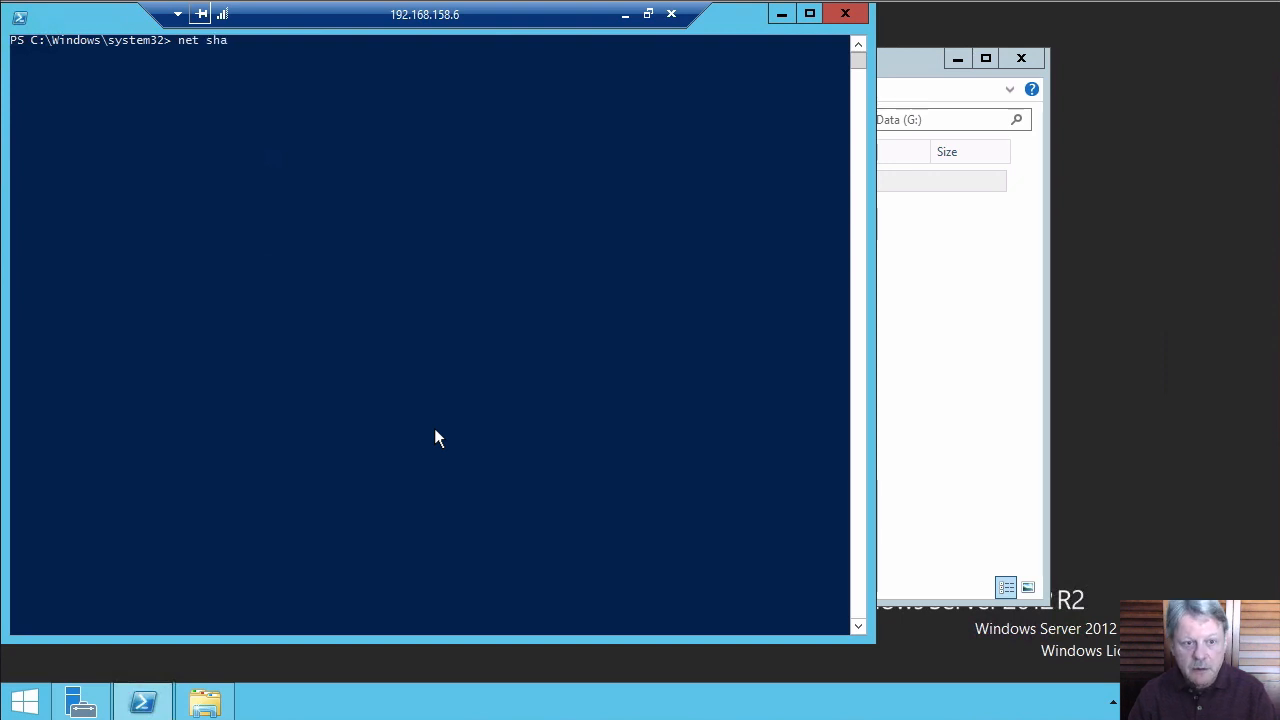
key(Return)
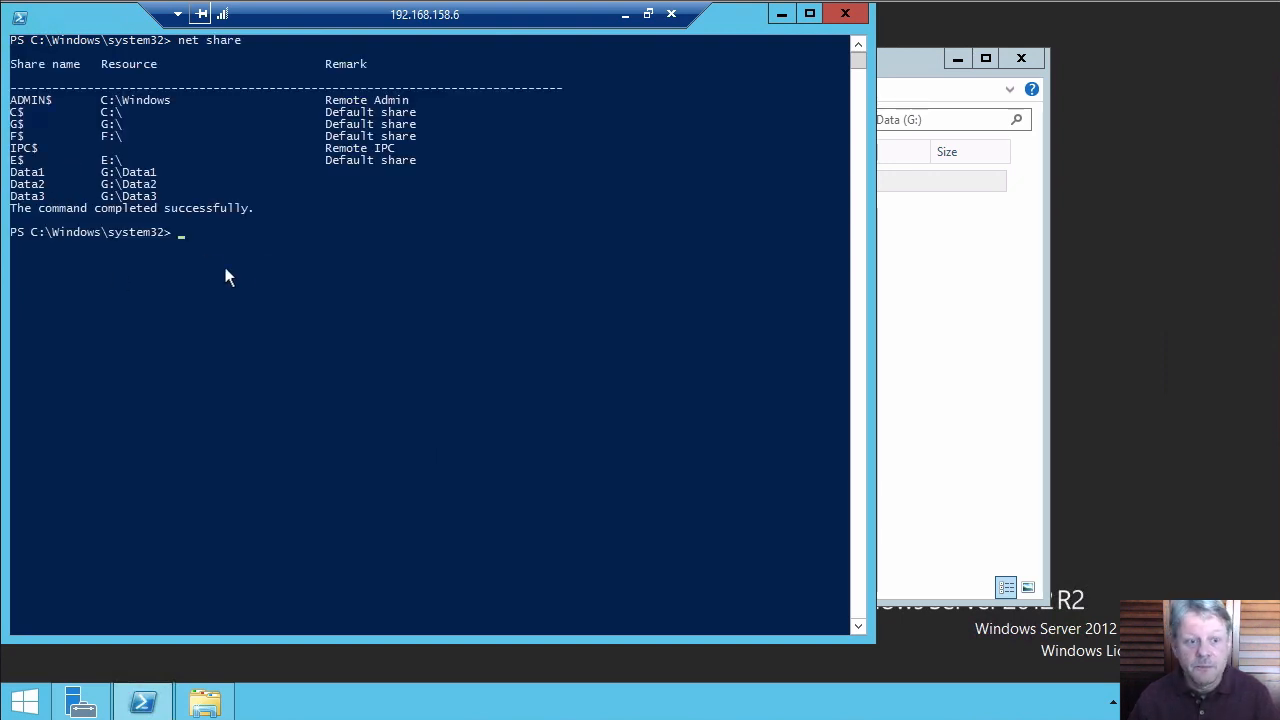
key(Up)
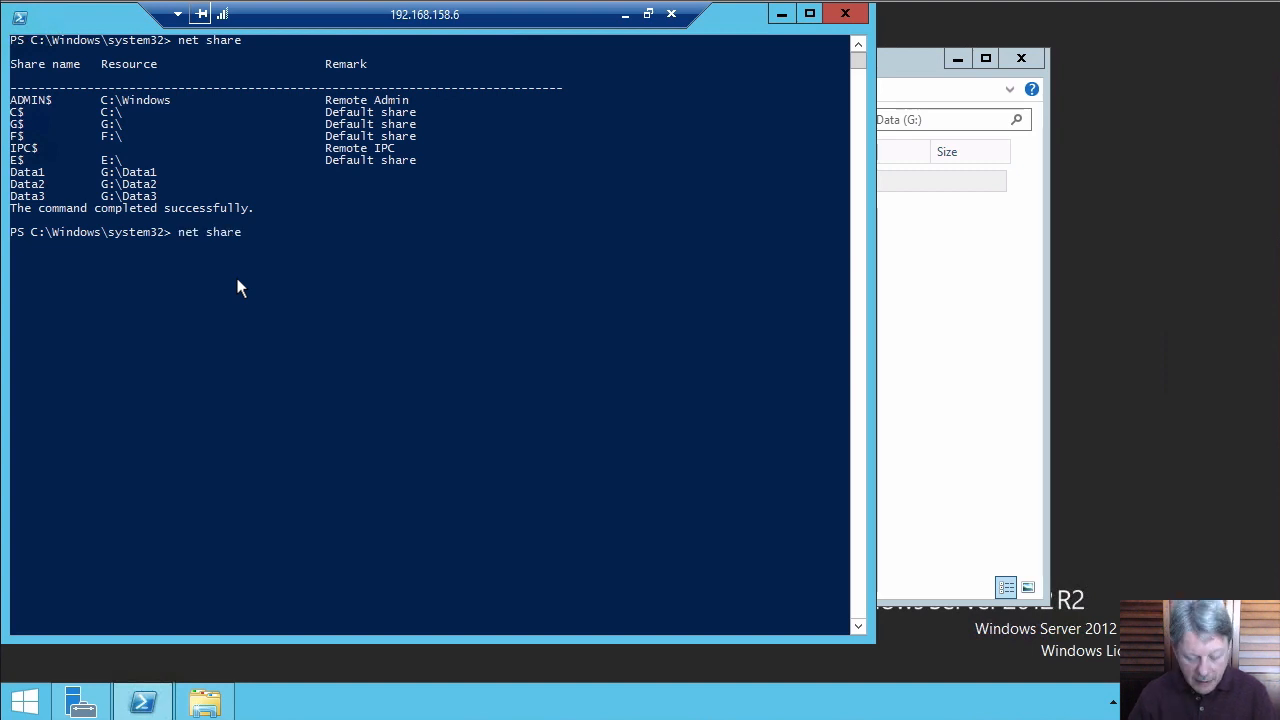
text(data1)
key(Return)
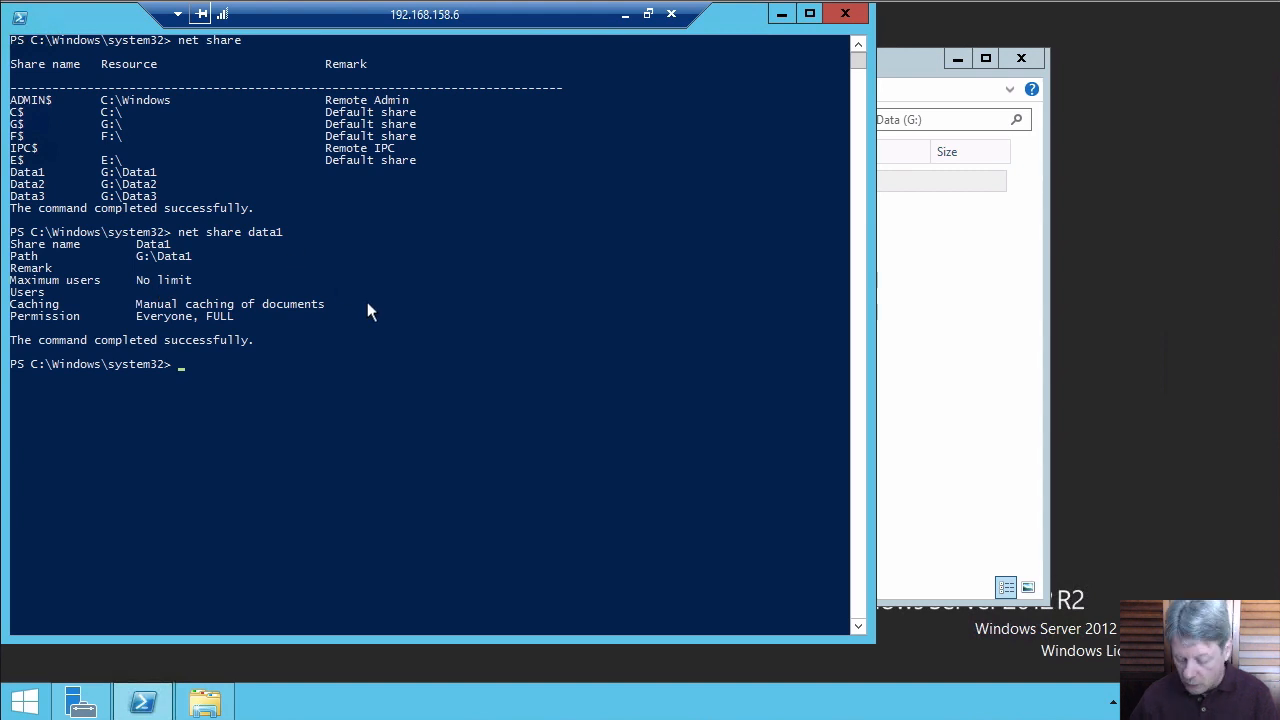
Show share details for Data2 and Data3, then minimize PowerShell
key(Up)
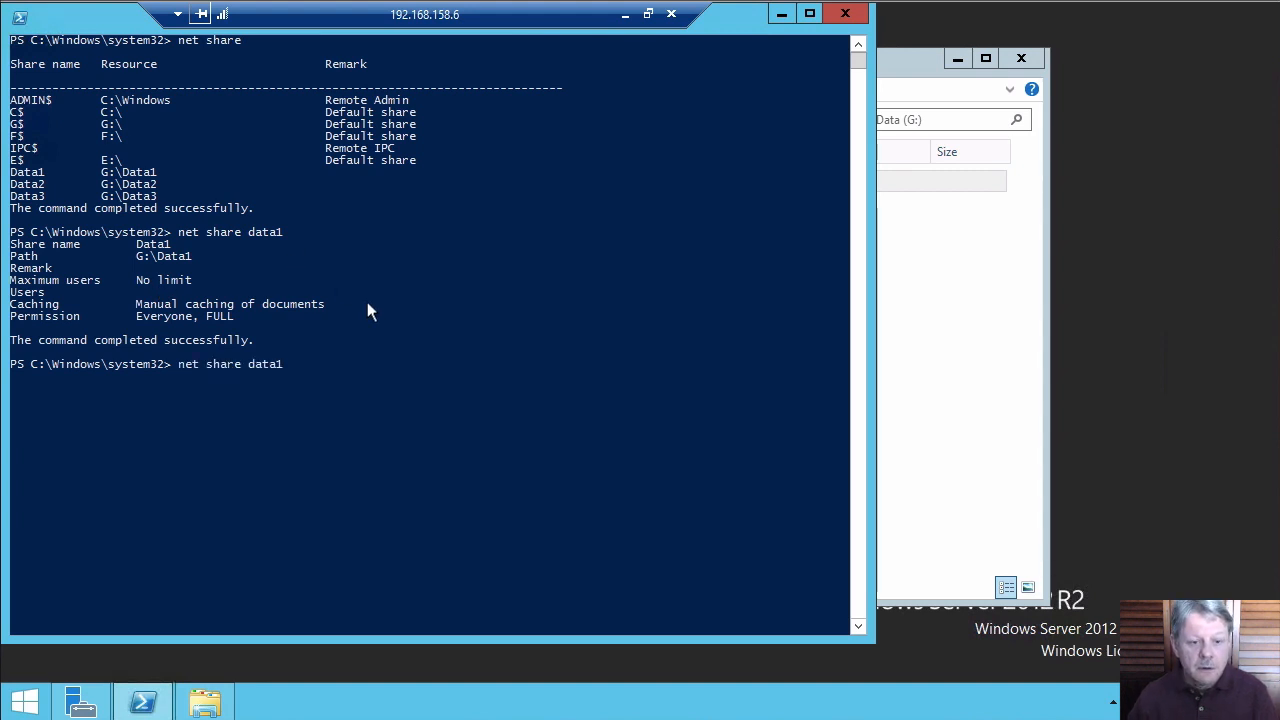
key(BackSpace)
text(2)
key(Return)
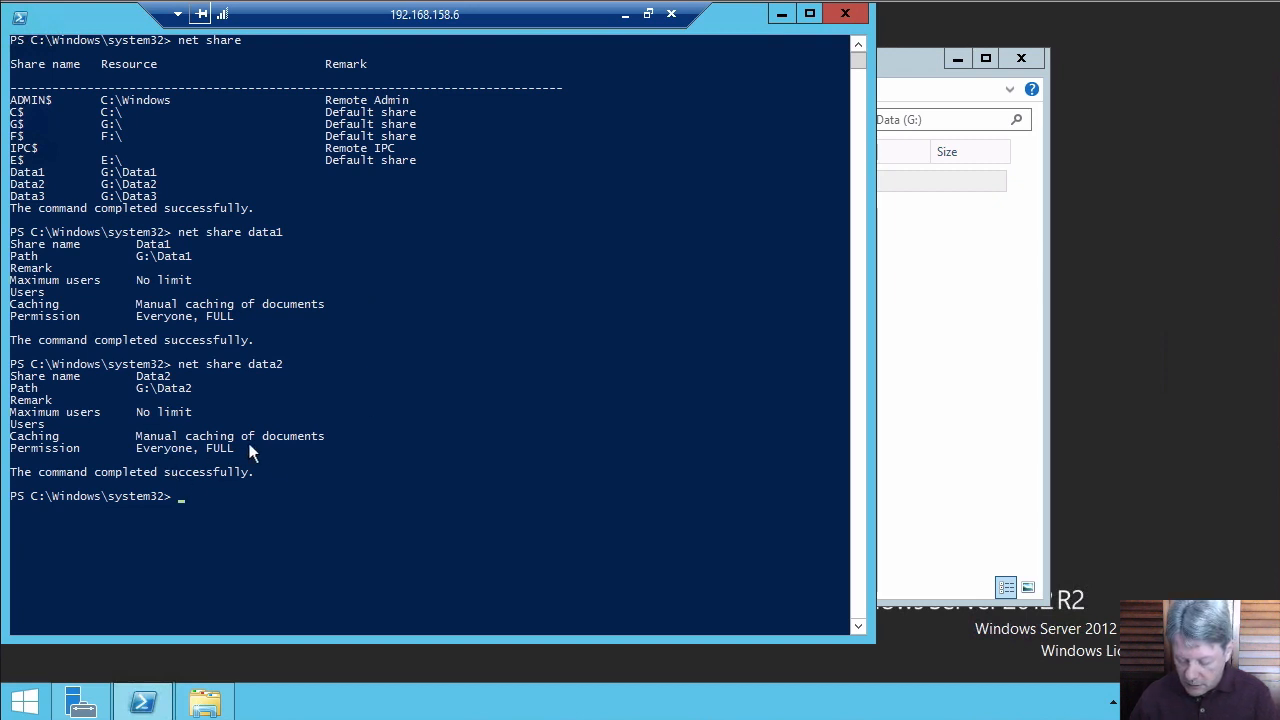
key(Up)
key(Return)
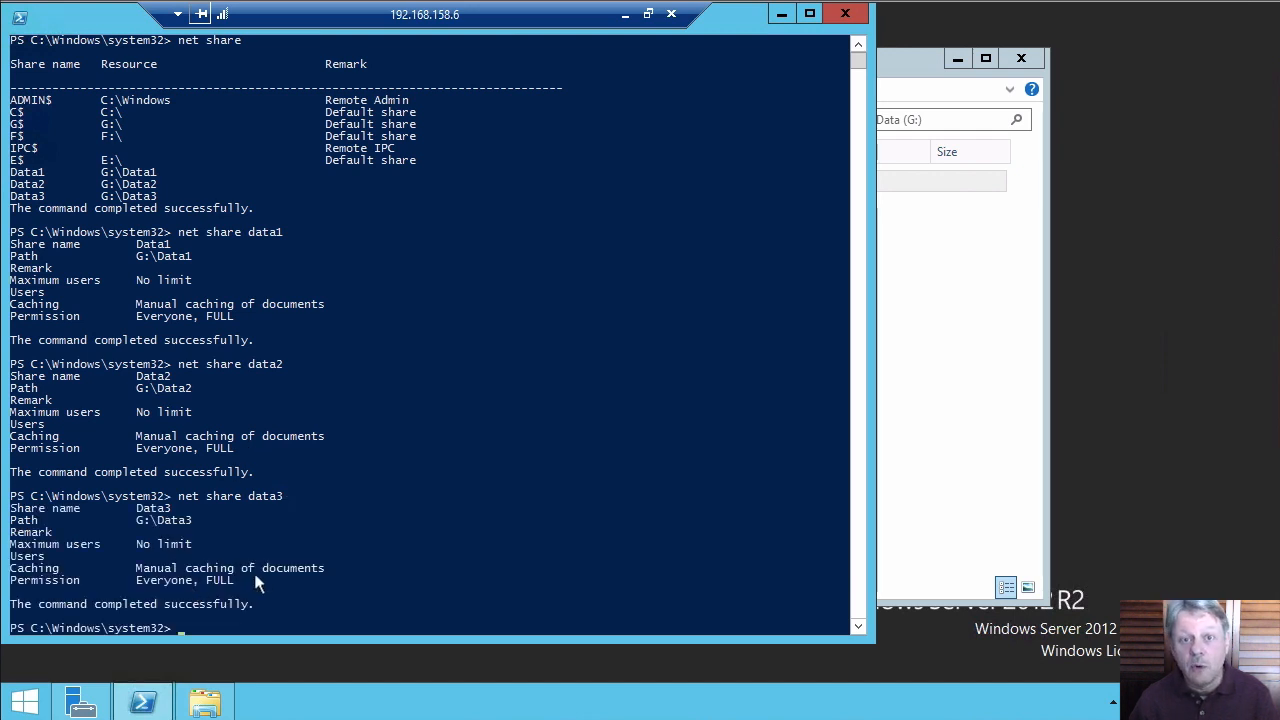
click(781, 15)
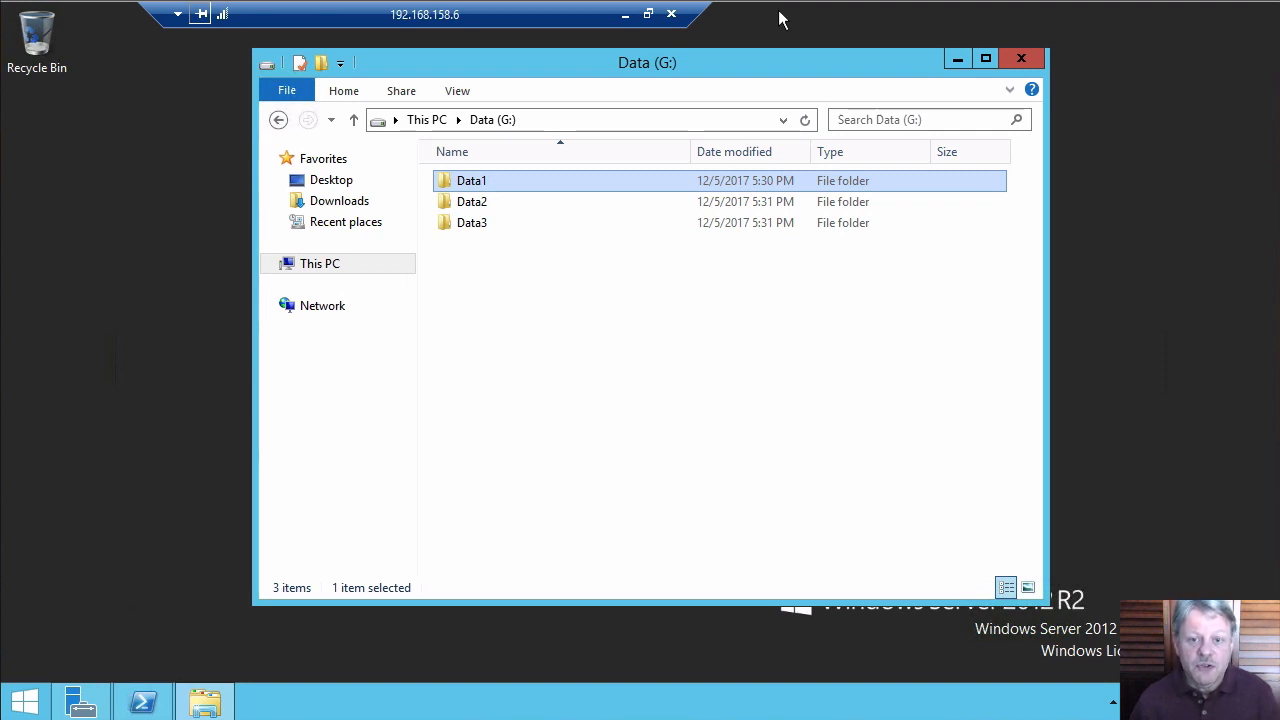
Review Data1's Security tab permissions for SYSTEM, the owner, Administrators and Users
right_click(463, 184)
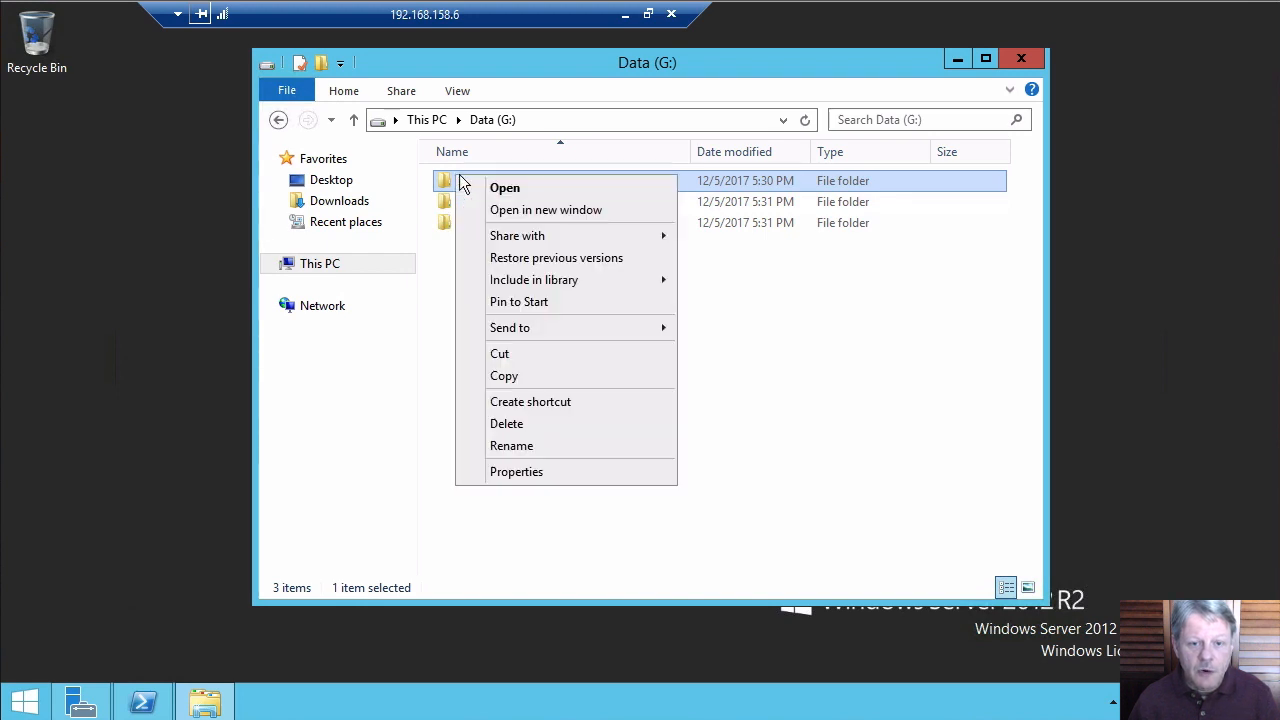
click(545, 470)
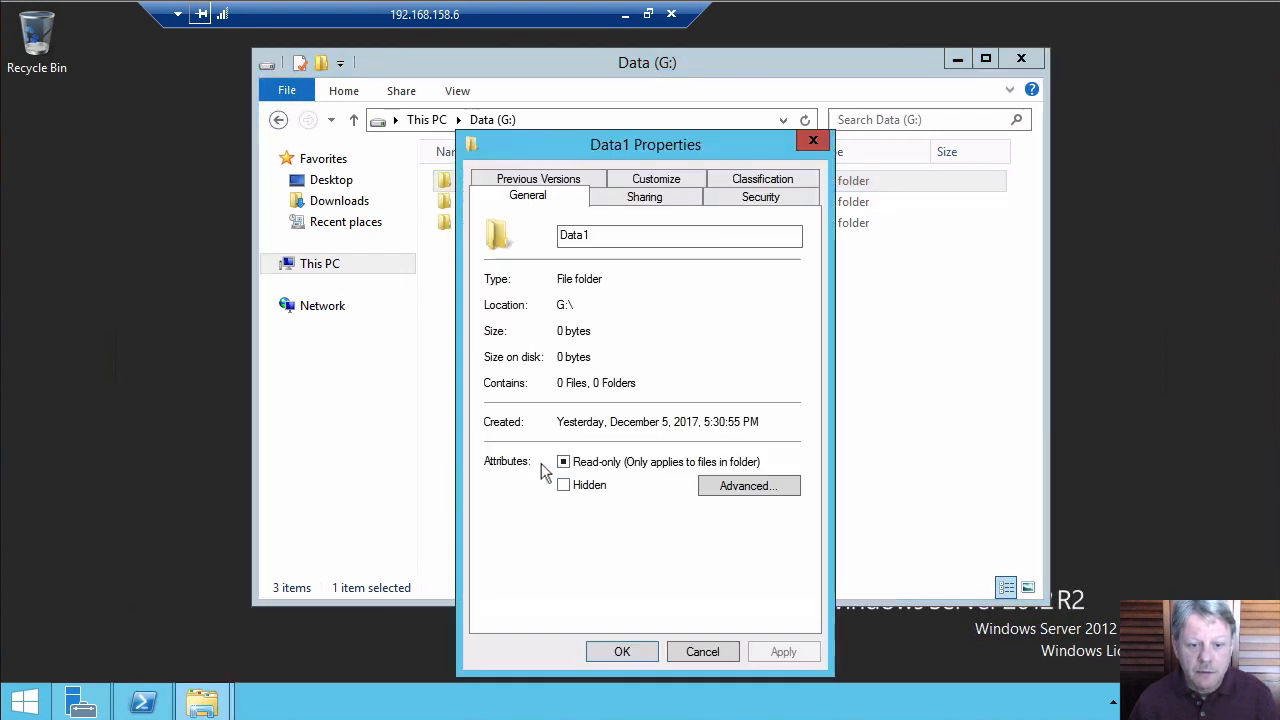
click(768, 199)
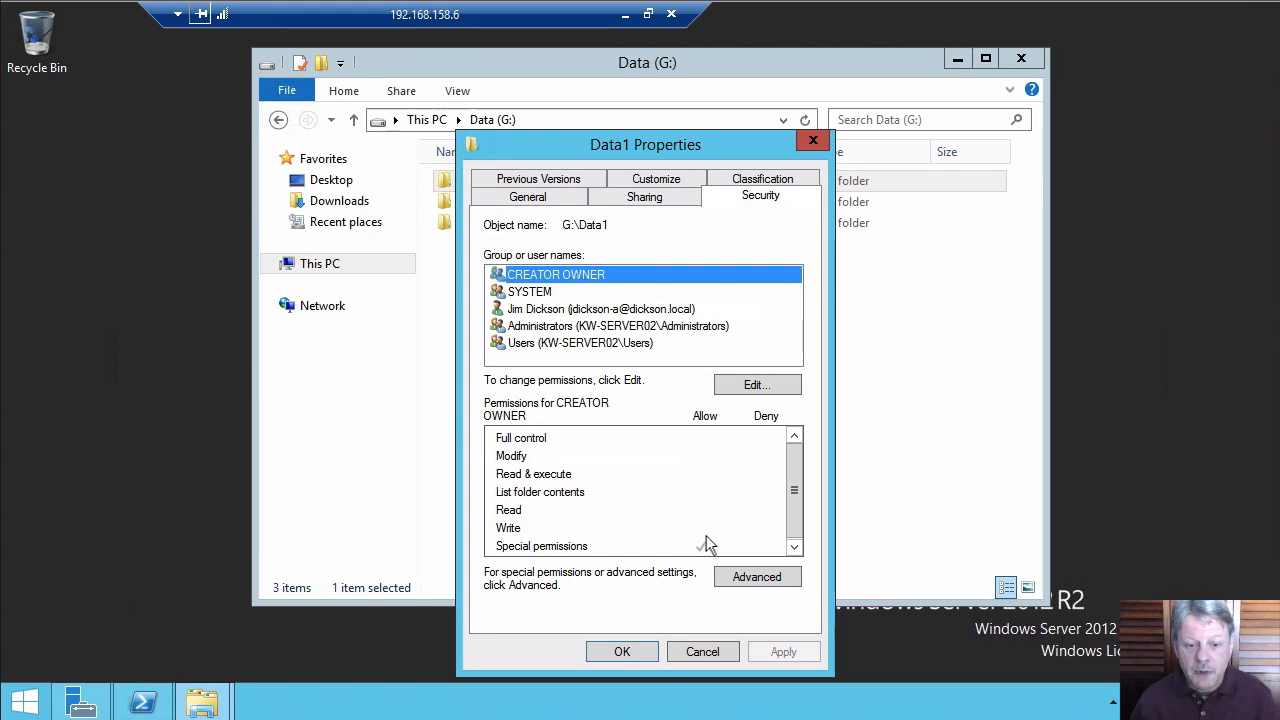
click(556, 293)
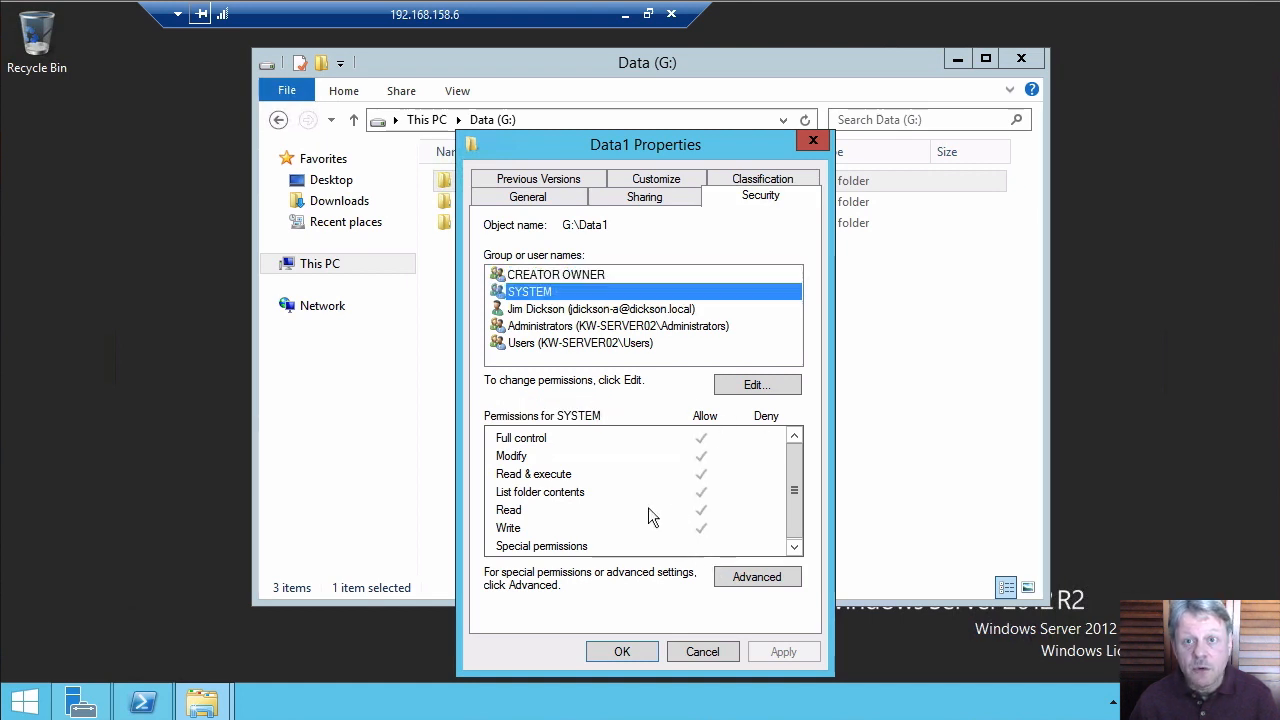
click(557, 312)
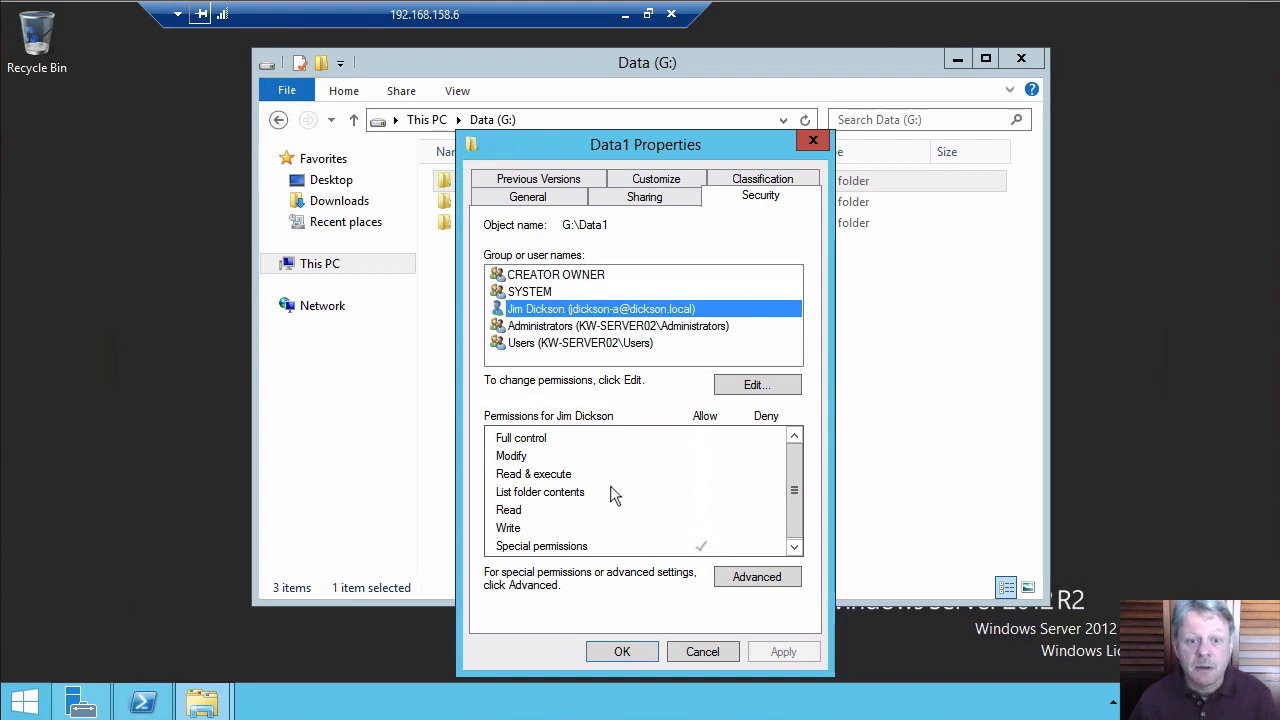
click(585, 330)
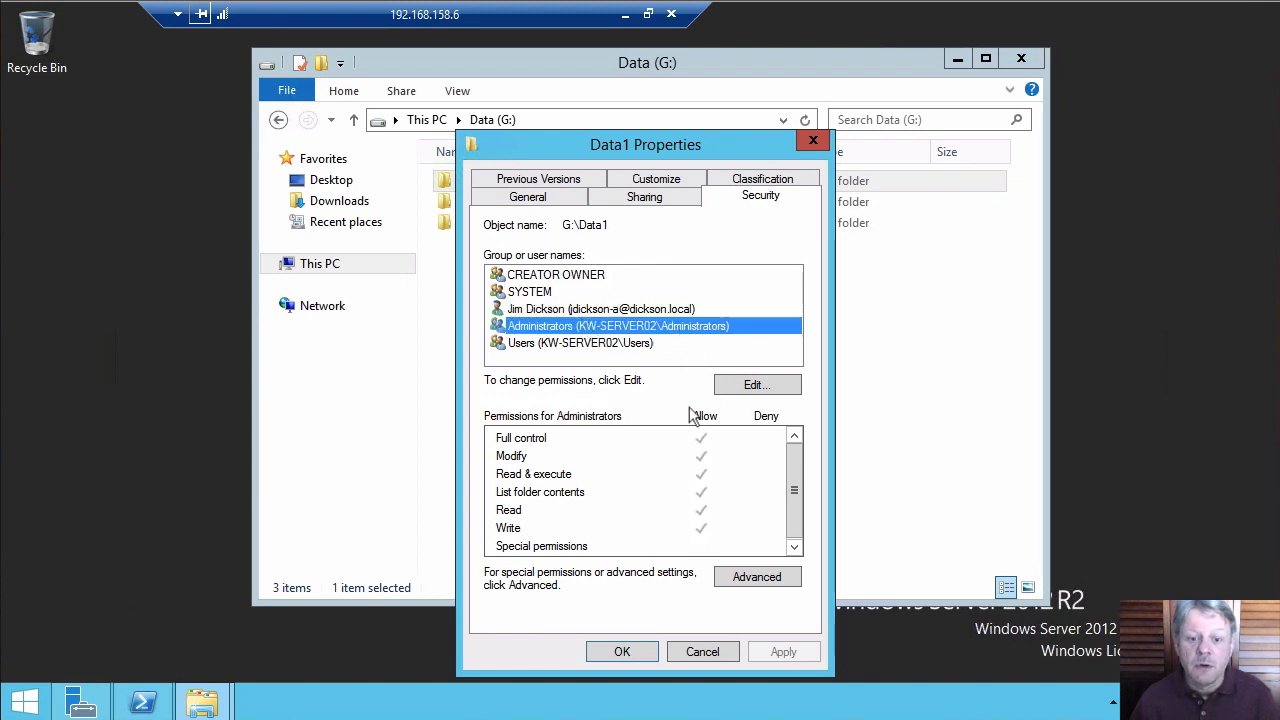
click(558, 343)
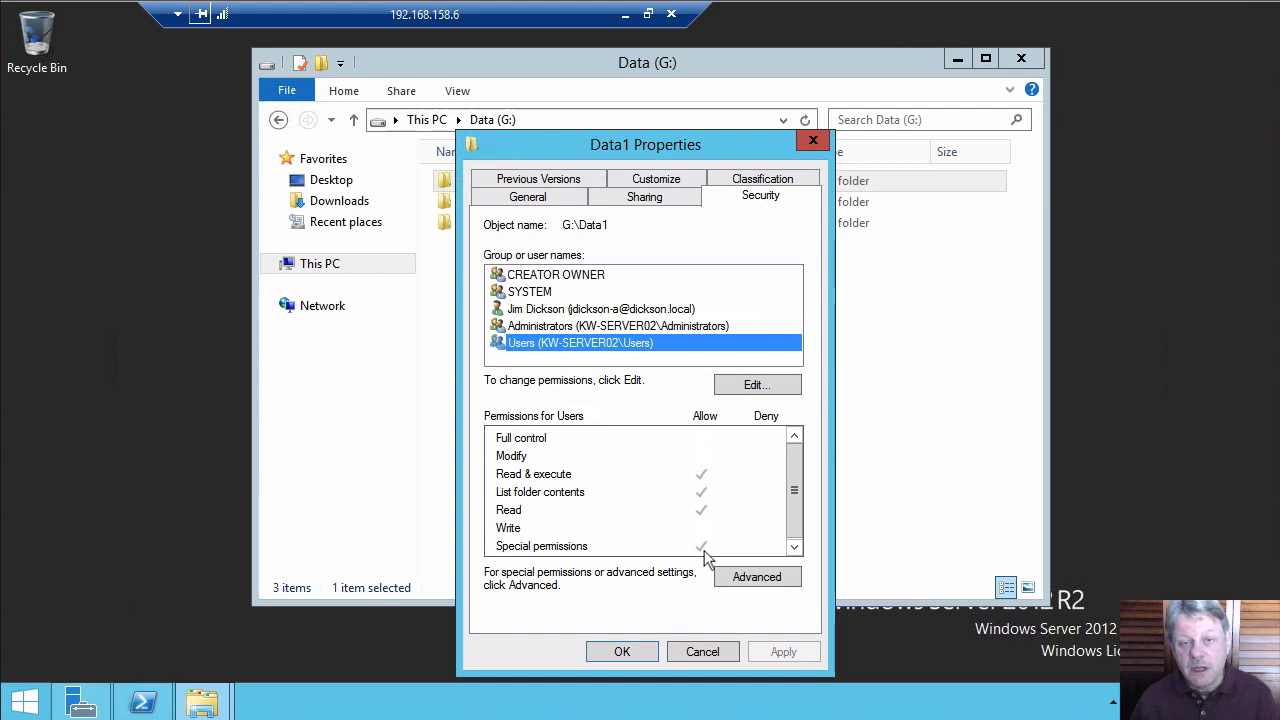
Open Data1's Advanced security settings and select the Users Read & execute entry
click(774, 580)
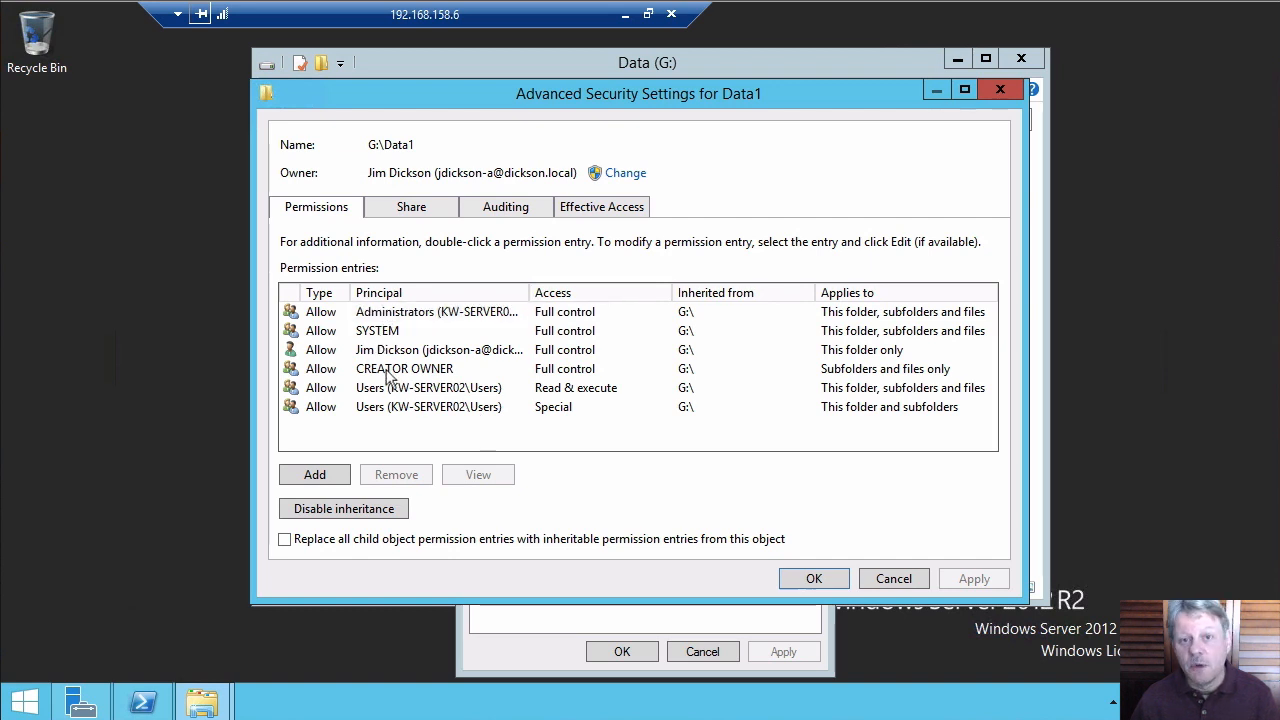
click(905, 580)
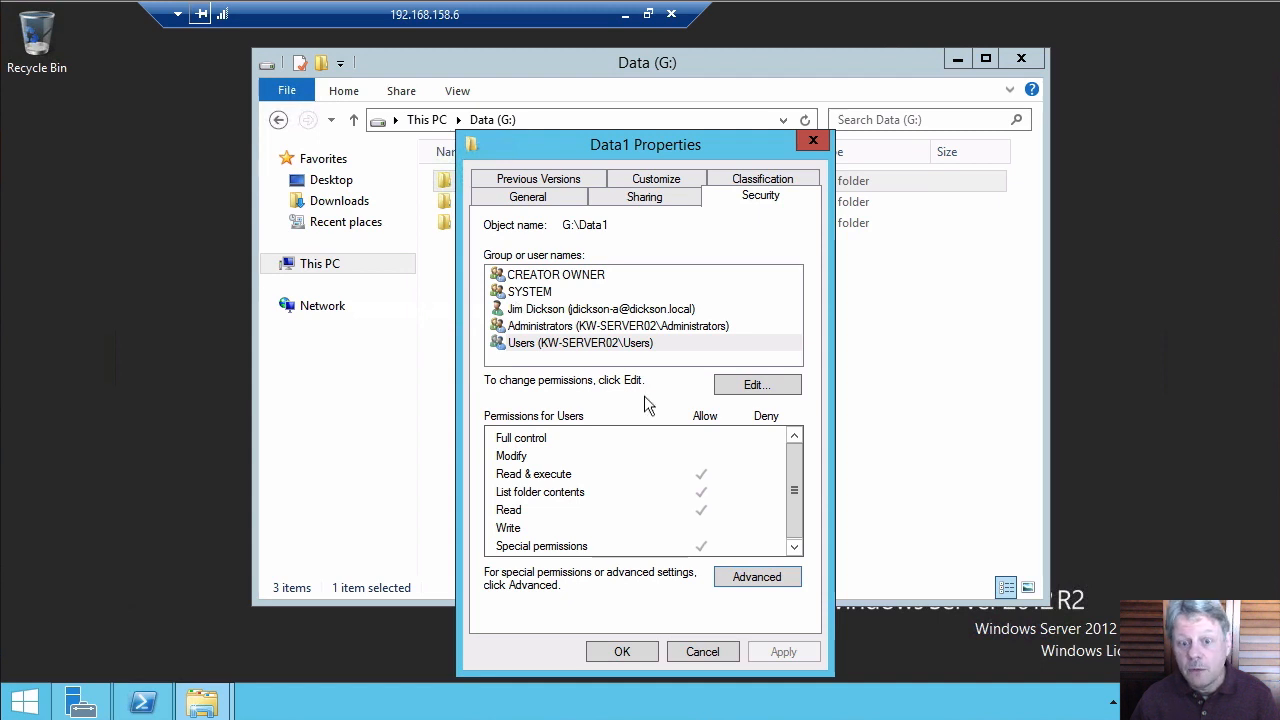
click(766, 578)
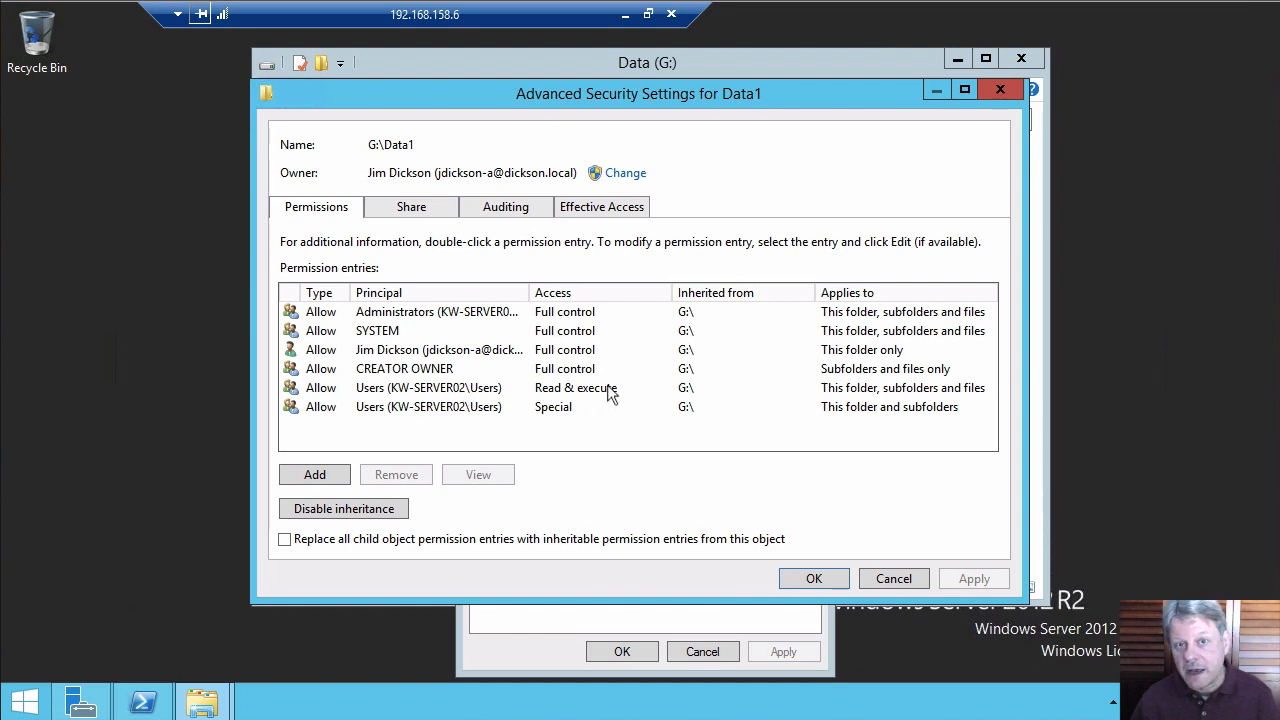
click(440, 392)
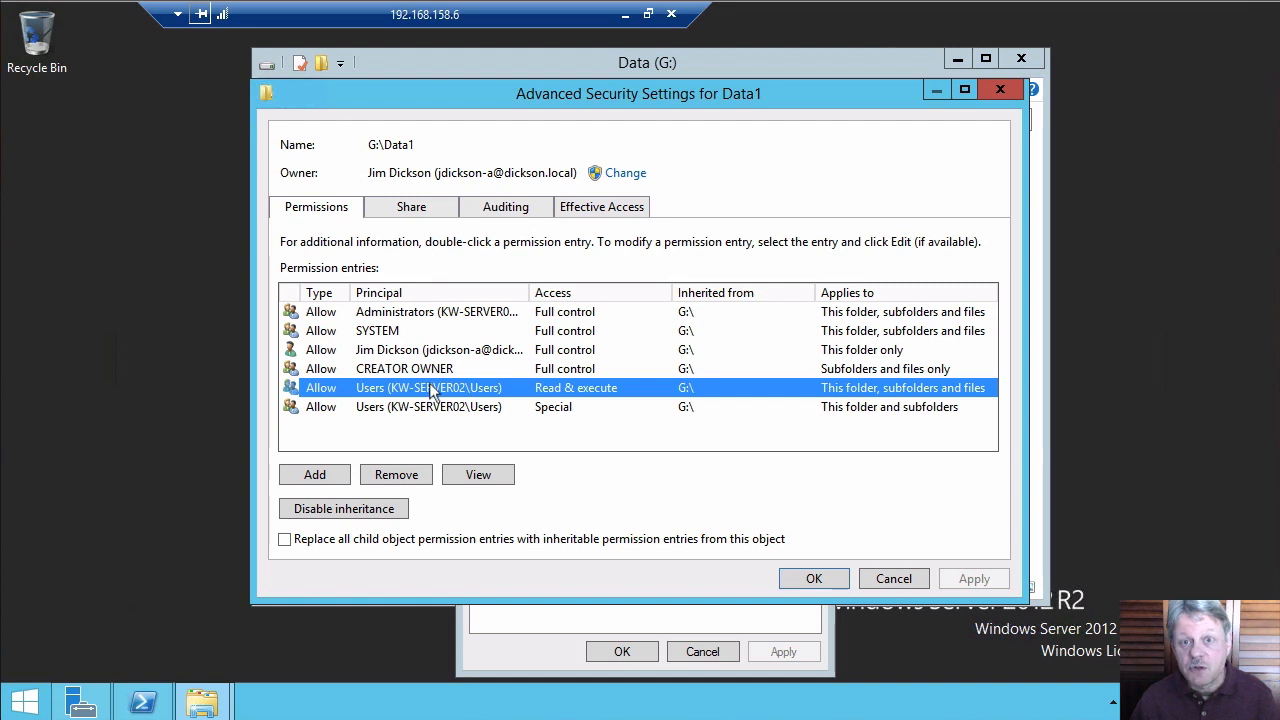
View the Users Read & execute permission entry on Data1
click(495, 477)
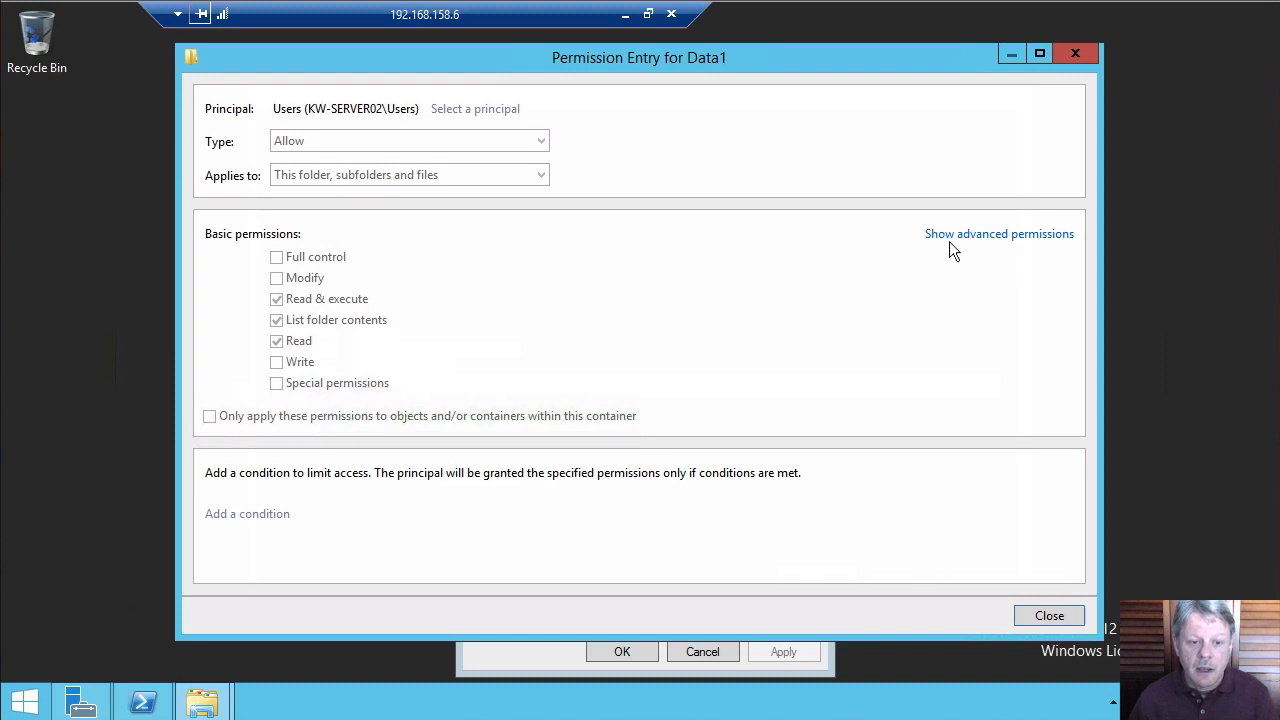
Toggle the Users entry between basic and advanced permissions several times, then close it
click(980, 236)
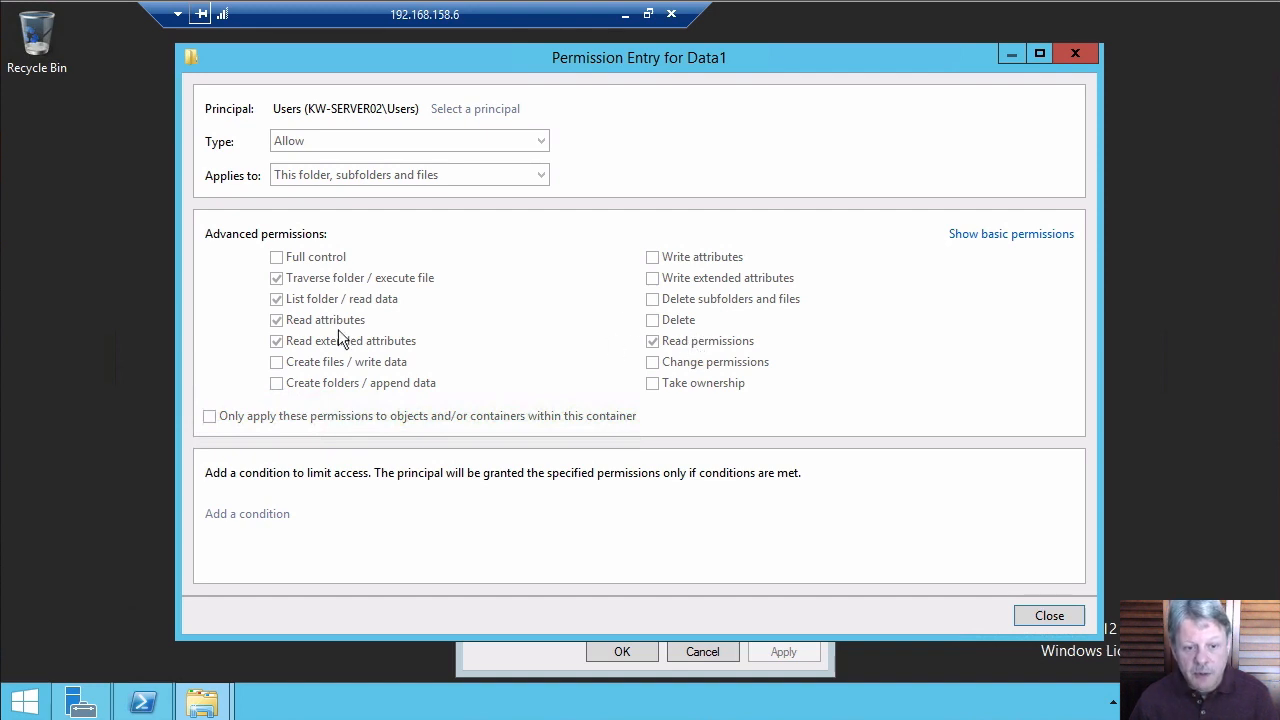
click(963, 238)
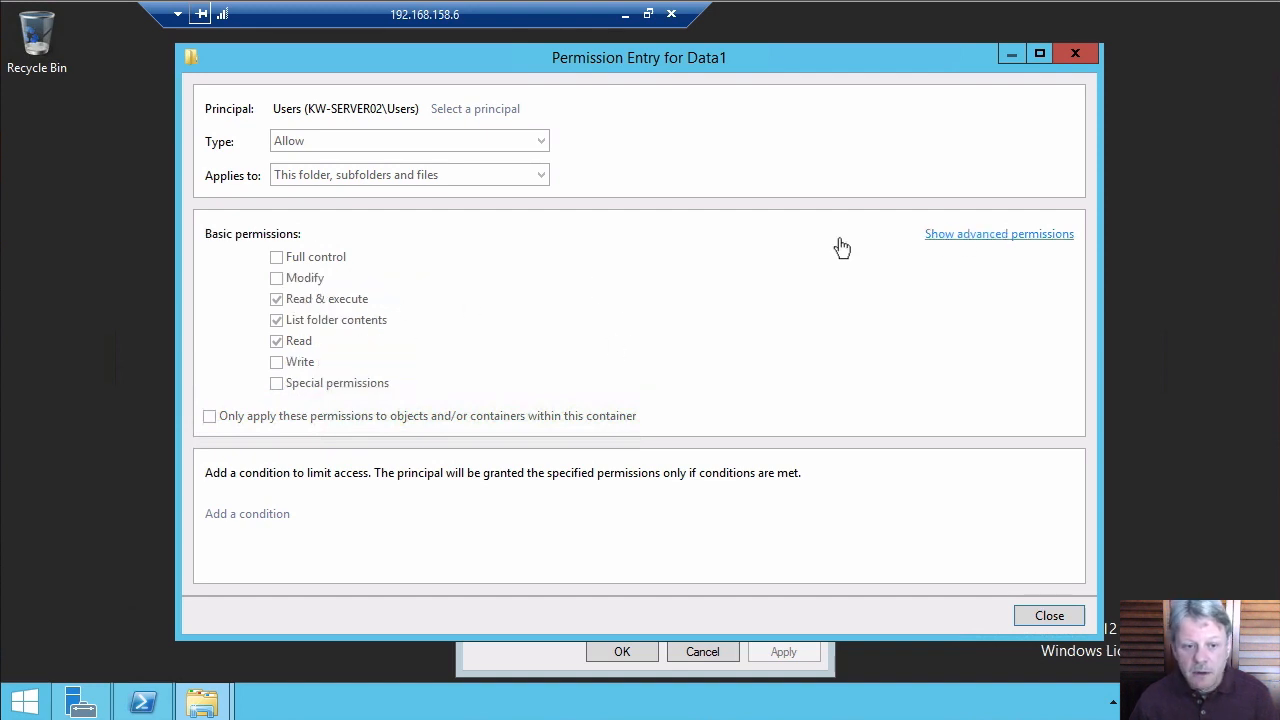
click(970, 238)
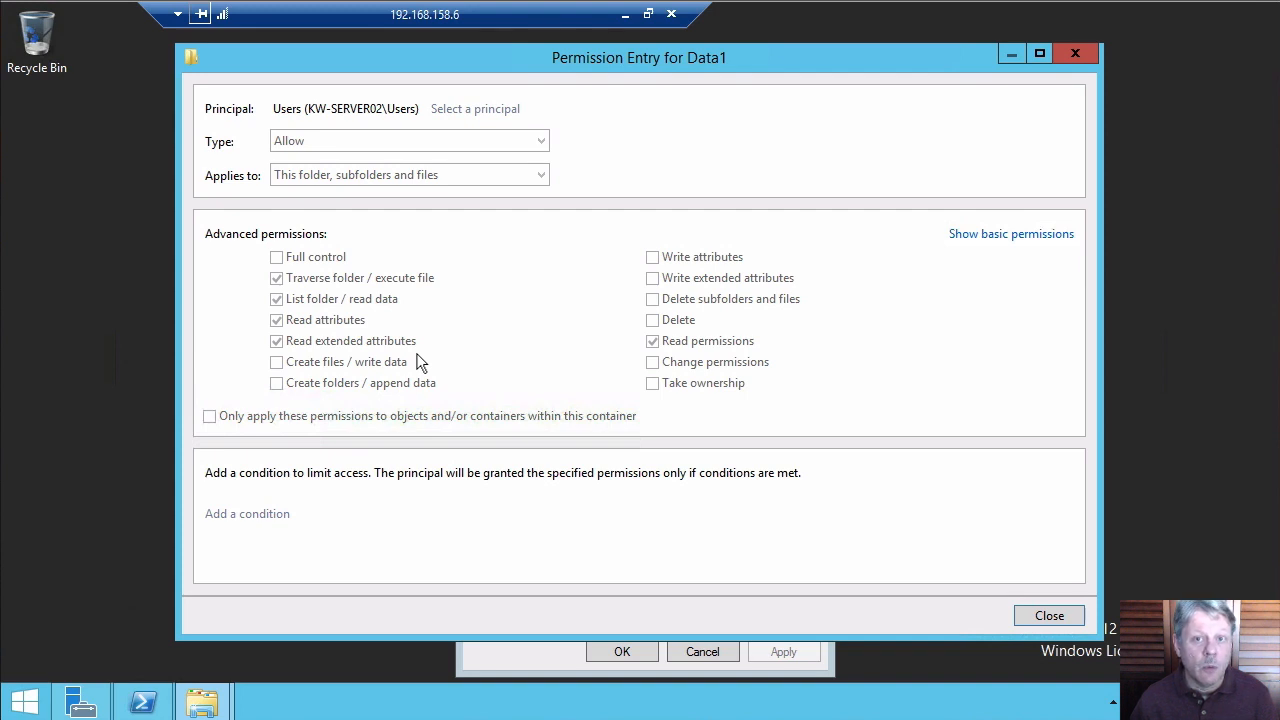
click(1045, 234)
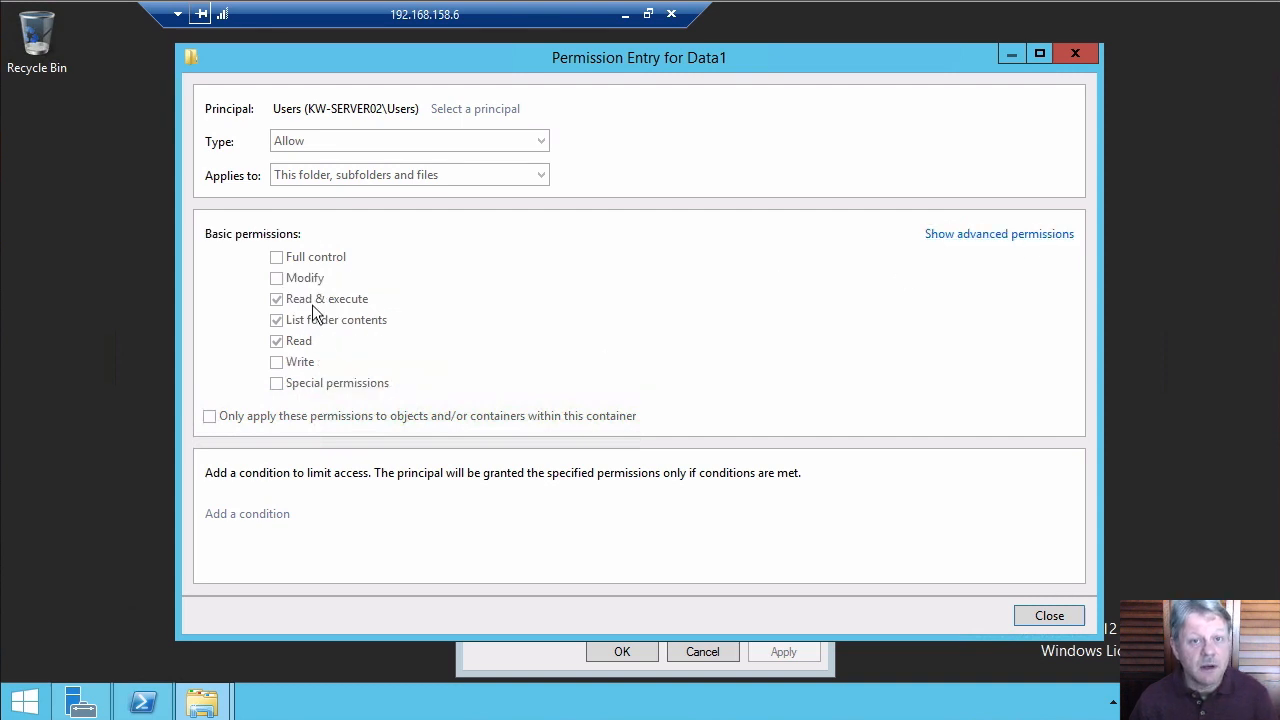
click(971, 236)
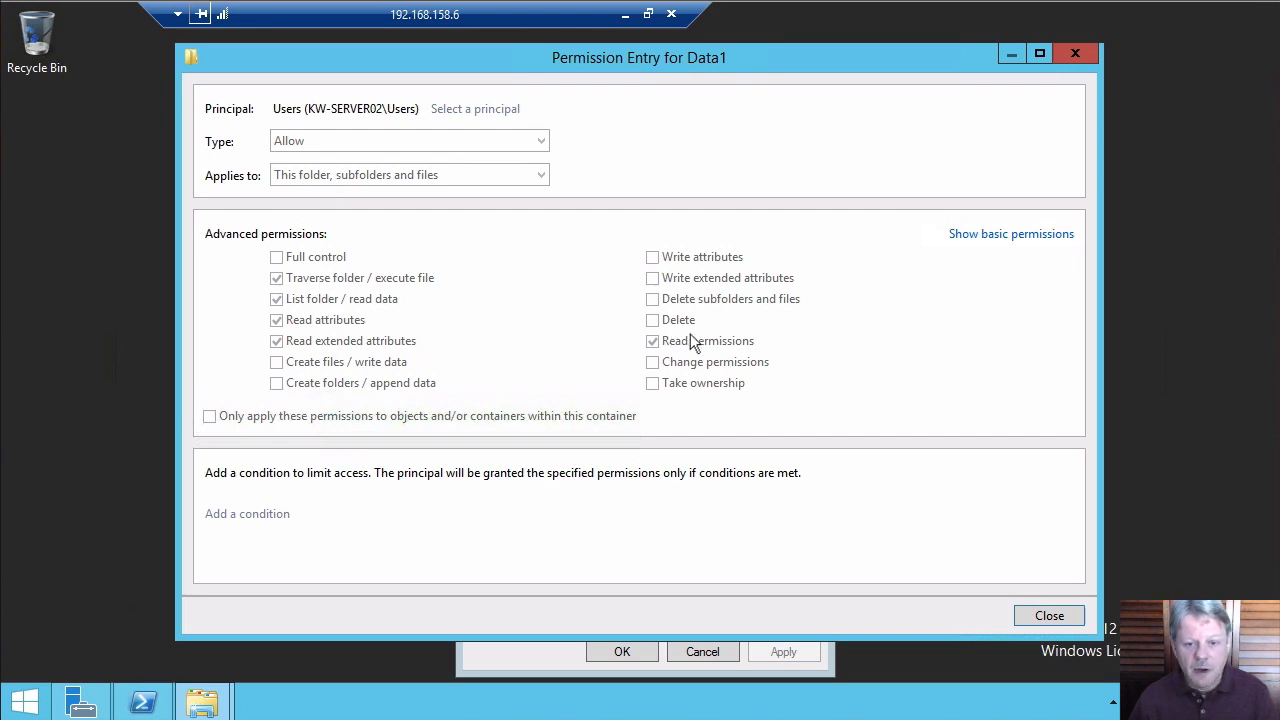
click(1030, 615)
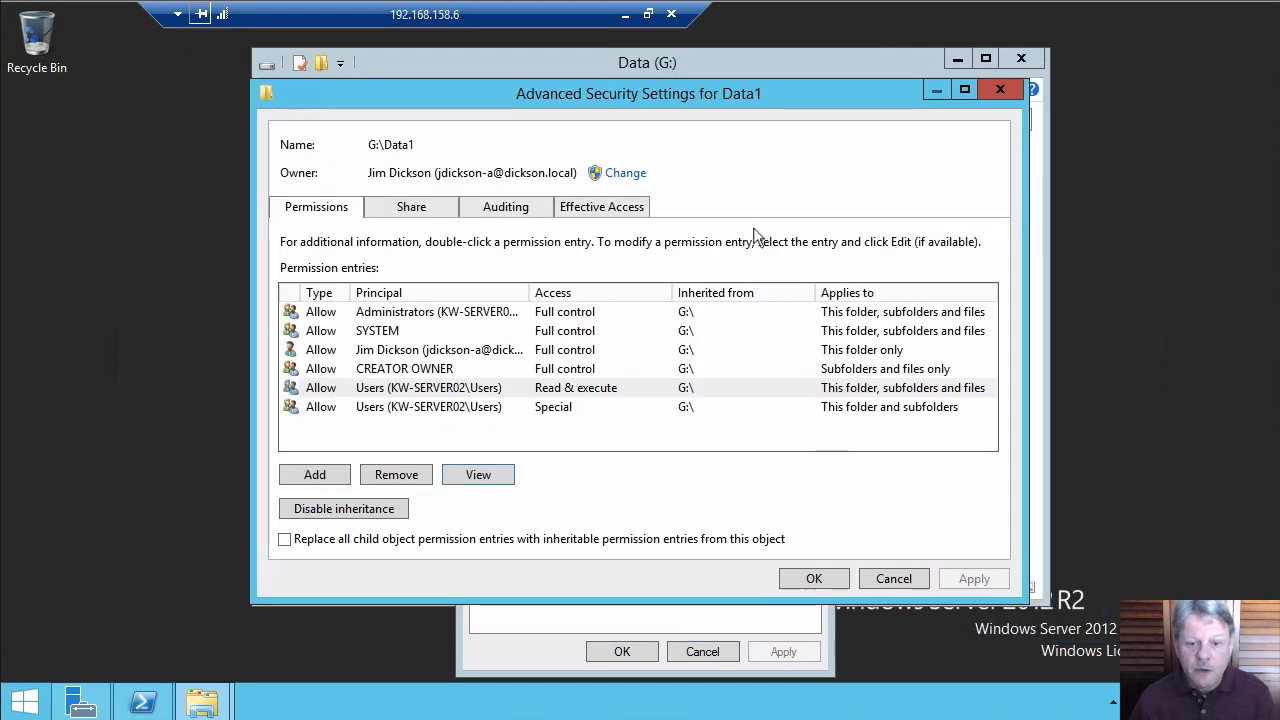
Evaluate the domain user's effective access on Data1 and scroll through the allowed and denied rights
click(627, 208)
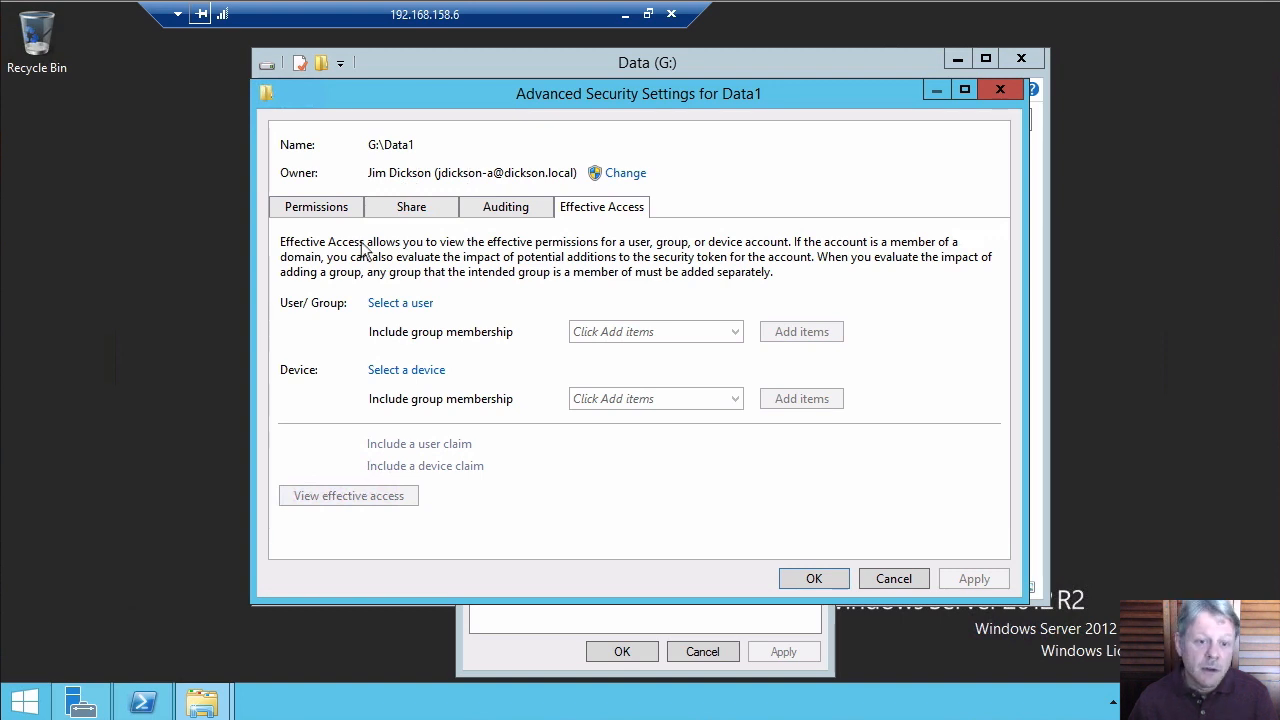
click(405, 304)
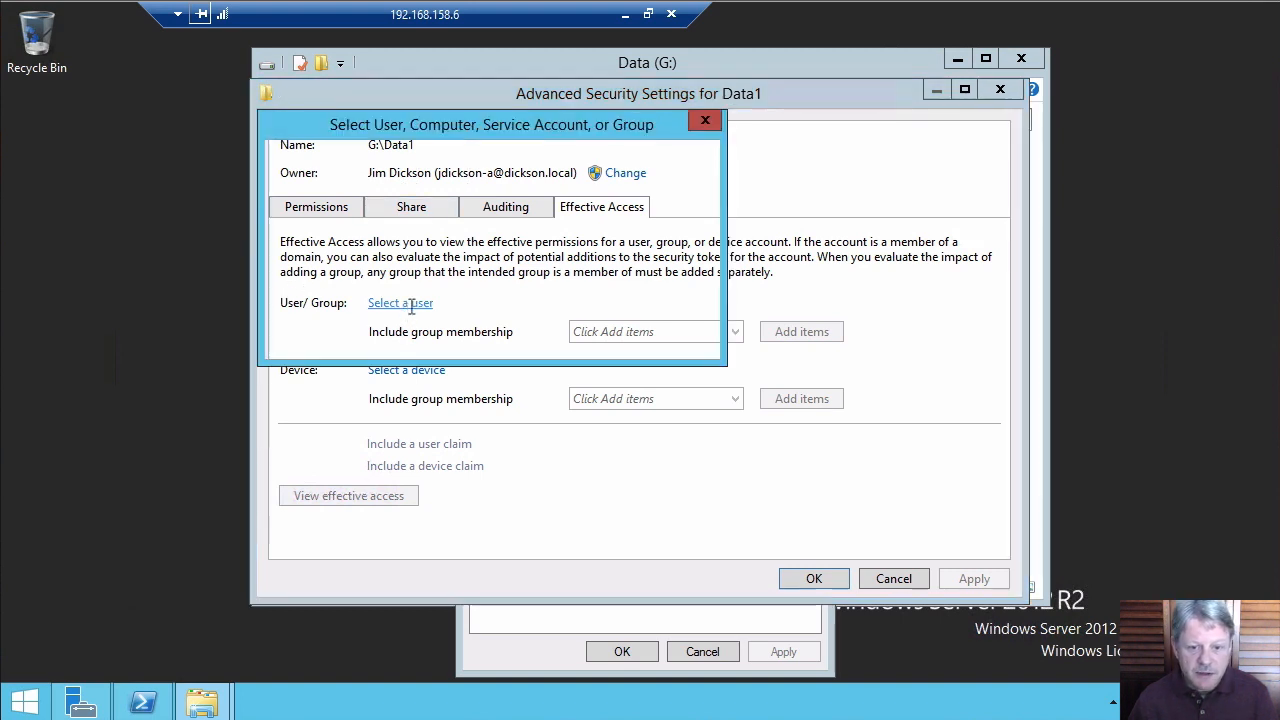
text(jj)
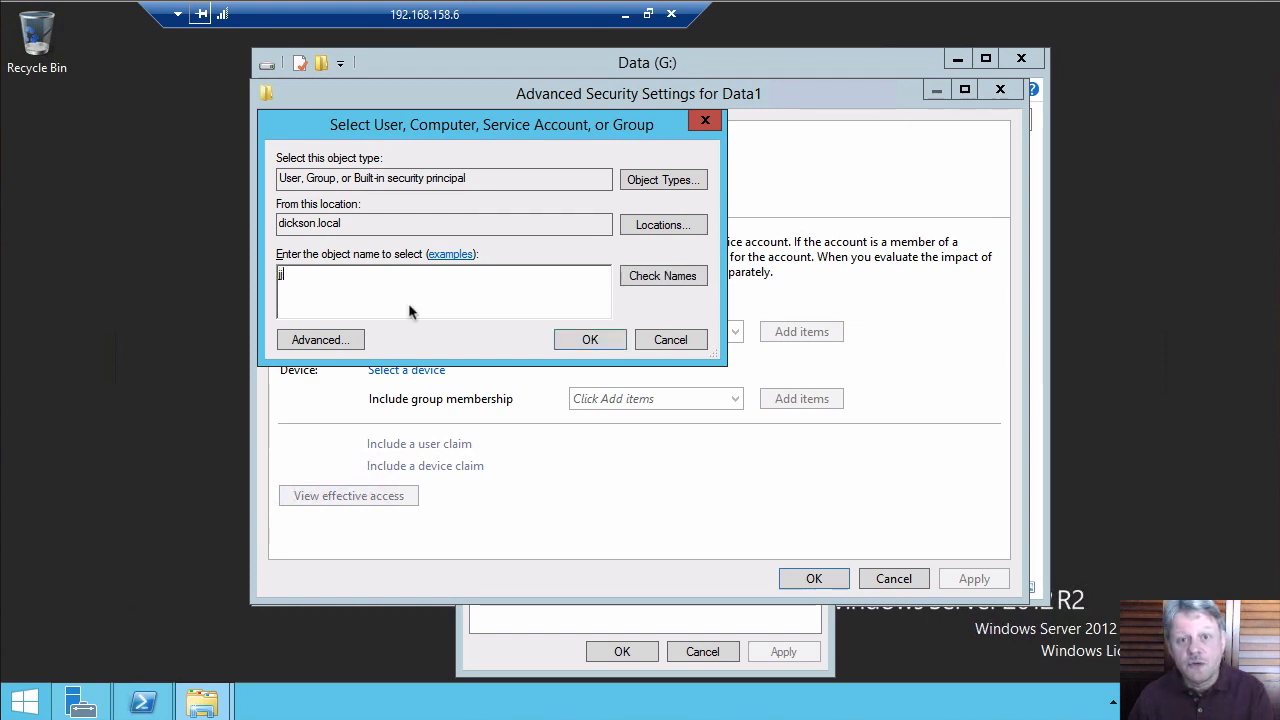
key(Return)
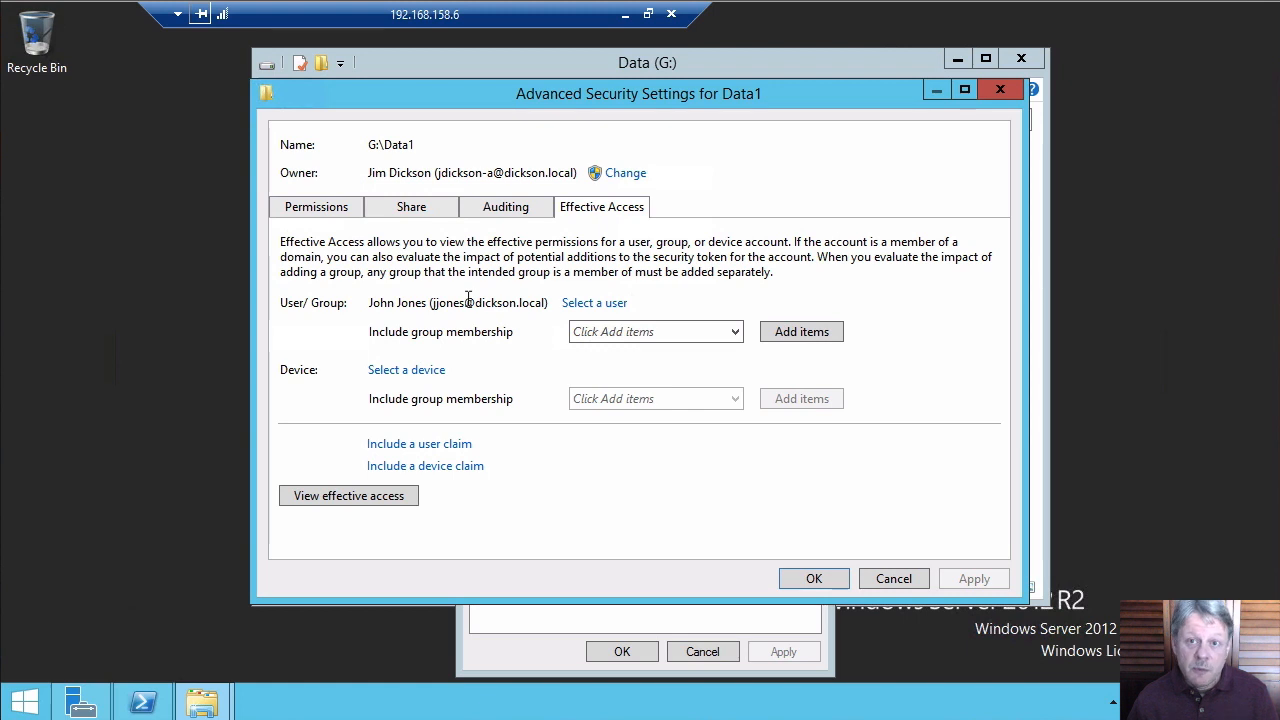
click(378, 497)
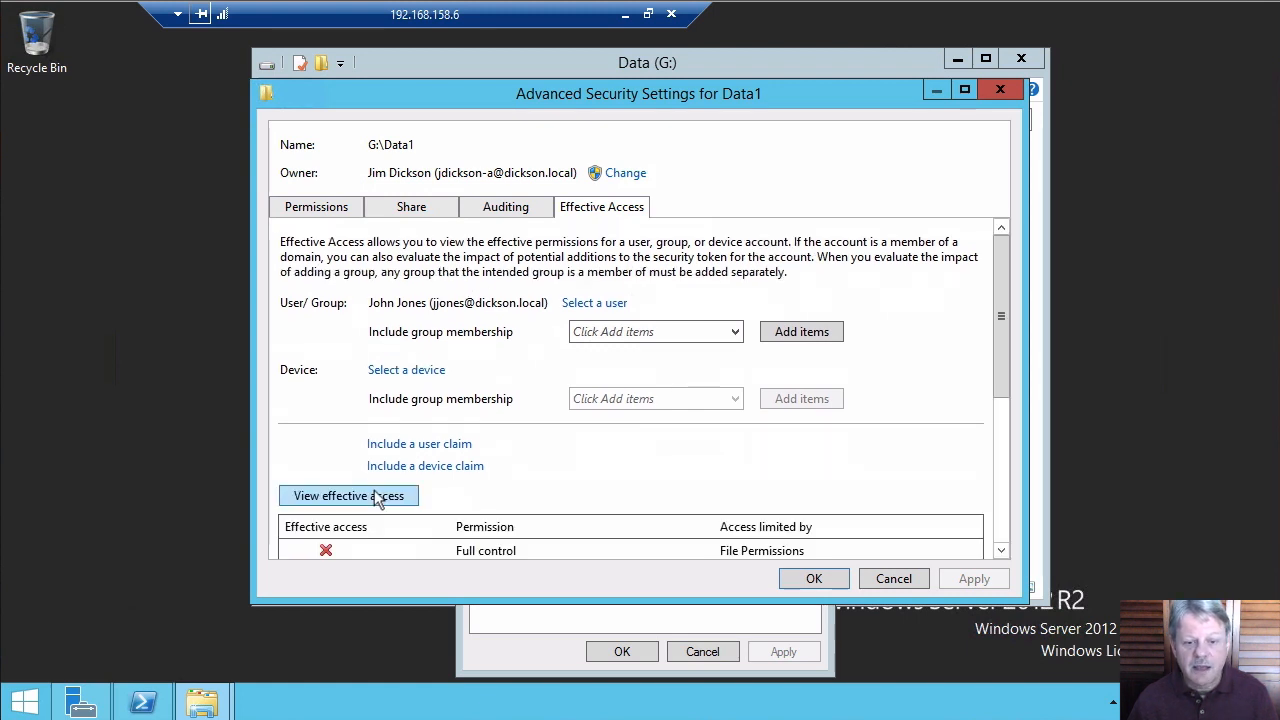
drag(999, 318, 1021, 484)
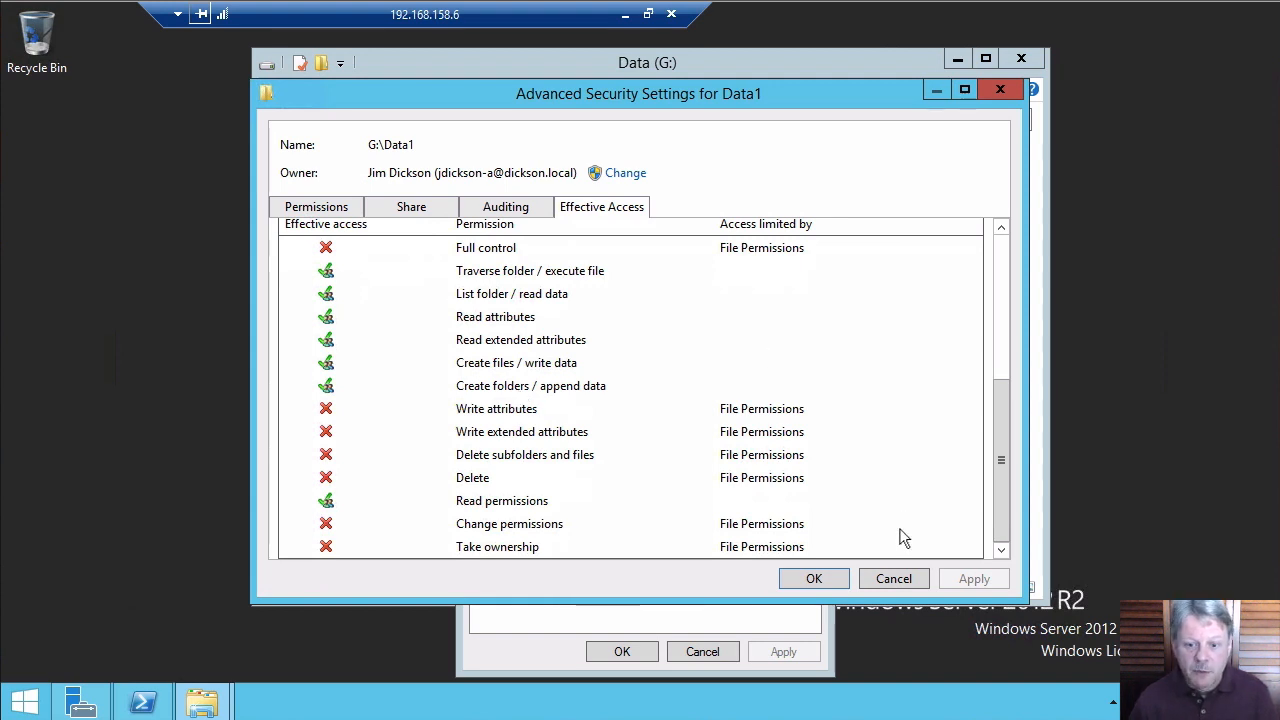
click(347, 210)
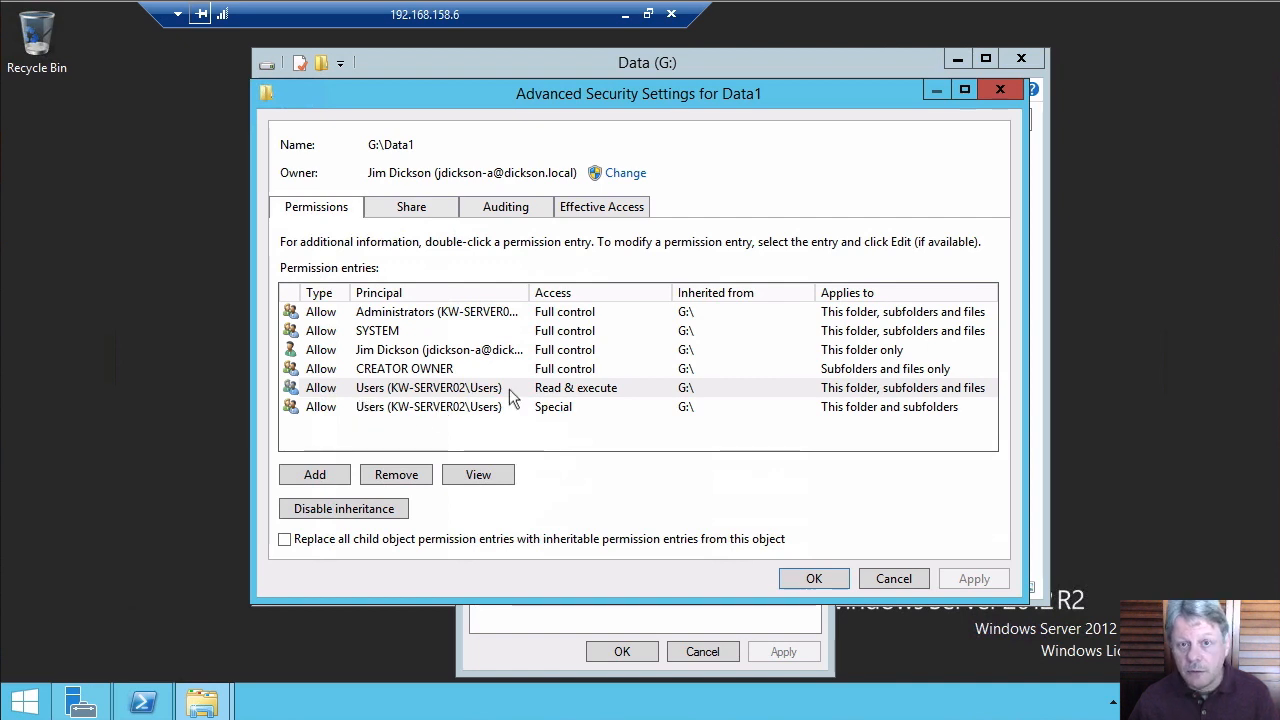
click(612, 212)
drag(1001, 385, 1004, 492)
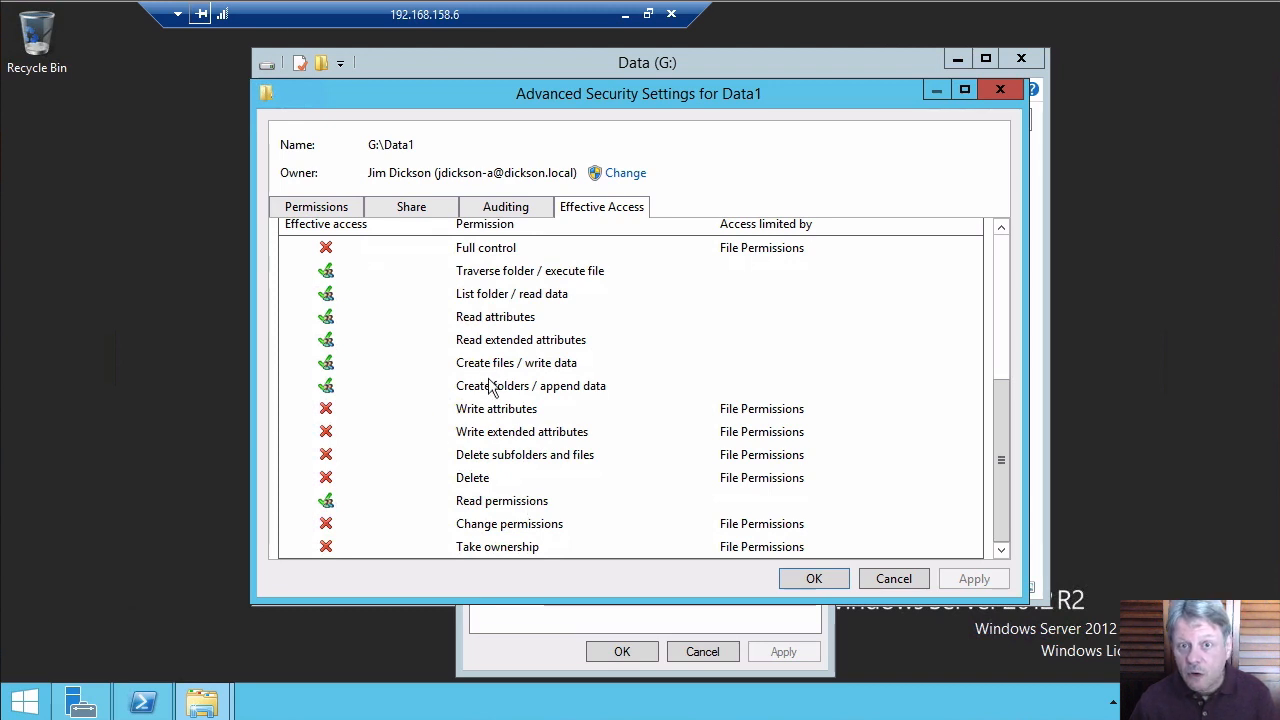
Inspect the advanced rights of the Users Special entry on Data1, then close it
click(330, 214)
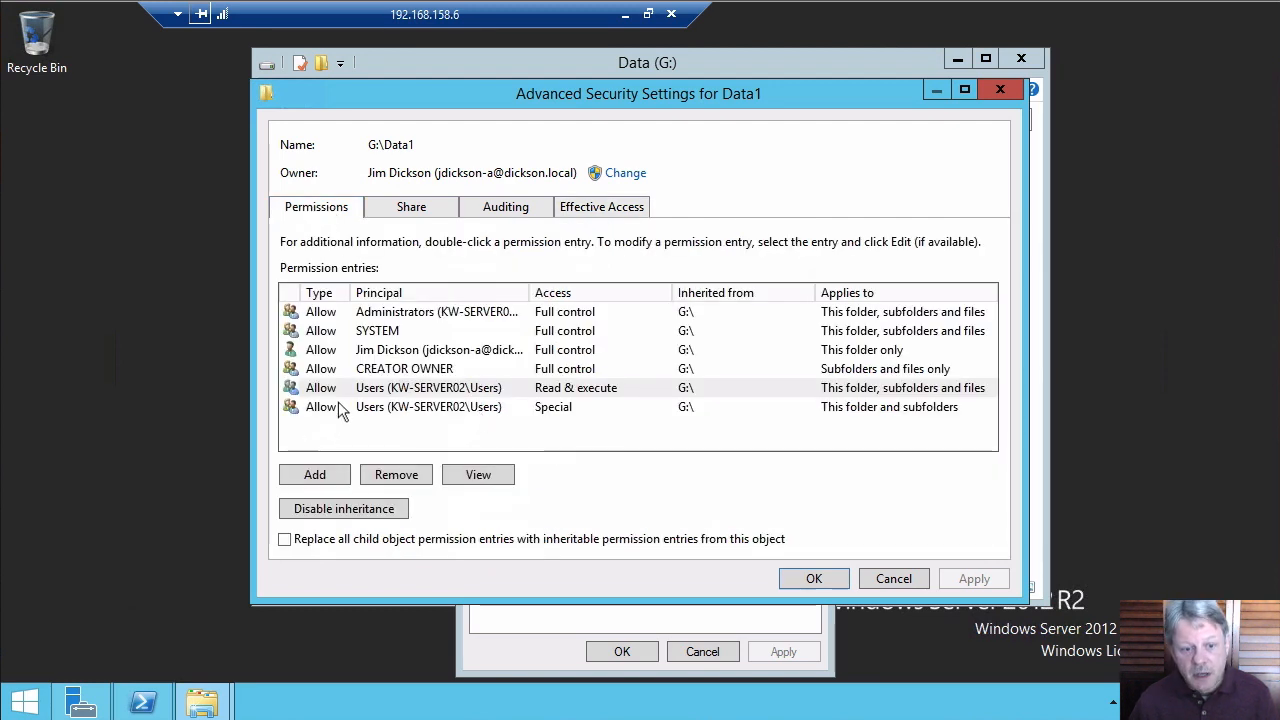
click(374, 410)
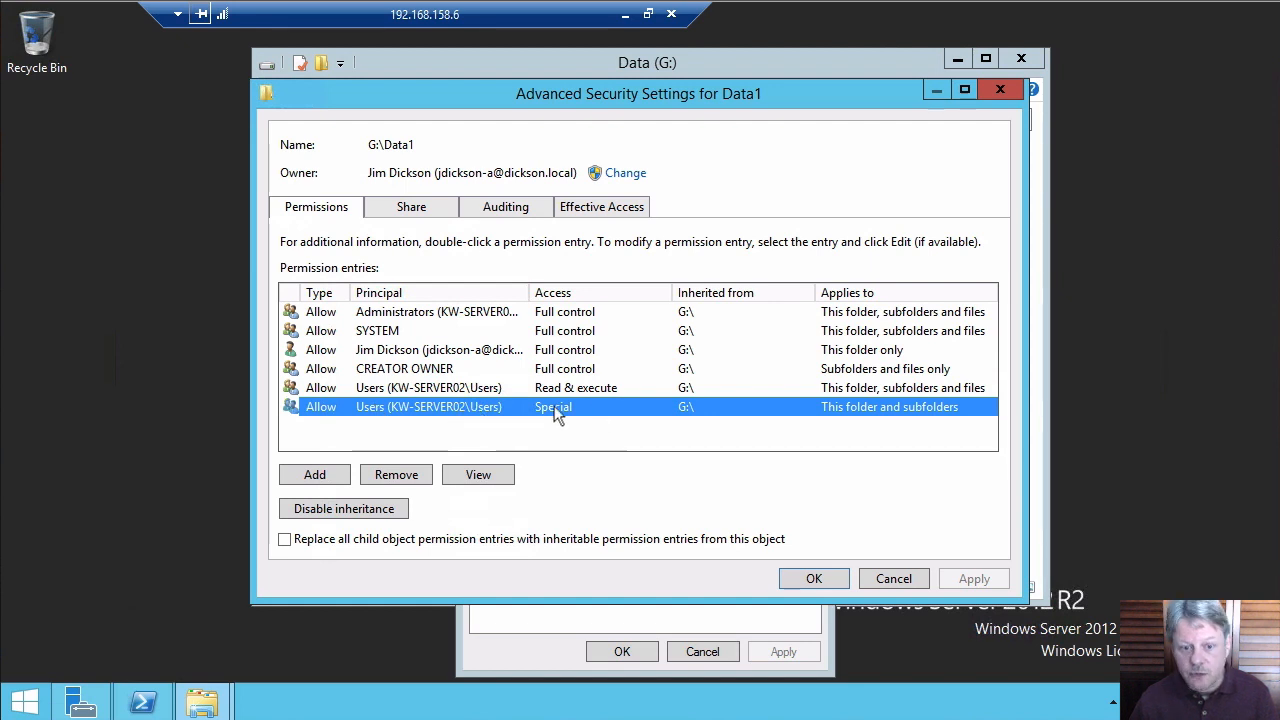
click(489, 475)
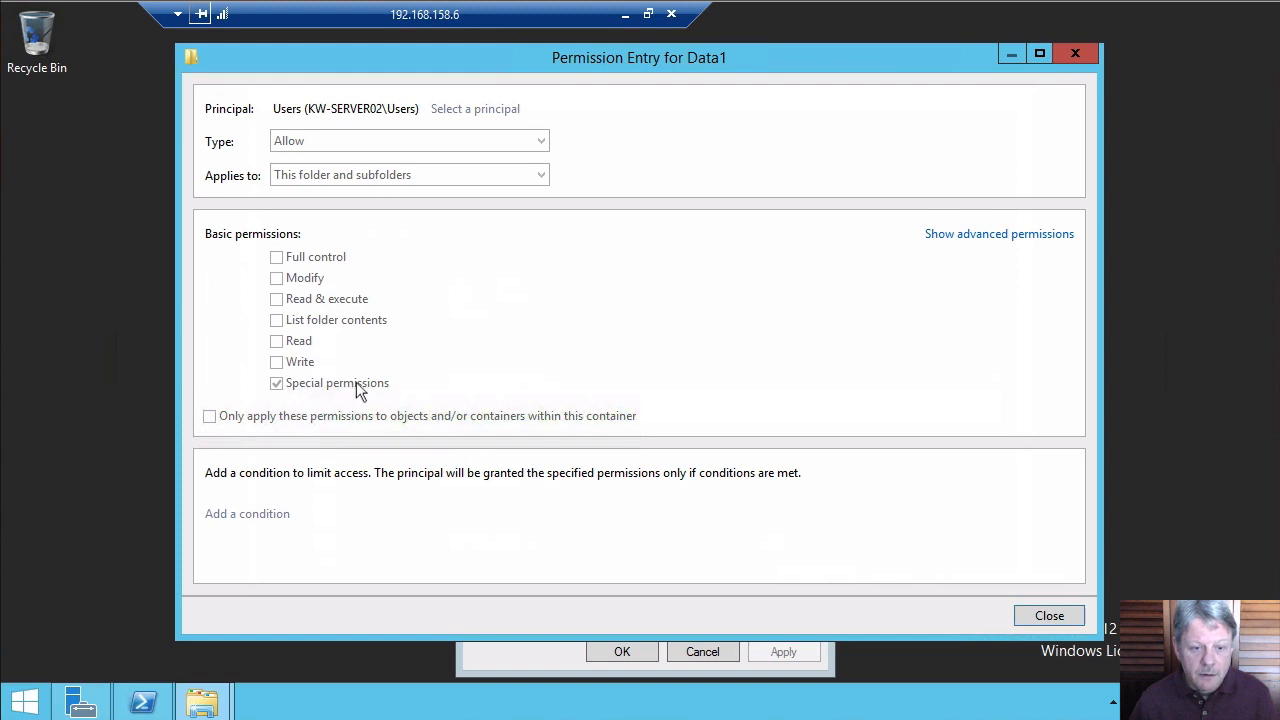
click(993, 238)
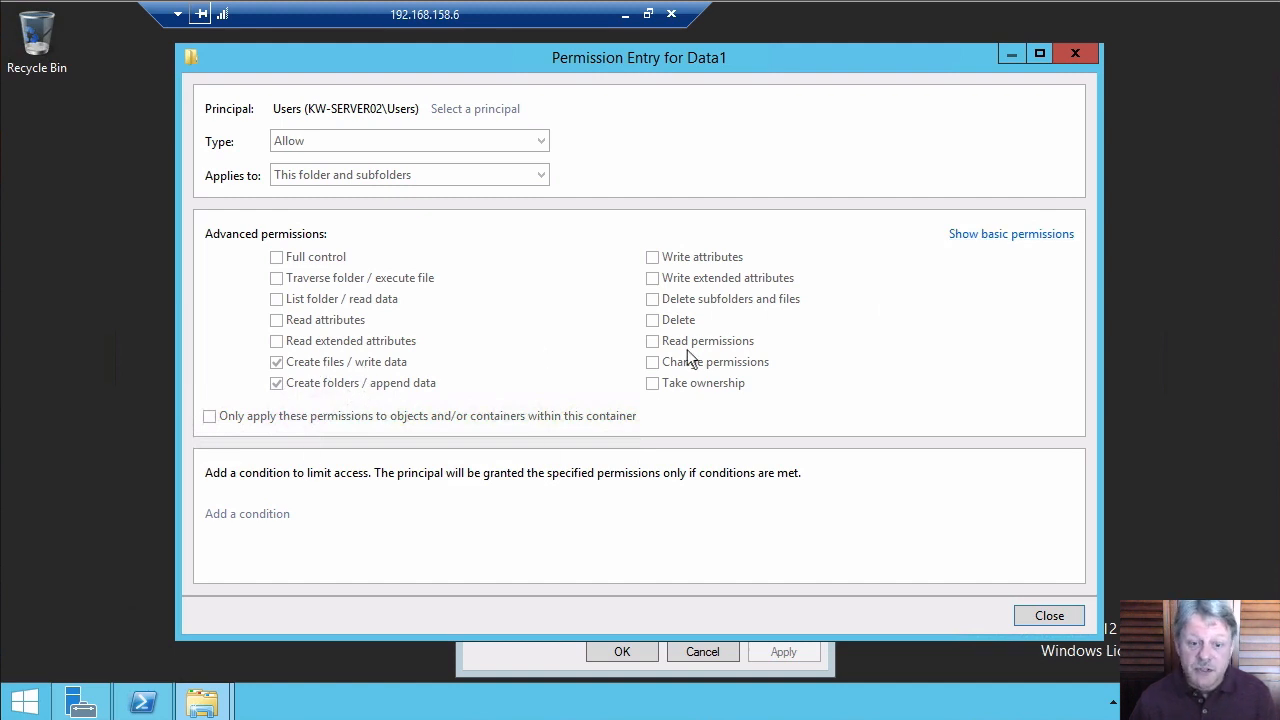
click(1048, 616)
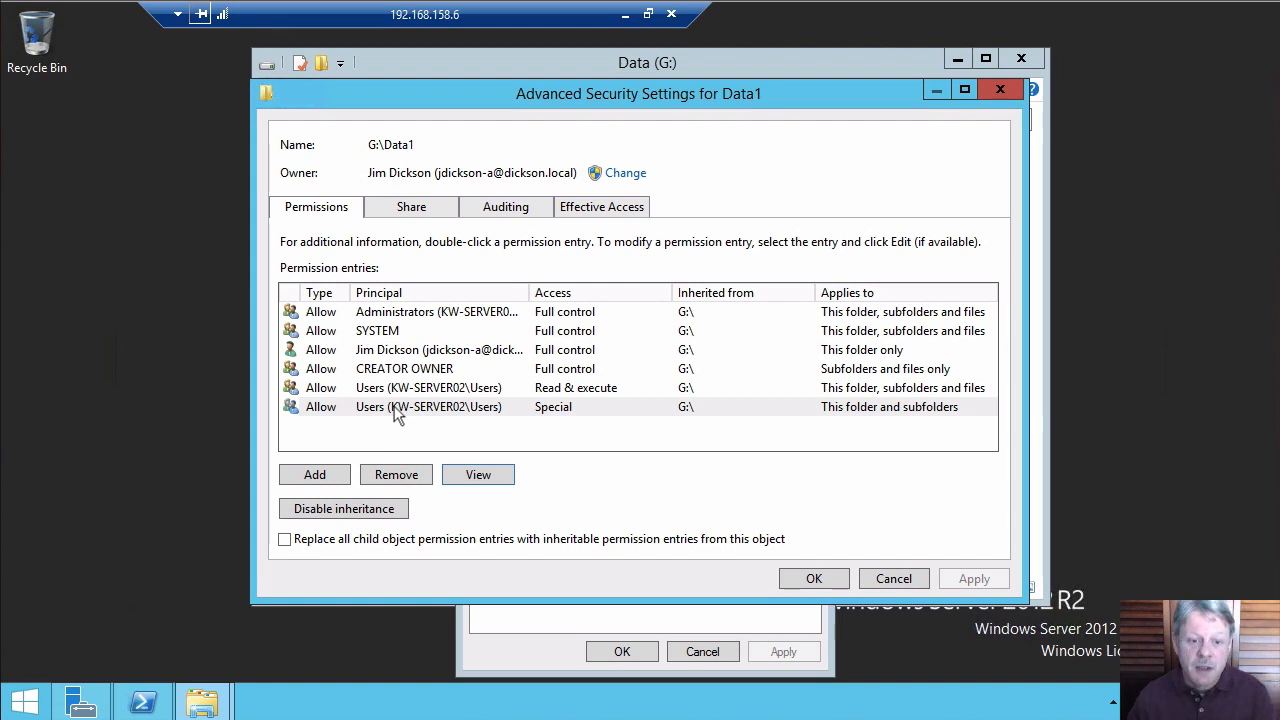
click(632, 215)
drag(1001, 315, 1005, 508)
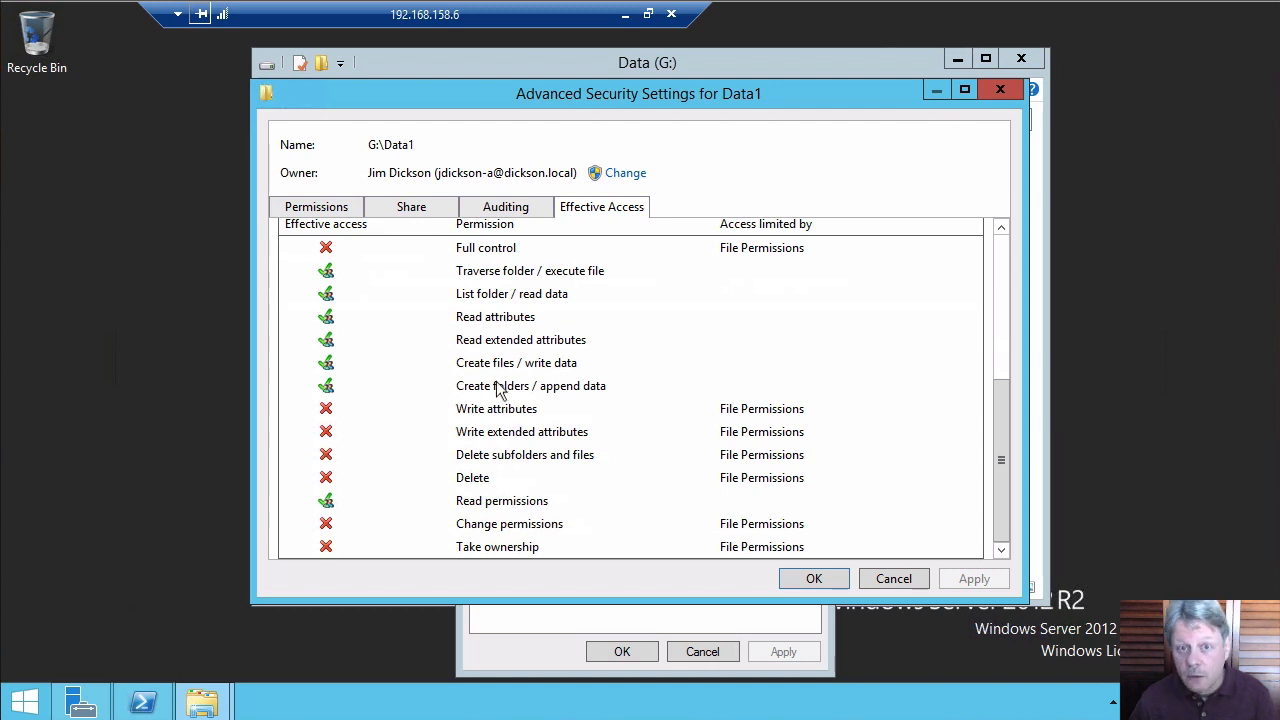
click(322, 214)
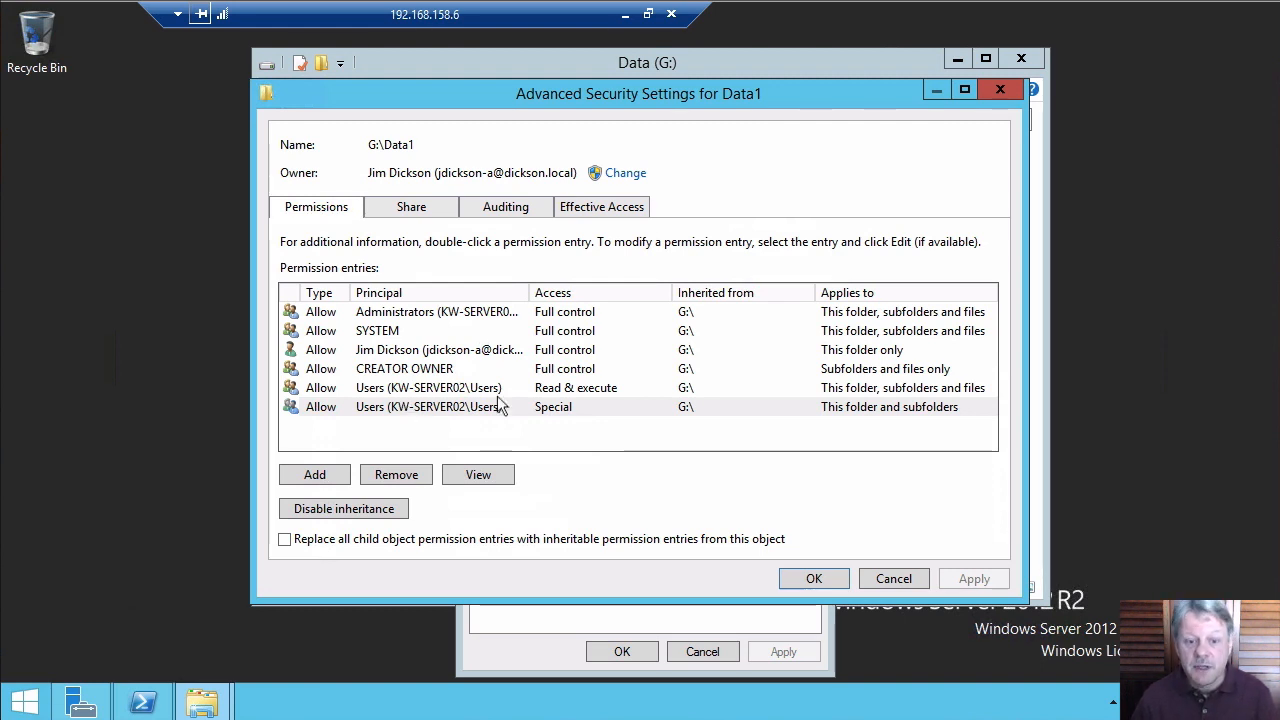
Review both Users entries, then cancel out of Advanced Security Settings and Data1 Properties
click(584, 390)
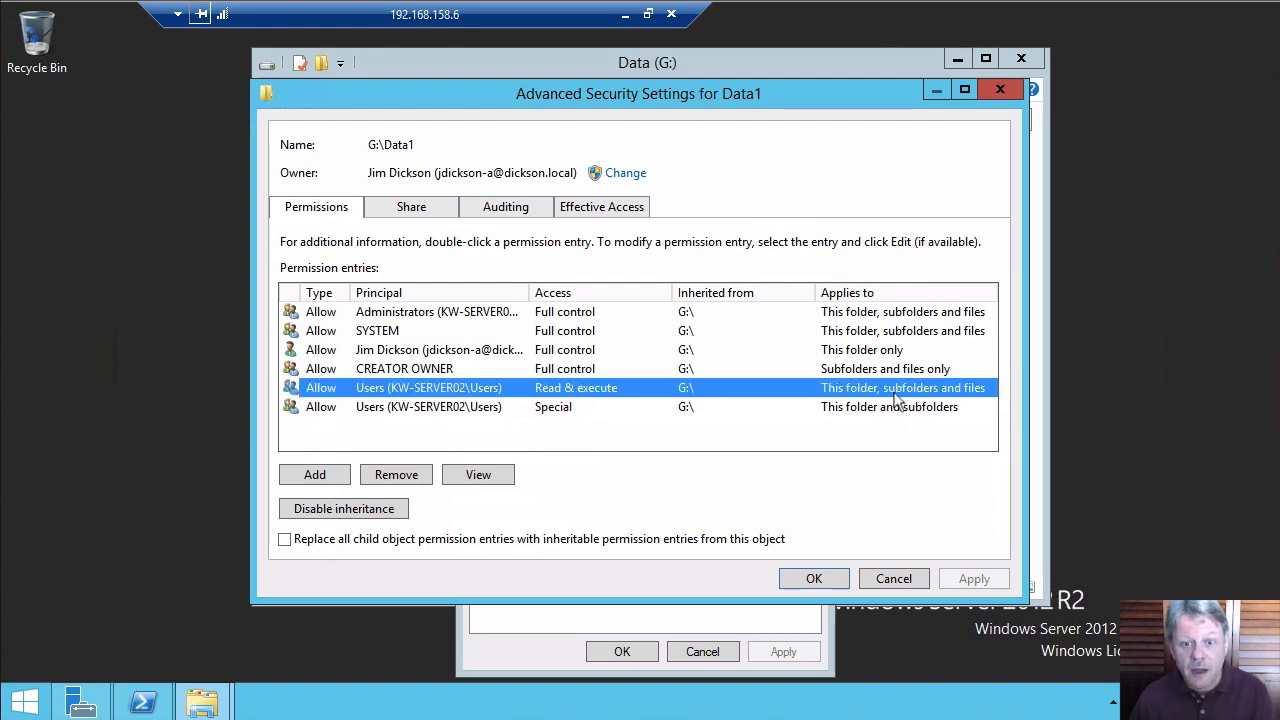
click(645, 402)
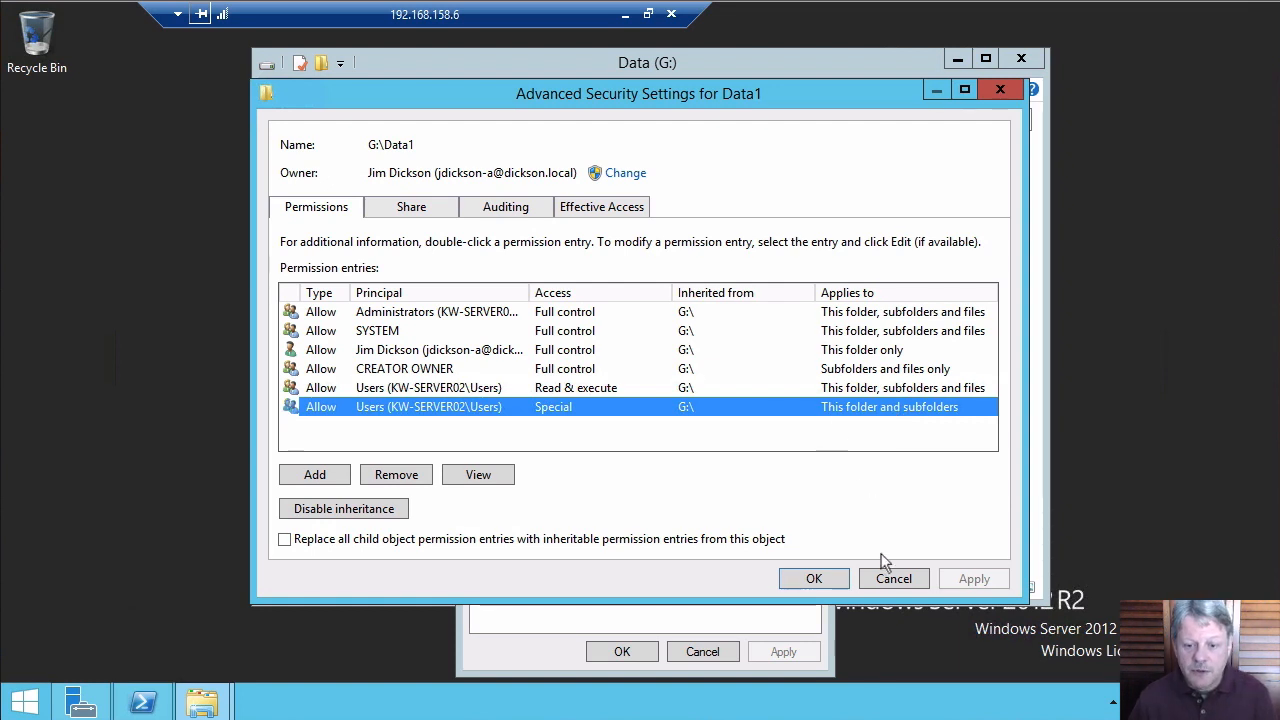
click(890, 578)
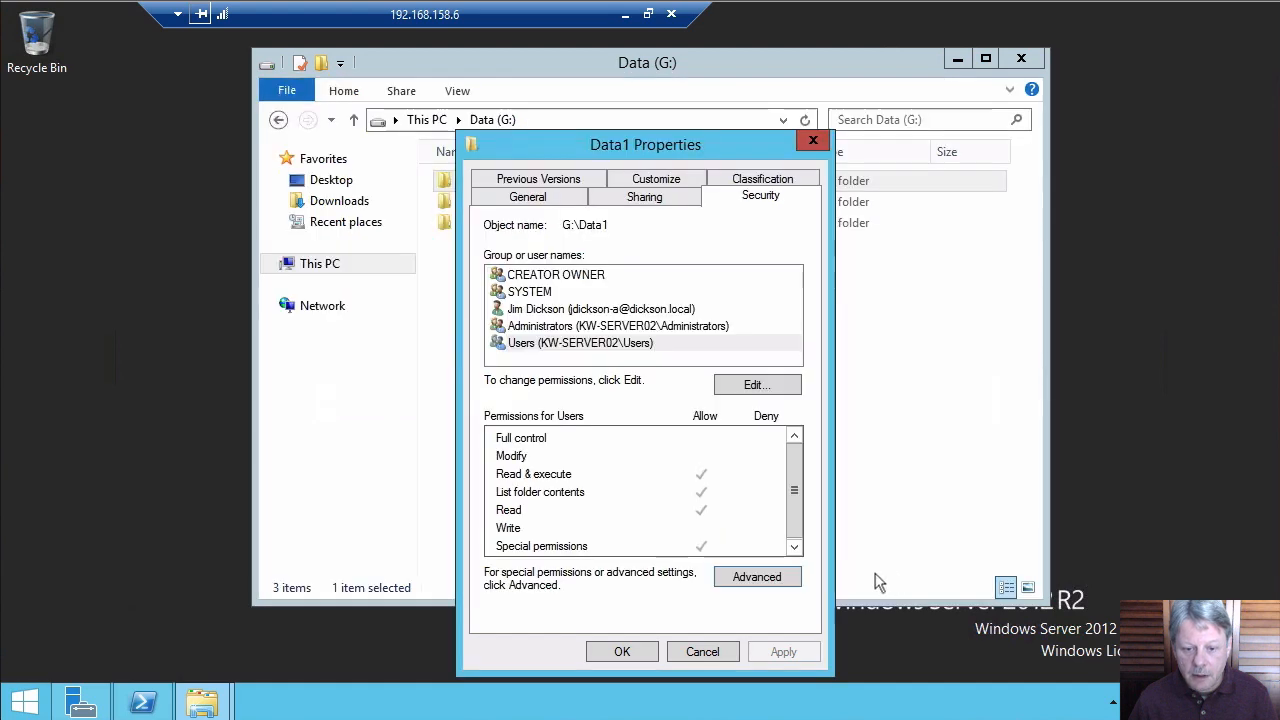
click(702, 651)
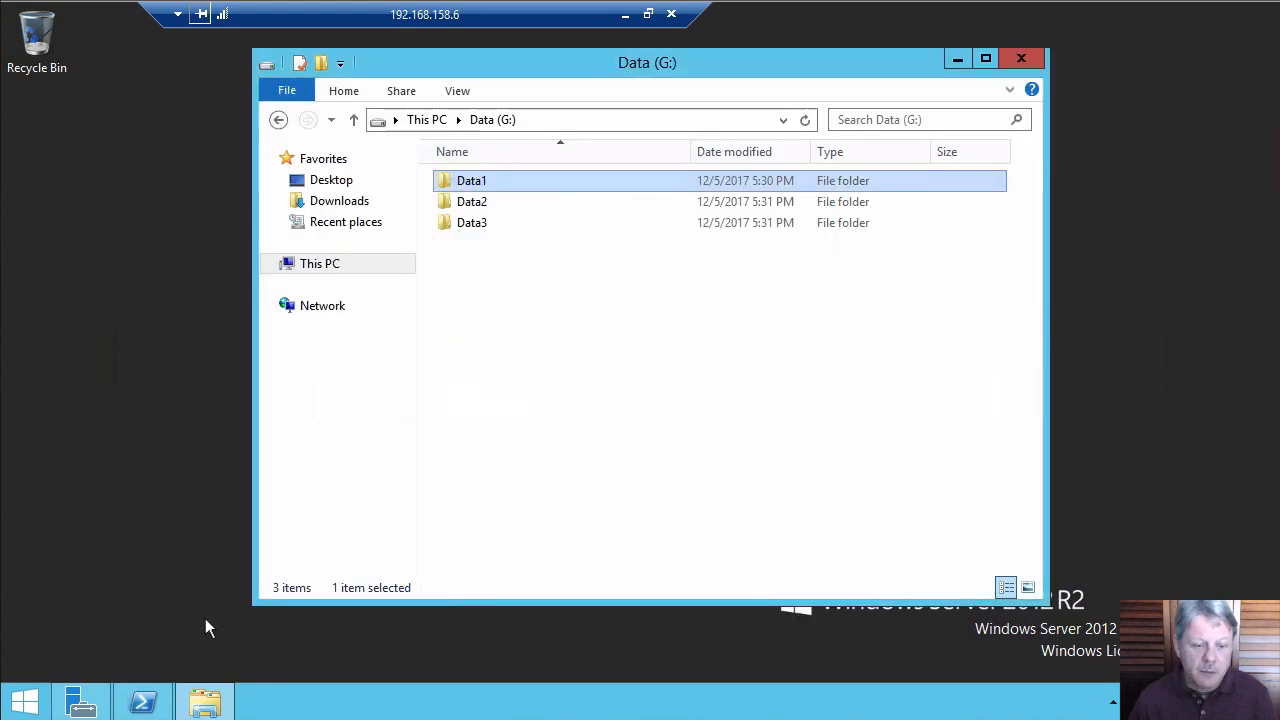
Sign in to the Client VM as the domain user with the account password and open File Explorer
key(alt+Tab)
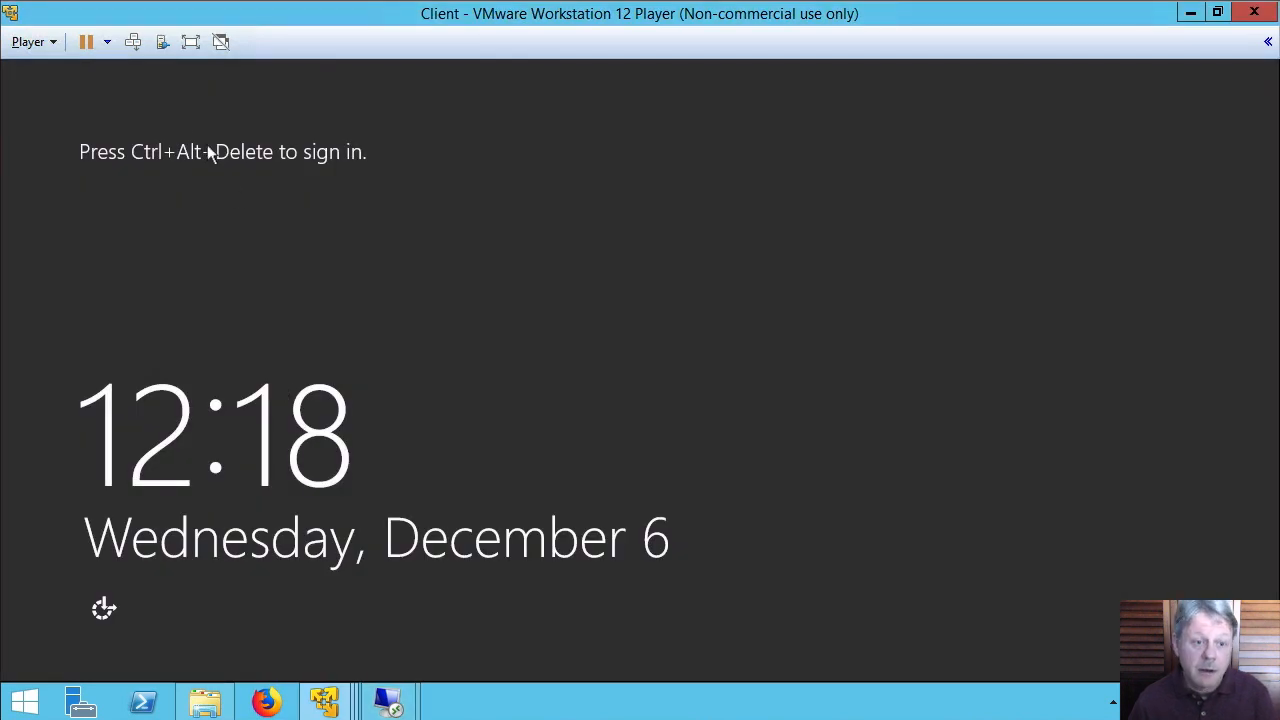
click(136, 46)
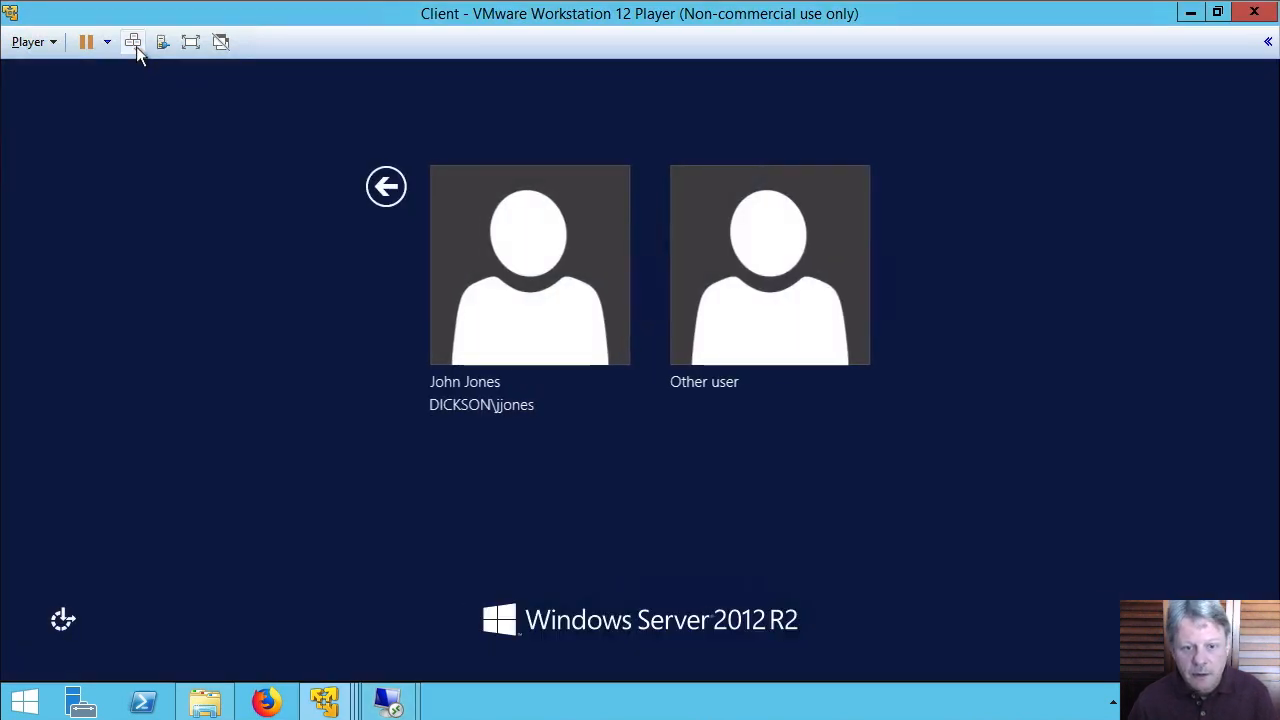
click(535, 240)
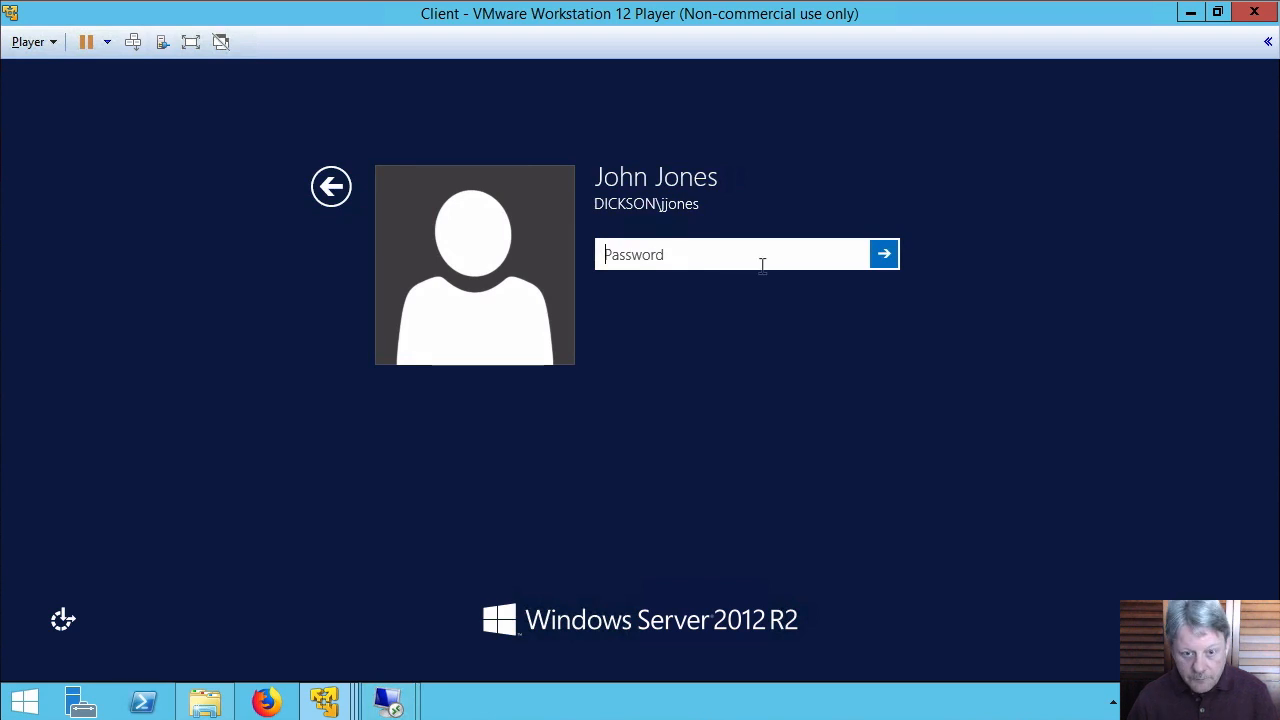
text(Pa$$w0rd)
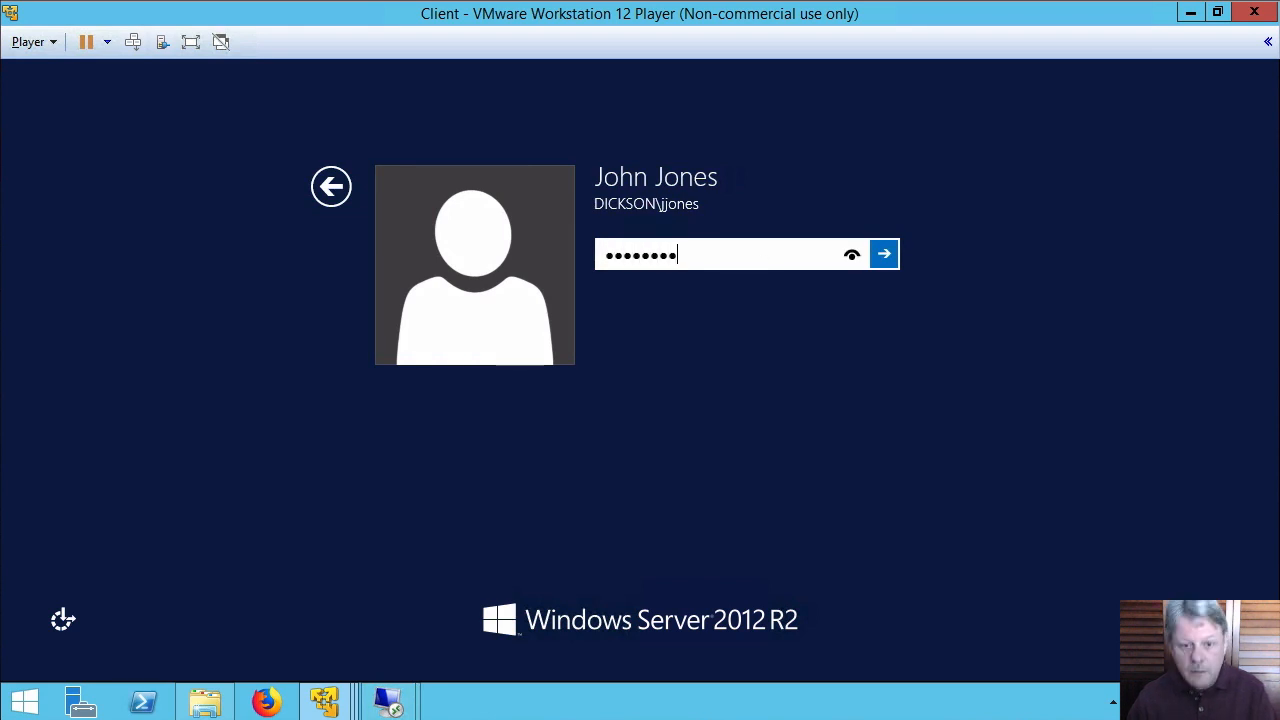
key(Return)
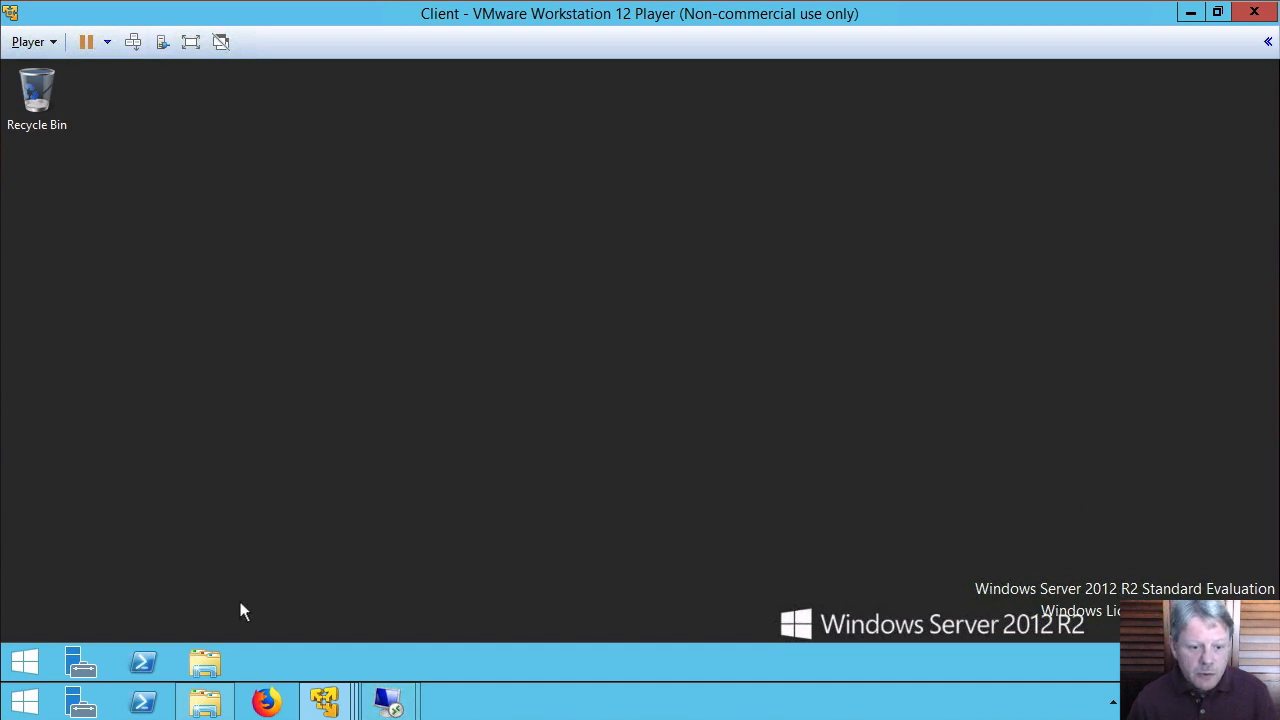
click(216, 656)
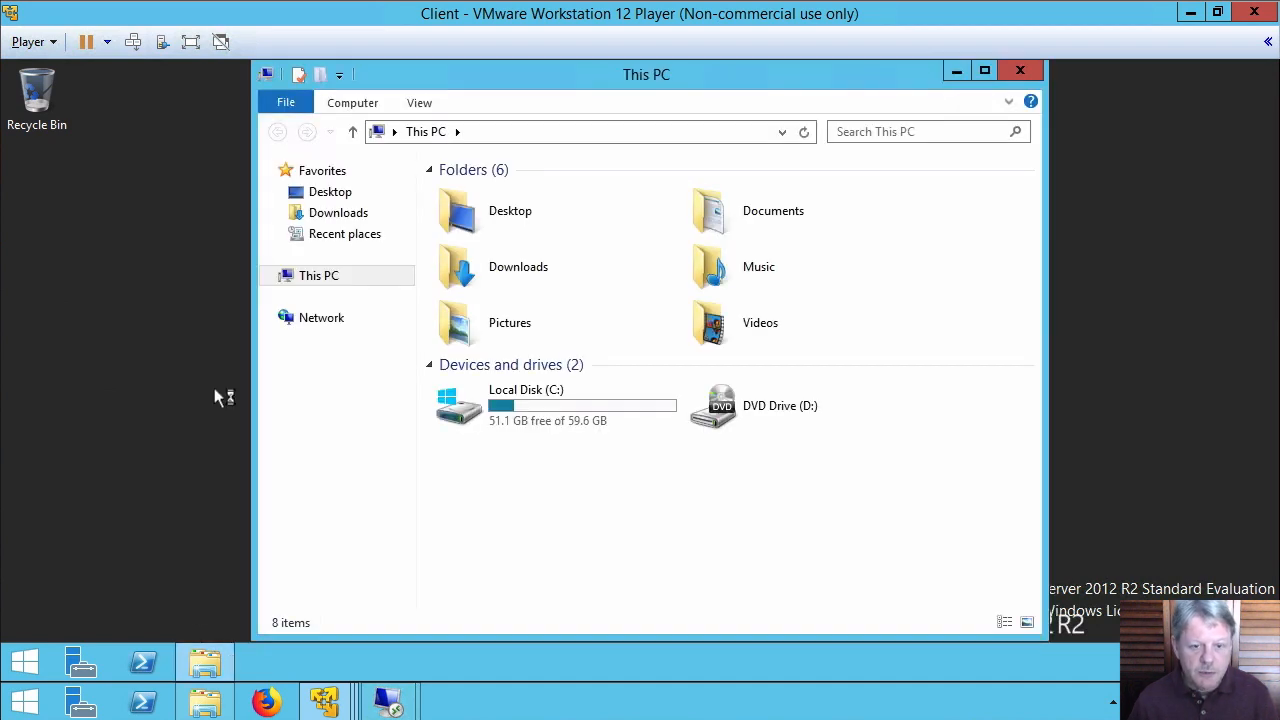
Browse to \\kw-server02\Data1 and create a text document named FileOfJohn there
click(640, 131)
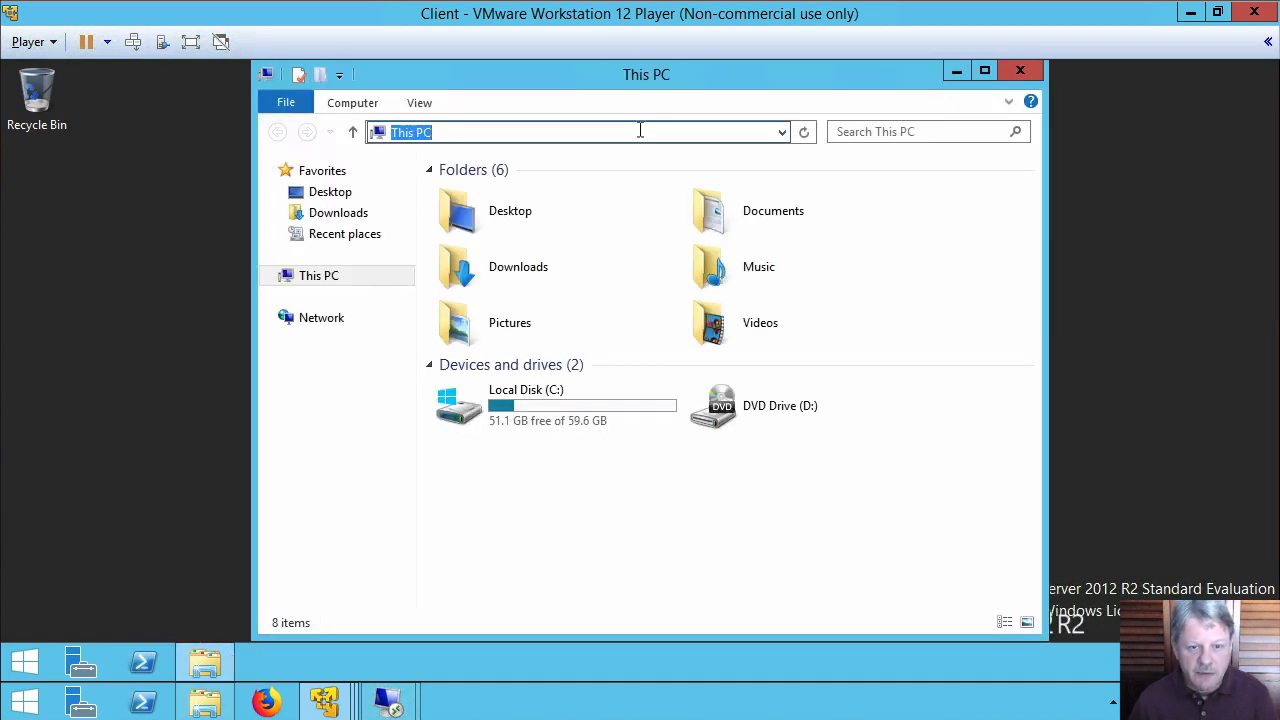
text(\\)
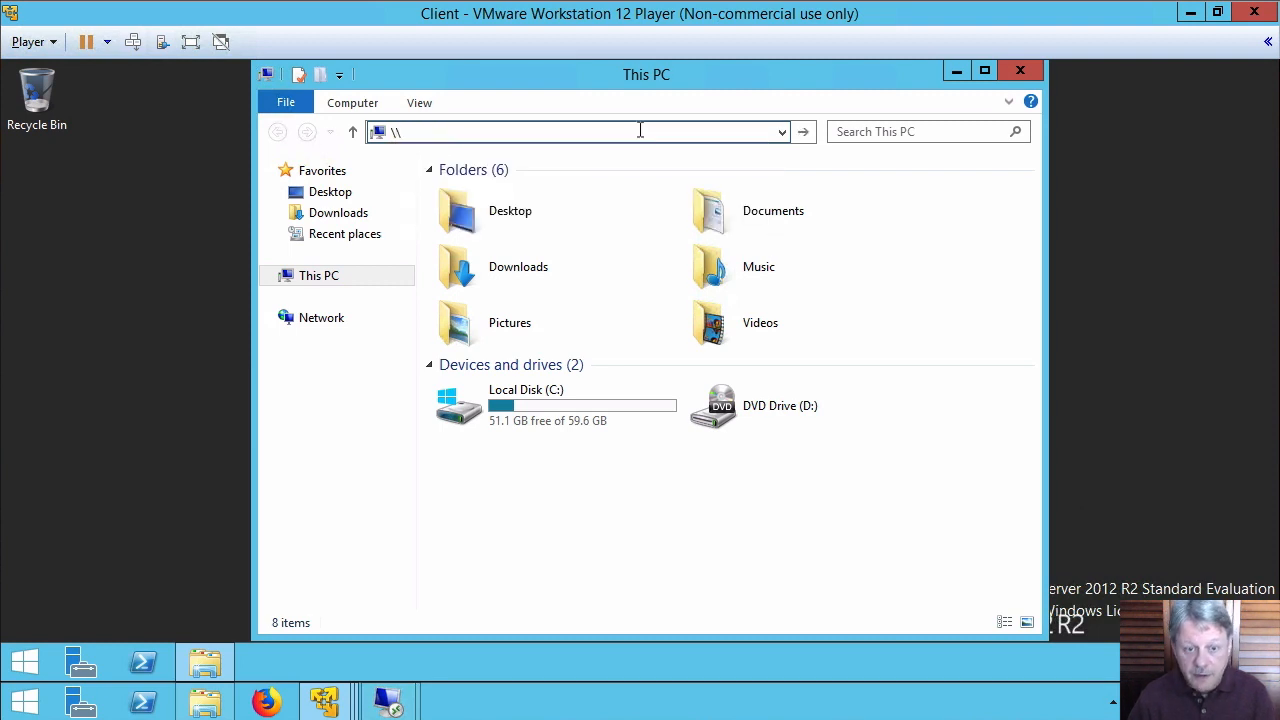
text(kw-server02\)
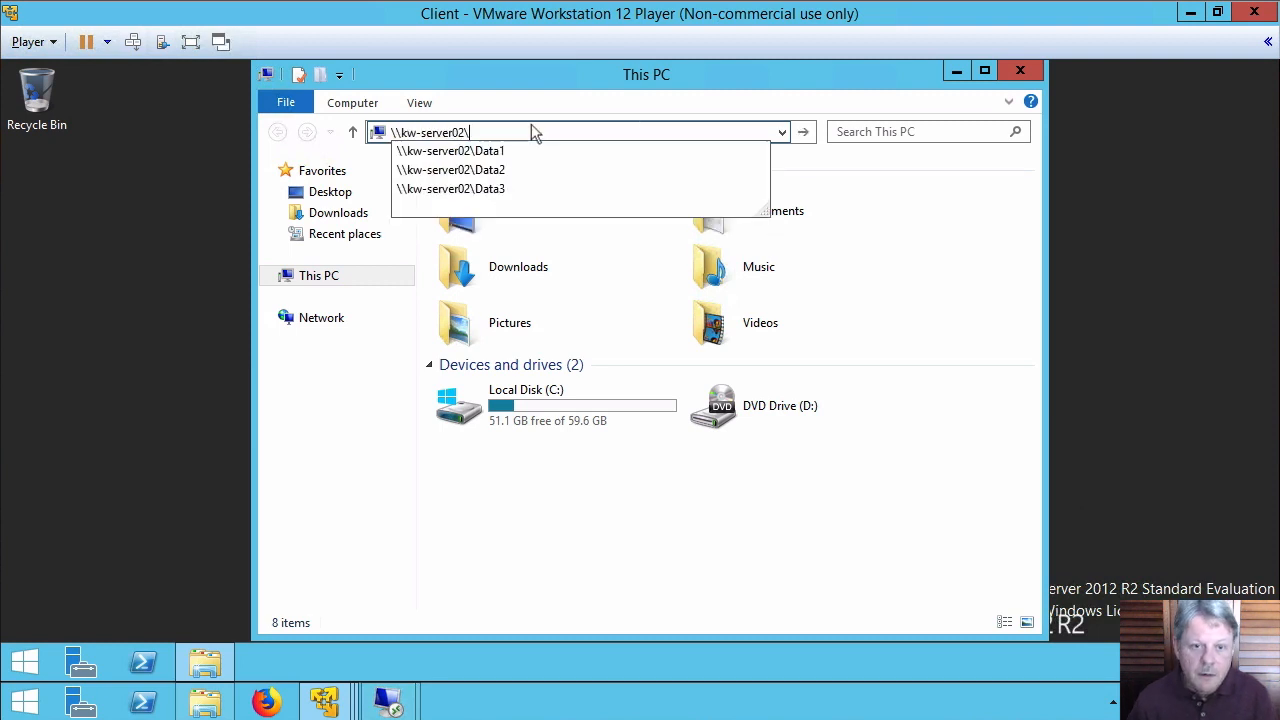
click(476, 152)
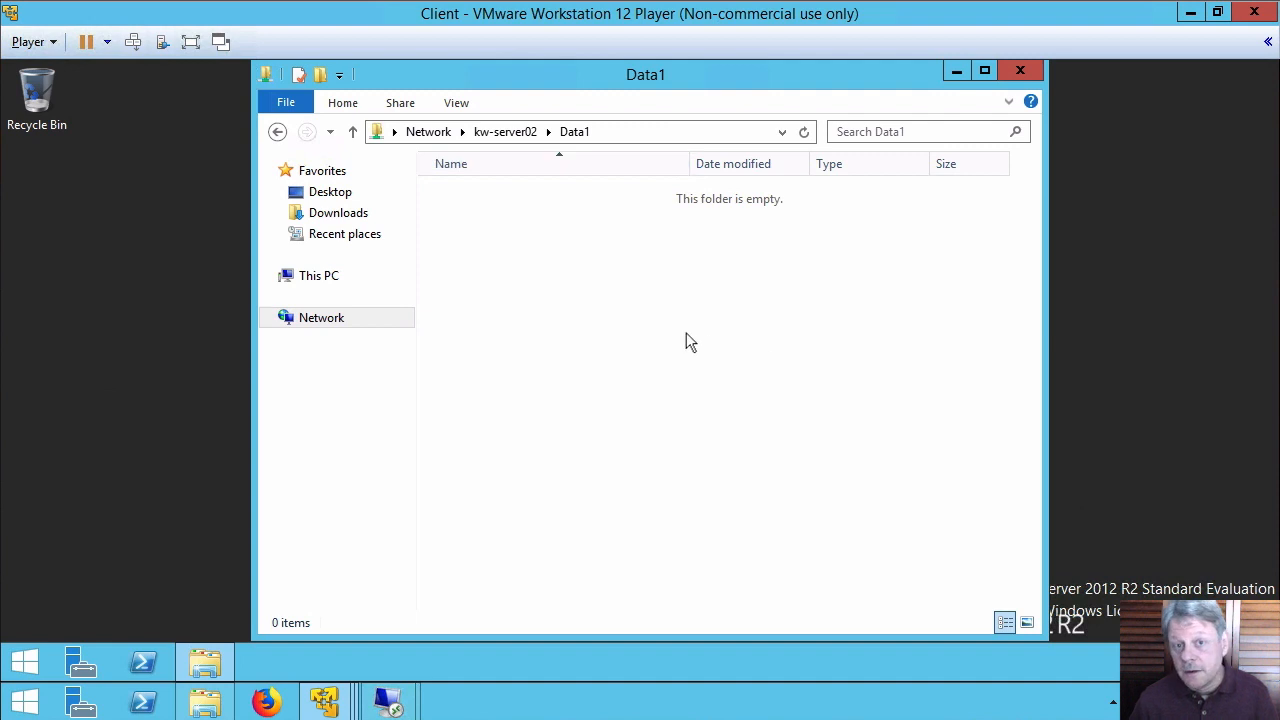
right_click(558, 349)
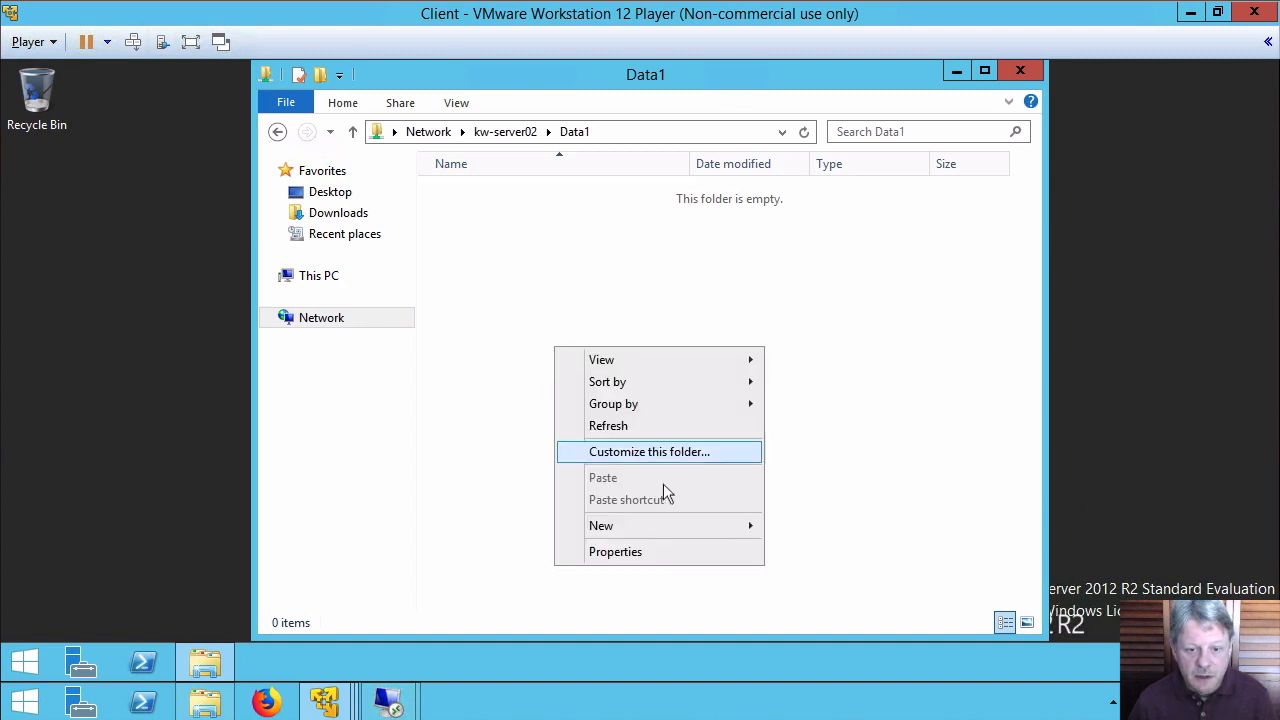
mouse_move(697, 528)
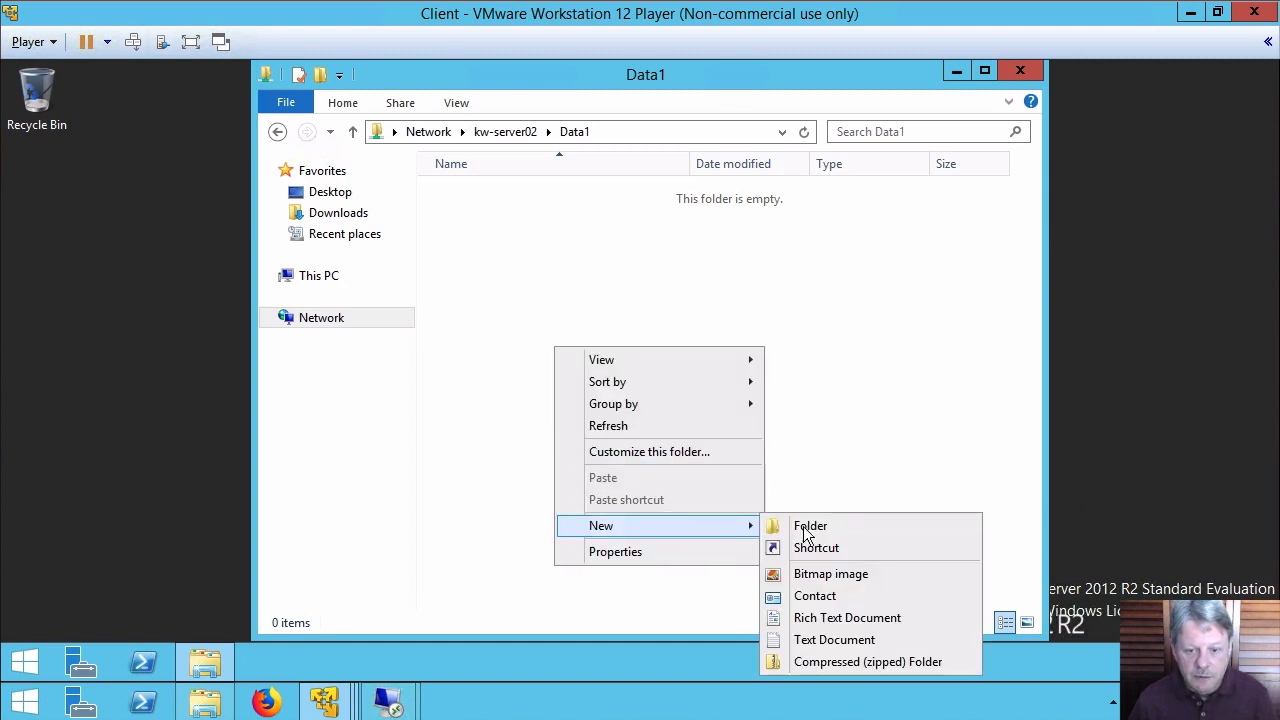
click(857, 640)
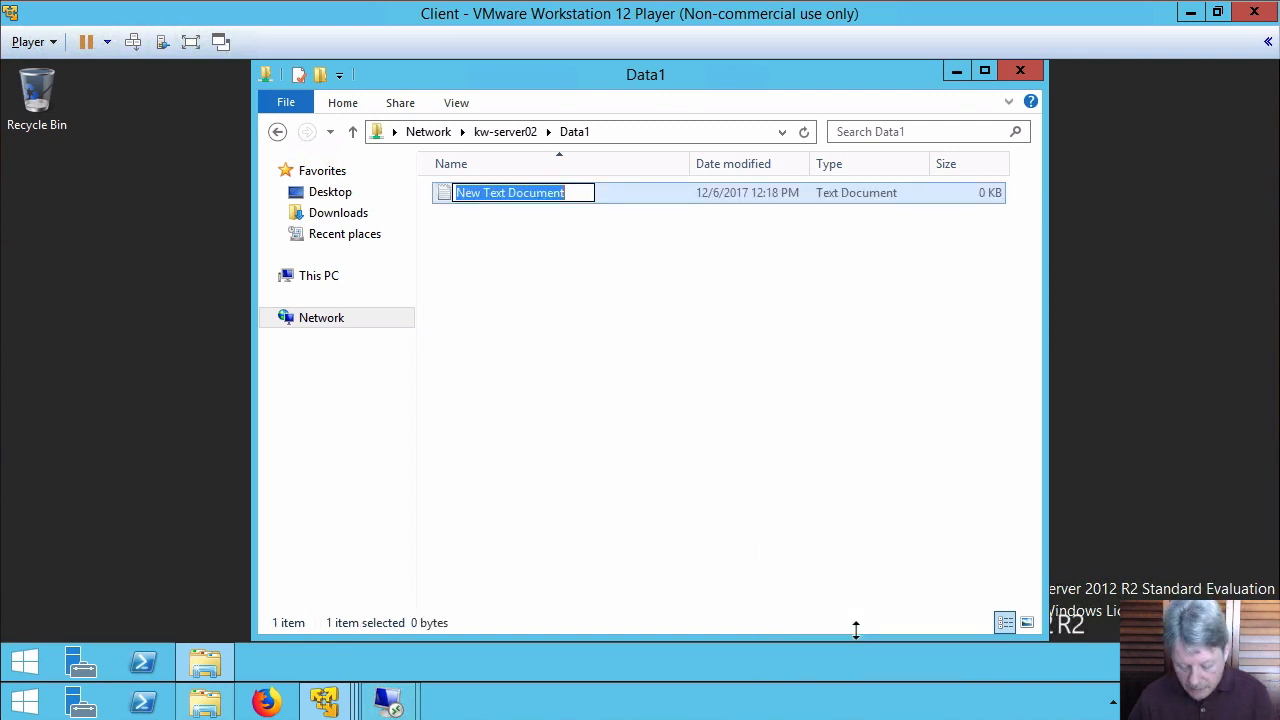
text(FileOf)
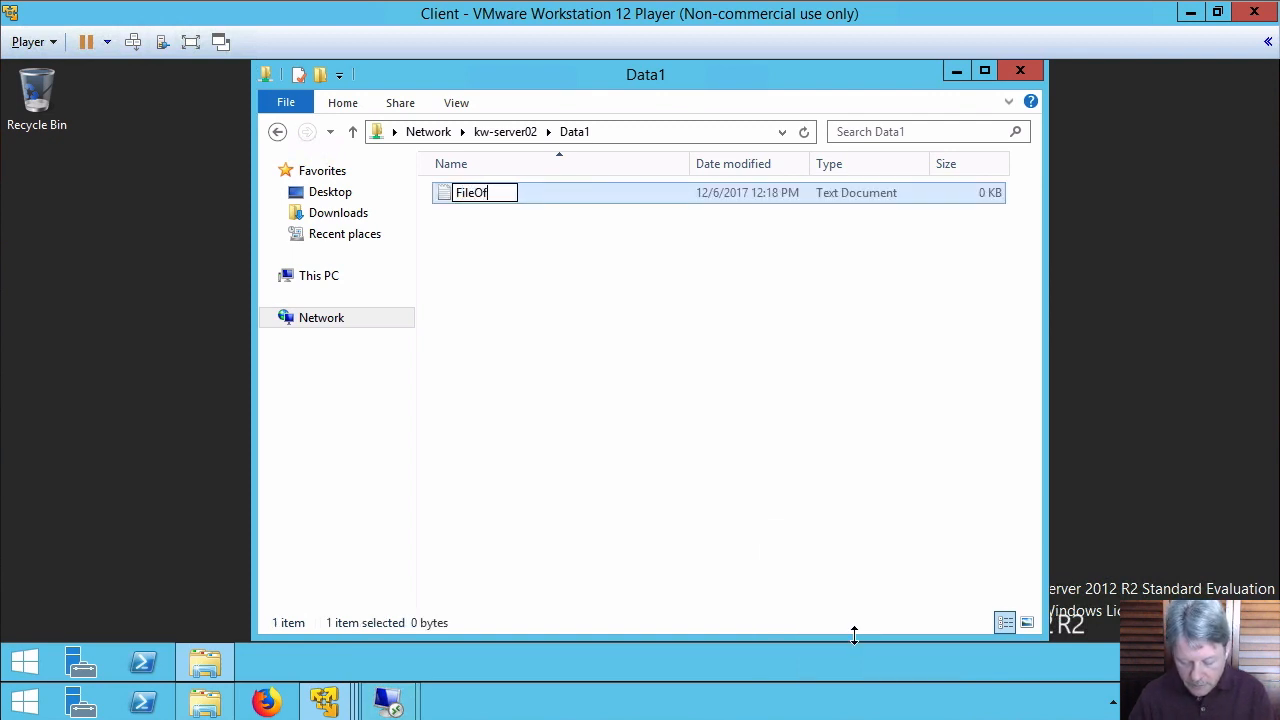
text(John)
key(Return)
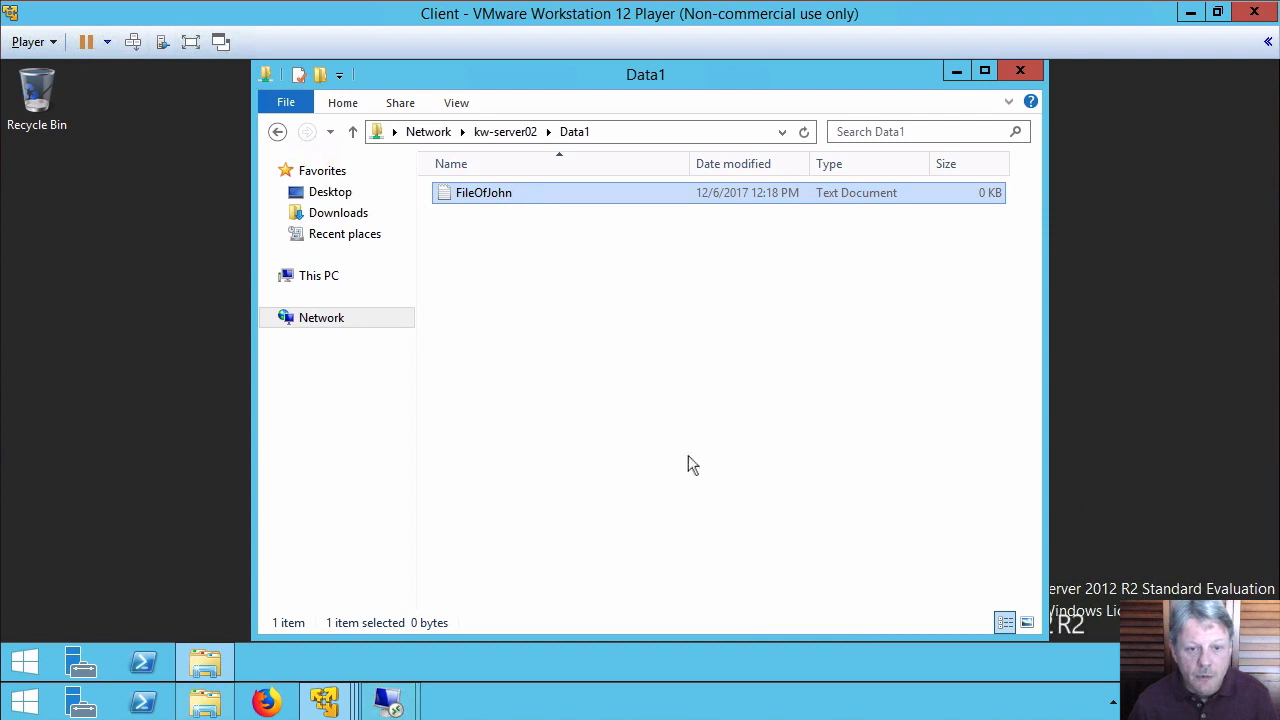
Create a new folder named FolderOfJohn in Data1
right_click(521, 262)
mouse_move(640, 462)
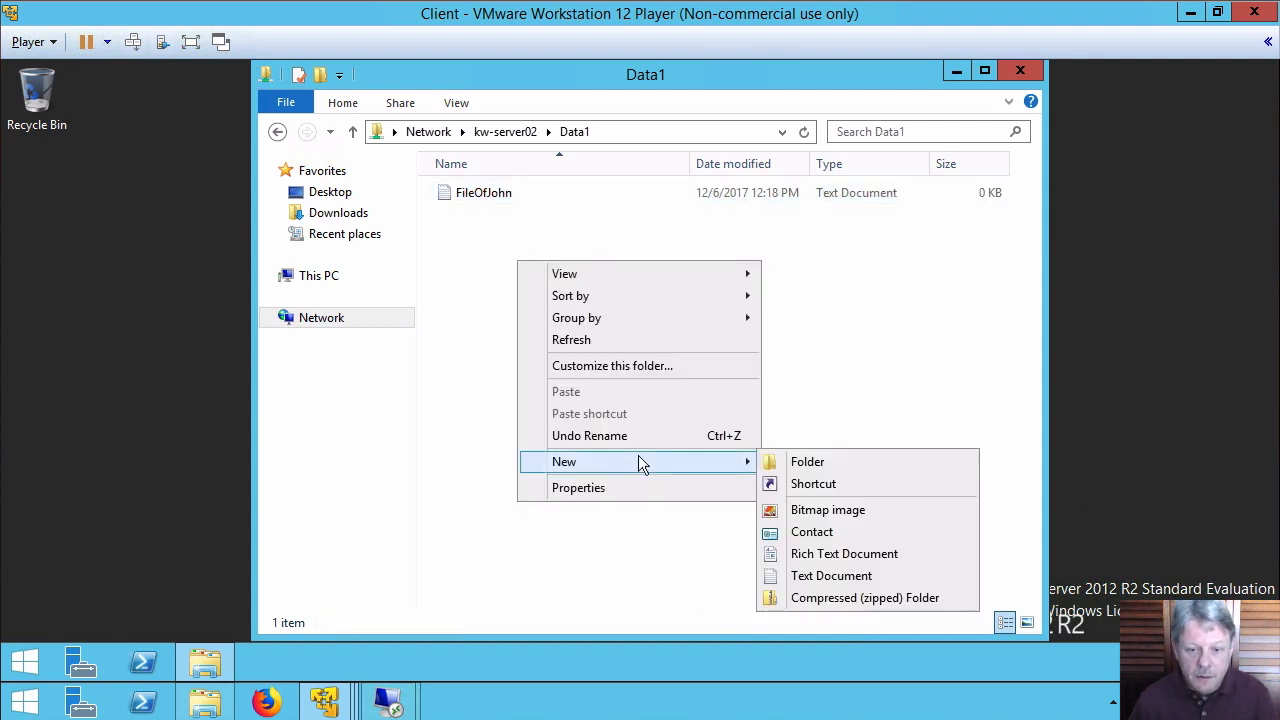
click(885, 470)
text(F)
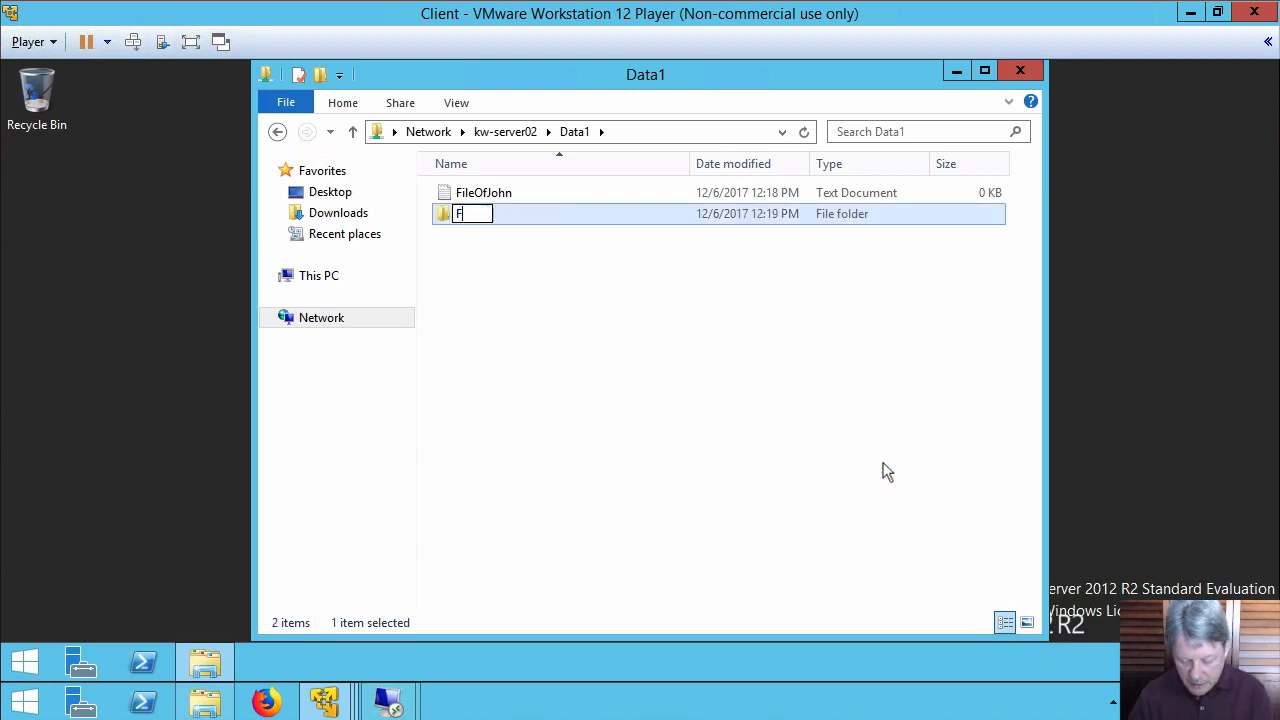
text(olderOfJ)
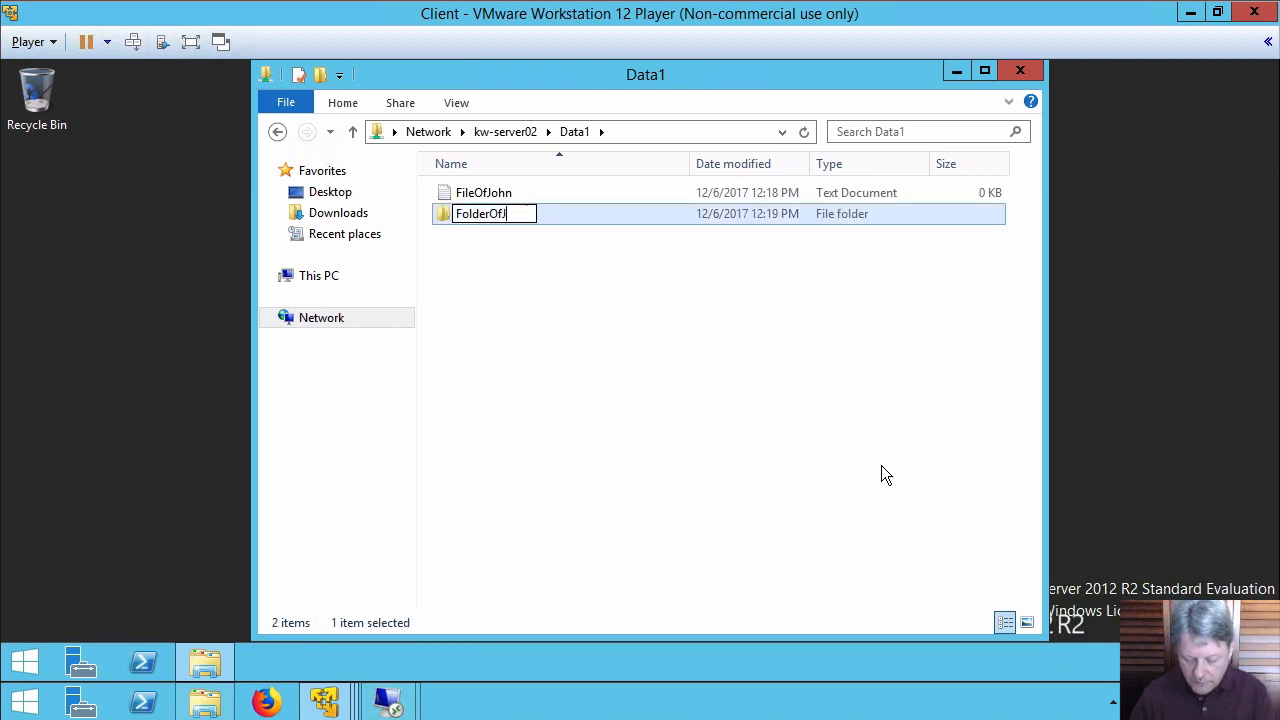
text(ohn)
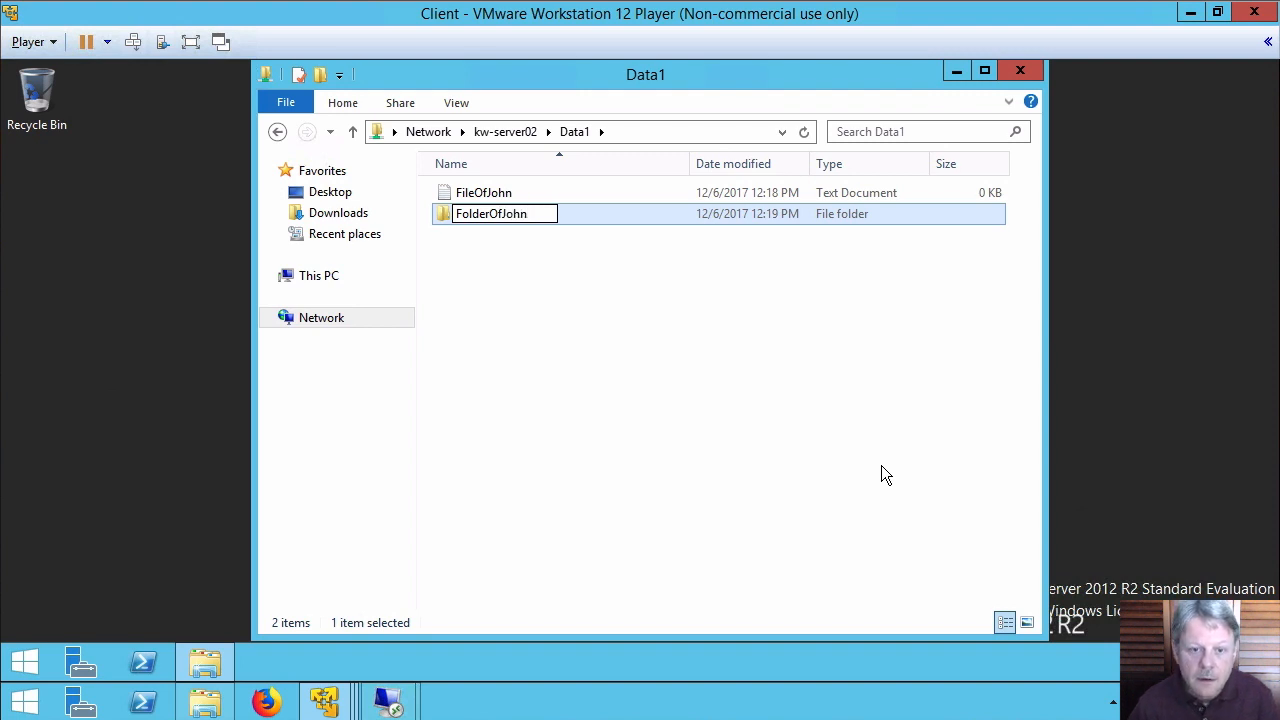
key(Return)
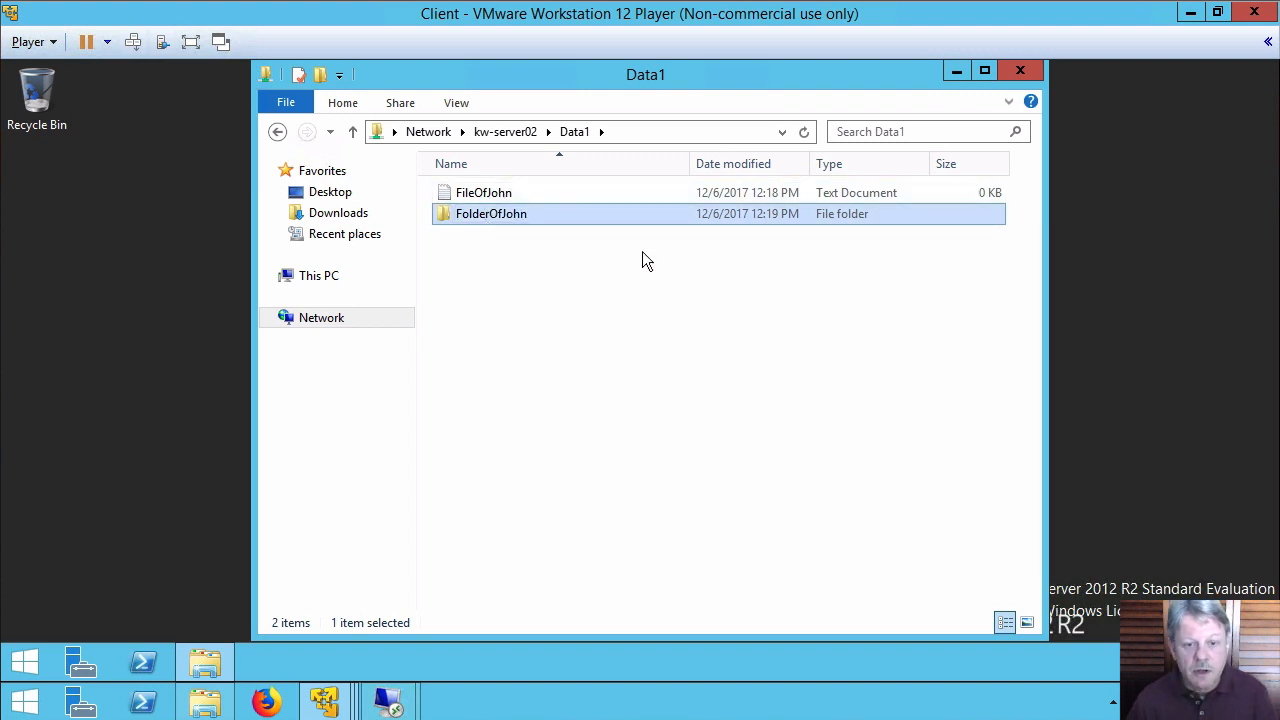
Write "John's input" into FileOfJohn in Notepad and save it when closing
double_click(468, 195)
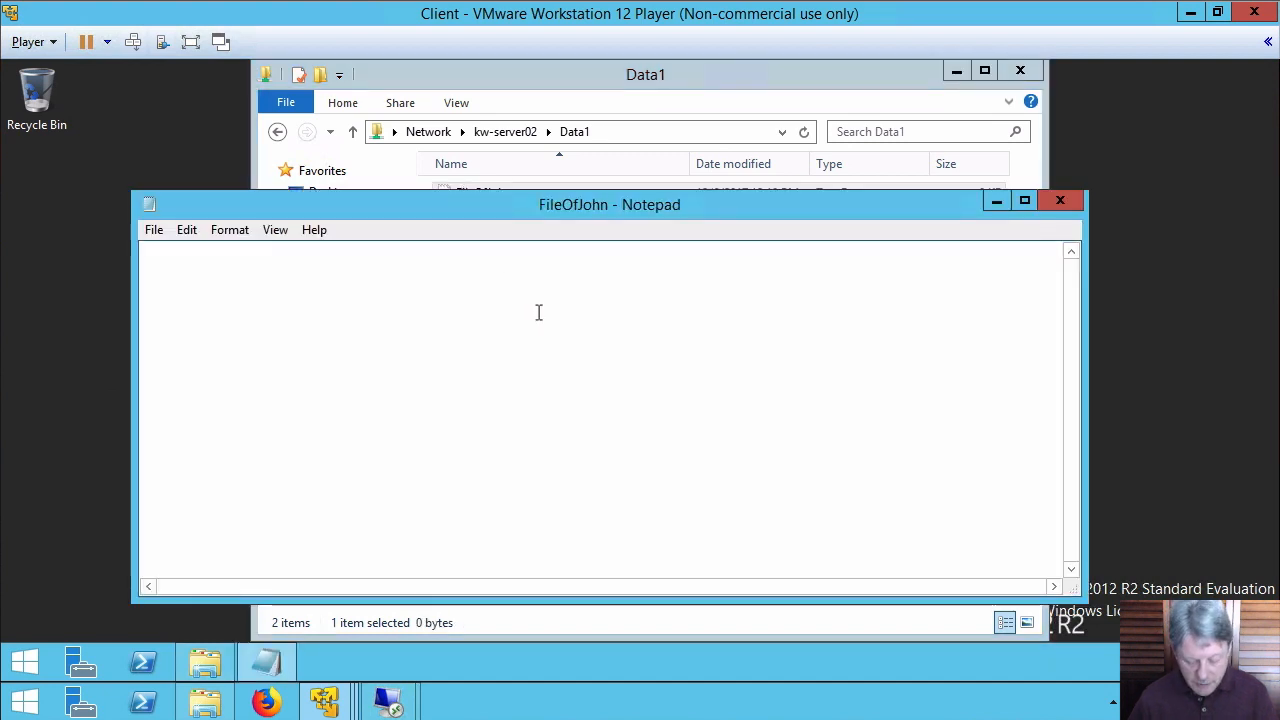
text(John)
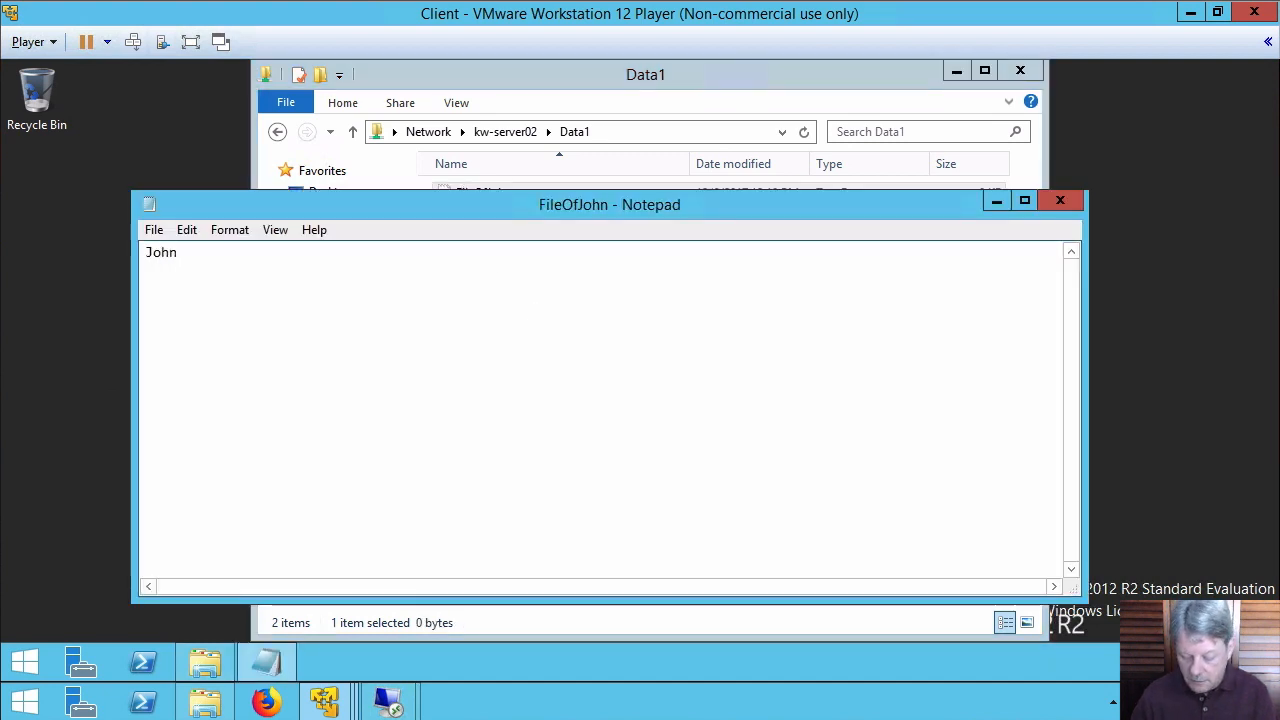
text('s input)
key(Return)
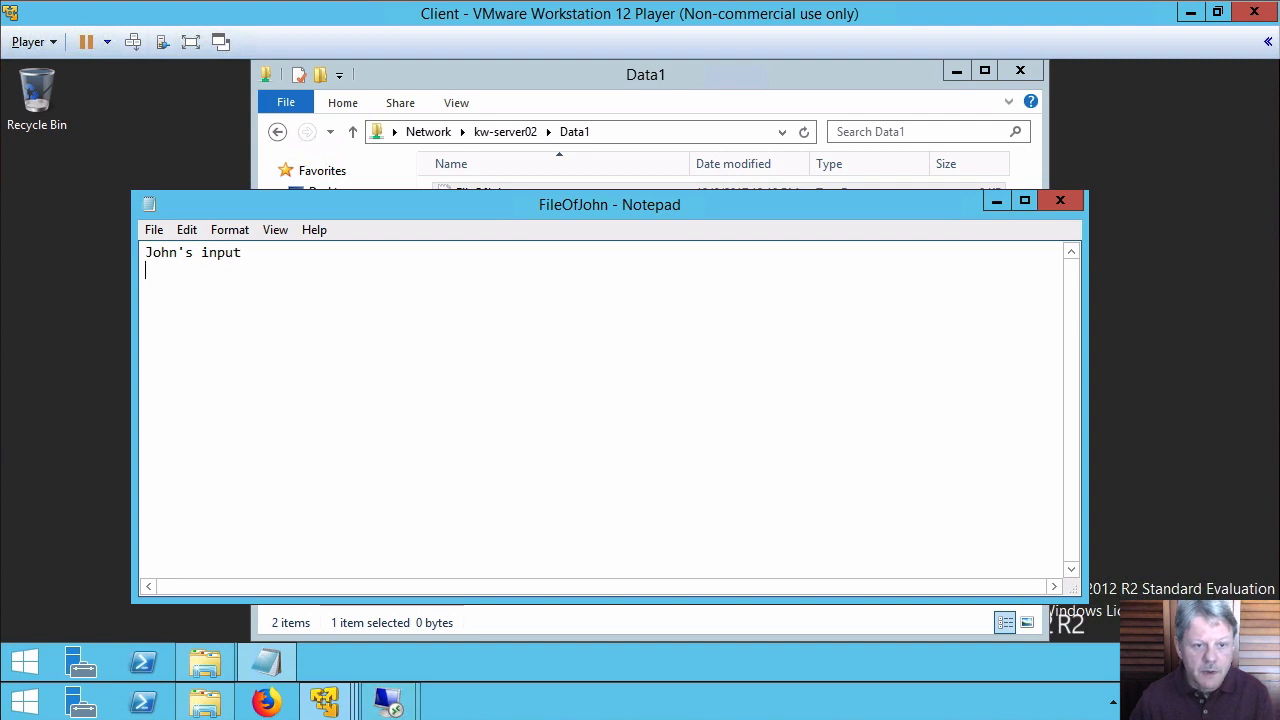
click(1060, 200)
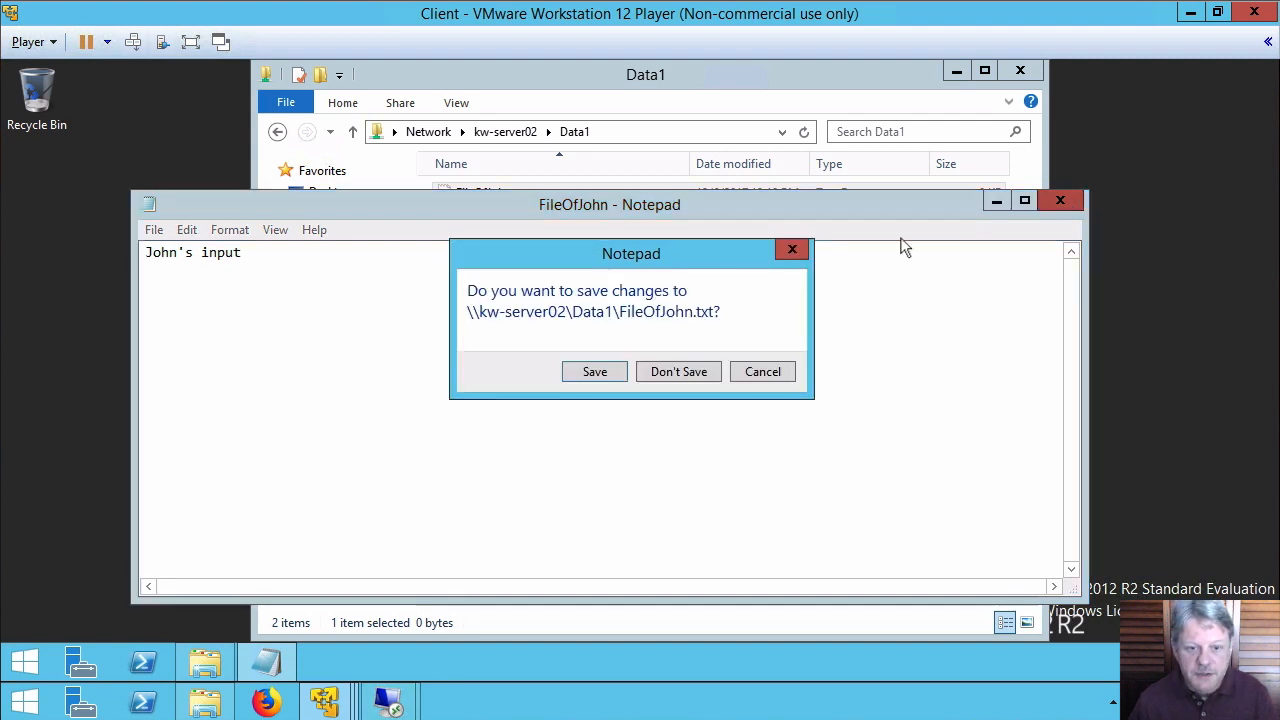
click(586, 374)
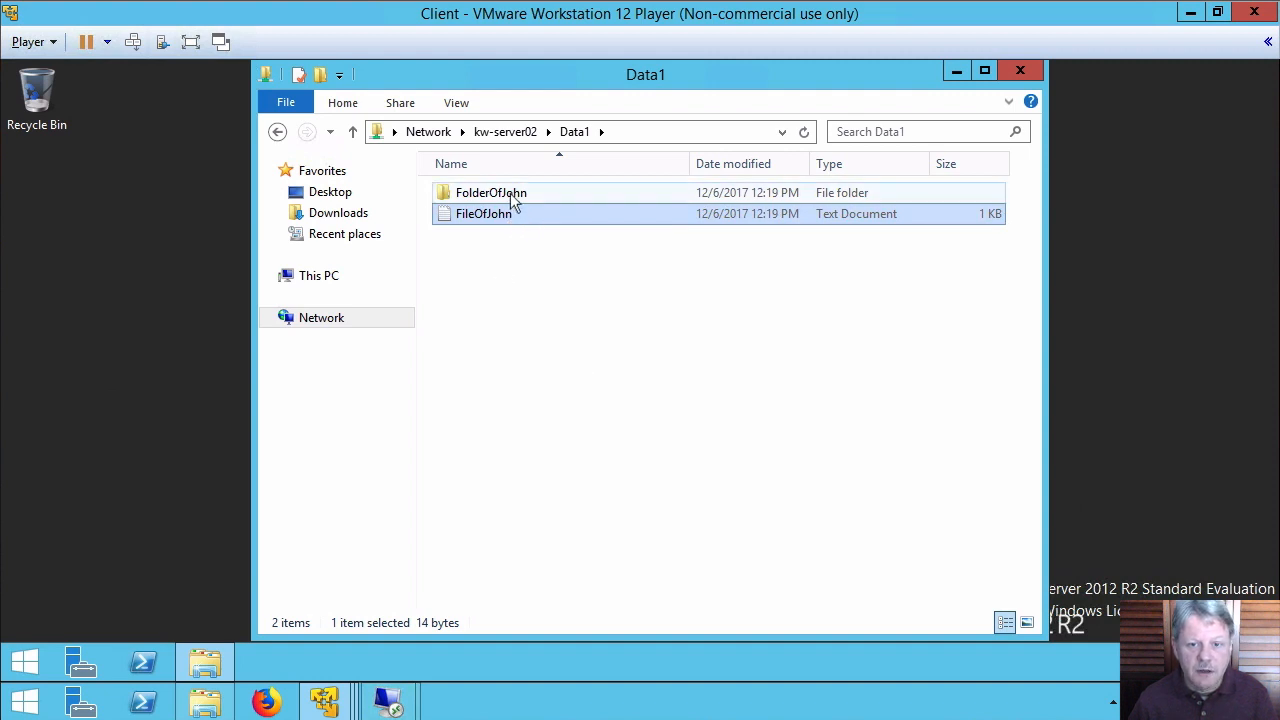
Open FolderOfJohn and add an empty text document named NewFile inside it
click(513, 199)
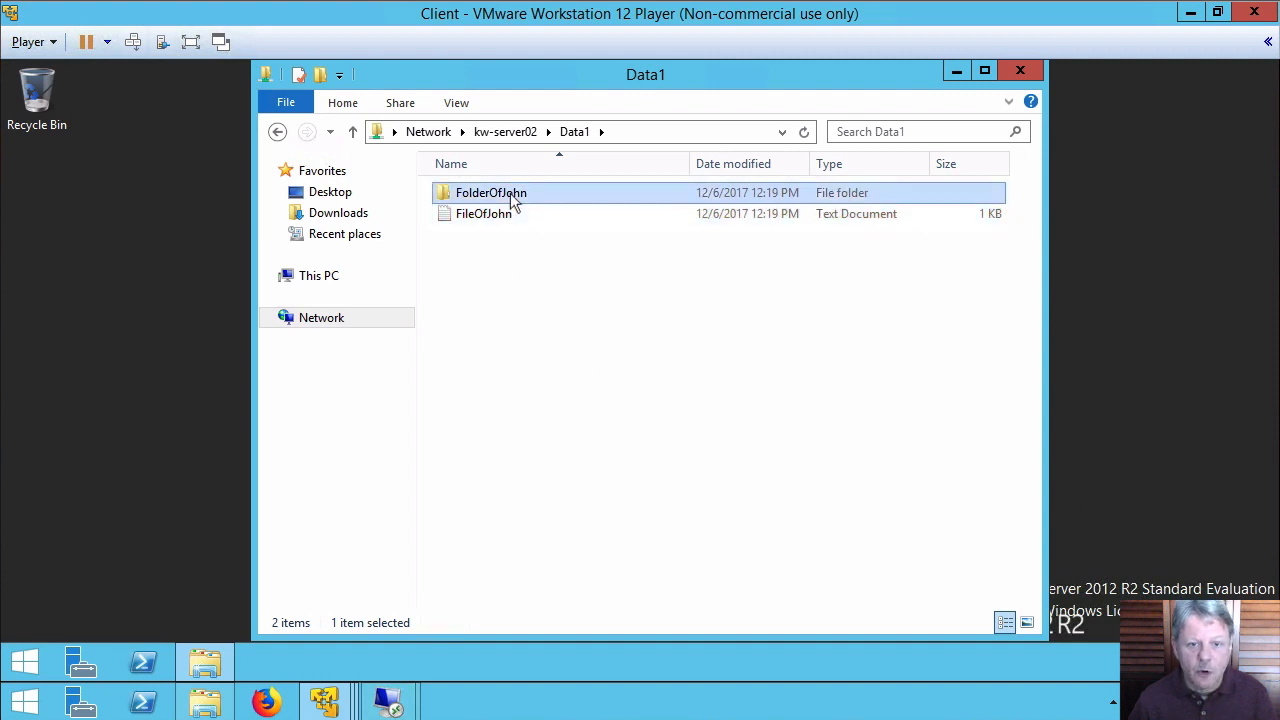
double_click(449, 198)
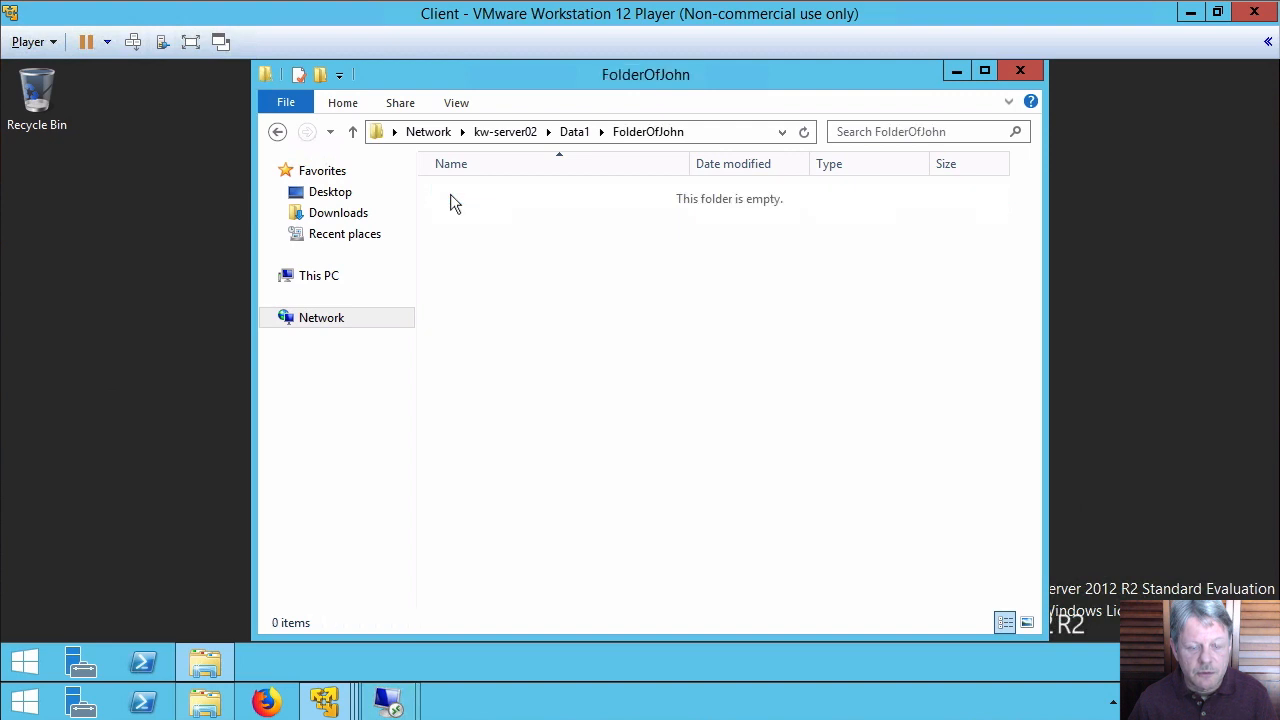
right_click(492, 262)
mouse_move(639, 451)
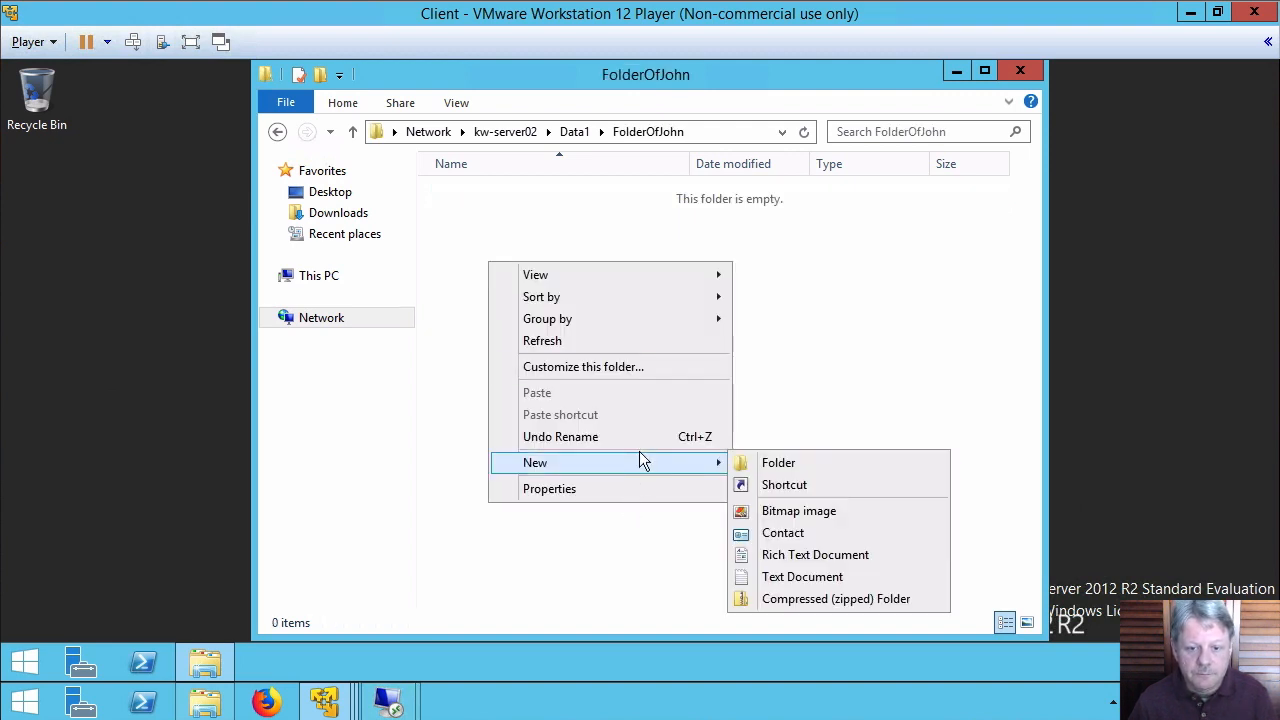
click(840, 578)
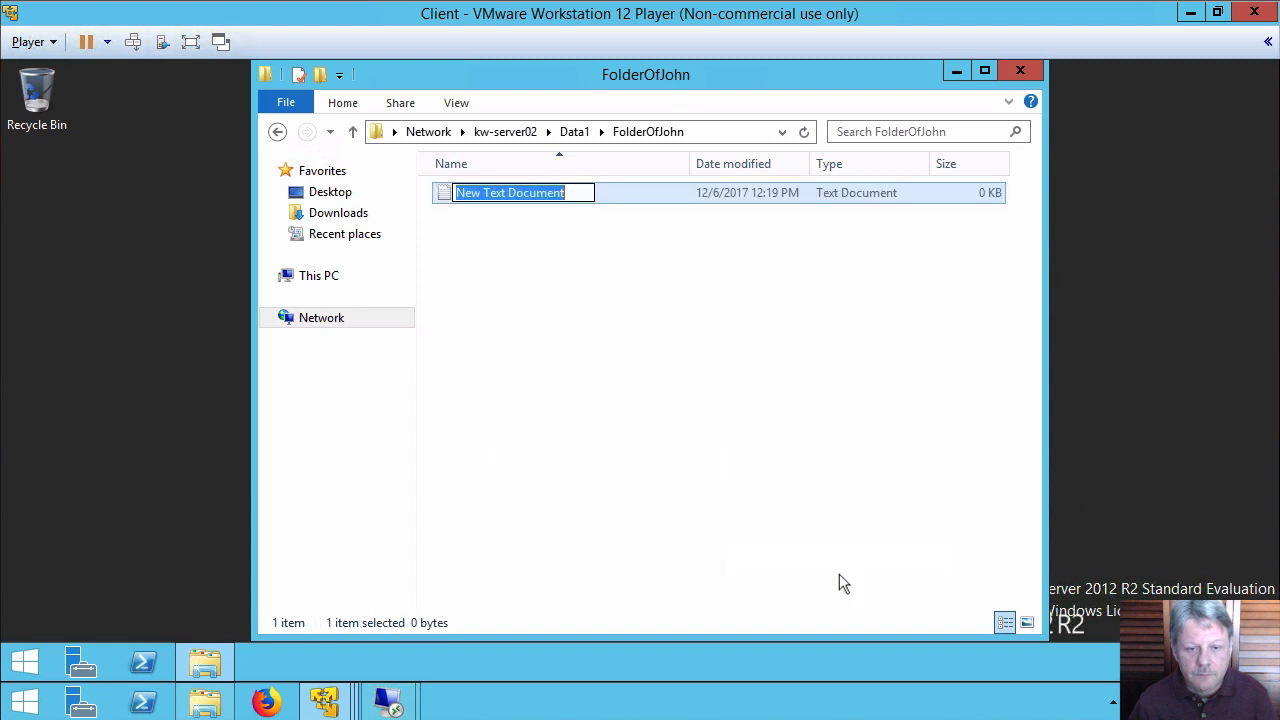
text(New)
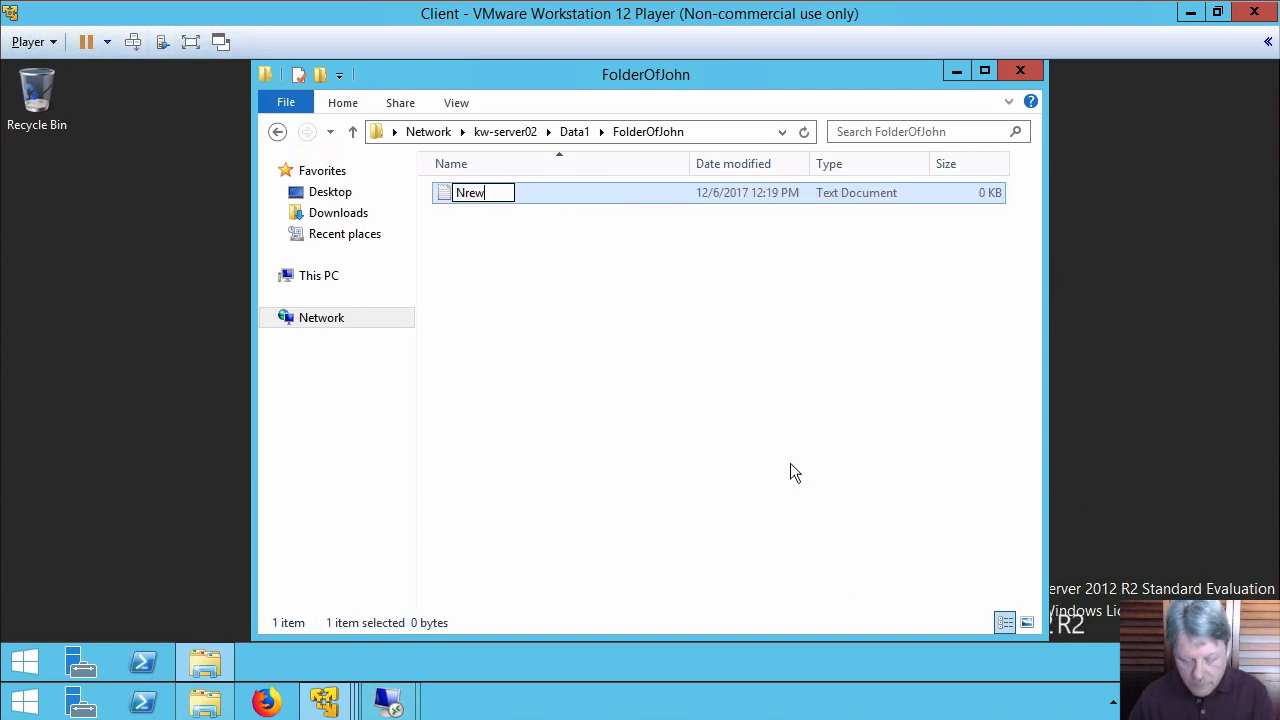
key(BackSpace)
key(BackSpace)
text(ewFile)
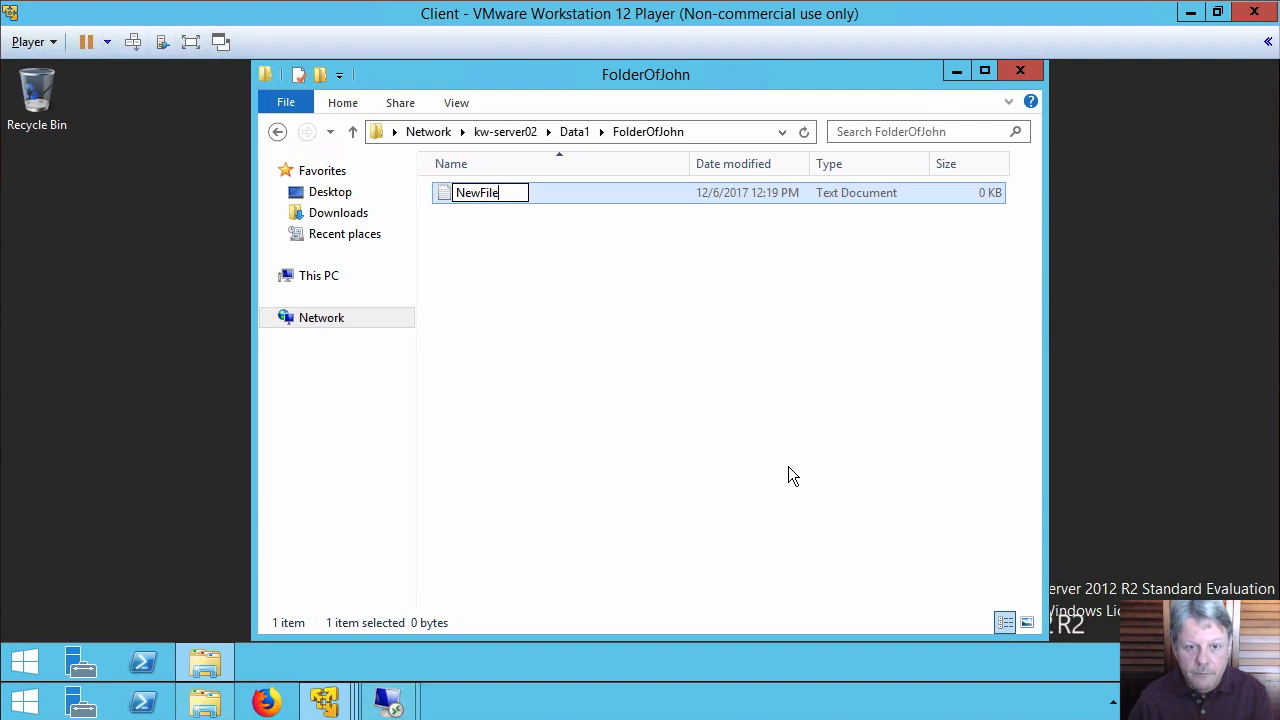
key(Return)
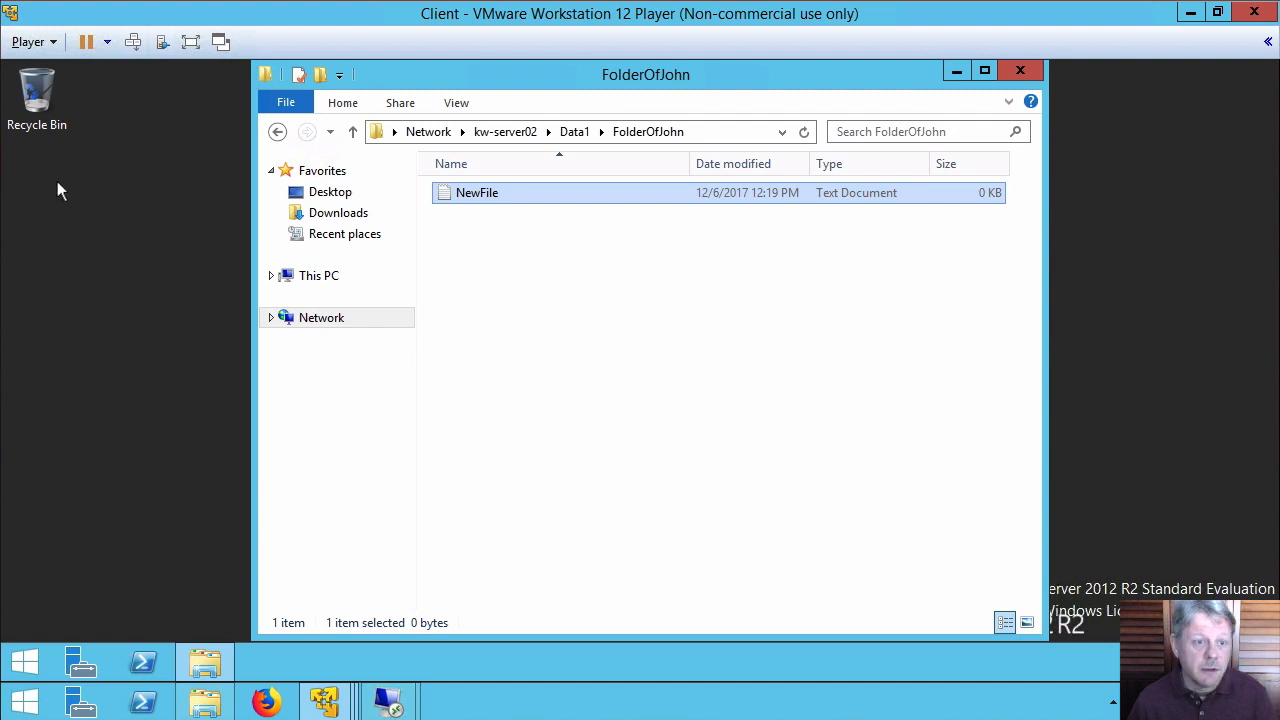
Sign out of the client VM, sign in as another domain user, and launch File Explorer
click(136, 46)
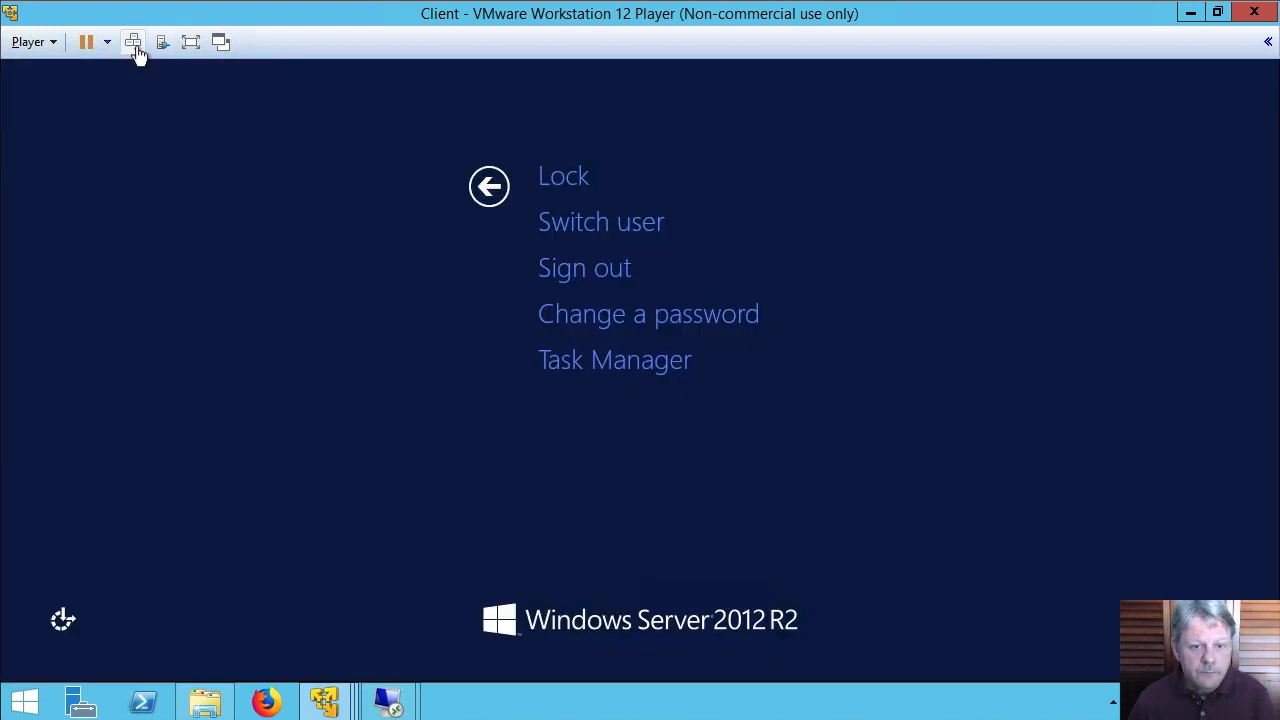
click(602, 270)
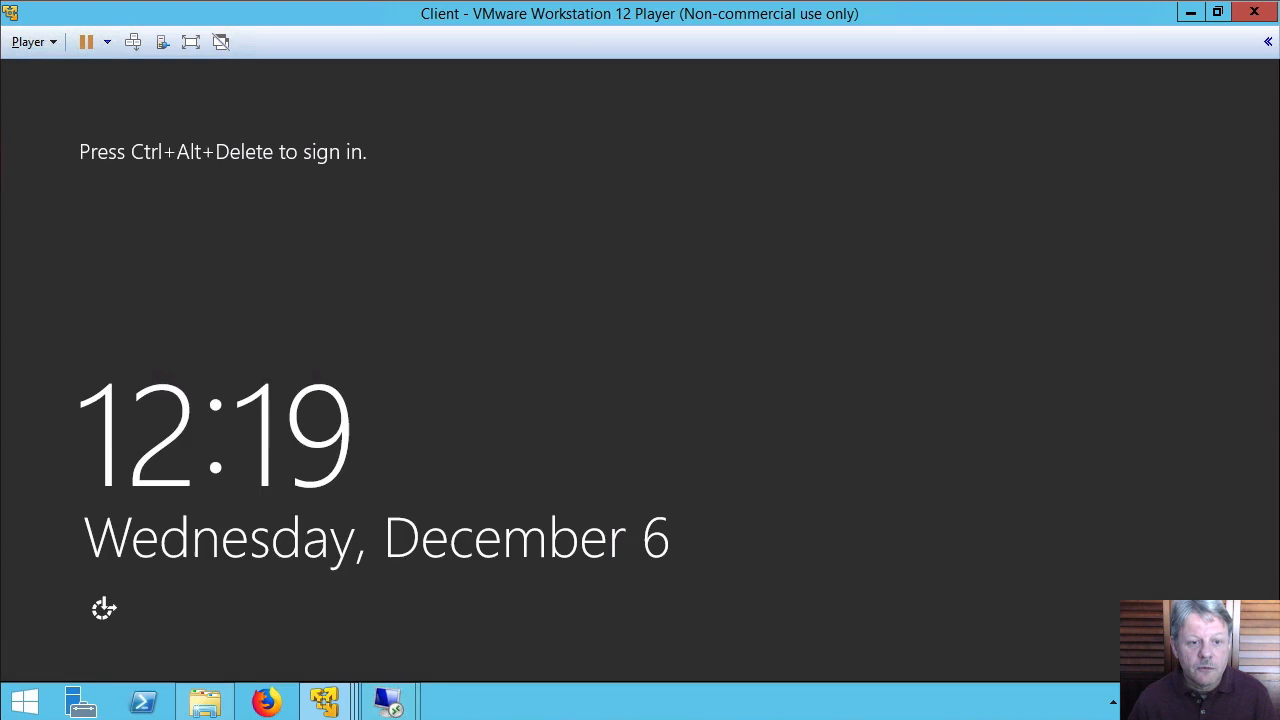
click(133, 42)
click(766, 266)
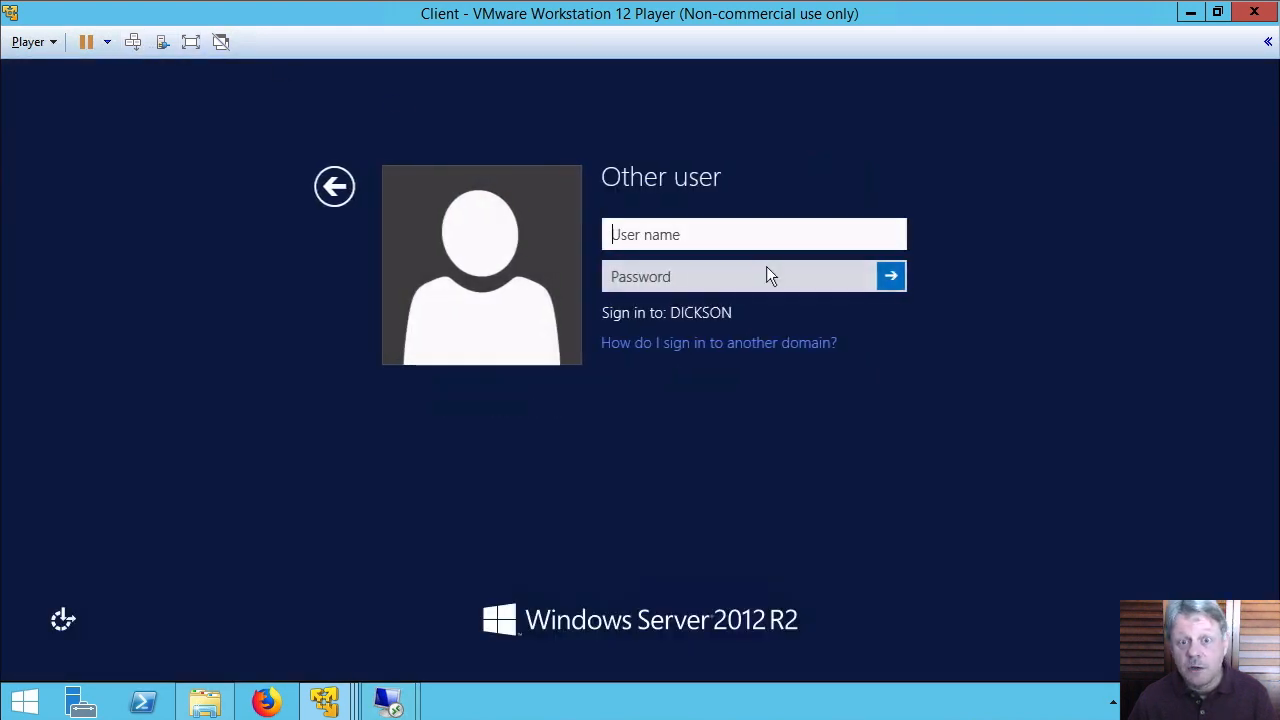
text(jdoe)
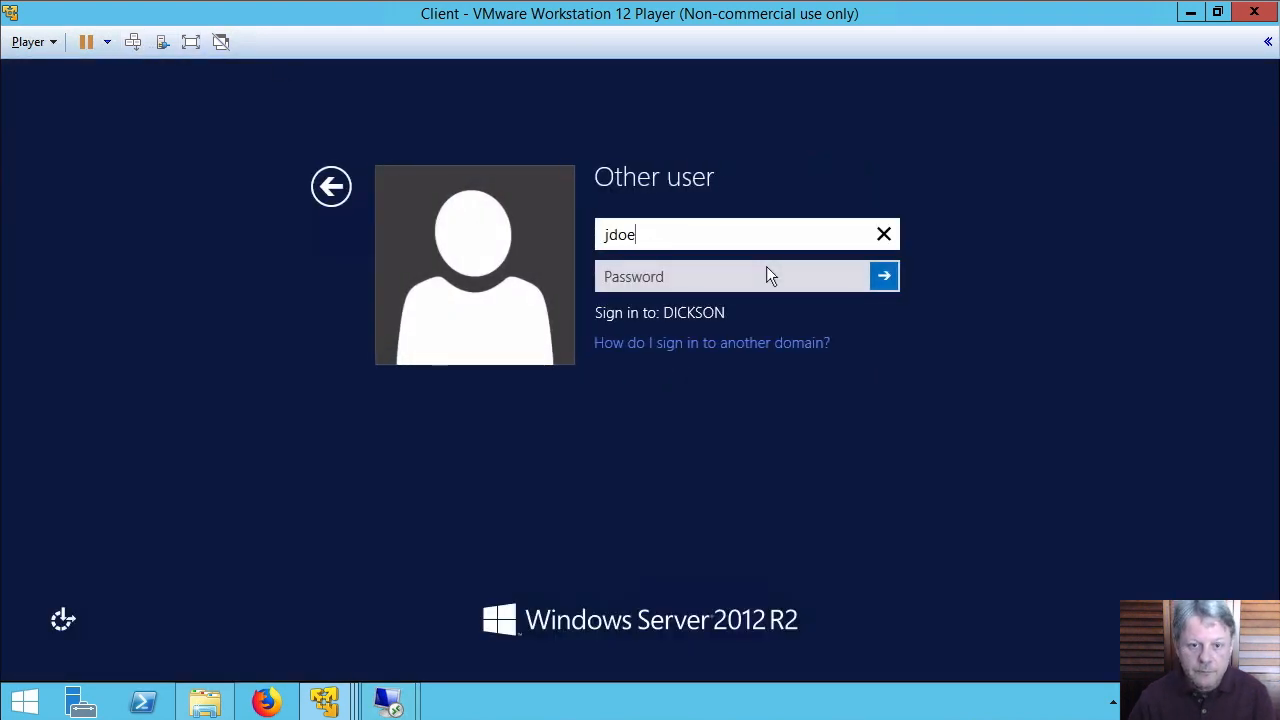
key(Tab)
text(Pa$$w0rd)
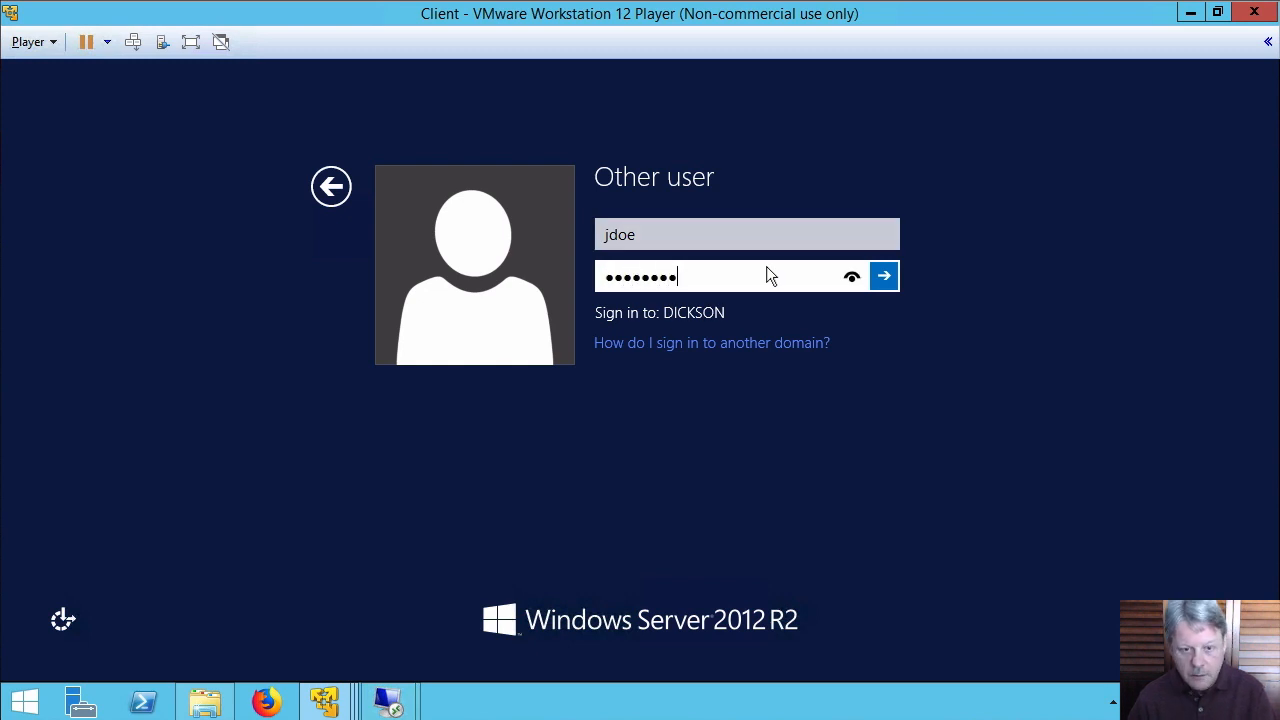
key(Return)
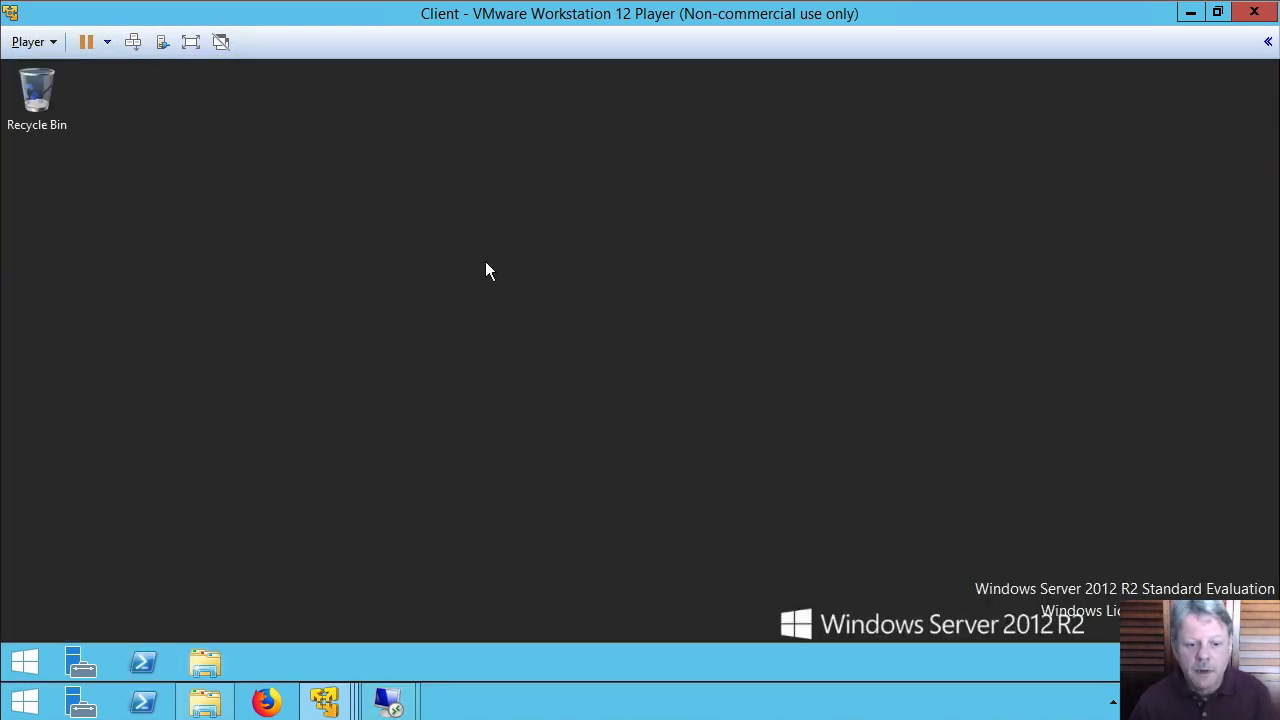
click(212, 660)
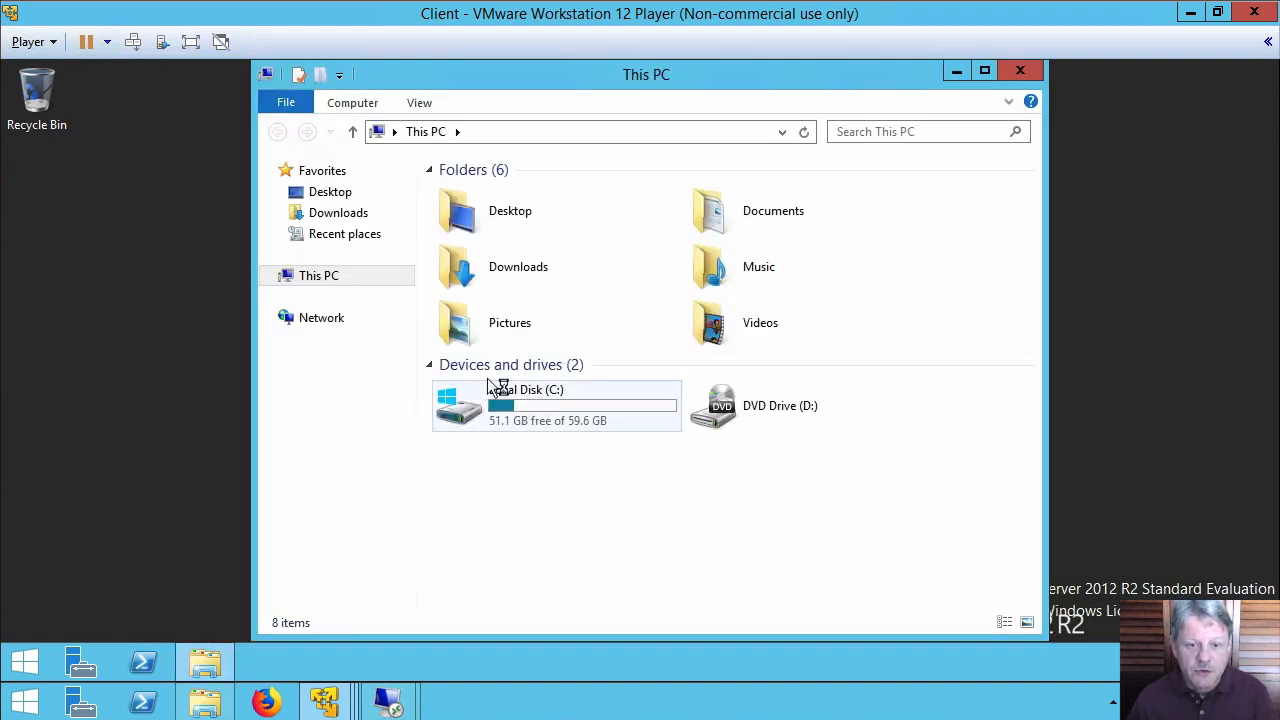
Go to the \\kw-server02\Data1 share and open FileOfJohn in Notepad
click(588, 131)
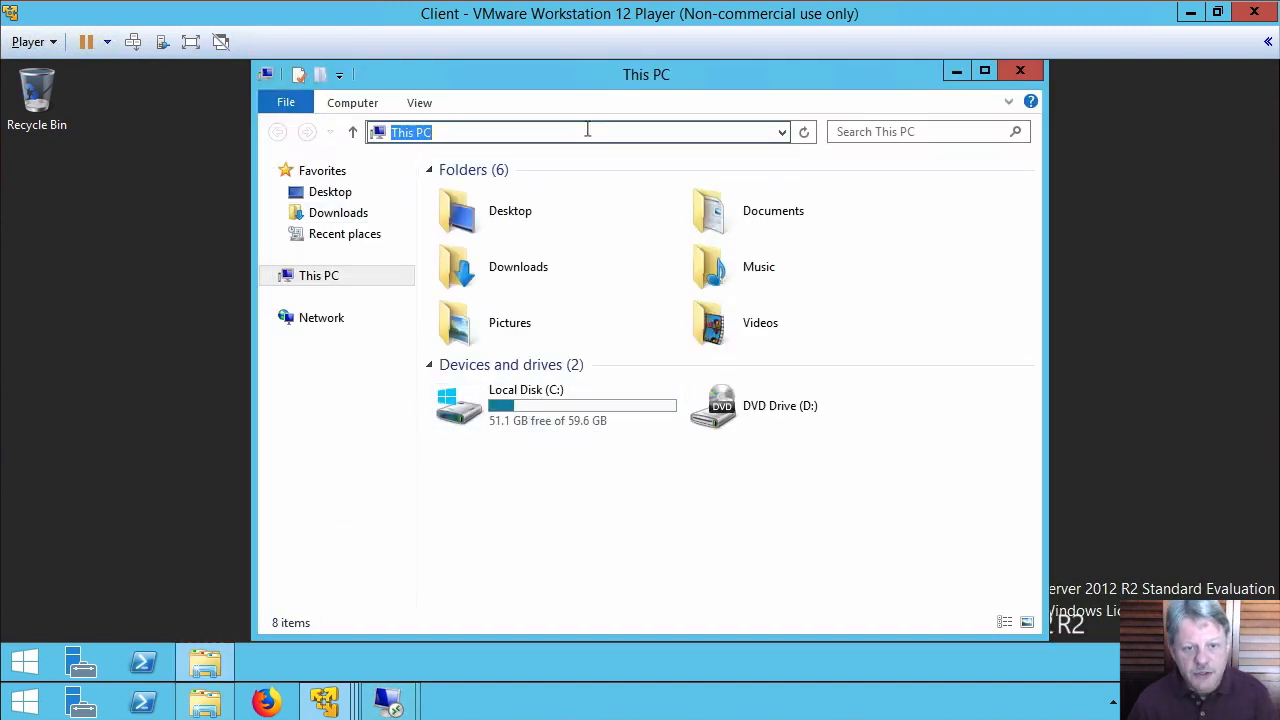
text(\kw-server02\)
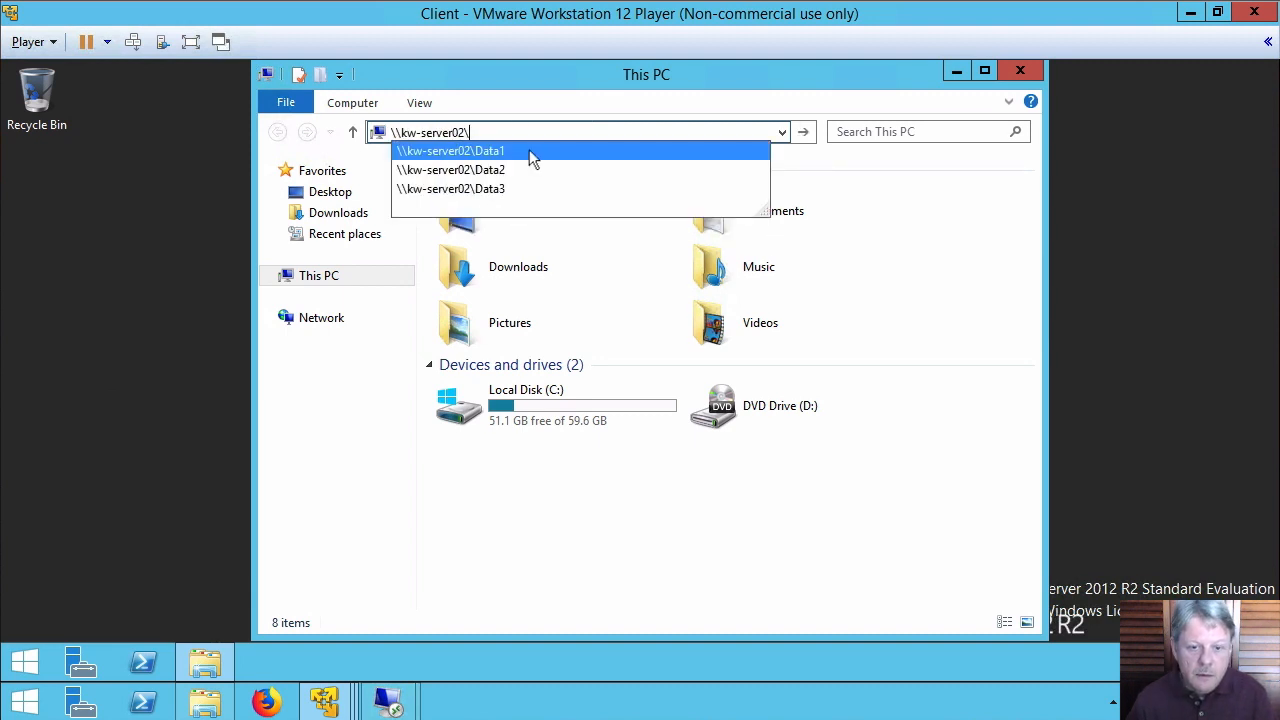
click(531, 152)
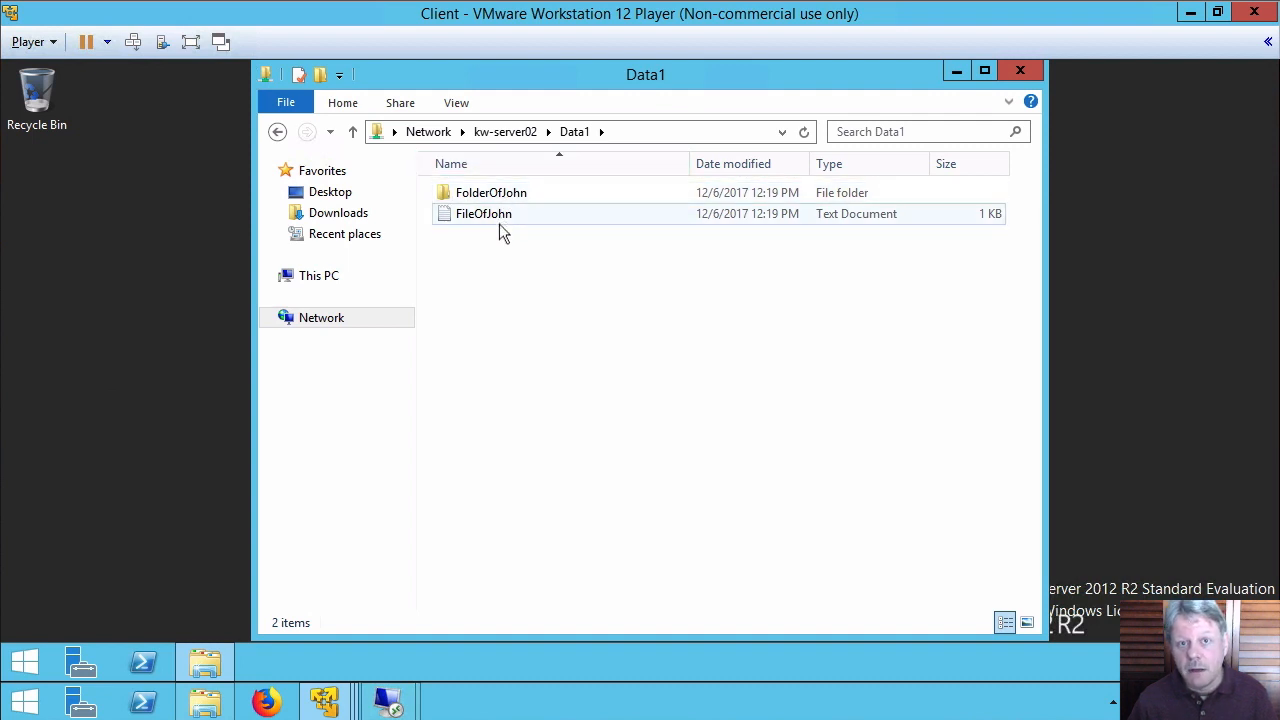
double_click(447, 218)
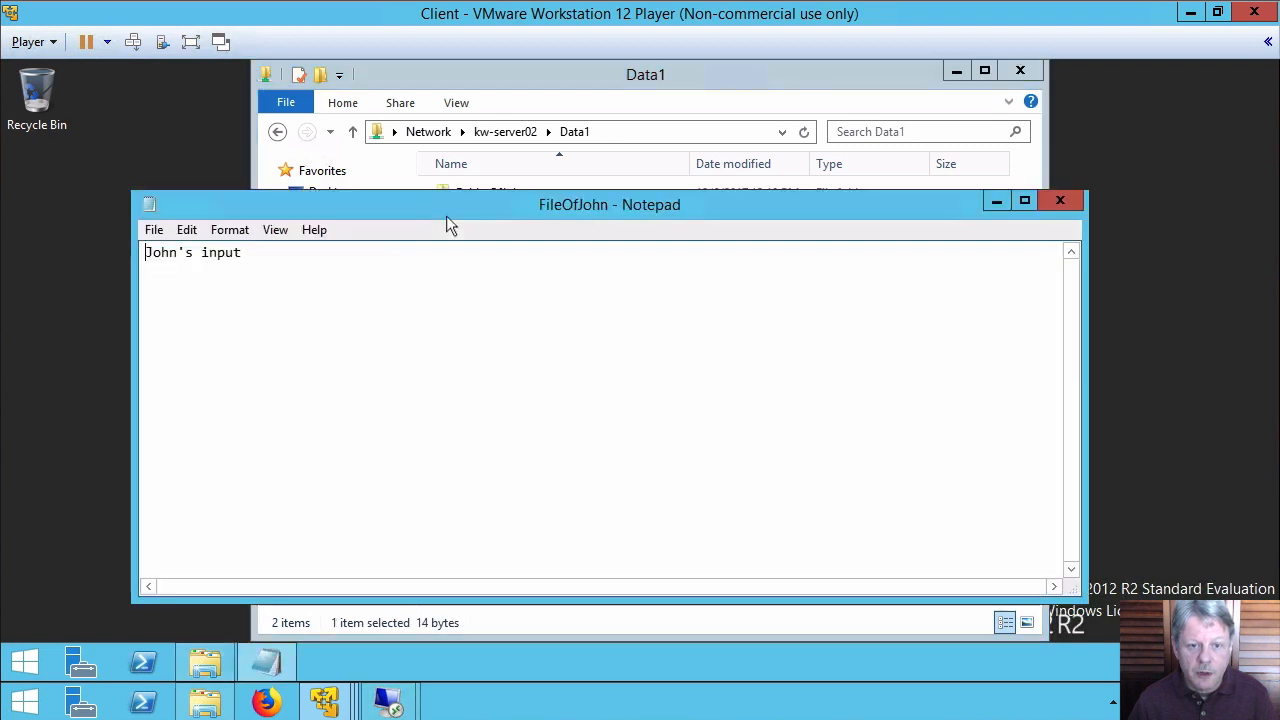
Add a "Jane's input" line, cancel the Save As attempt, and close without saving
click(383, 265)
key(Return)
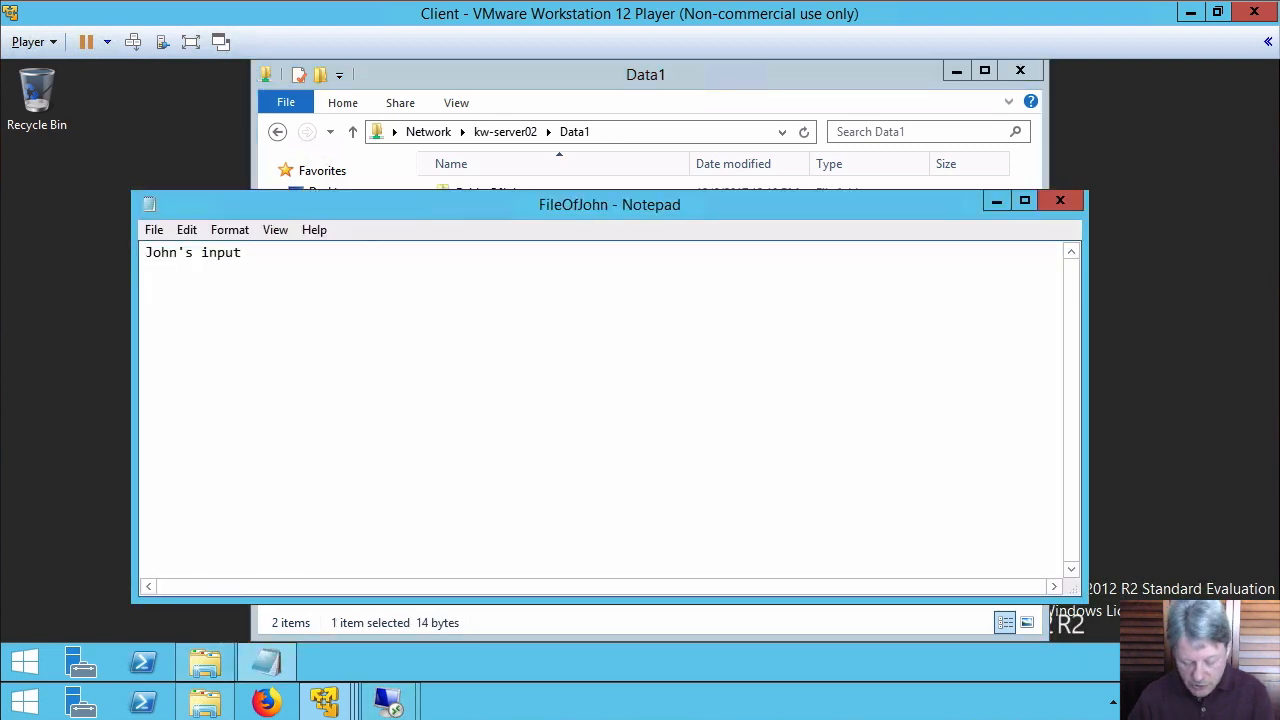
text(Jane)
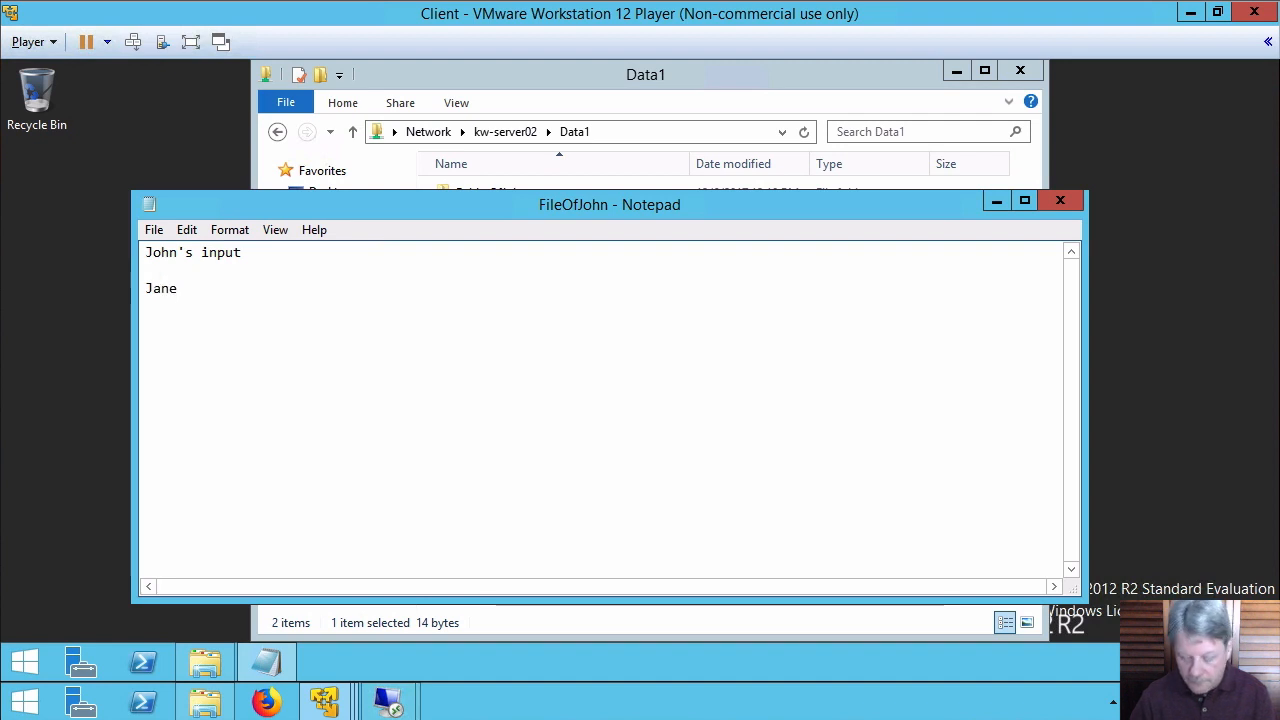
text('s input)
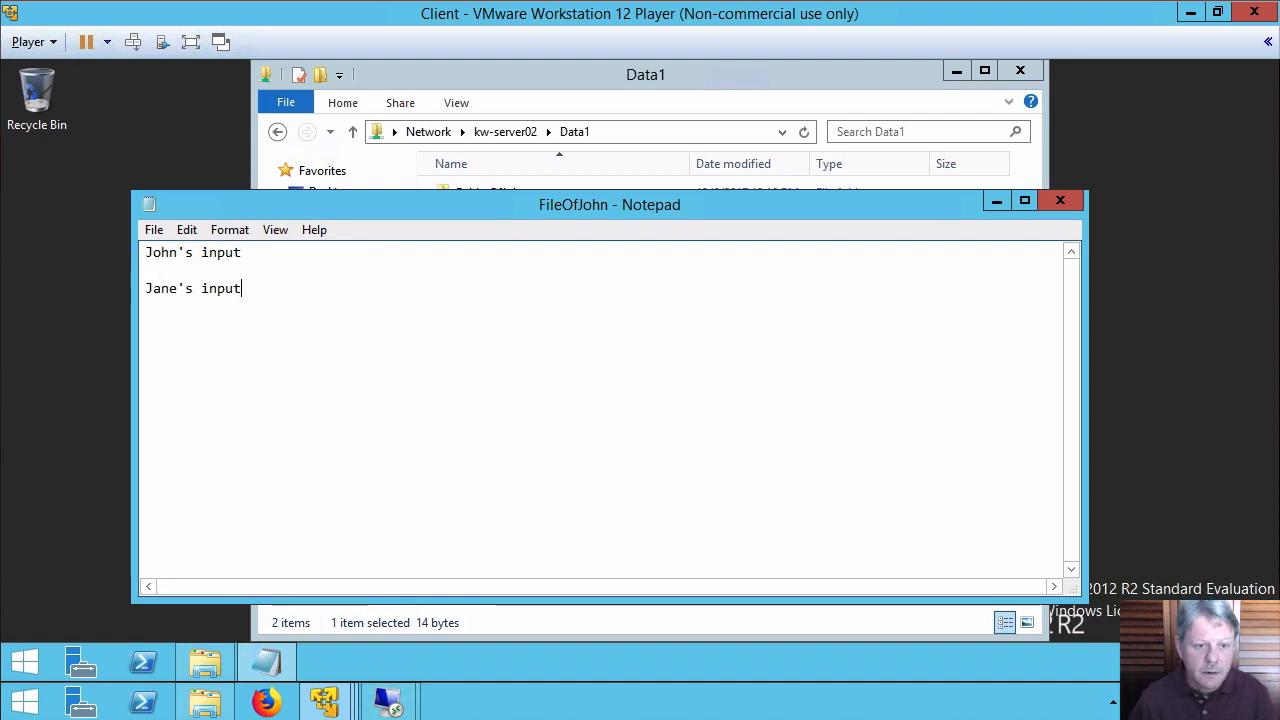
click(1060, 201)
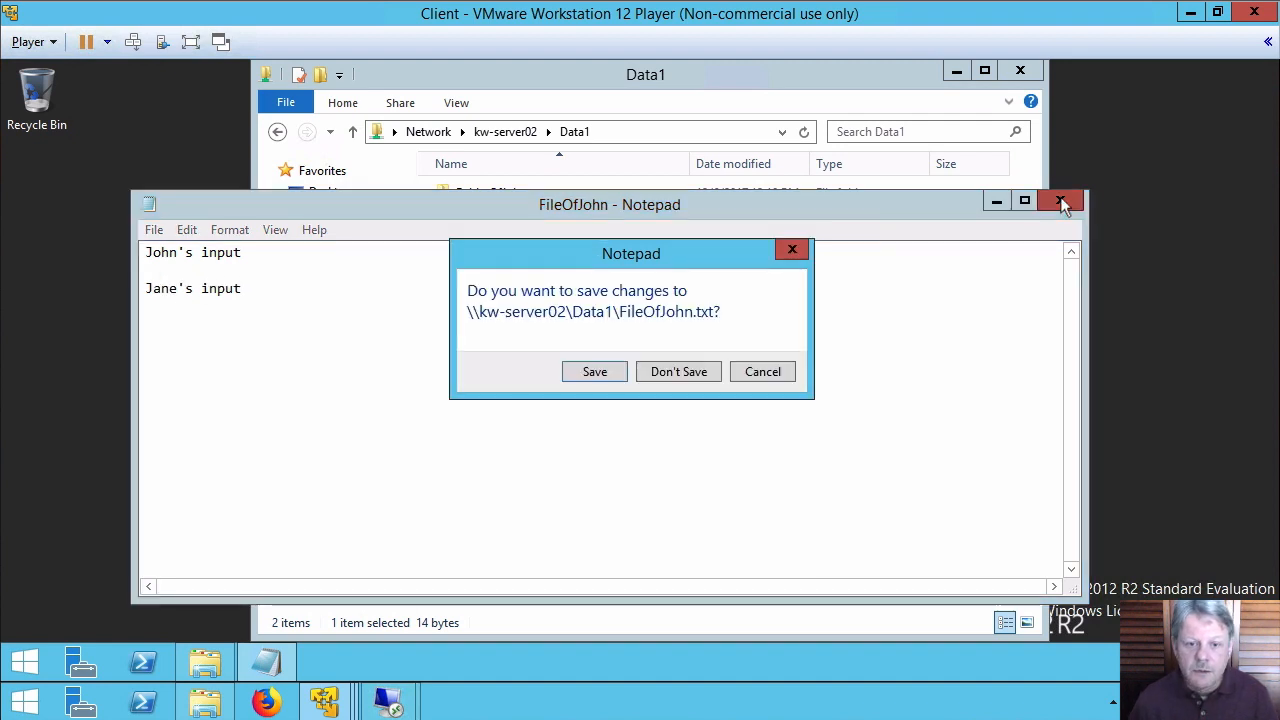
click(597, 373)
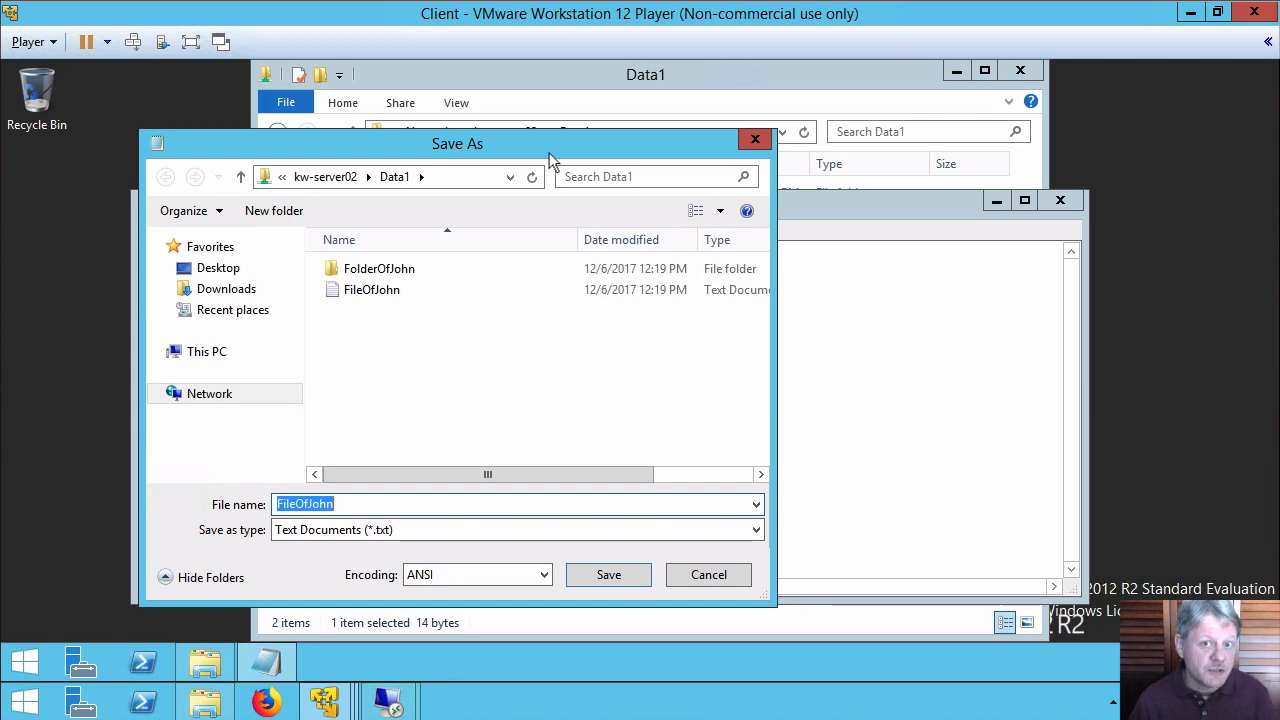
click(728, 572)
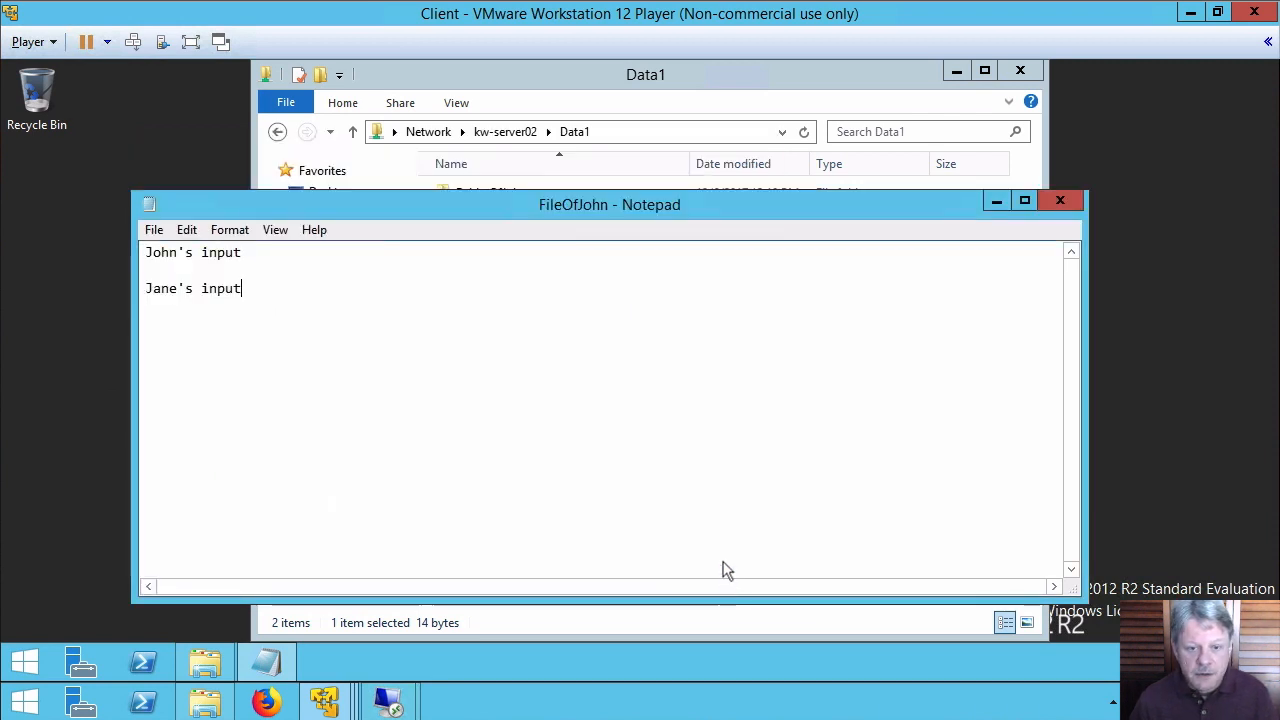
click(1060, 201)
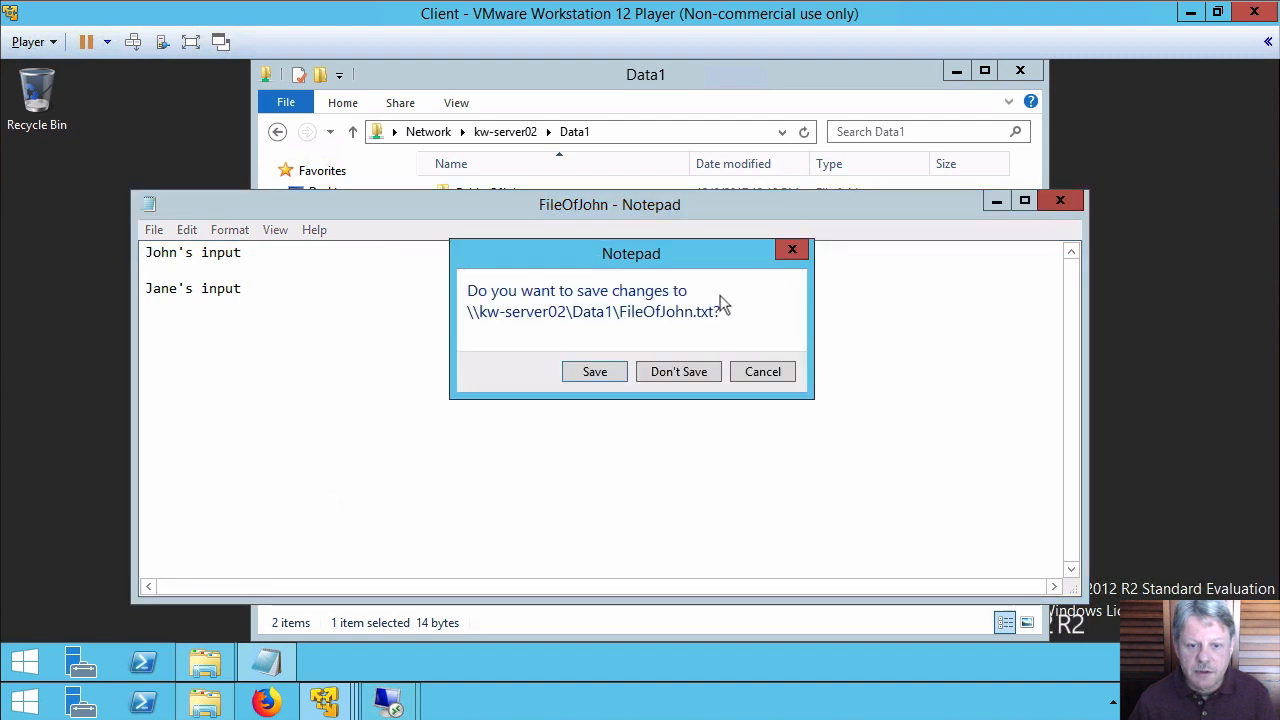
click(681, 372)
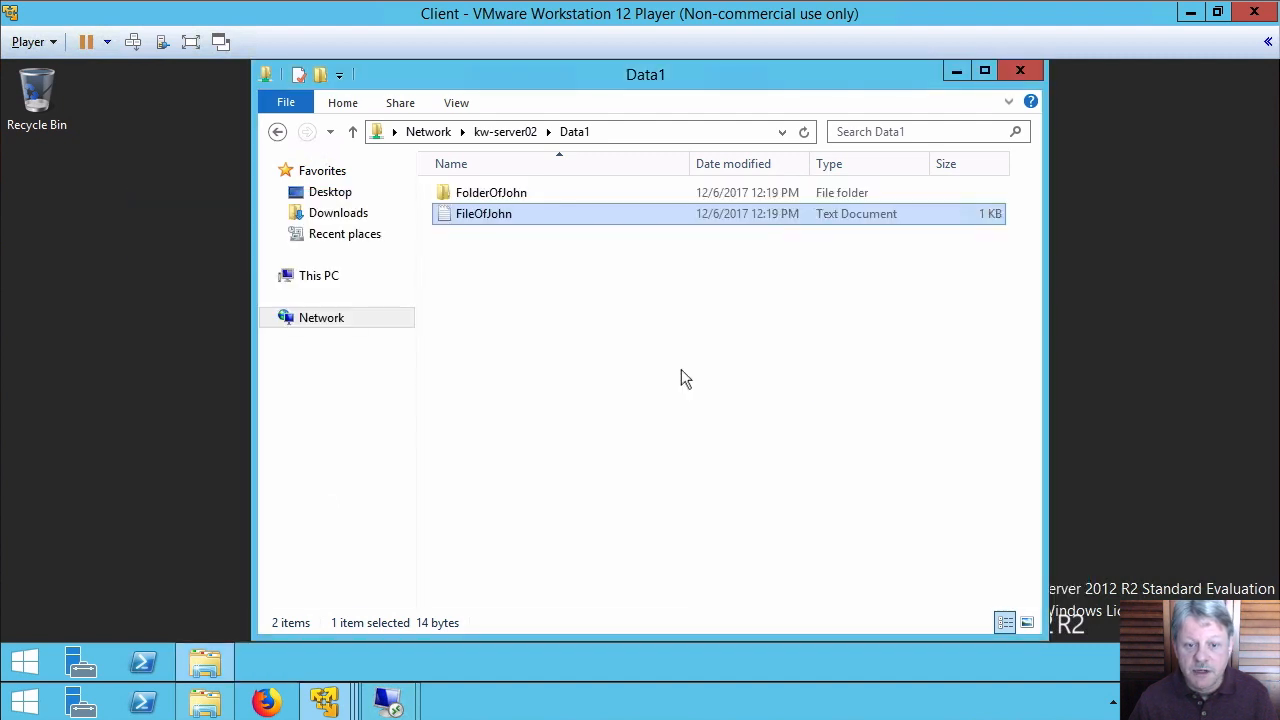
Create an empty text document named FileOfJane inside FolderOfJohn
double_click(447, 194)
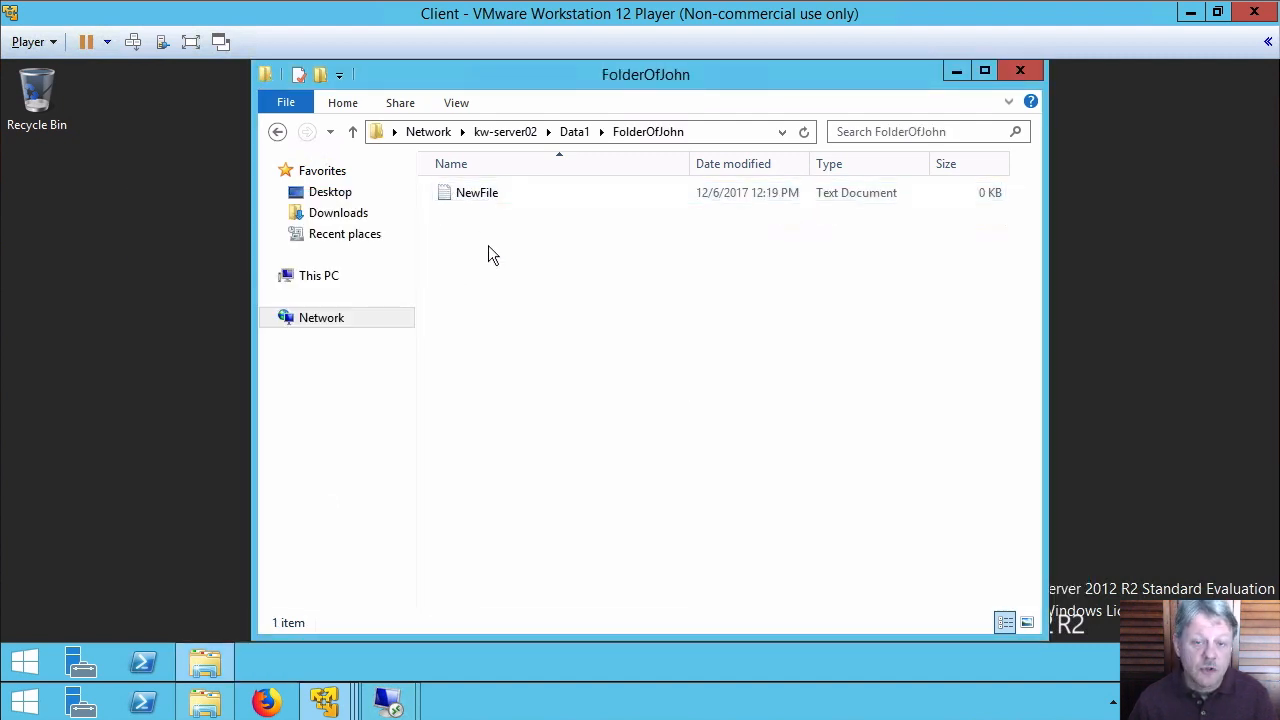
right_click(504, 317)
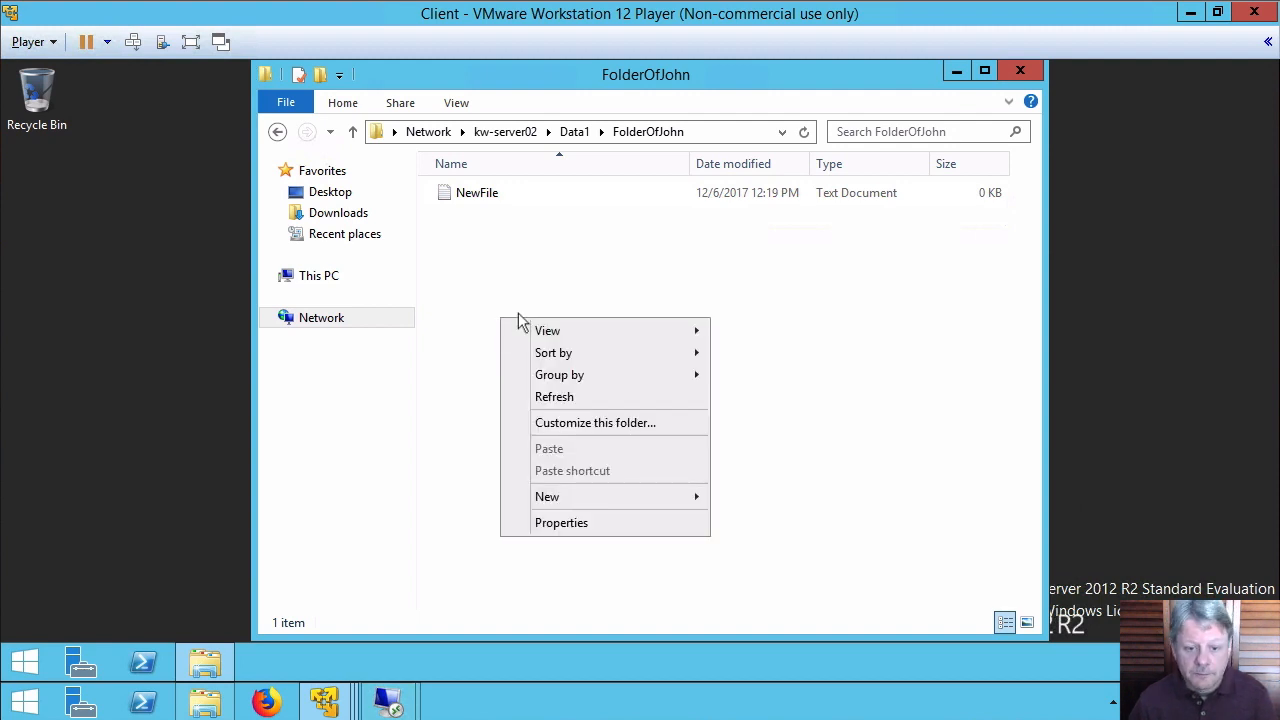
mouse_move(677, 500)
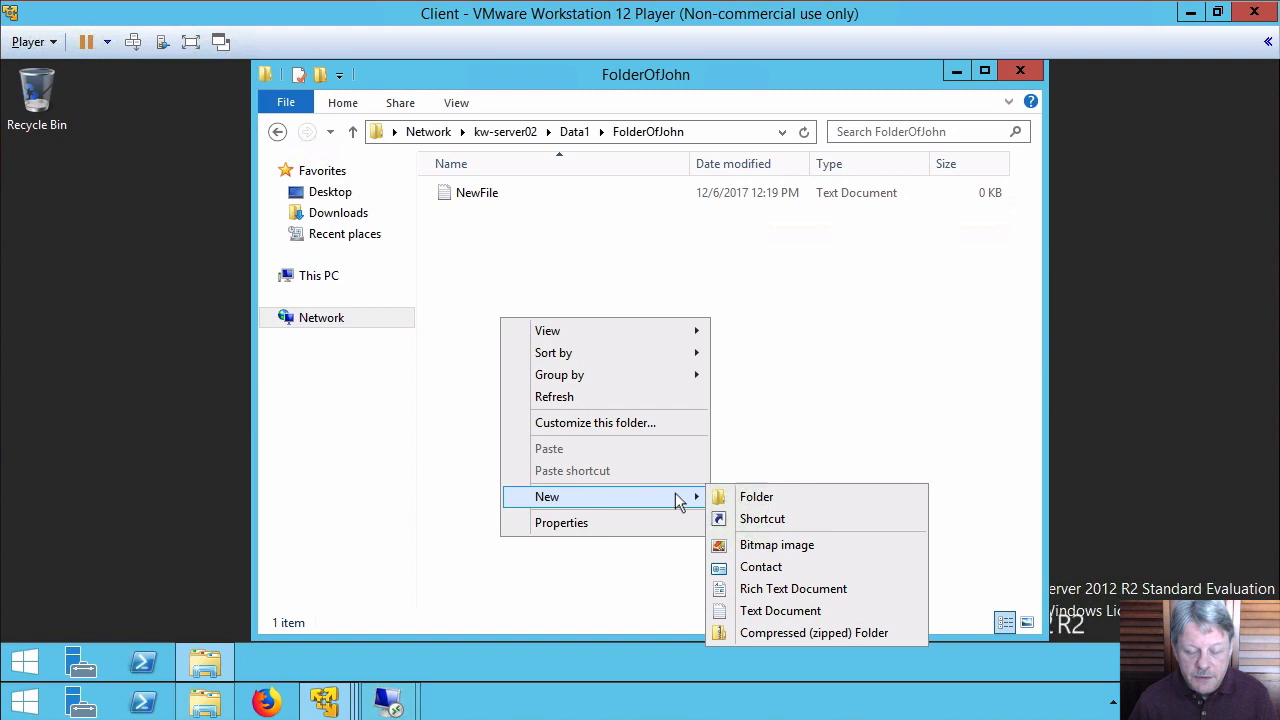
click(776, 611)
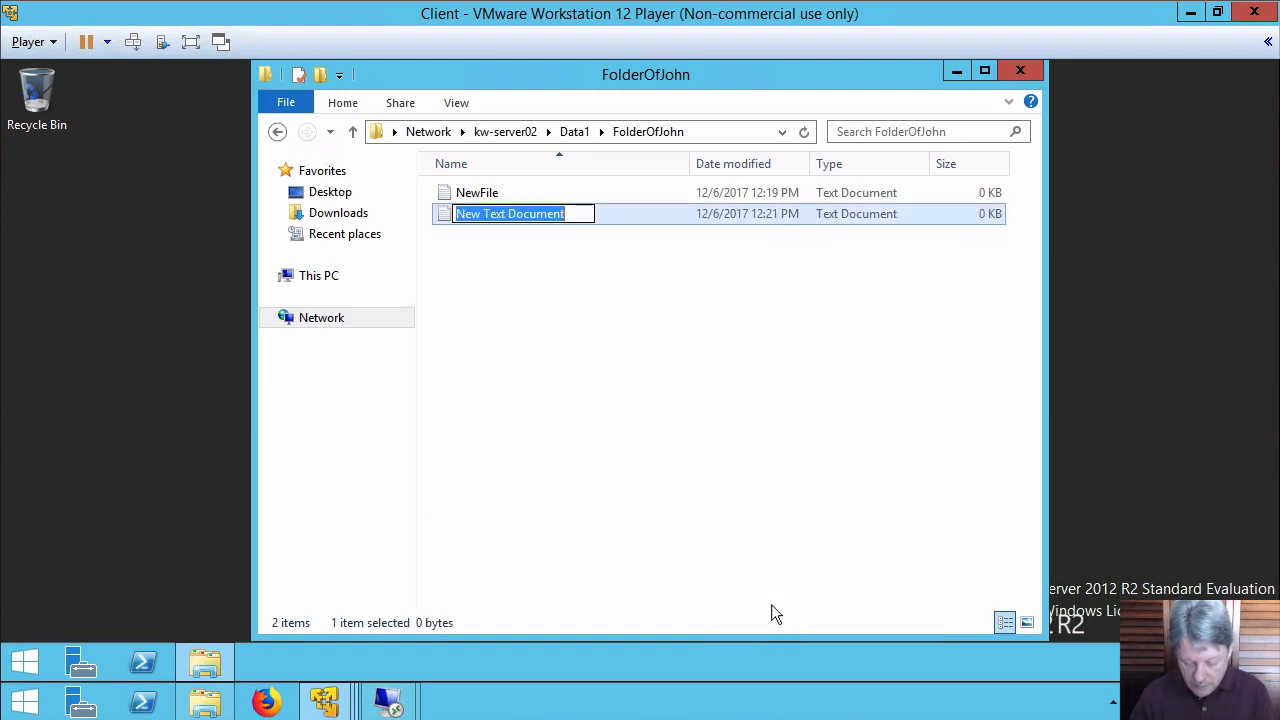
text(FileOfJan)
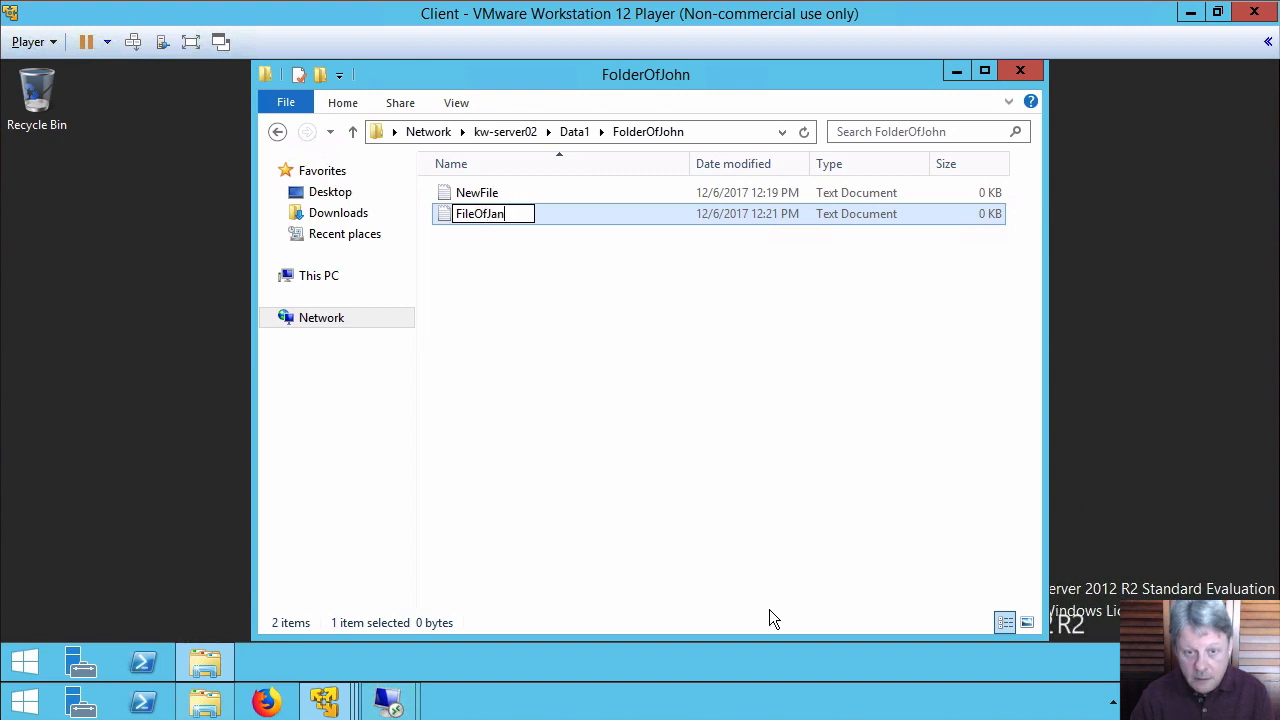
text(e)
key(Return)
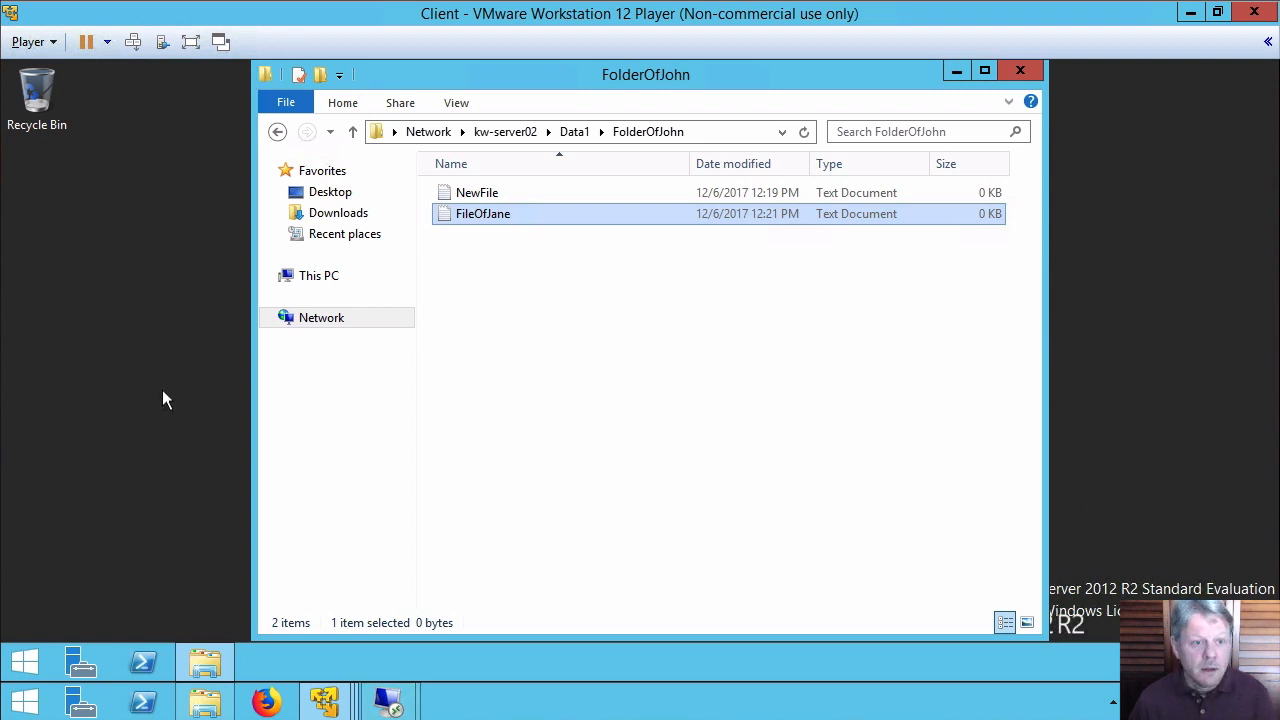
Minimize the VMware Player window to get back to the server session
click(106, 281)
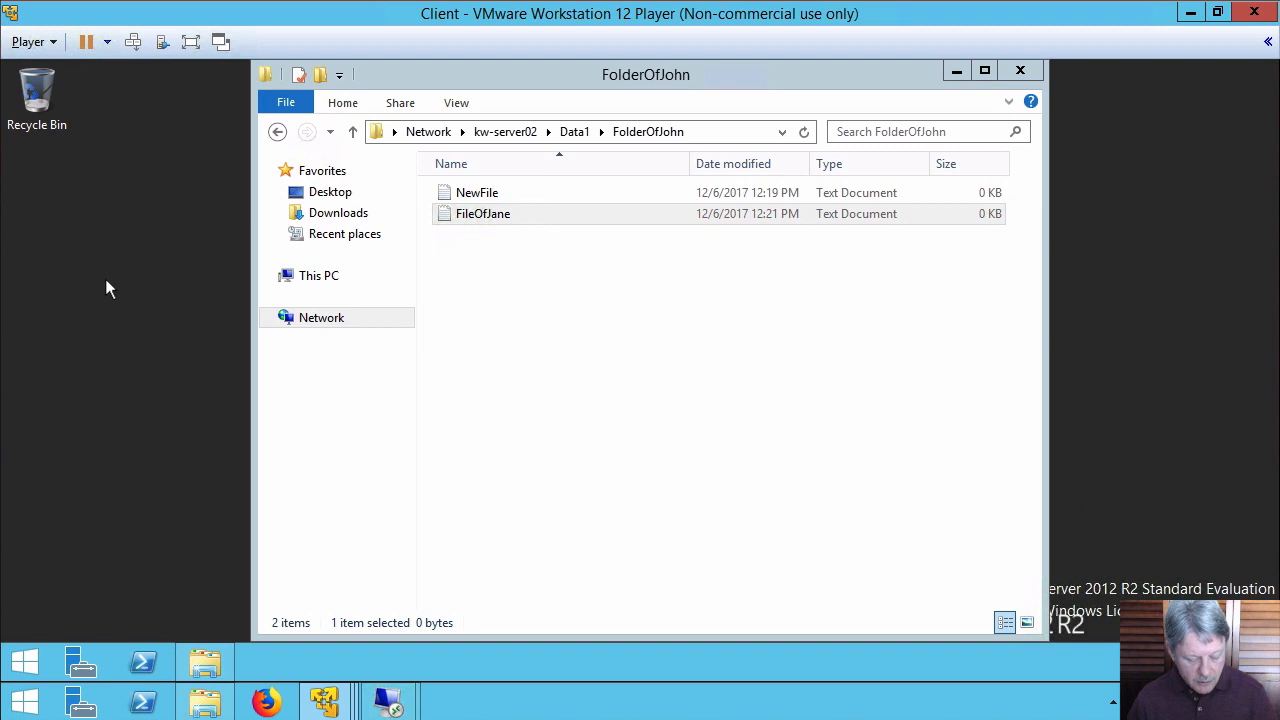
key(alt+Tab)
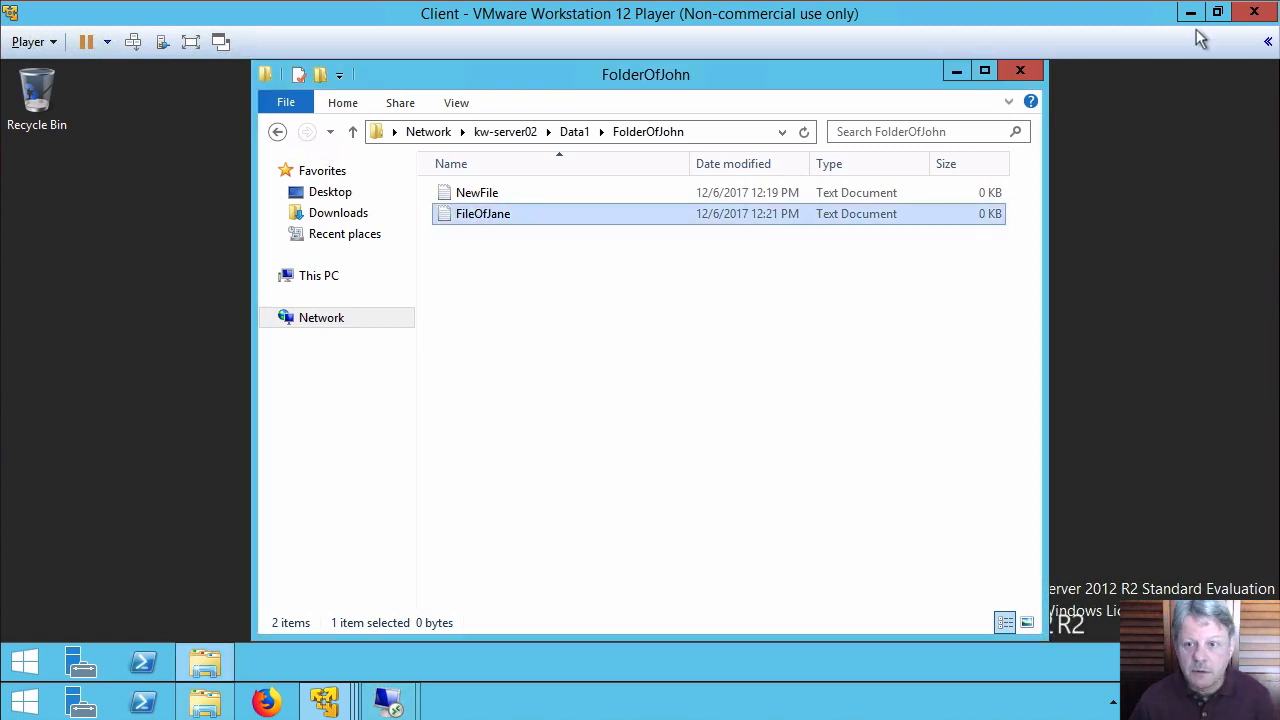
click(1191, 14)
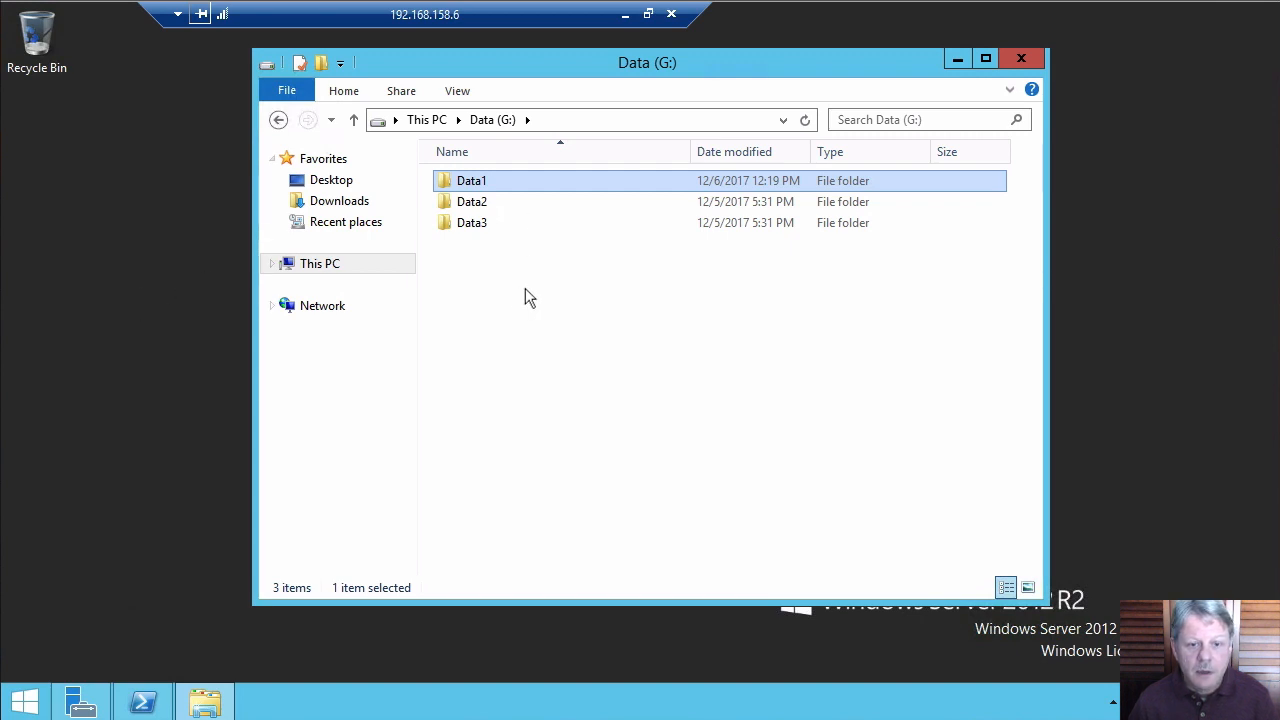
Open FileOfJohn's advanced security settings on the server and select the Users entry
double_click(460, 186)
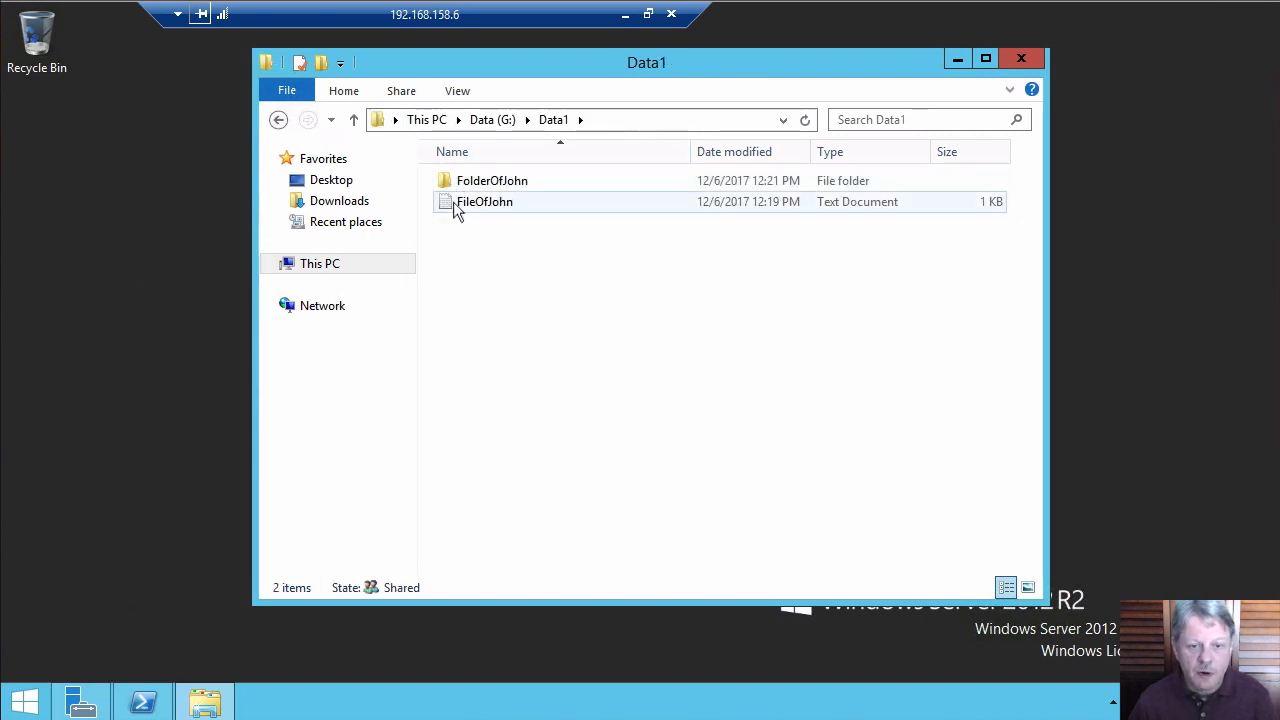
right_click(455, 208)
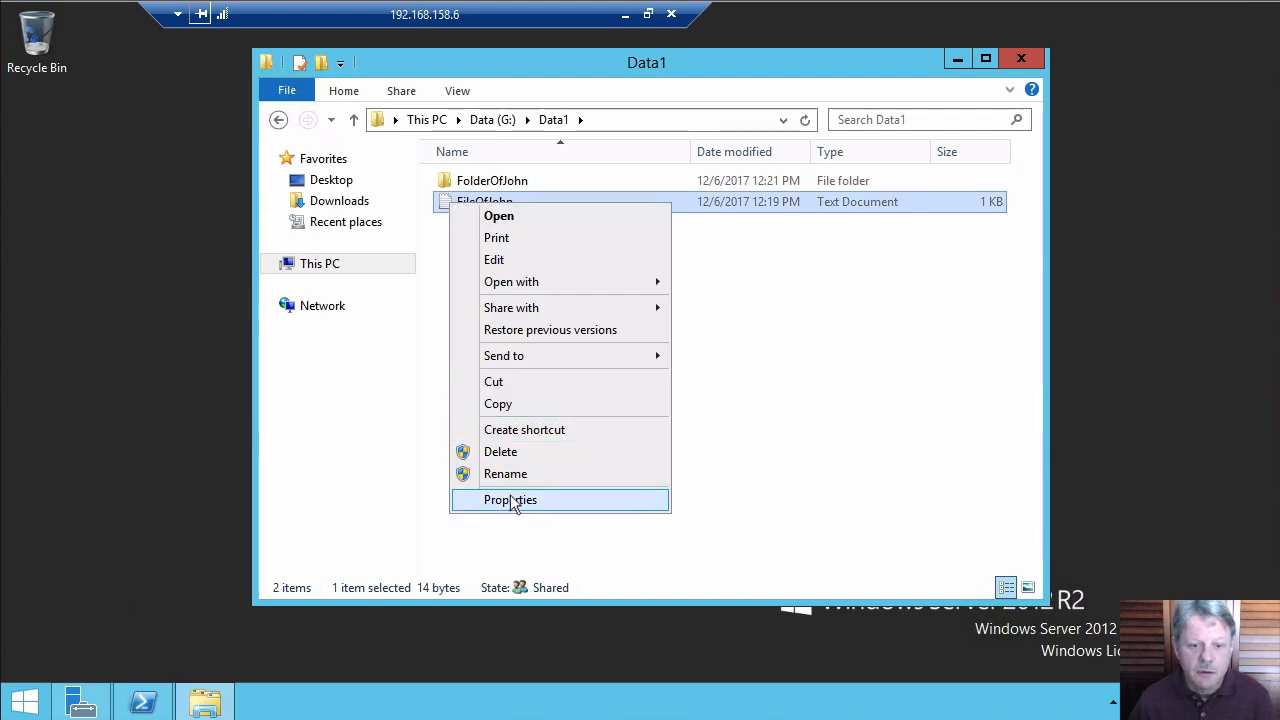
click(513, 501)
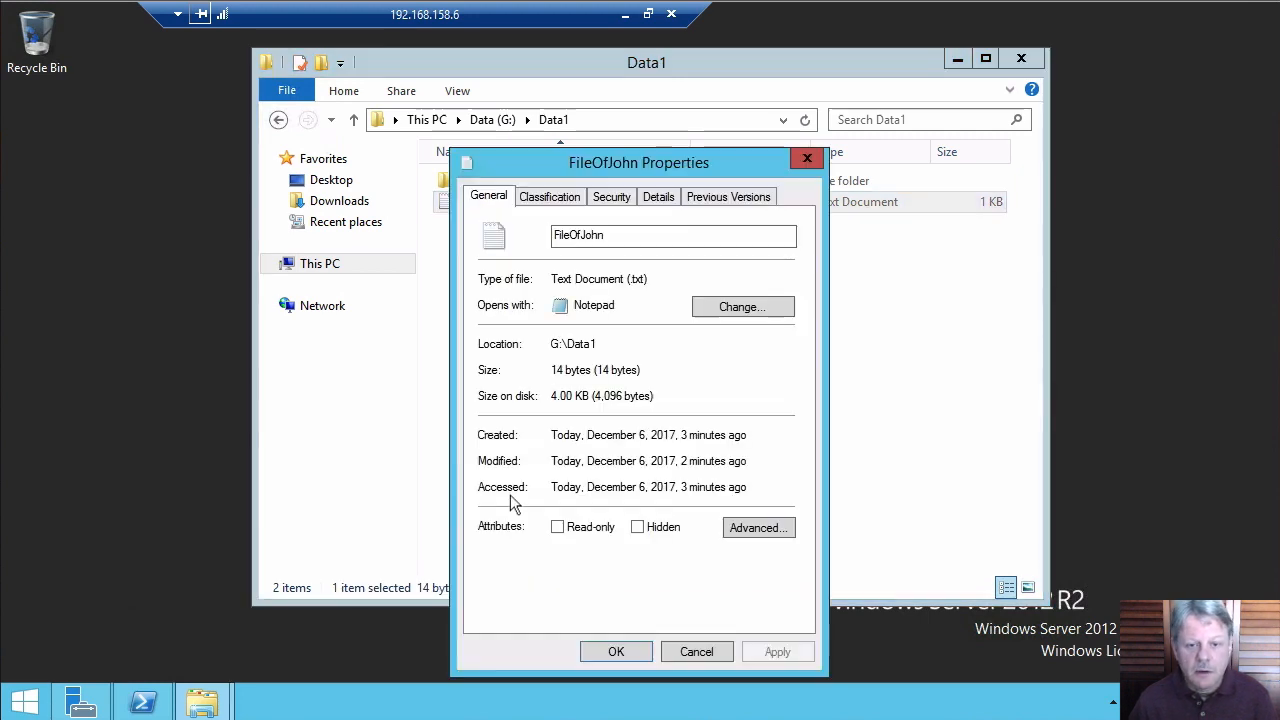
click(622, 207)
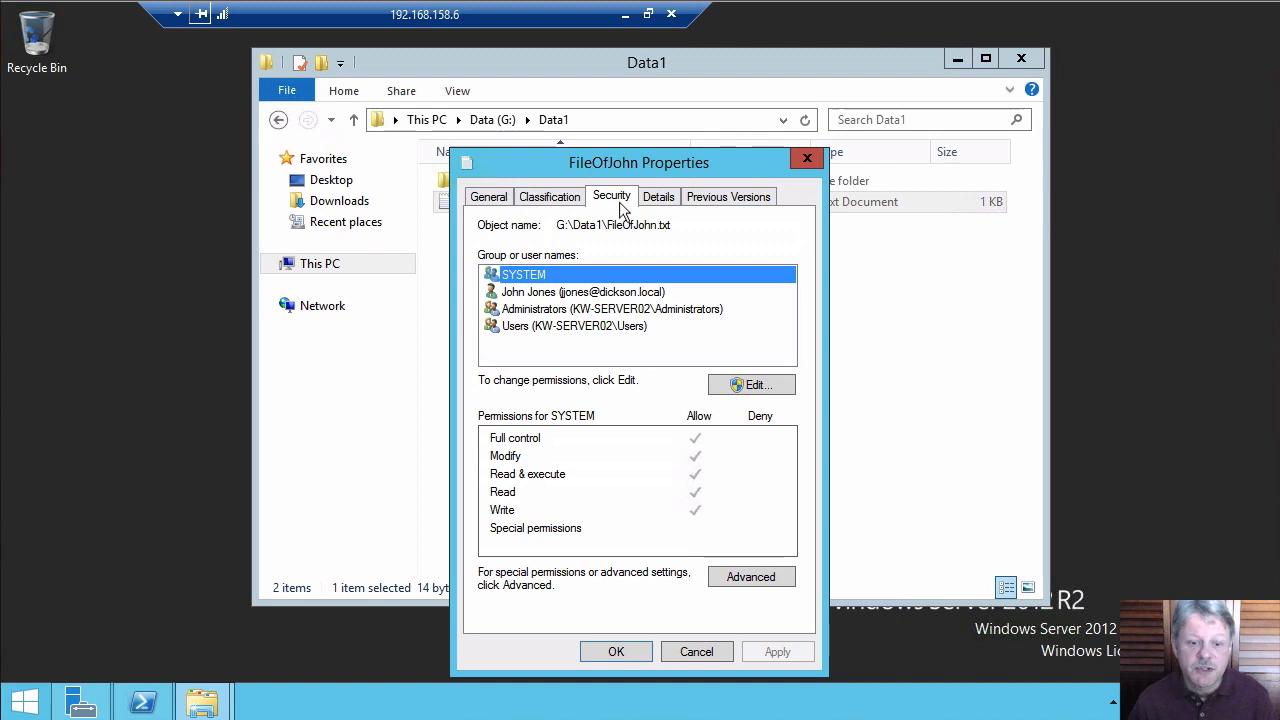
click(753, 572)
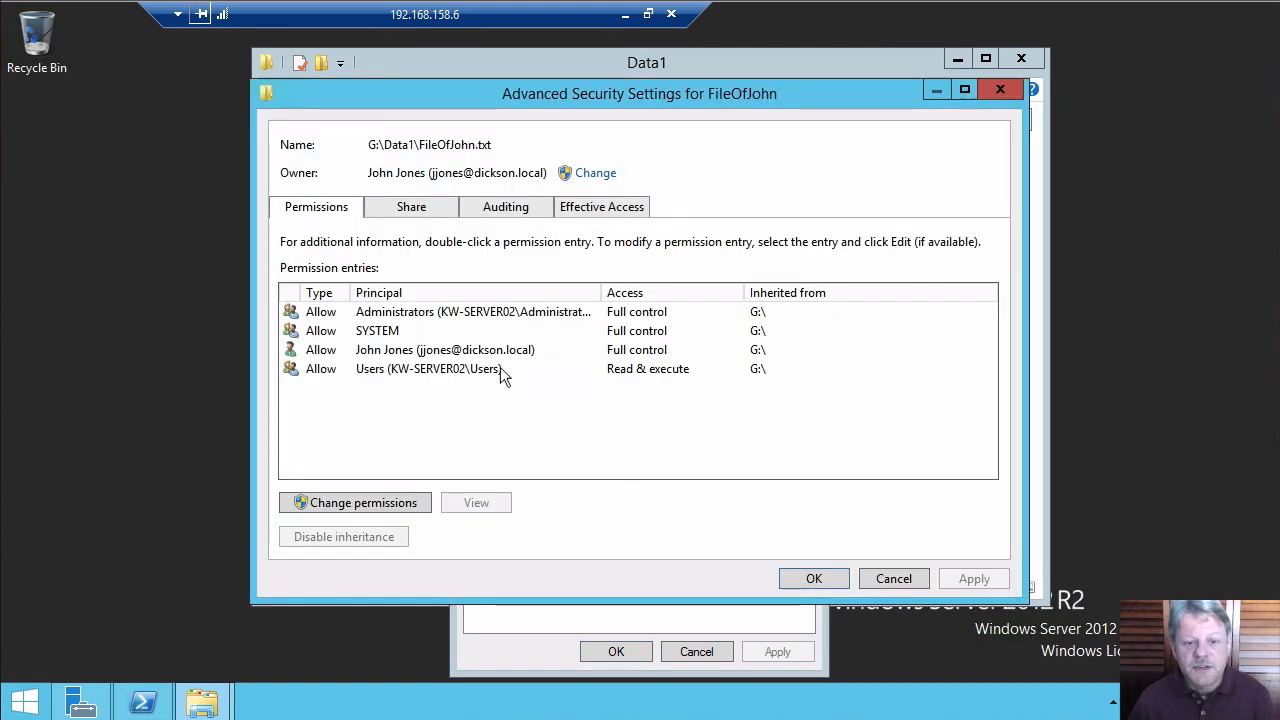
click(401, 372)
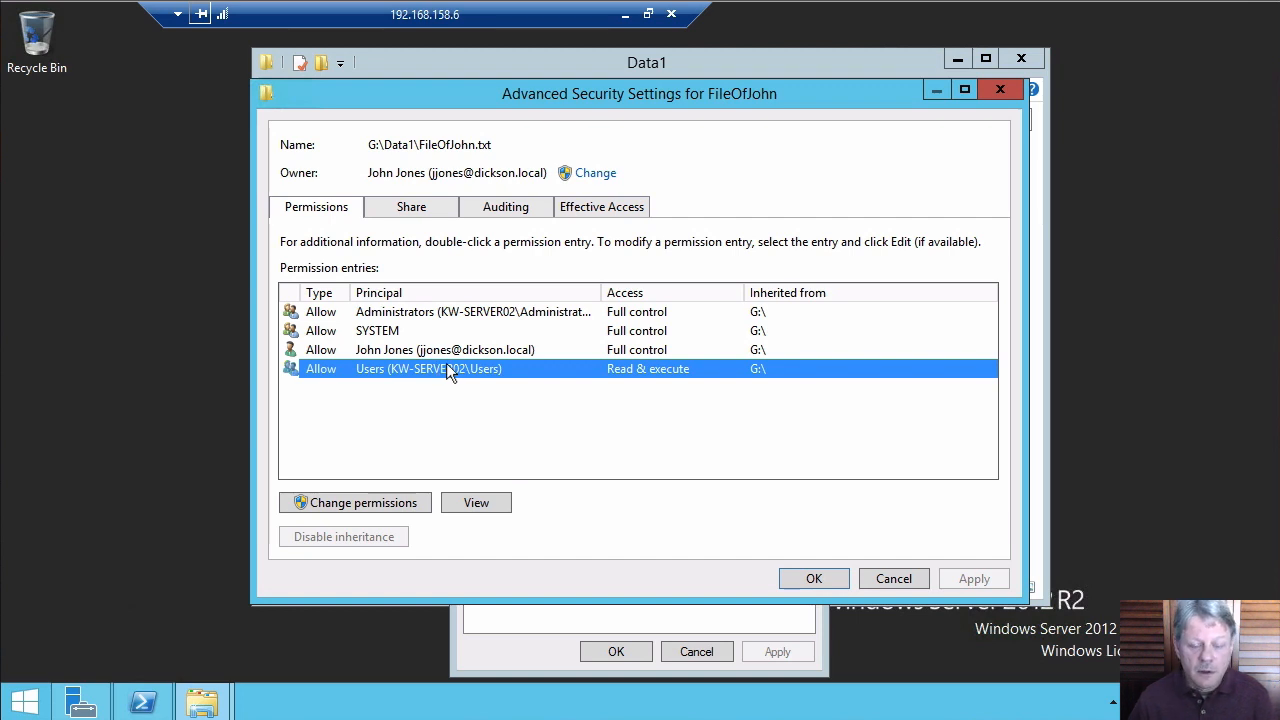
View the domain user's effective access to FileOfJohn, then cancel the dialog
click(614, 210)
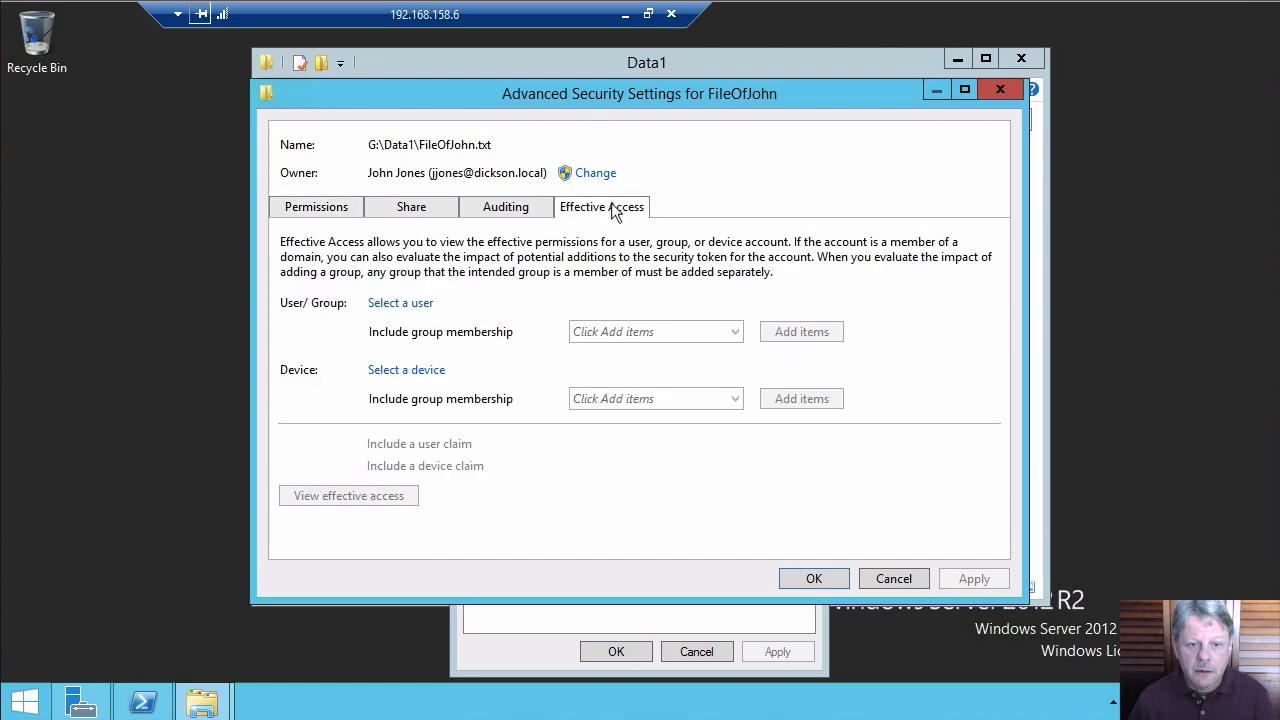
click(414, 302)
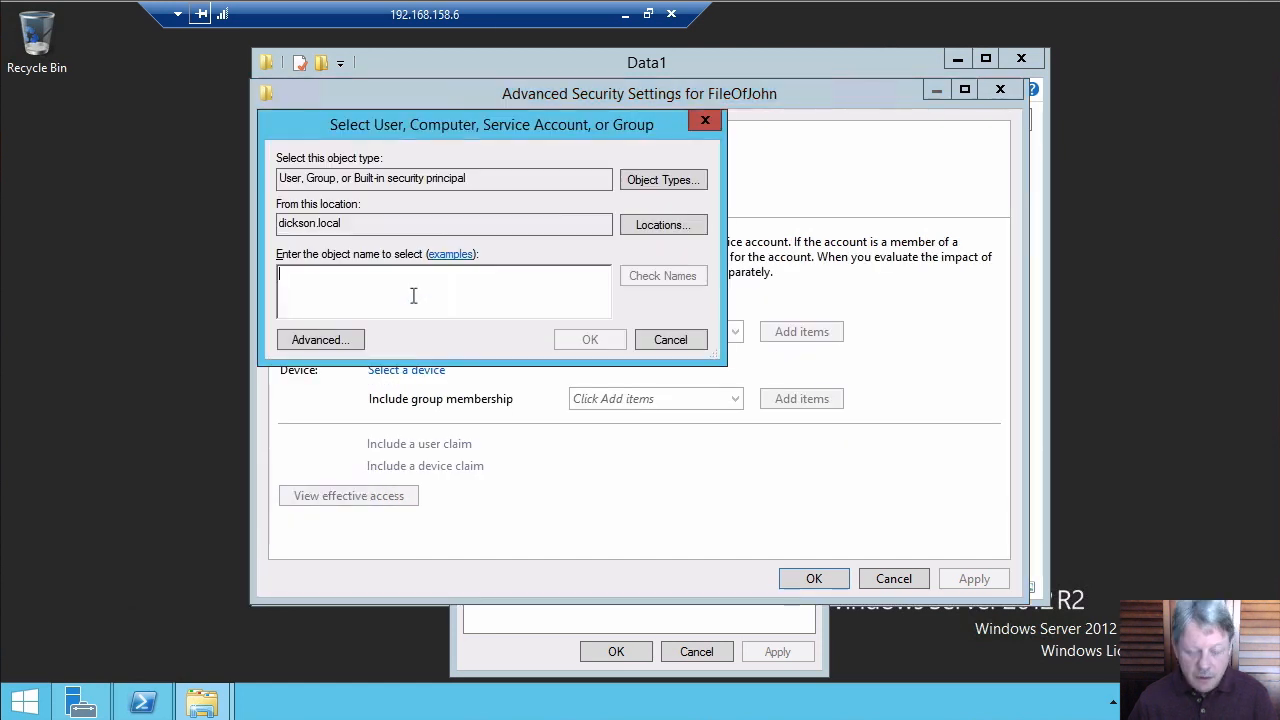
text(jd)
key(Return)
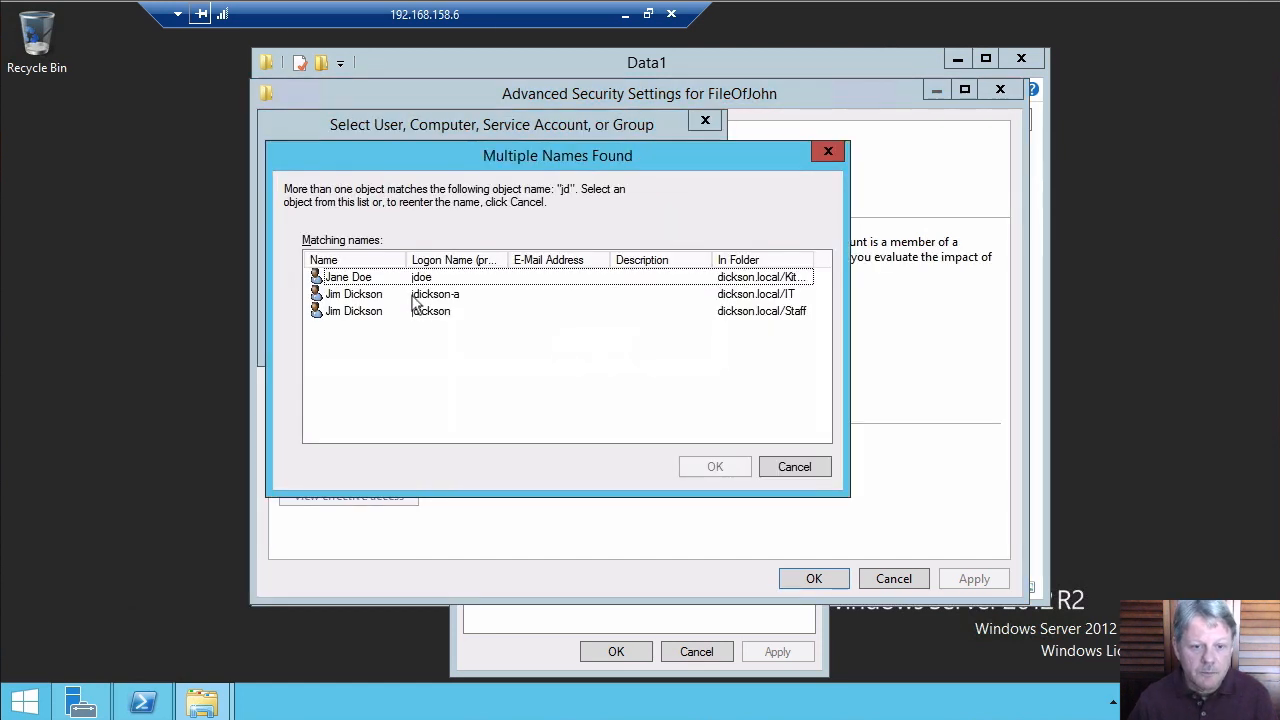
double_click(348, 278)
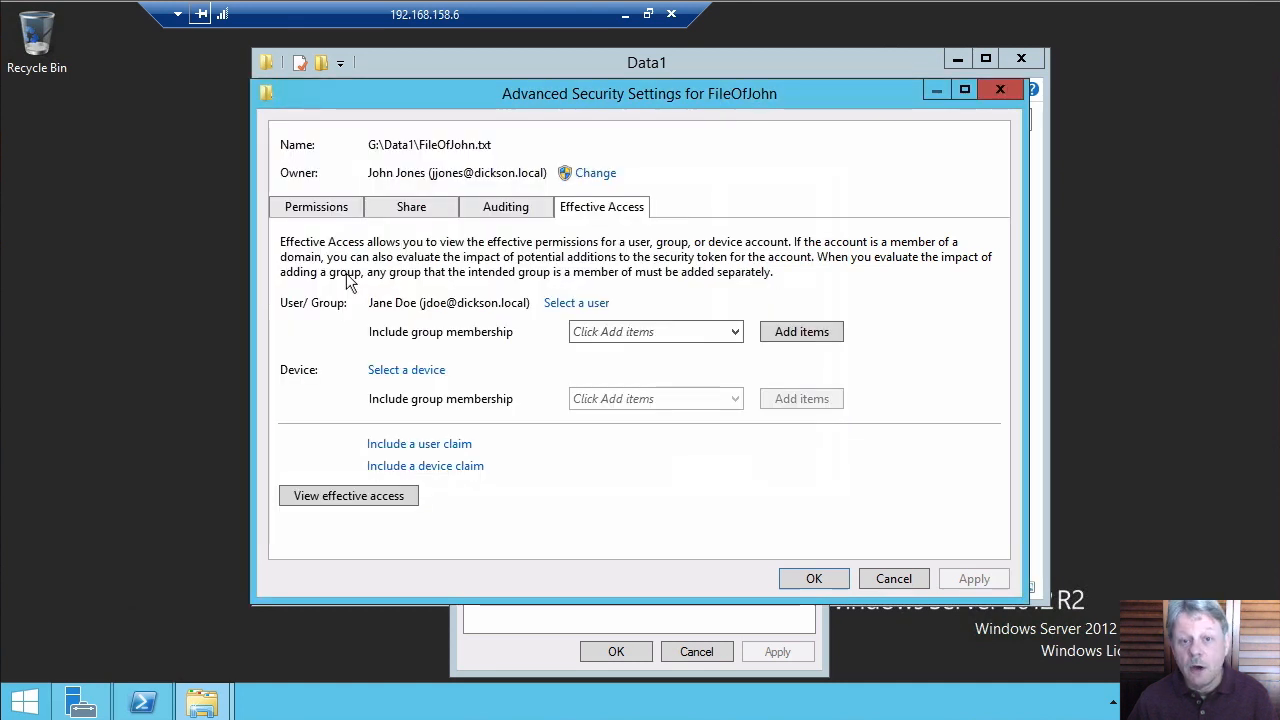
click(400, 495)
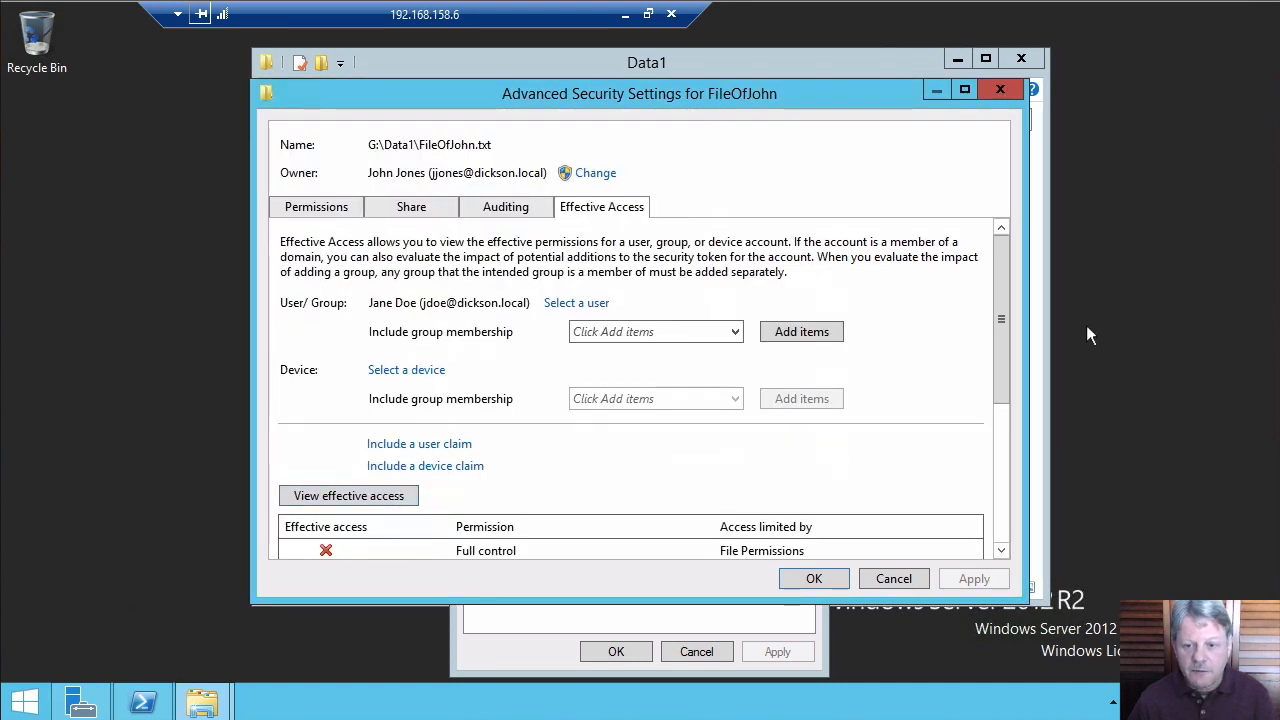
drag(1005, 334, 1007, 470)
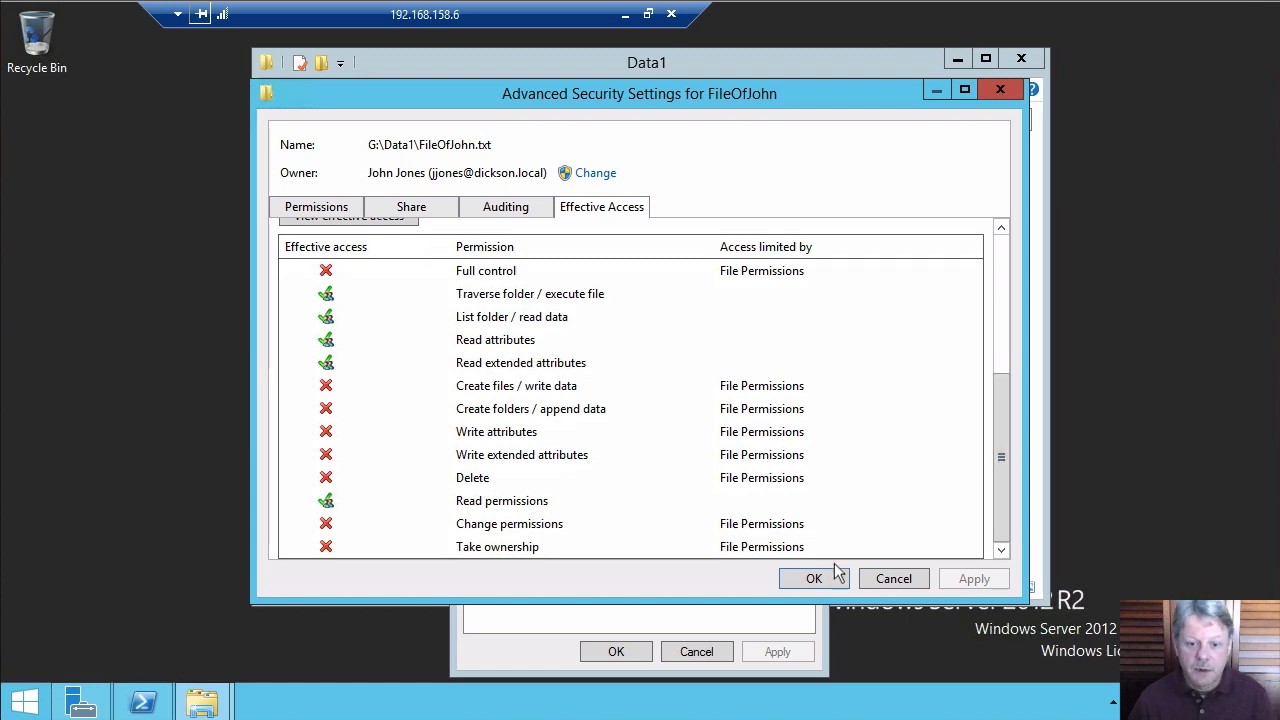
click(898, 579)
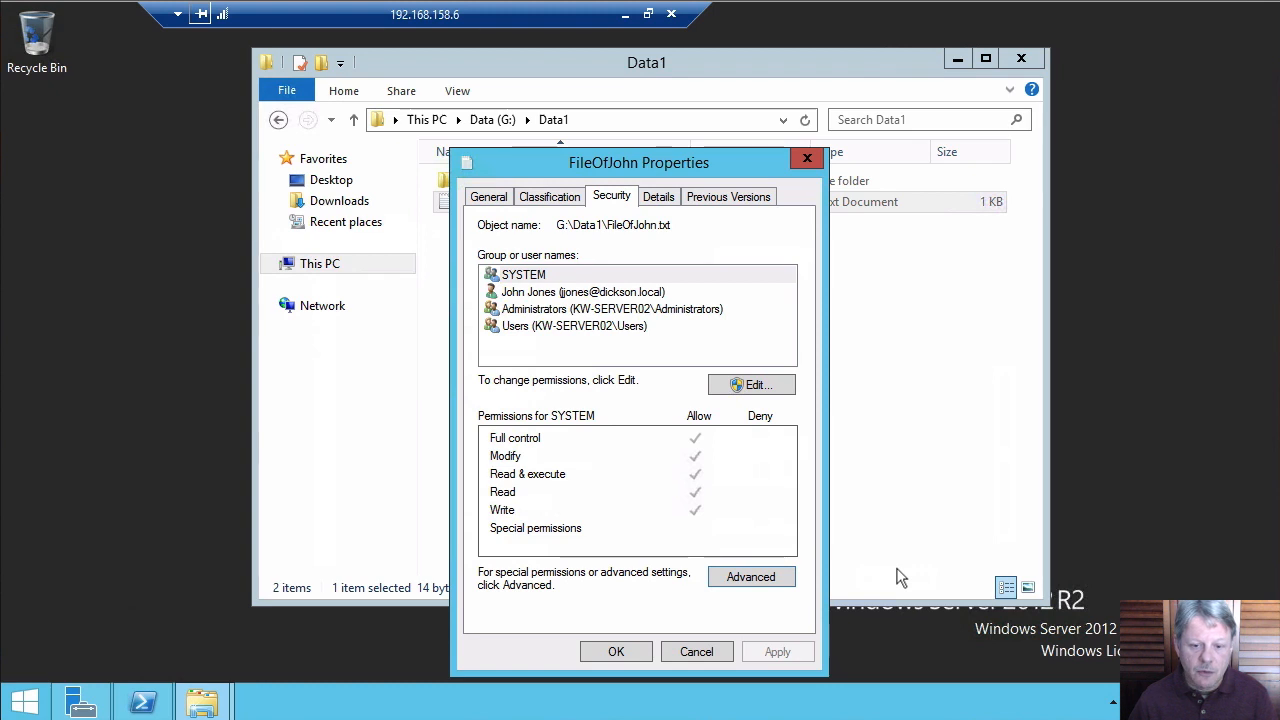
Close FileOfJohn's properties, review FolderOfJohn's advanced permission entries, and cancel both dialogs
click(686, 648)
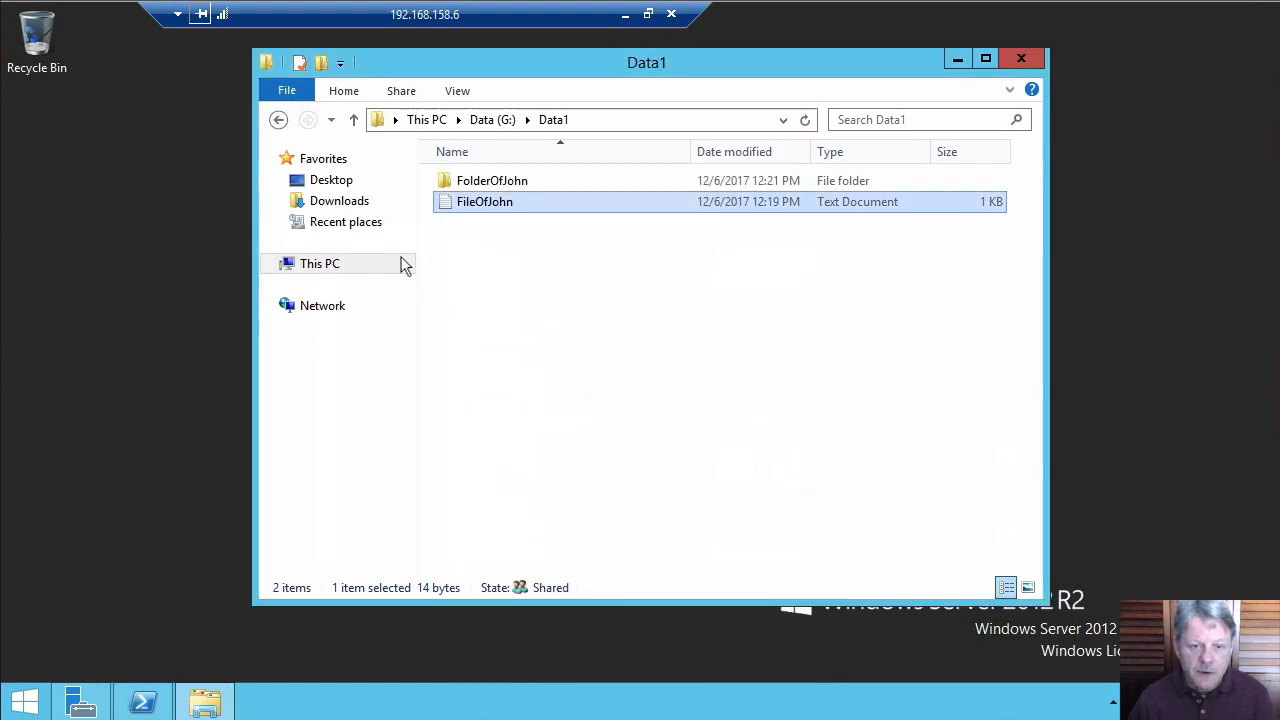
right_click(497, 187)
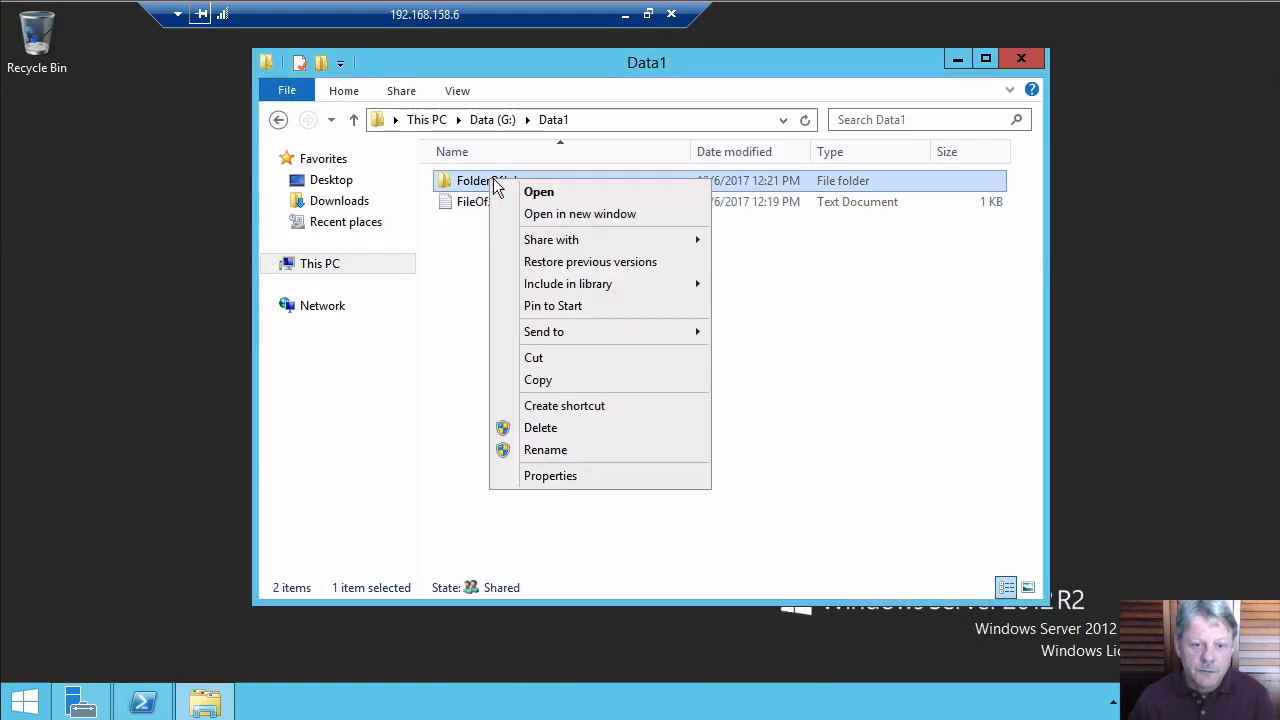
click(555, 477)
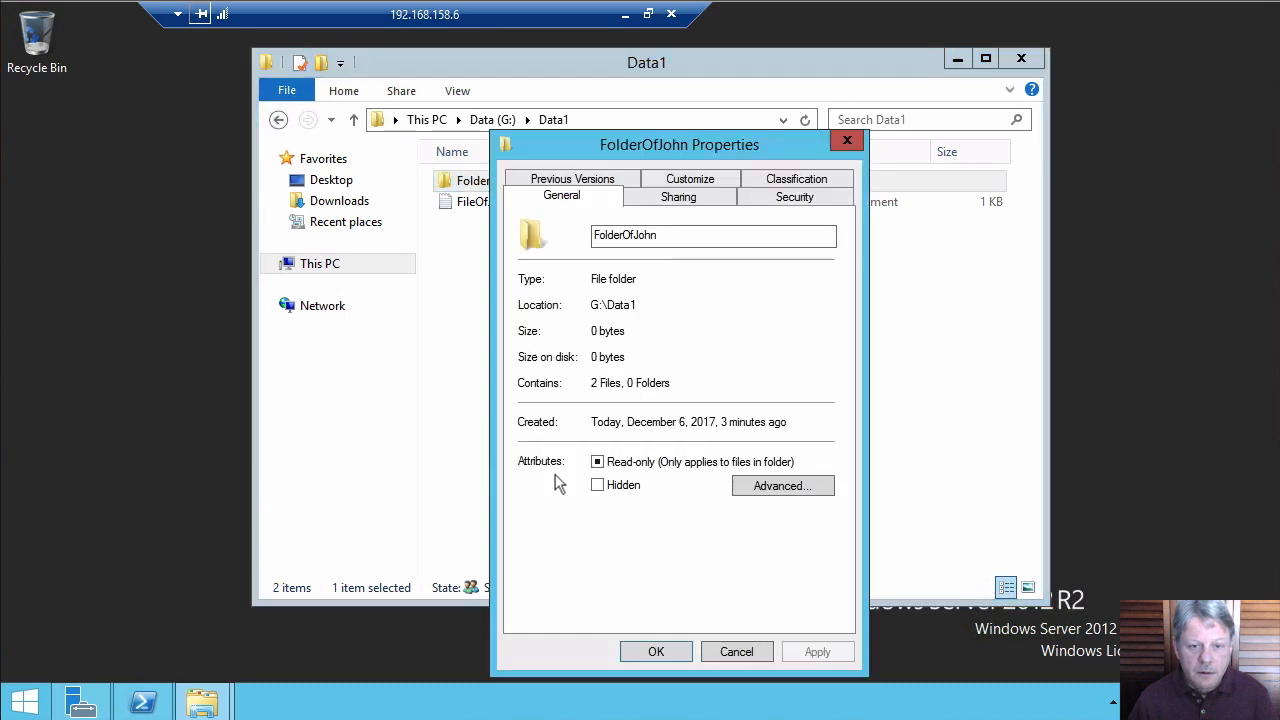
click(797, 198)
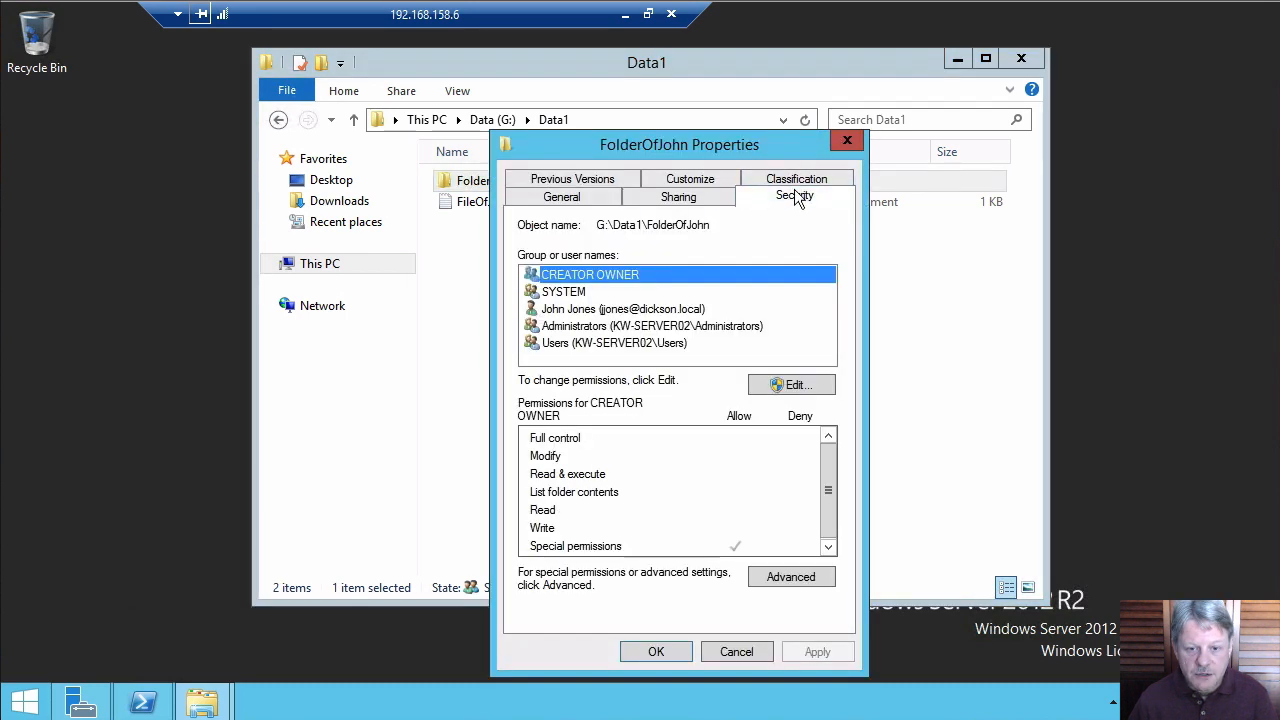
click(790, 577)
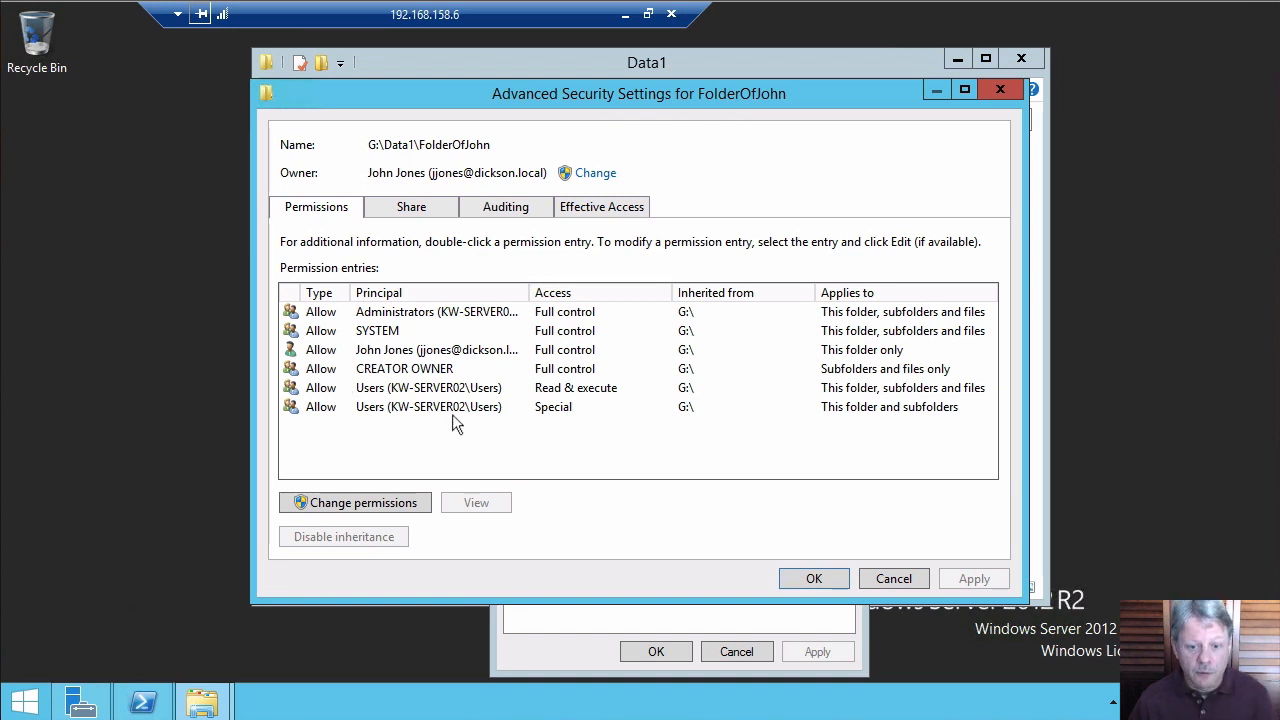
click(893, 578)
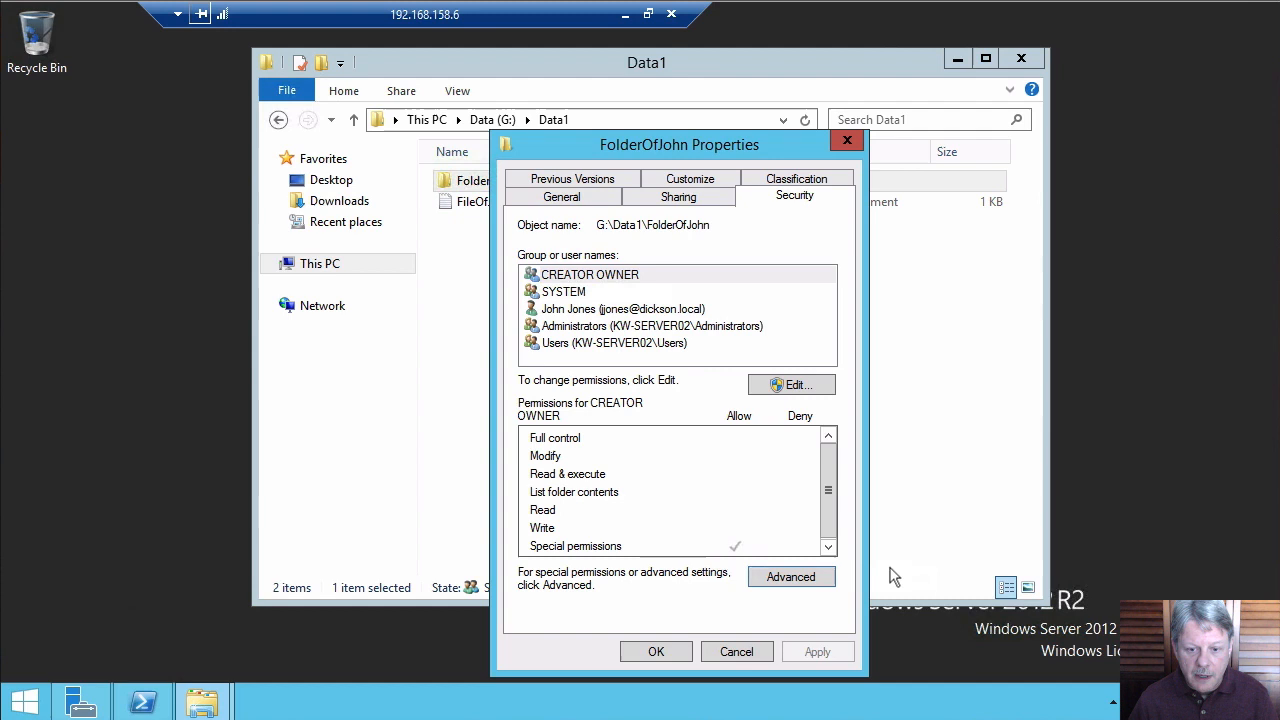
click(748, 653)
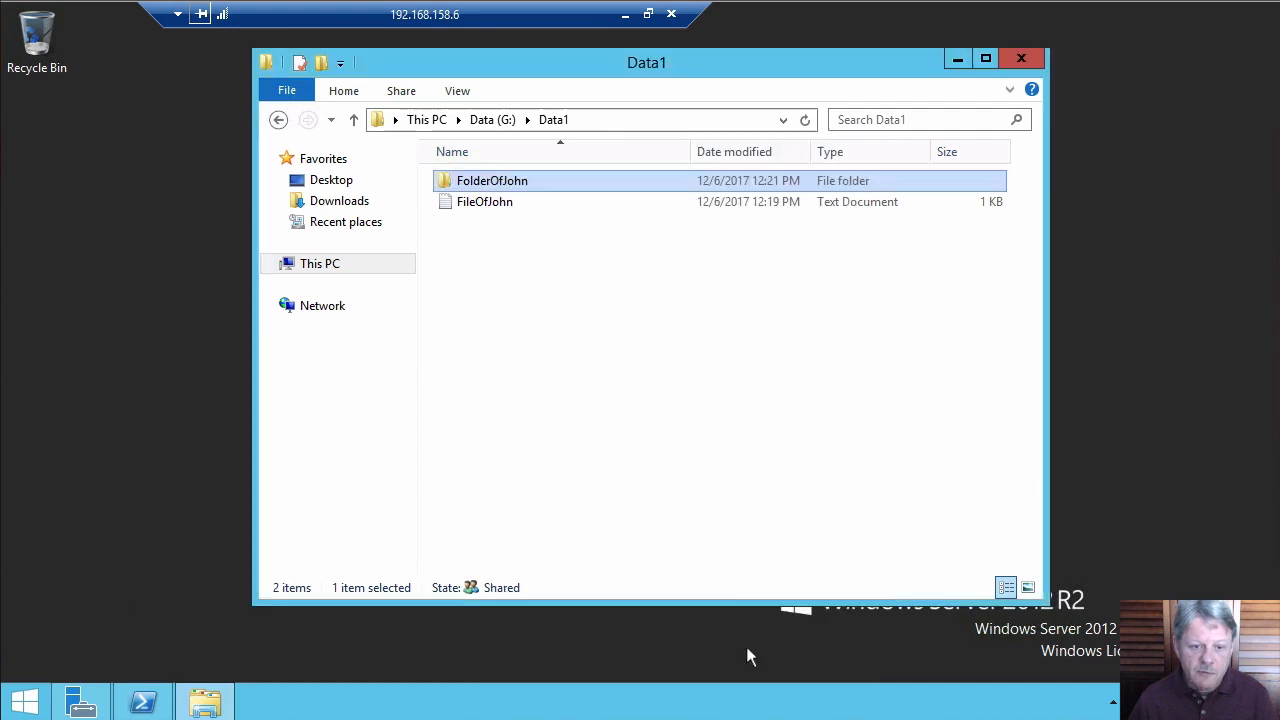
Open FileOfJohn's advanced security settings, review its permission entries, and cancel
click(458, 204)
right_click(456, 201)
click(525, 495)
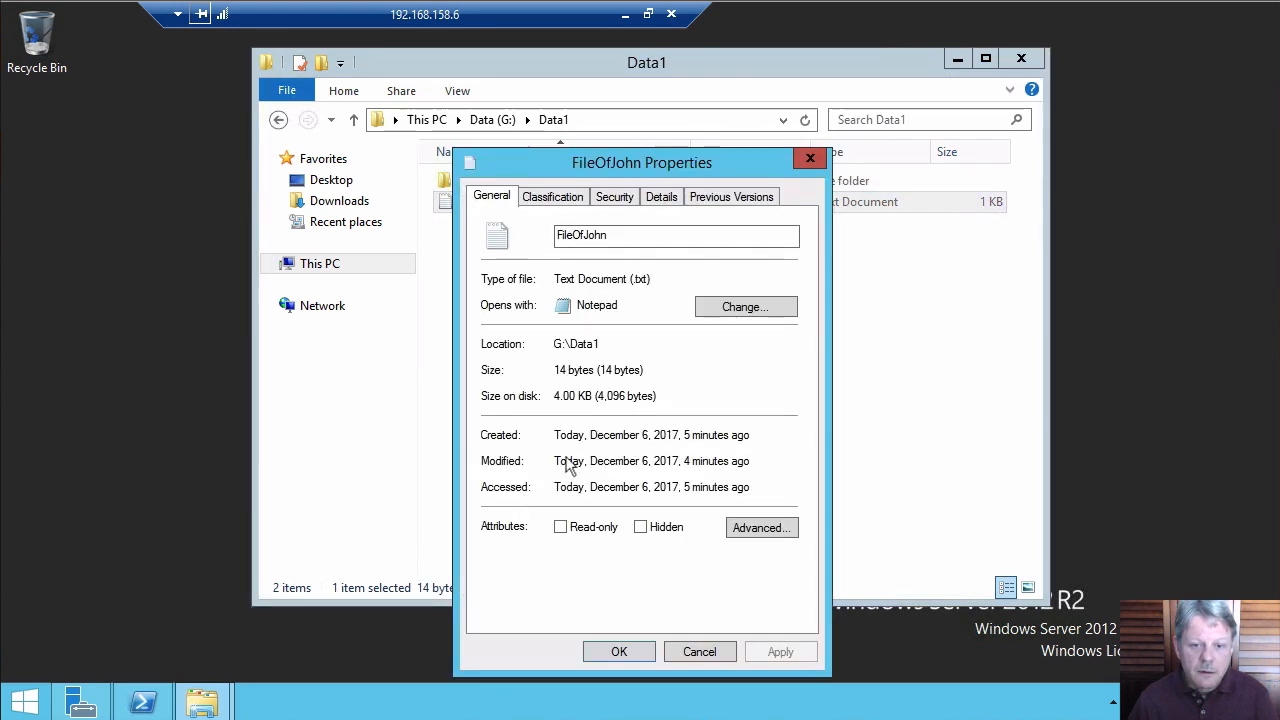
click(614, 197)
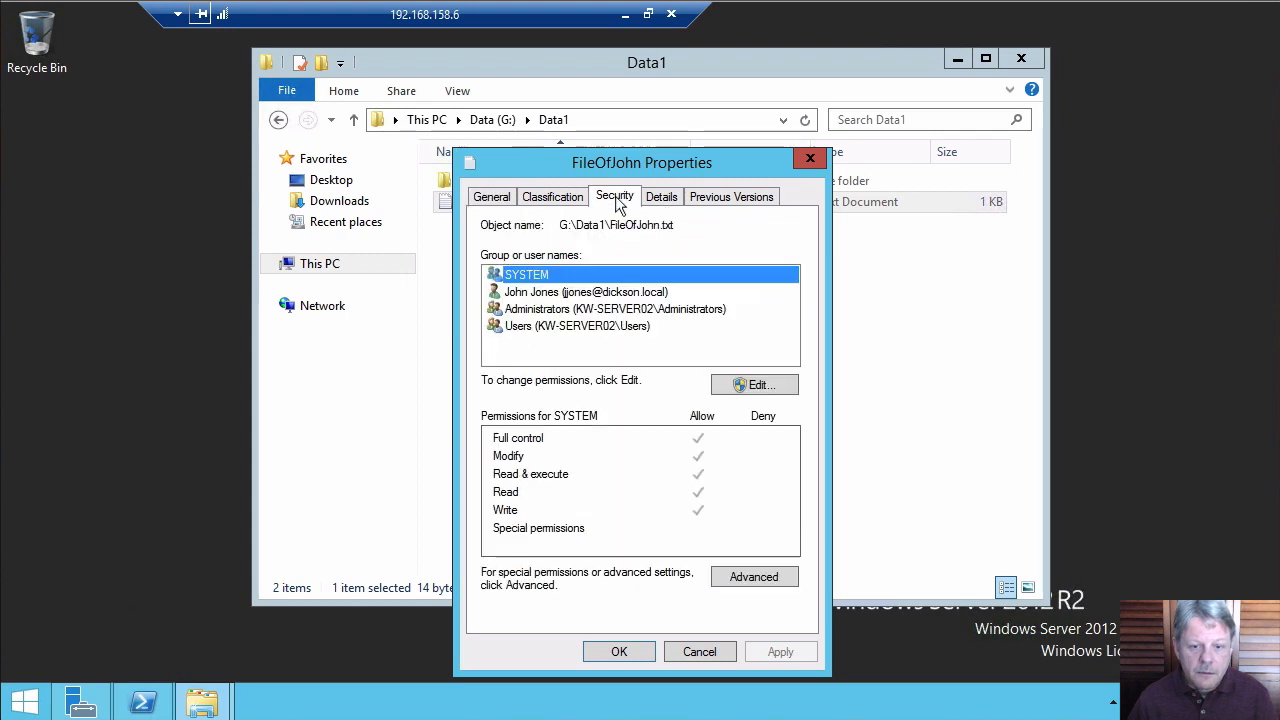
click(757, 570)
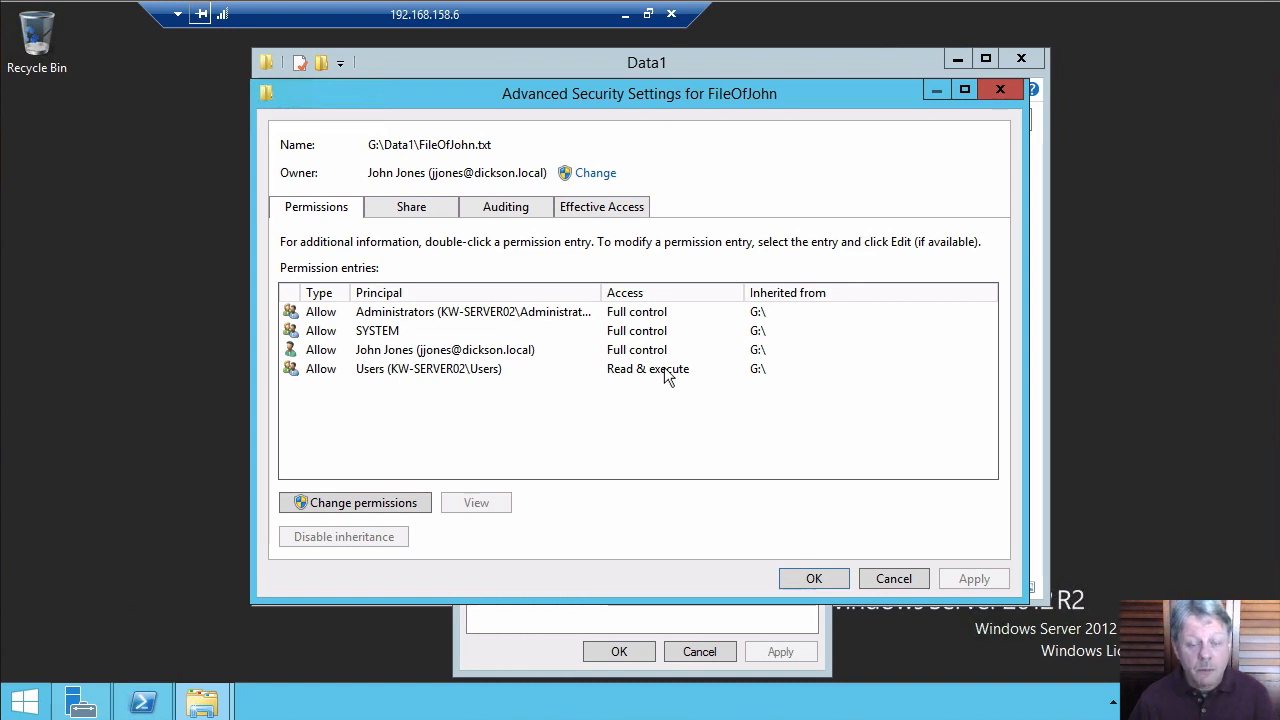
click(893, 579)
On Data (G:), review Data1's Users Read & execute and Special entries, then cancel both dialogs
click(700, 651)
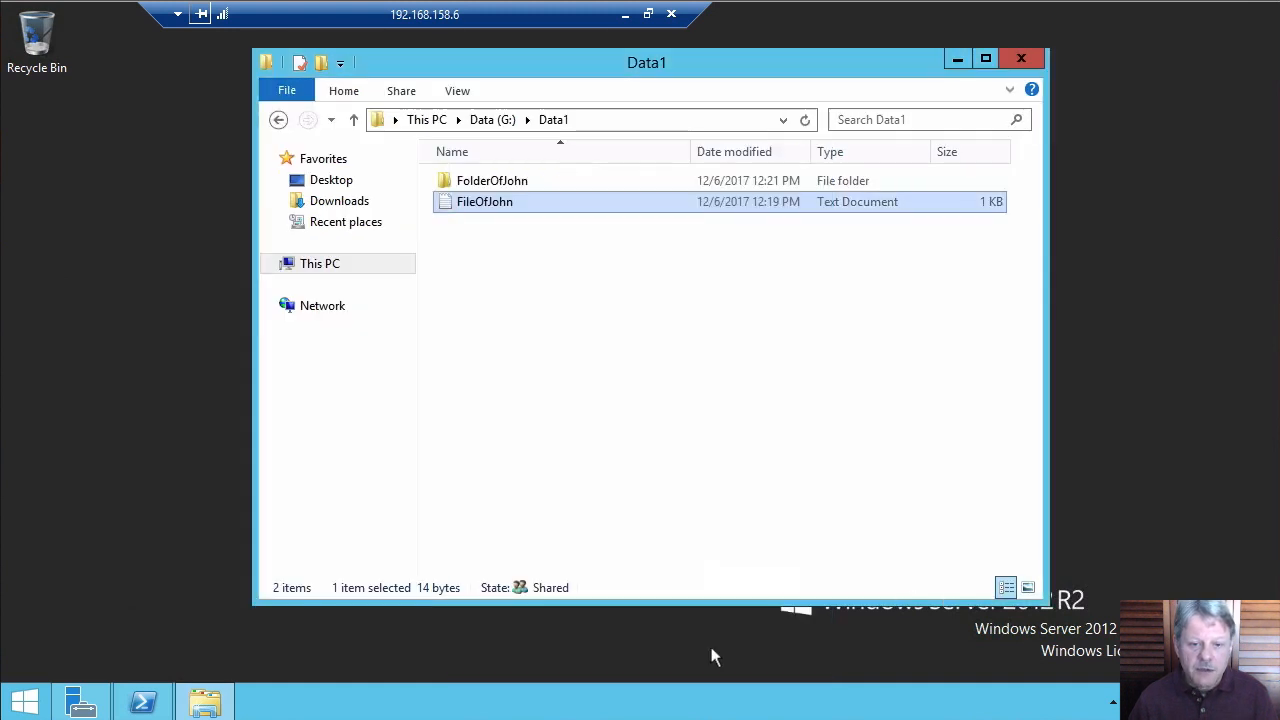
click(492, 121)
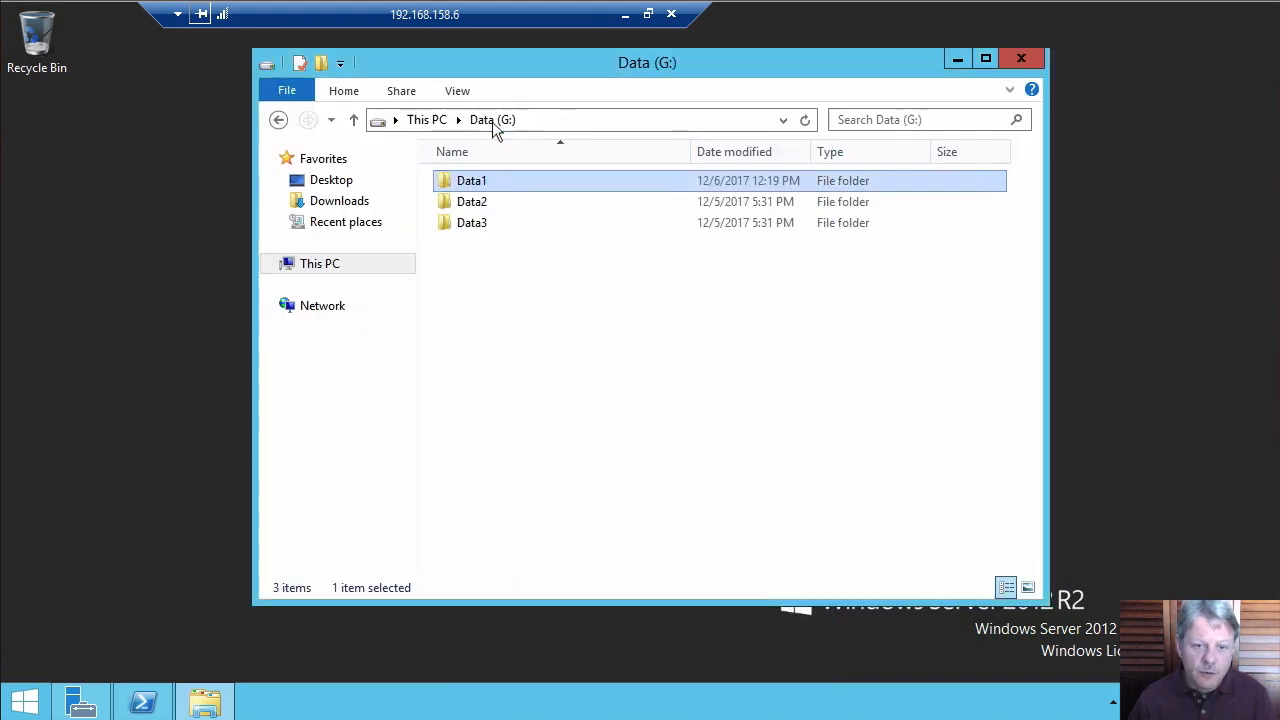
right_click(472, 180)
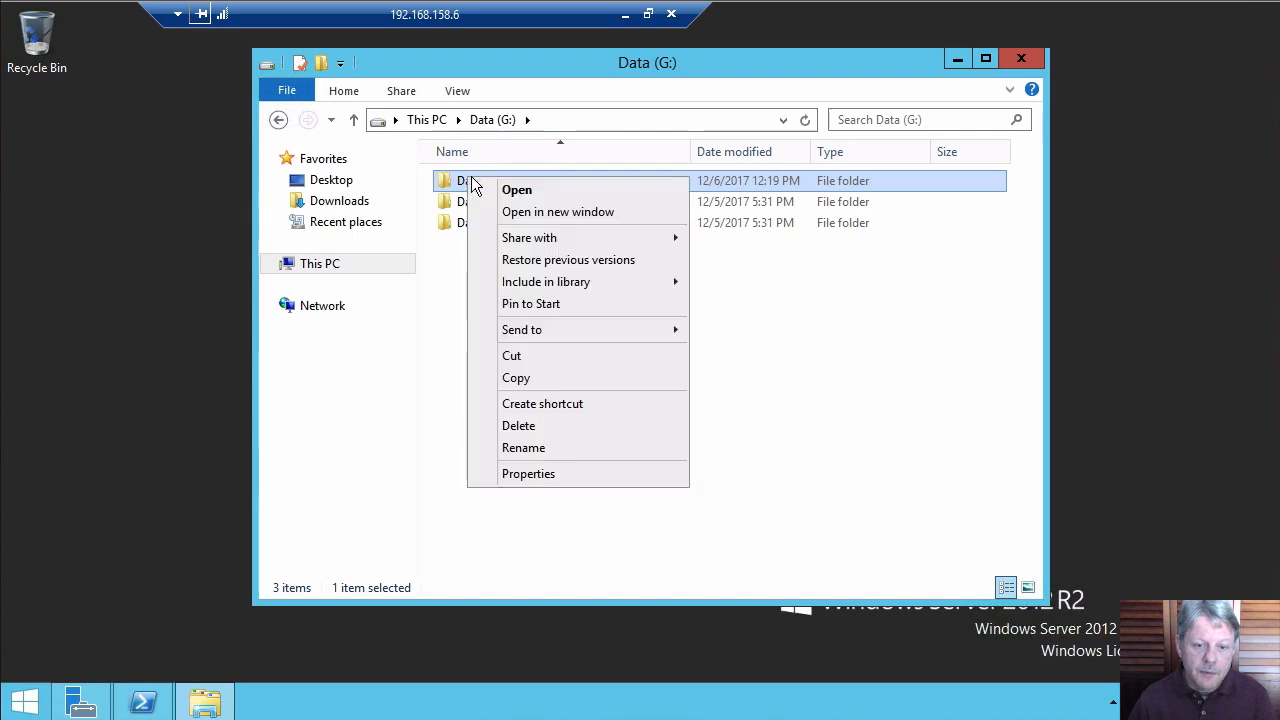
click(551, 471)
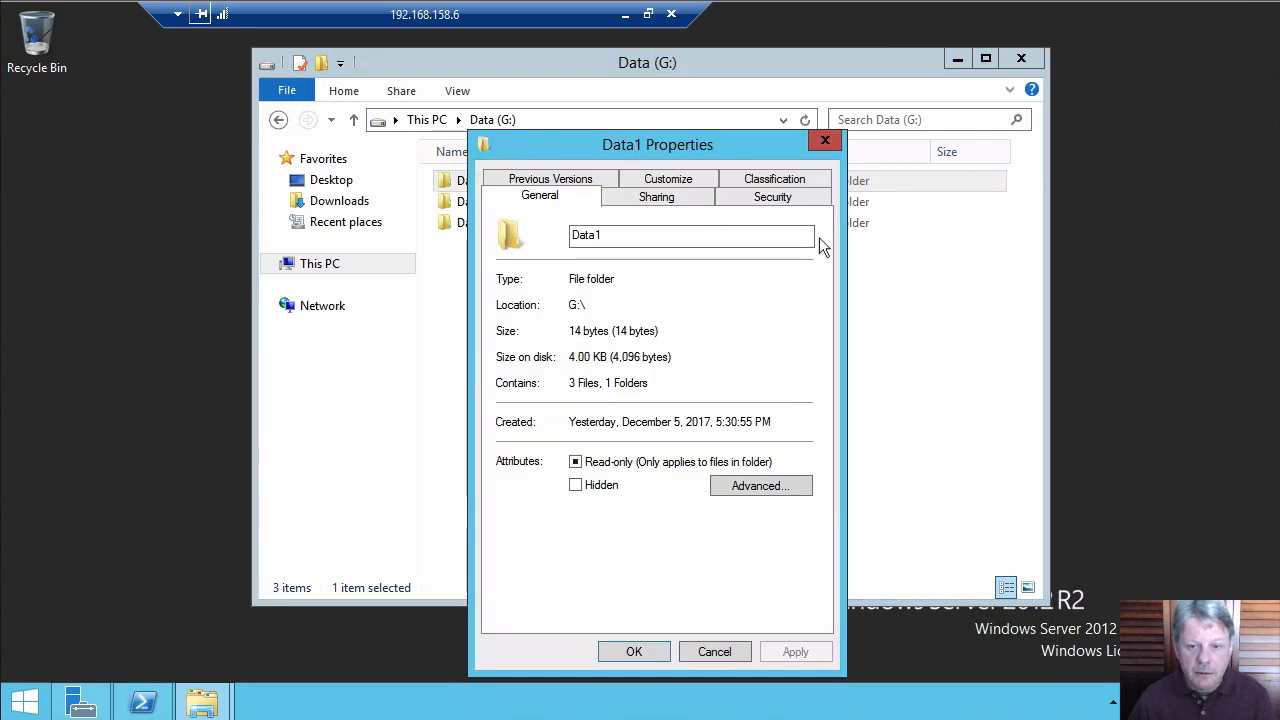
click(788, 196)
click(771, 580)
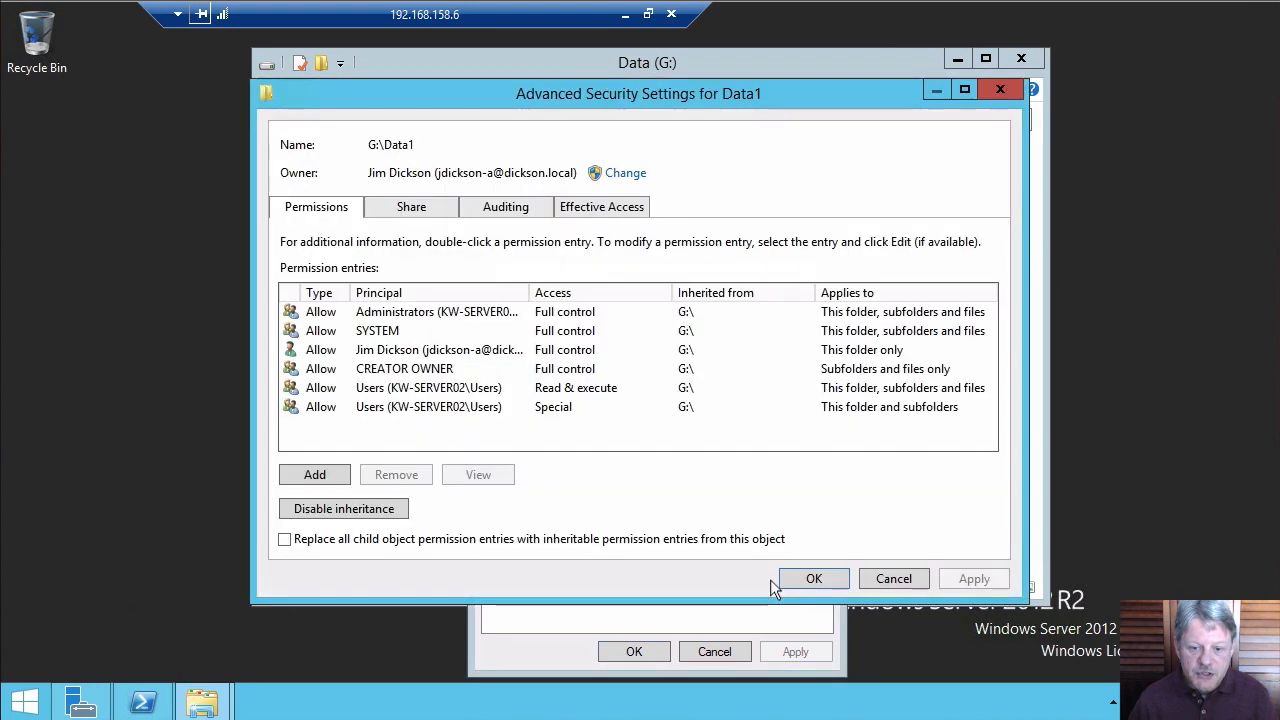
click(600, 388)
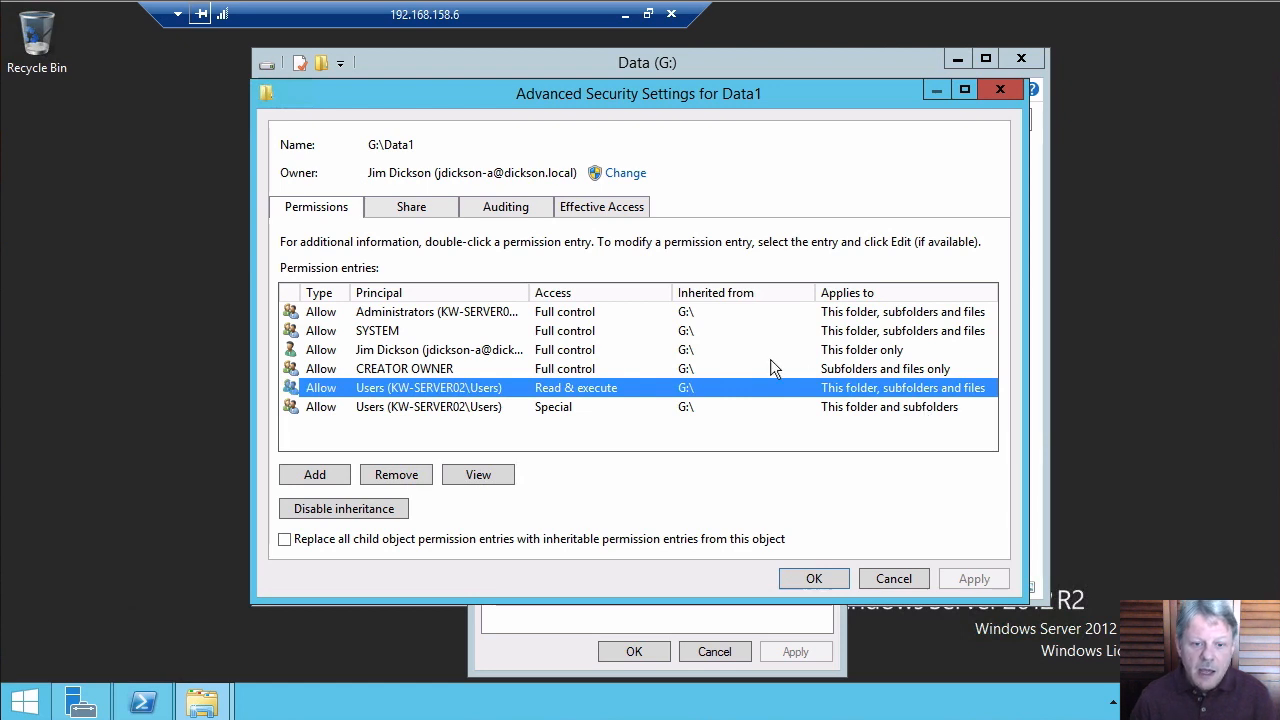
click(539, 405)
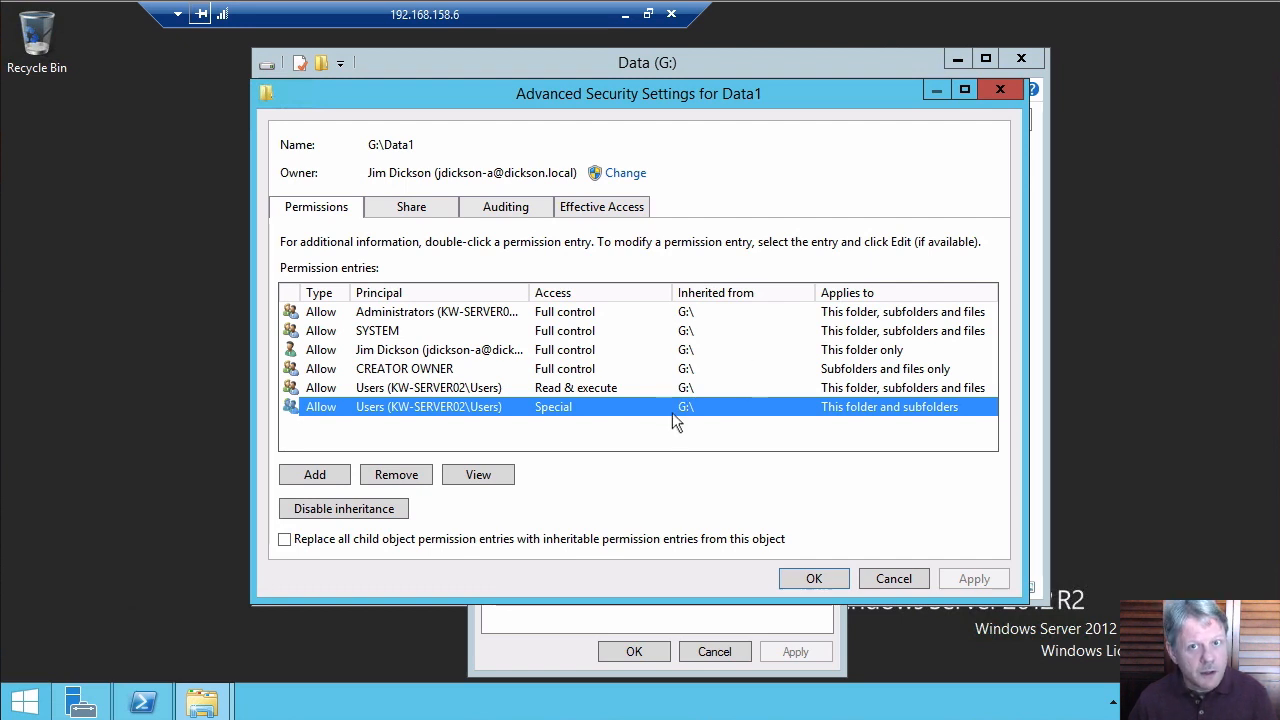
click(893, 576)
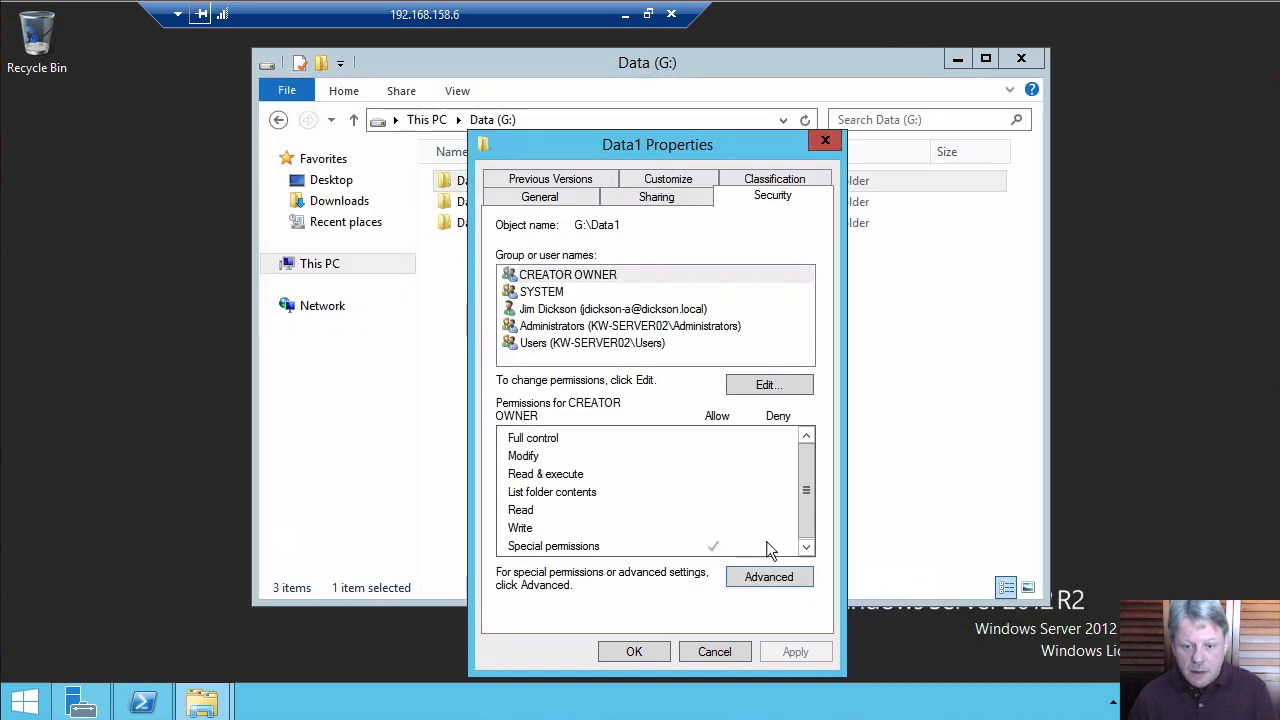
click(714, 651)
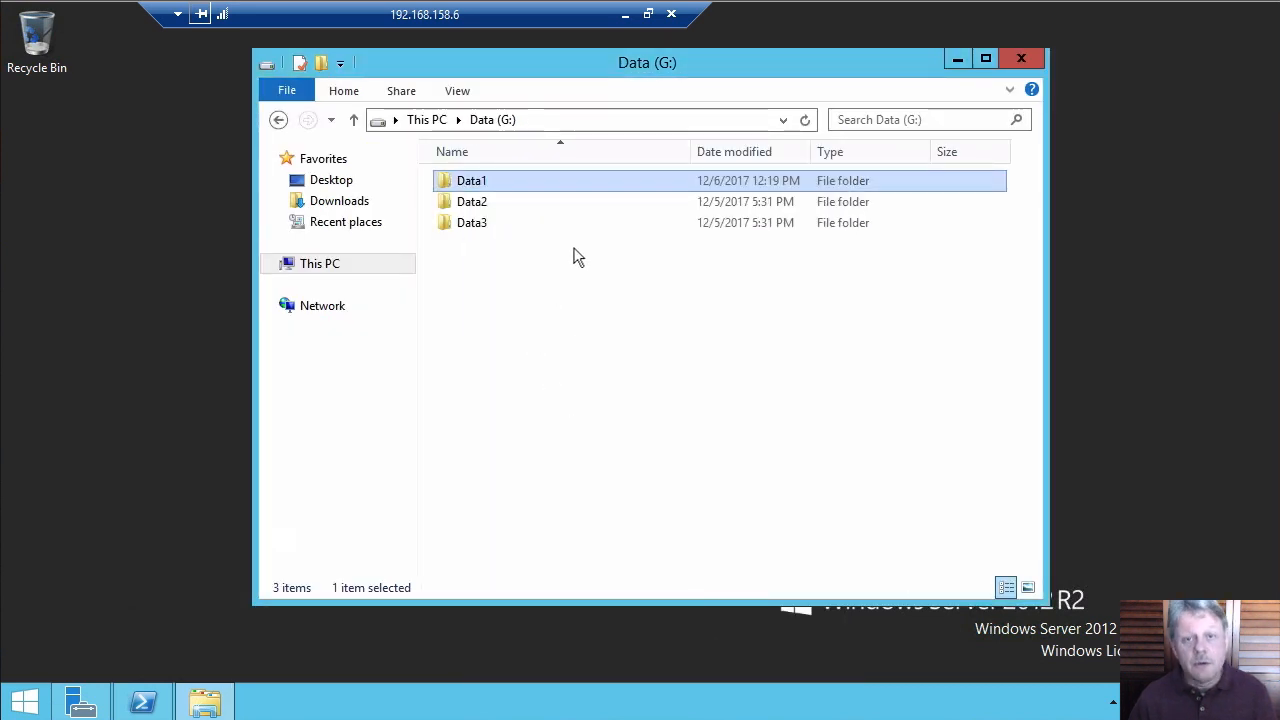
right_click(476, 205)
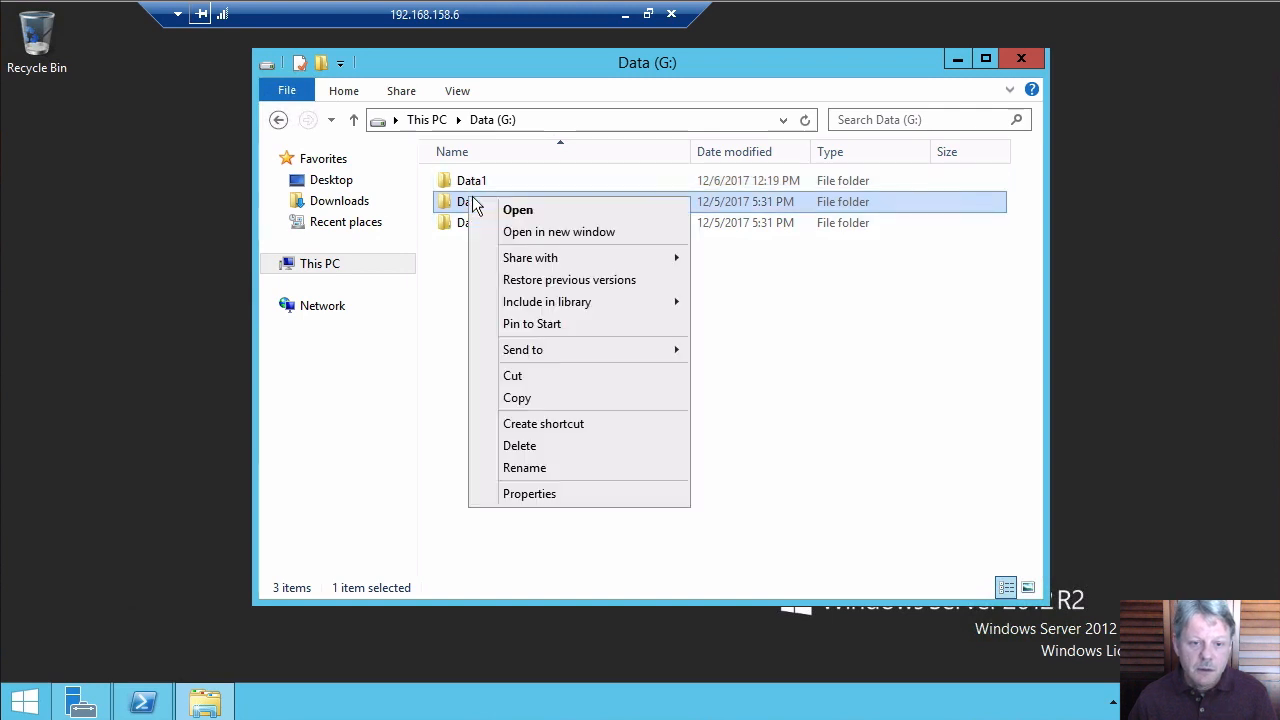
click(571, 494)
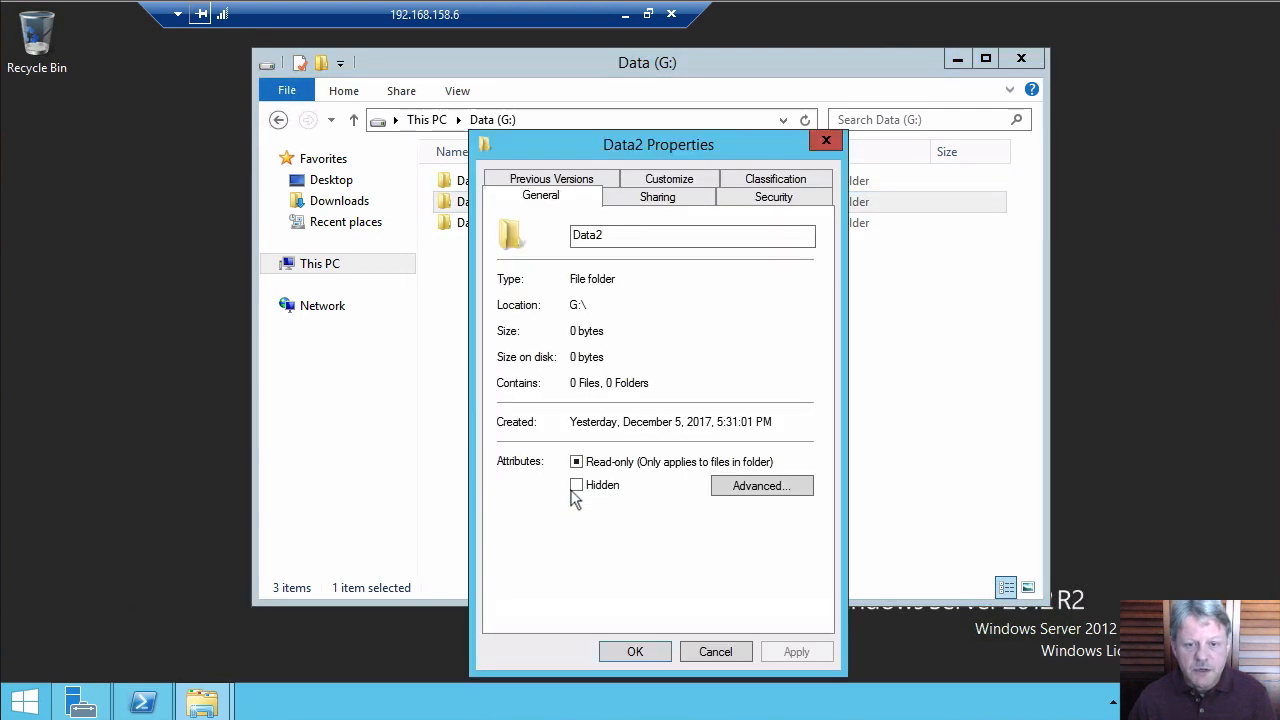
click(770, 199)
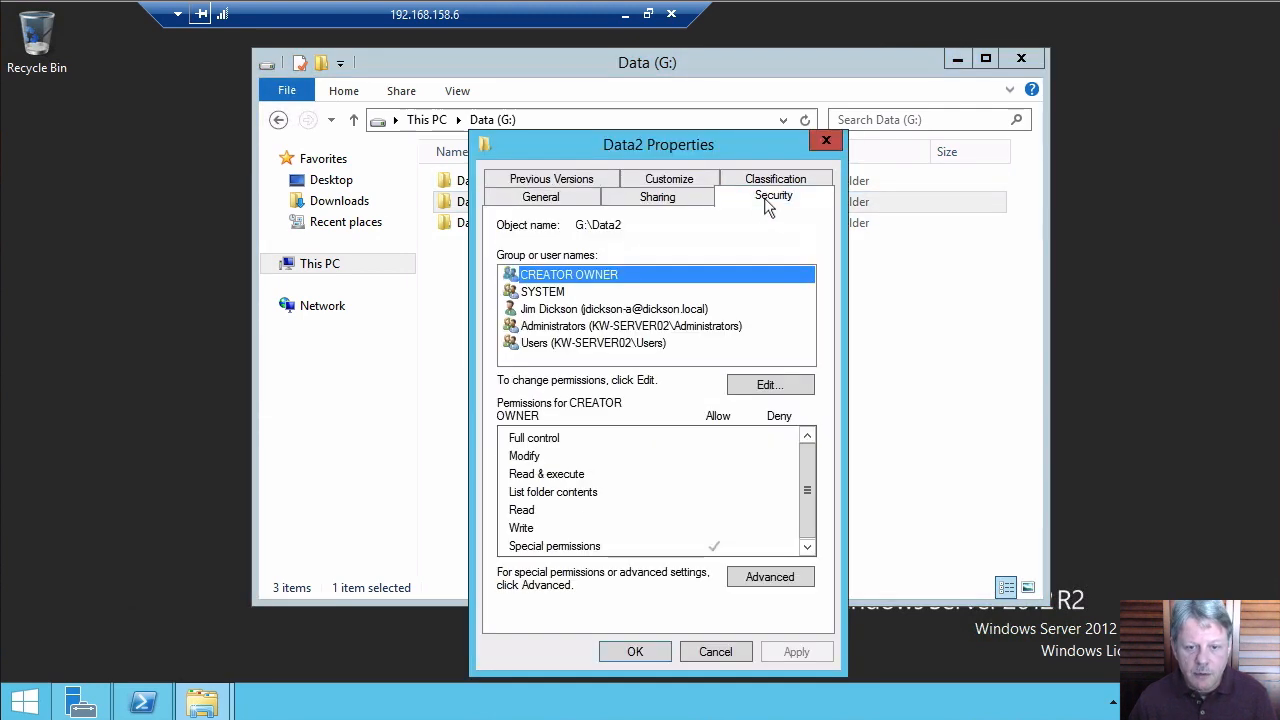
click(790, 576)
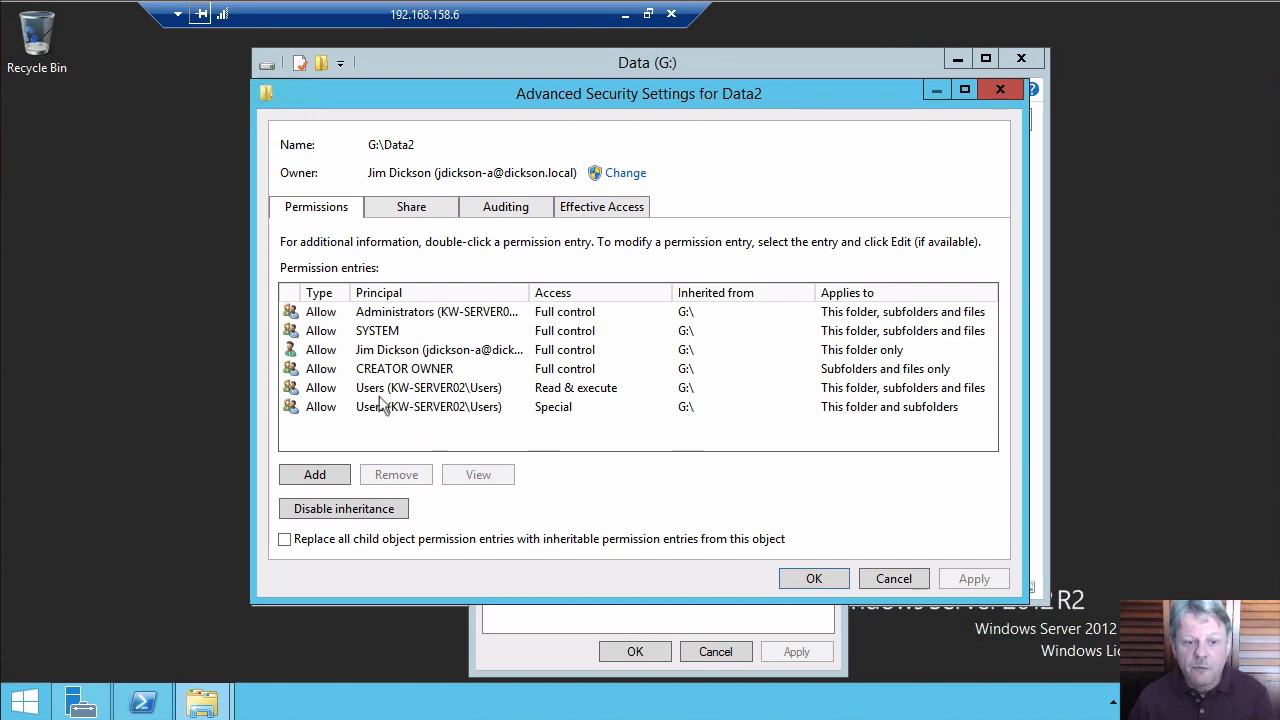
click(433, 408)
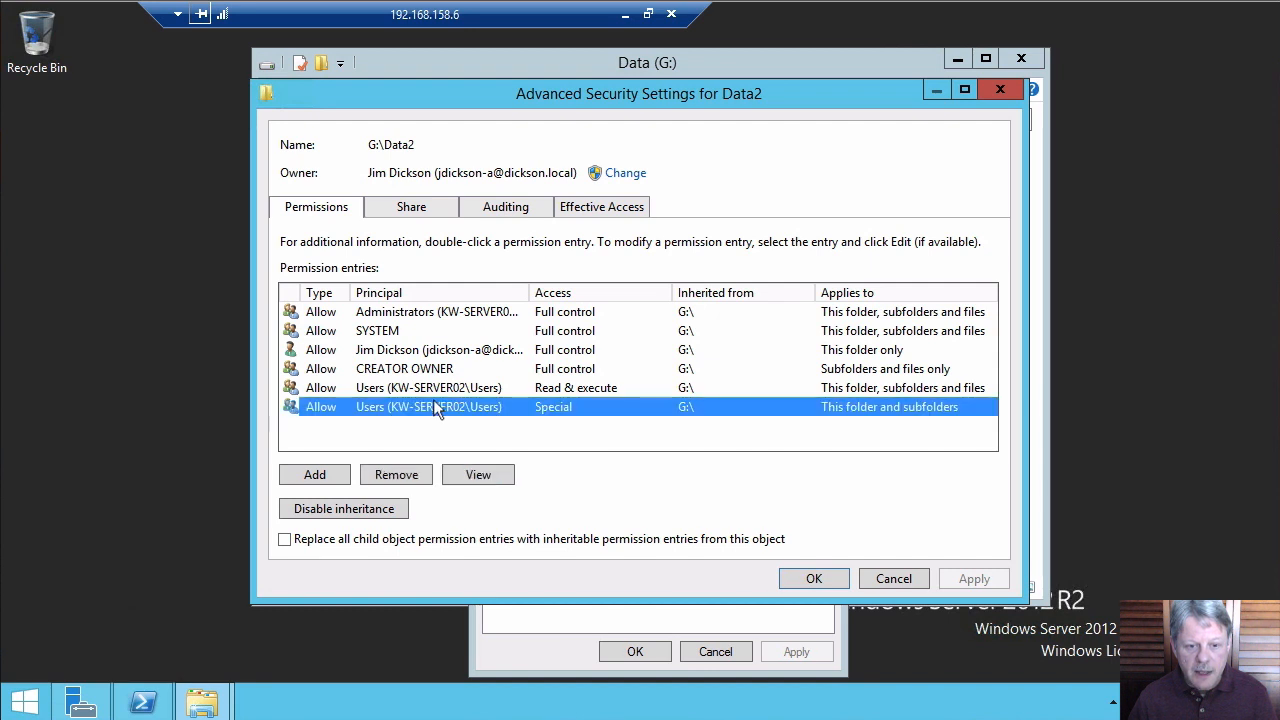
click(480, 475)
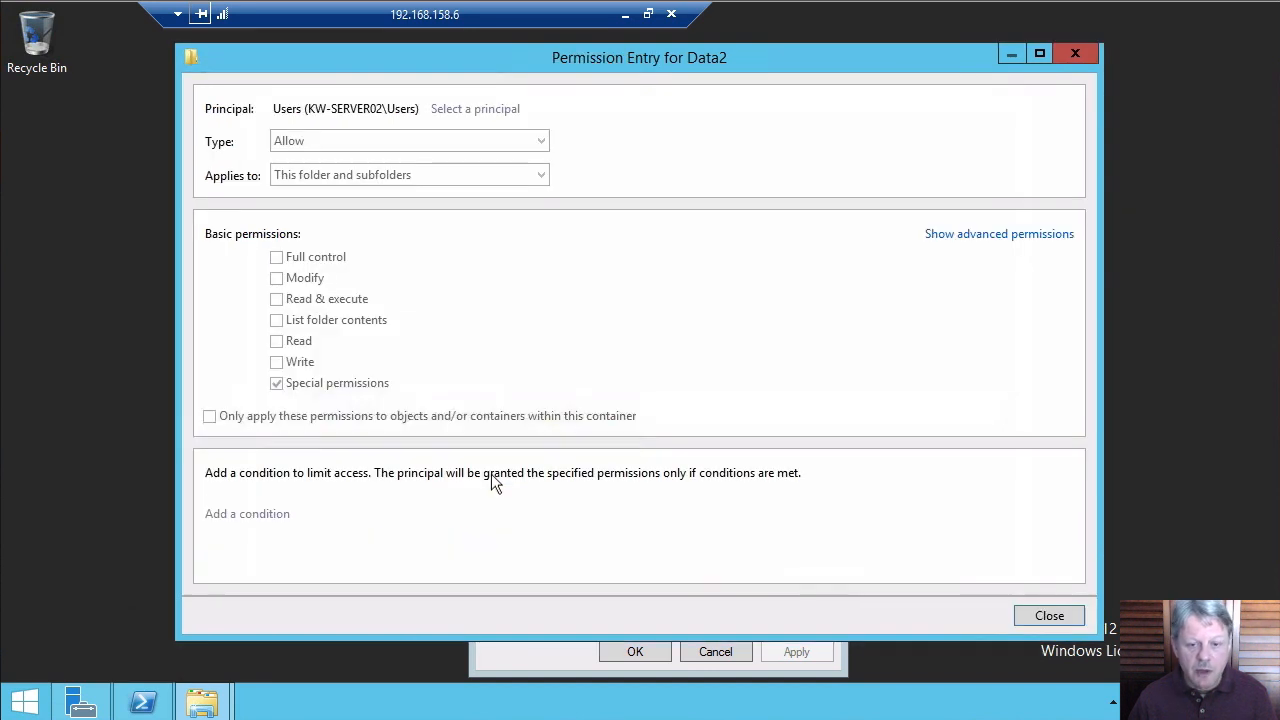
click(957, 236)
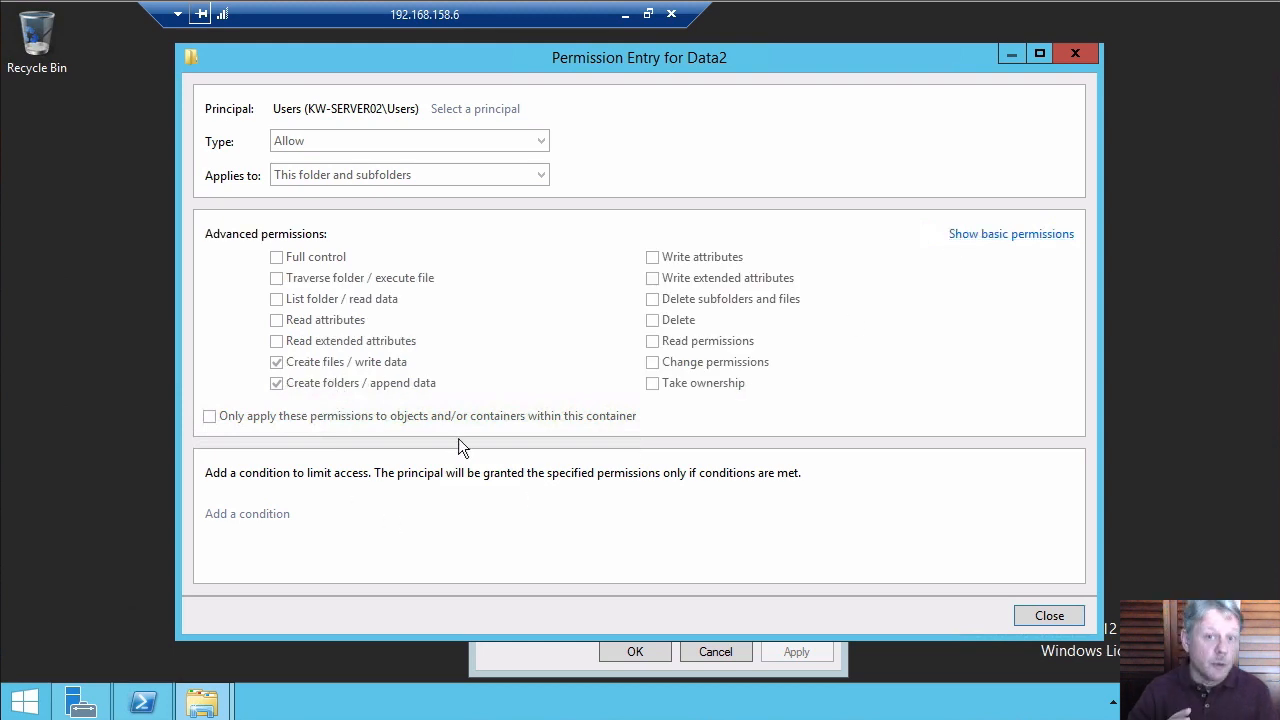
click(1049, 616)
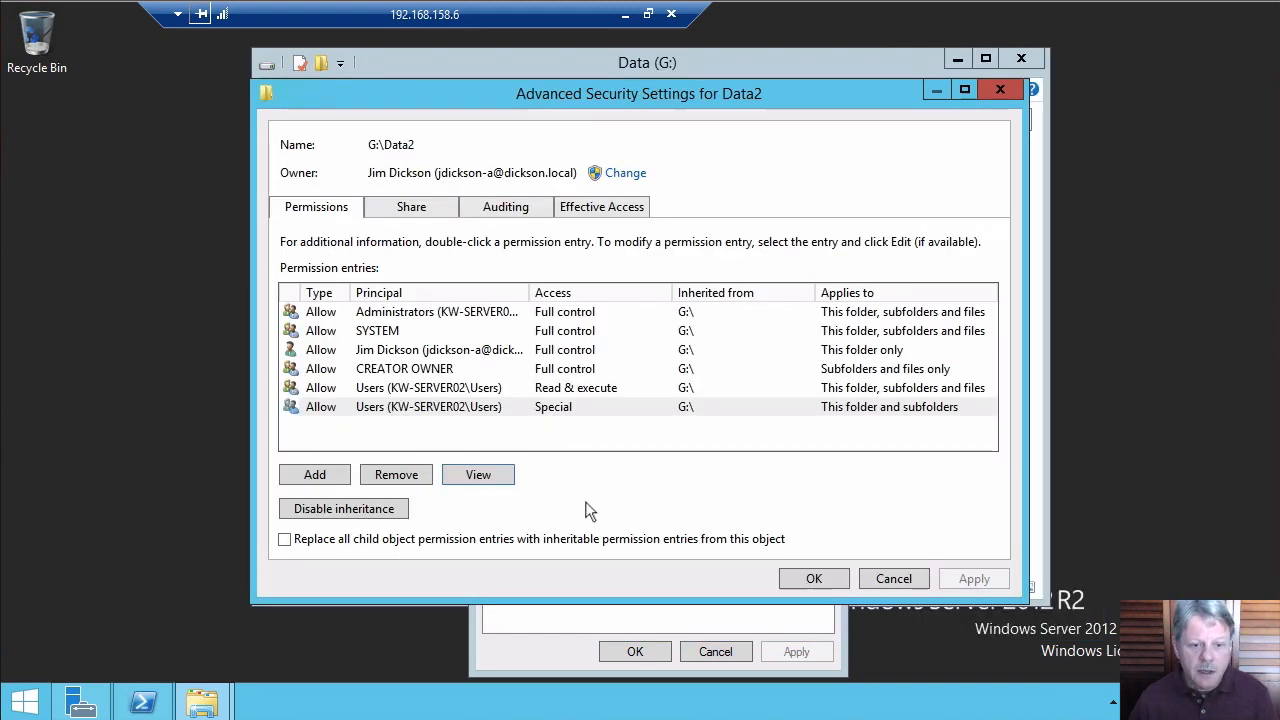
Start a new Data2 permission entry for the local Users group on KW-SERVER02
click(335, 470)
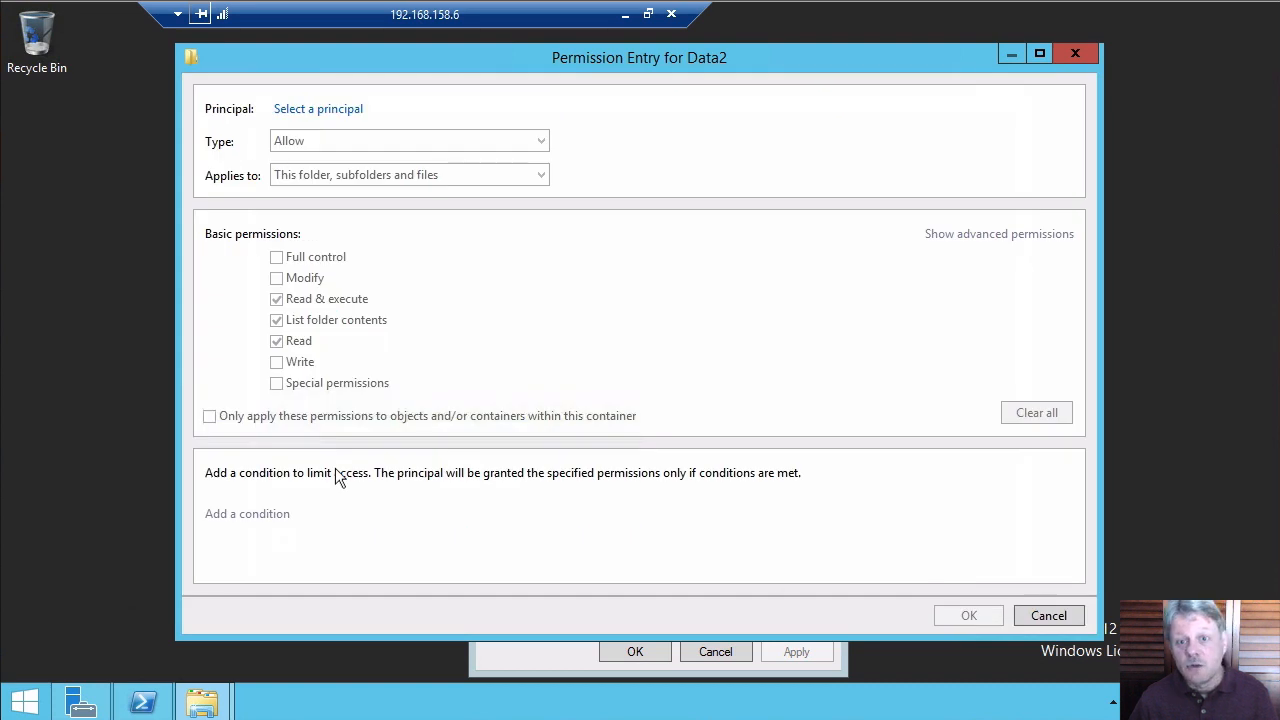
click(345, 108)
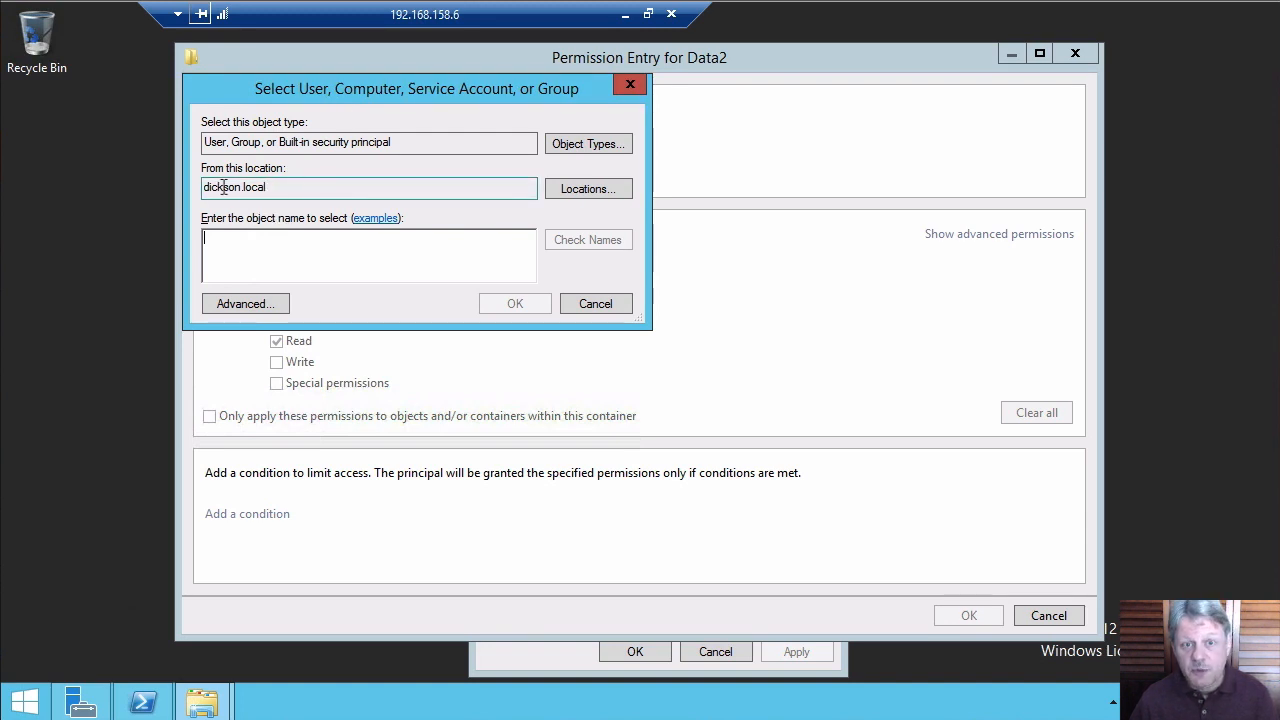
click(585, 190)
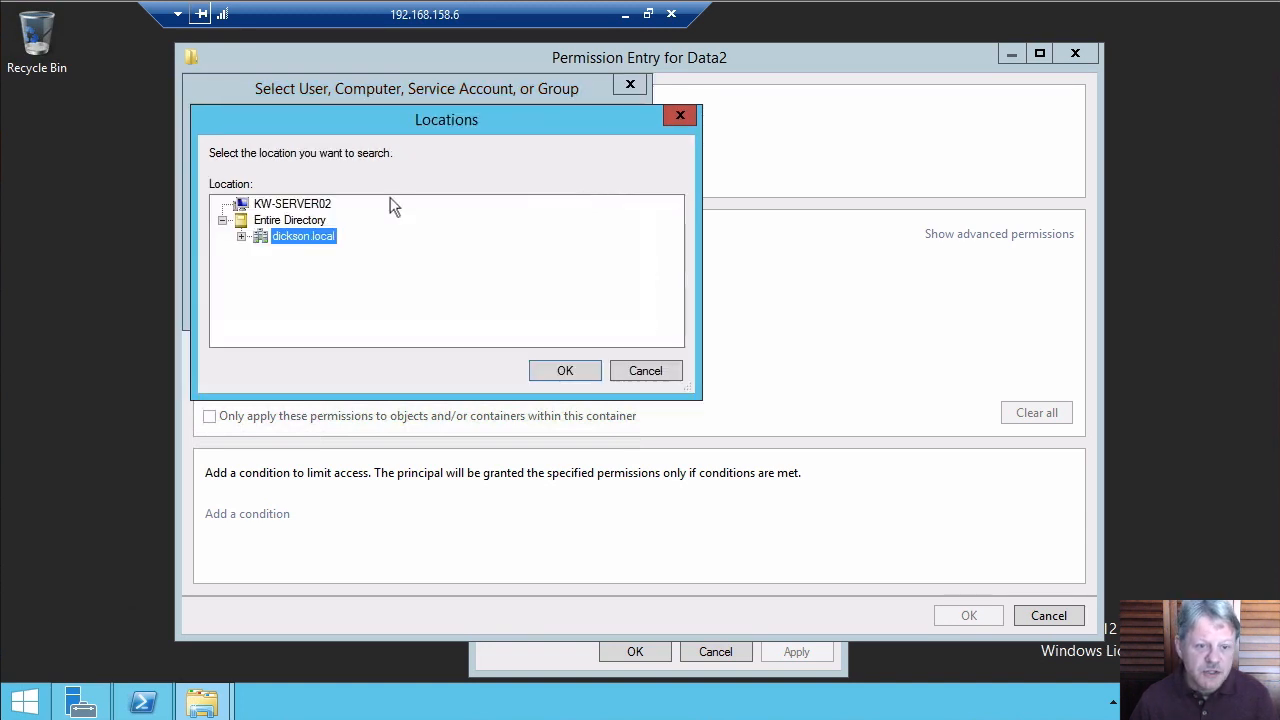
click(286, 204)
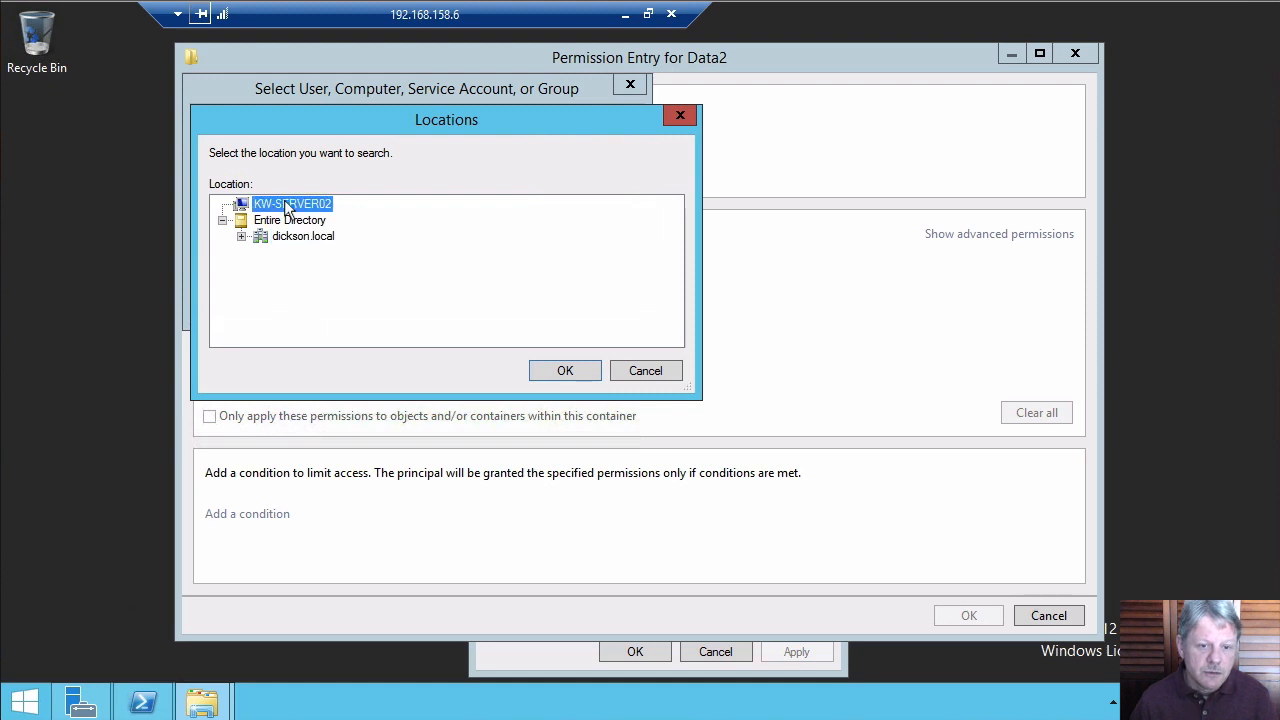
click(585, 370)
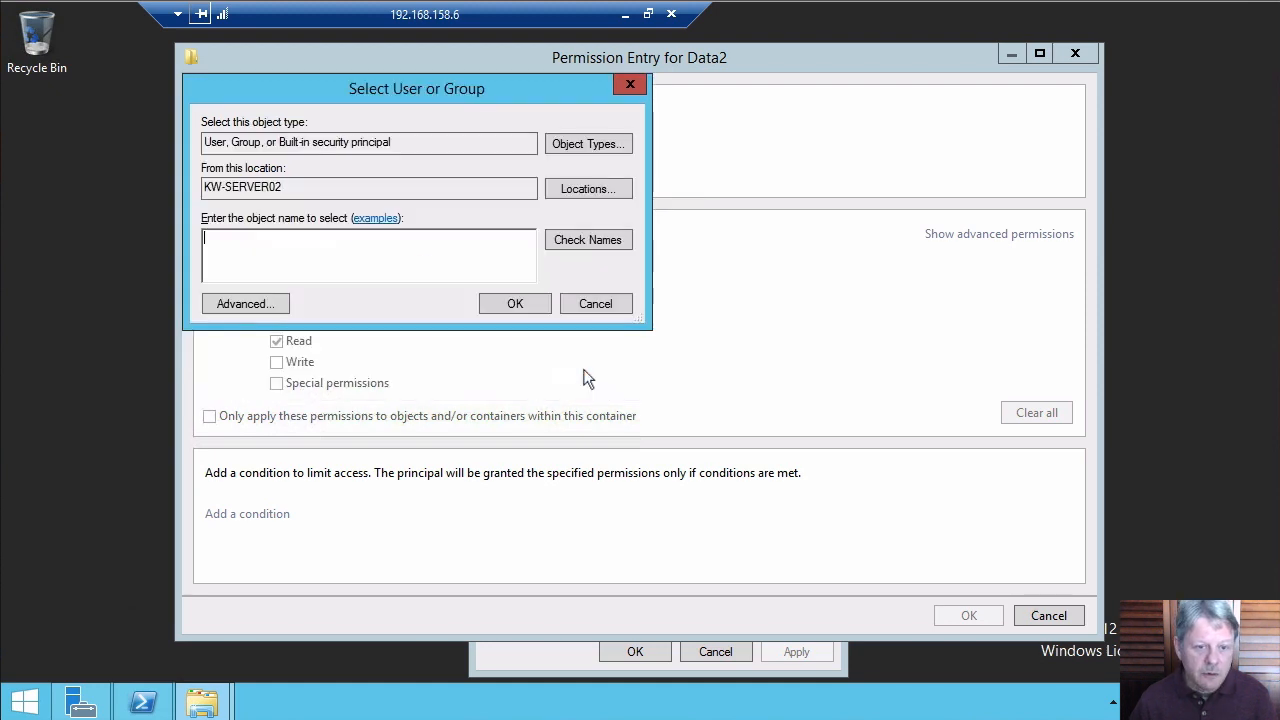
click(475, 265)
text(users)
key(Return)
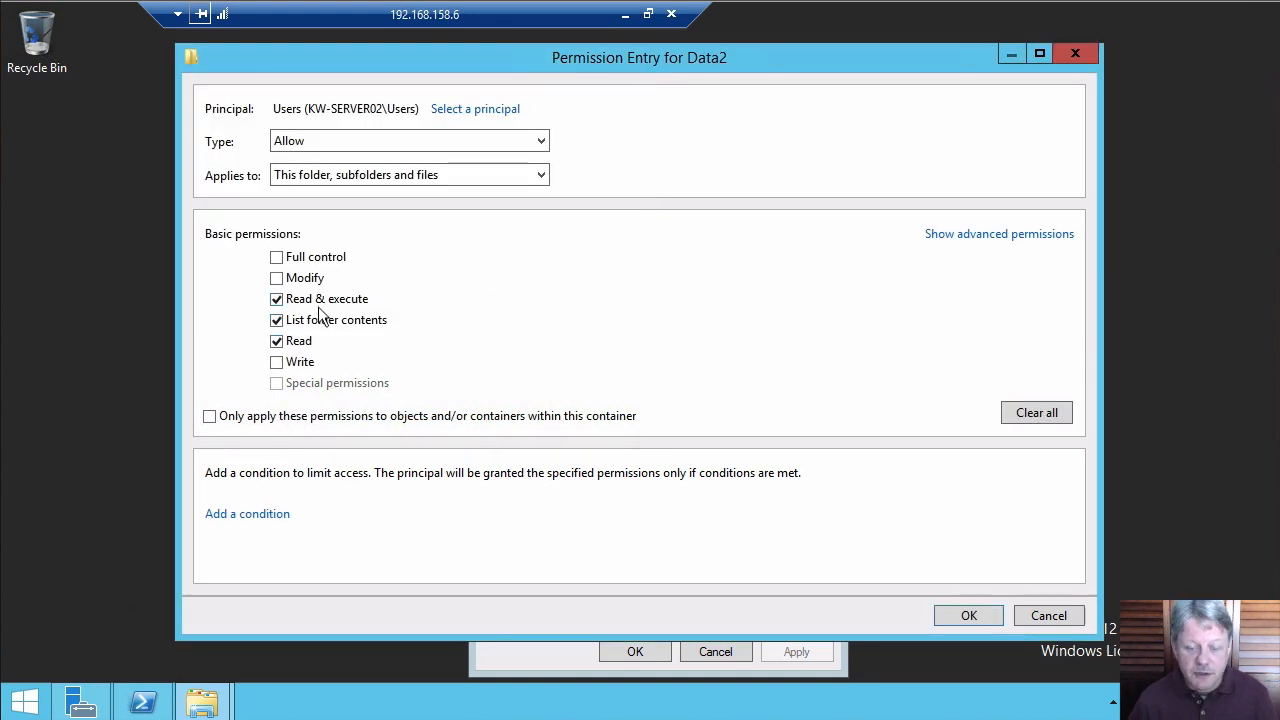
Make it a Deny entry for Create files / write data, applying to this folder and subfolders
click(1031, 415)
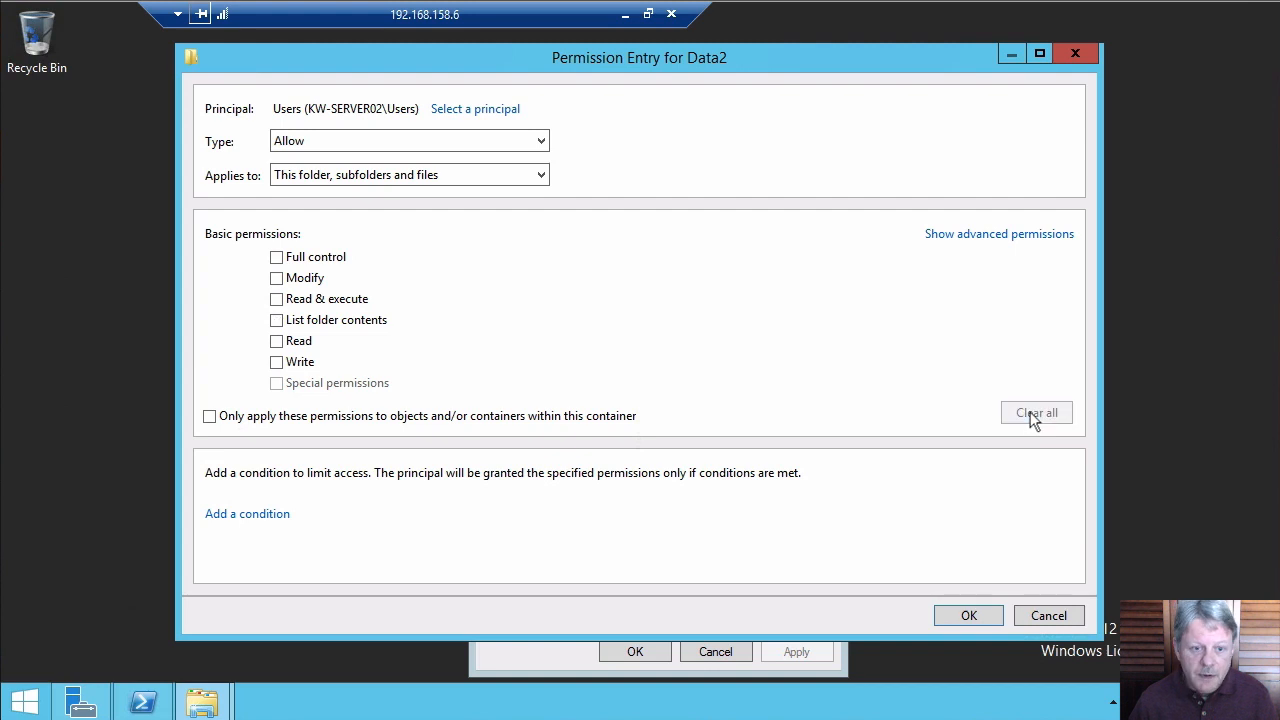
click(999, 238)
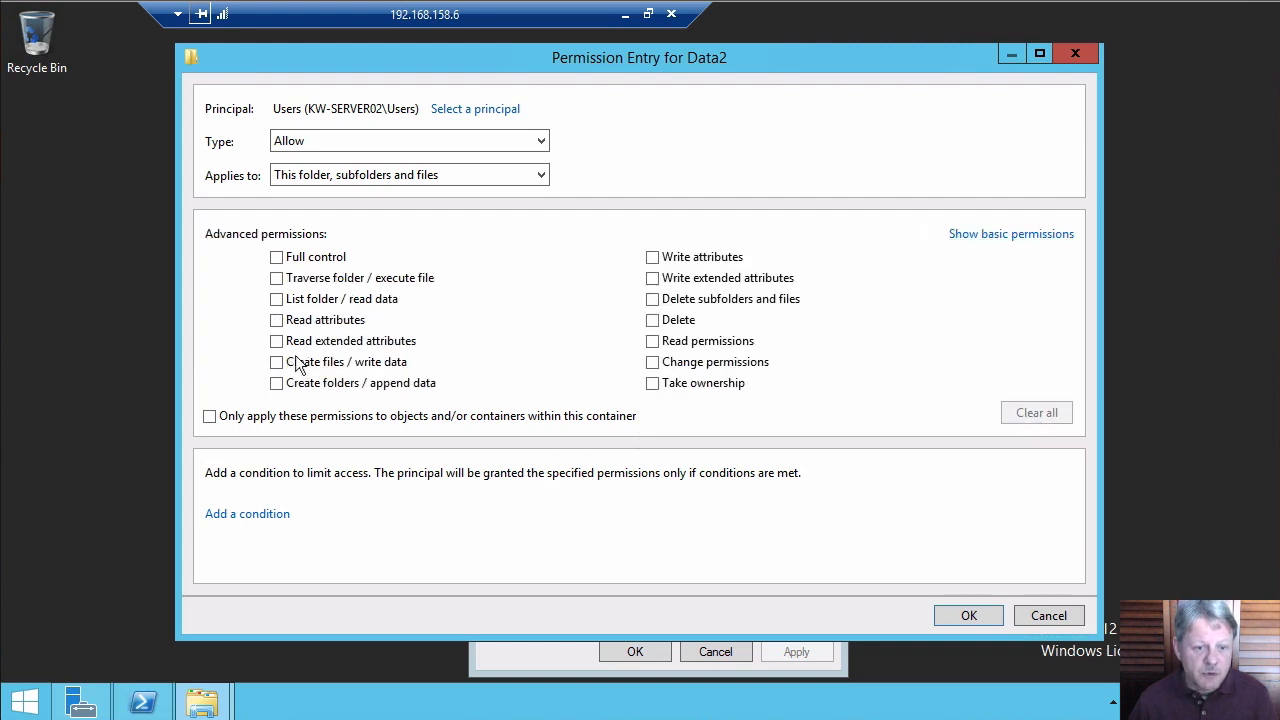
click(277, 363)
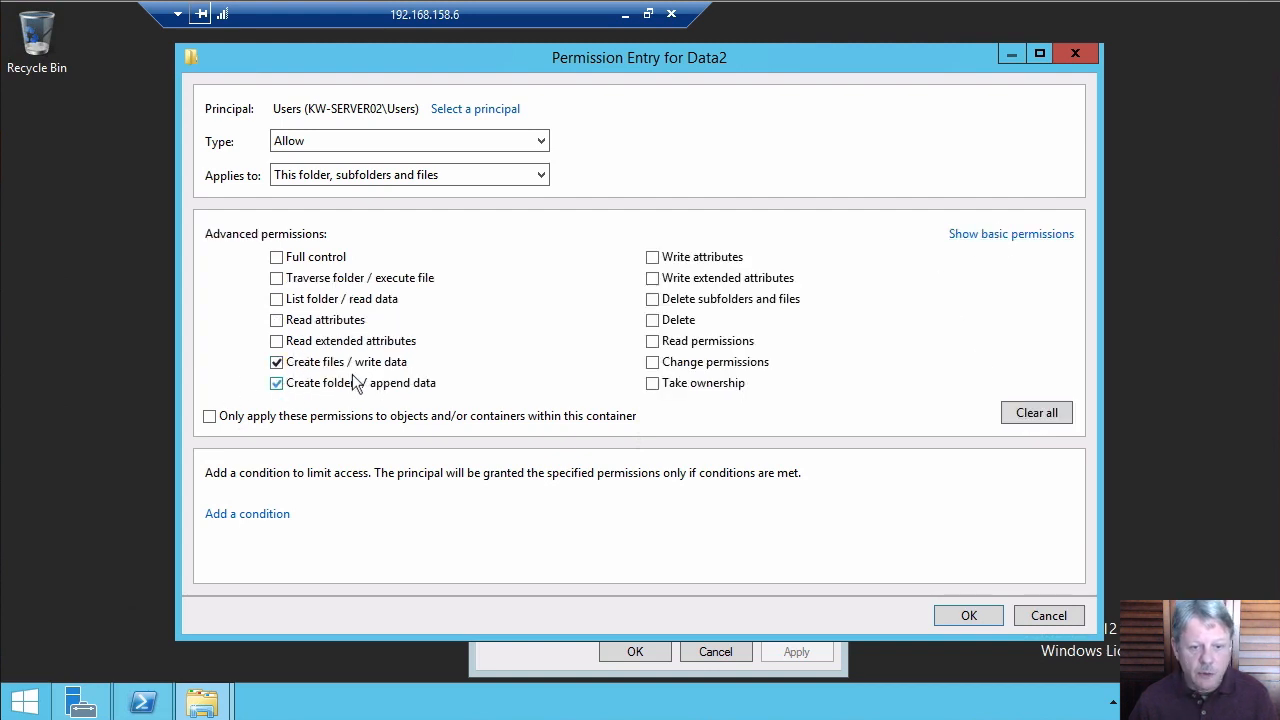
click(535, 145)
click(462, 175)
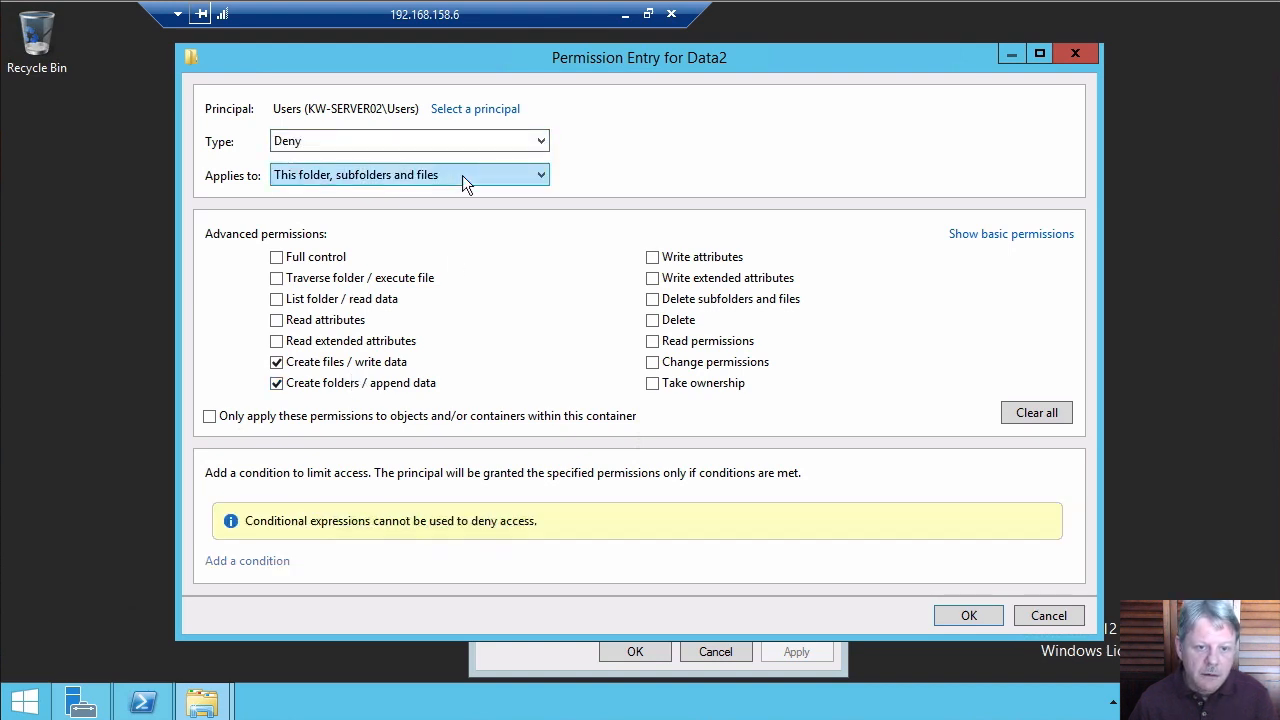
click(461, 173)
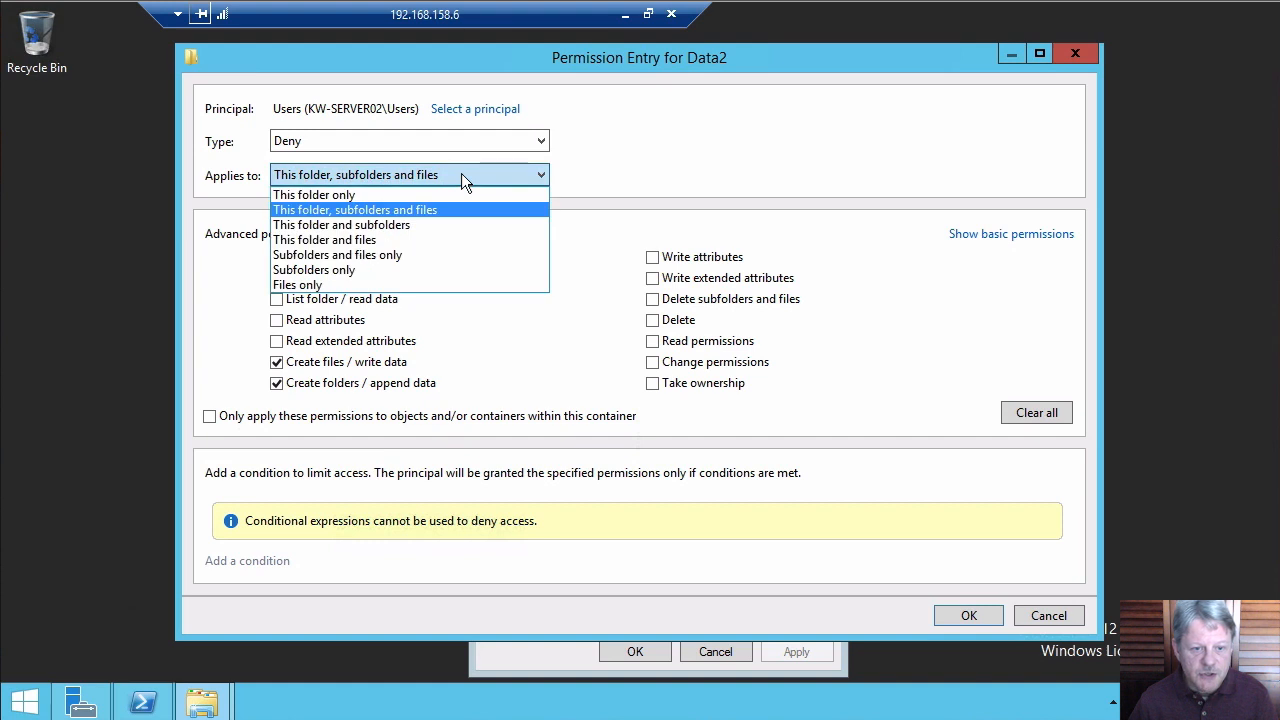
click(380, 226)
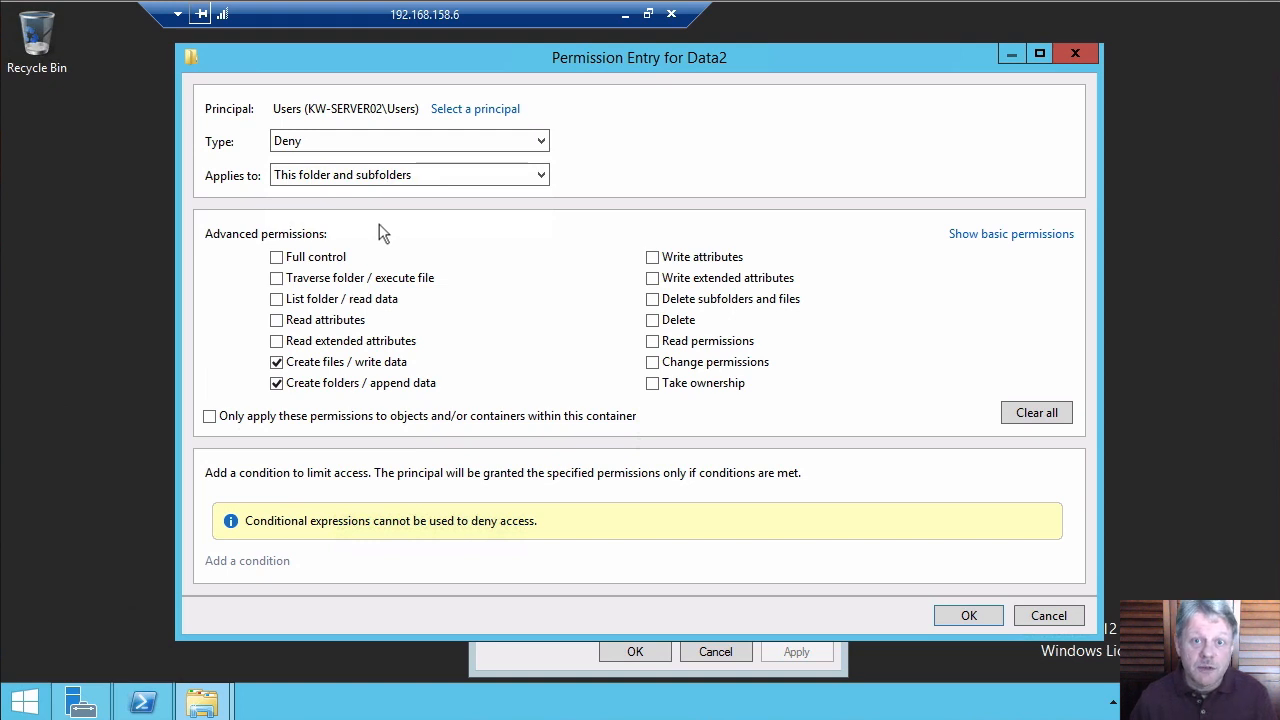
click(965, 615)
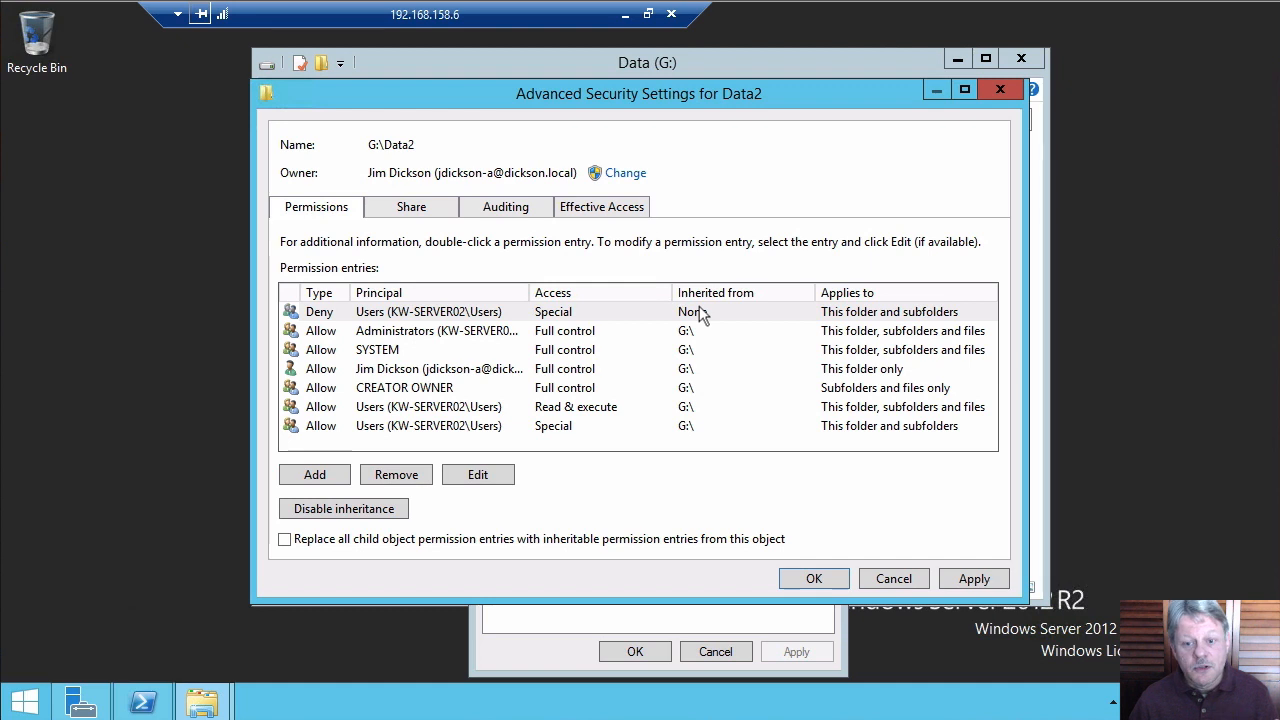
Apply the Deny entry on Data2, review a user's effective access, then switch to the client VM
click(974, 579)
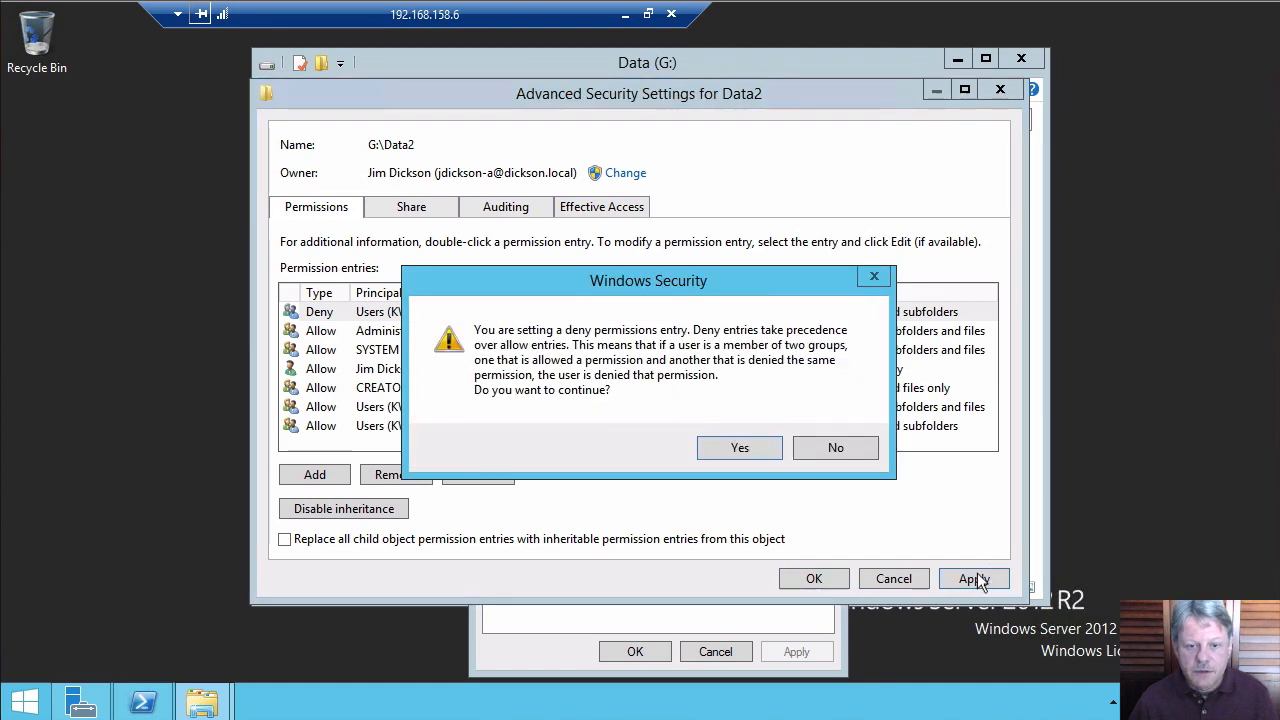
click(733, 452)
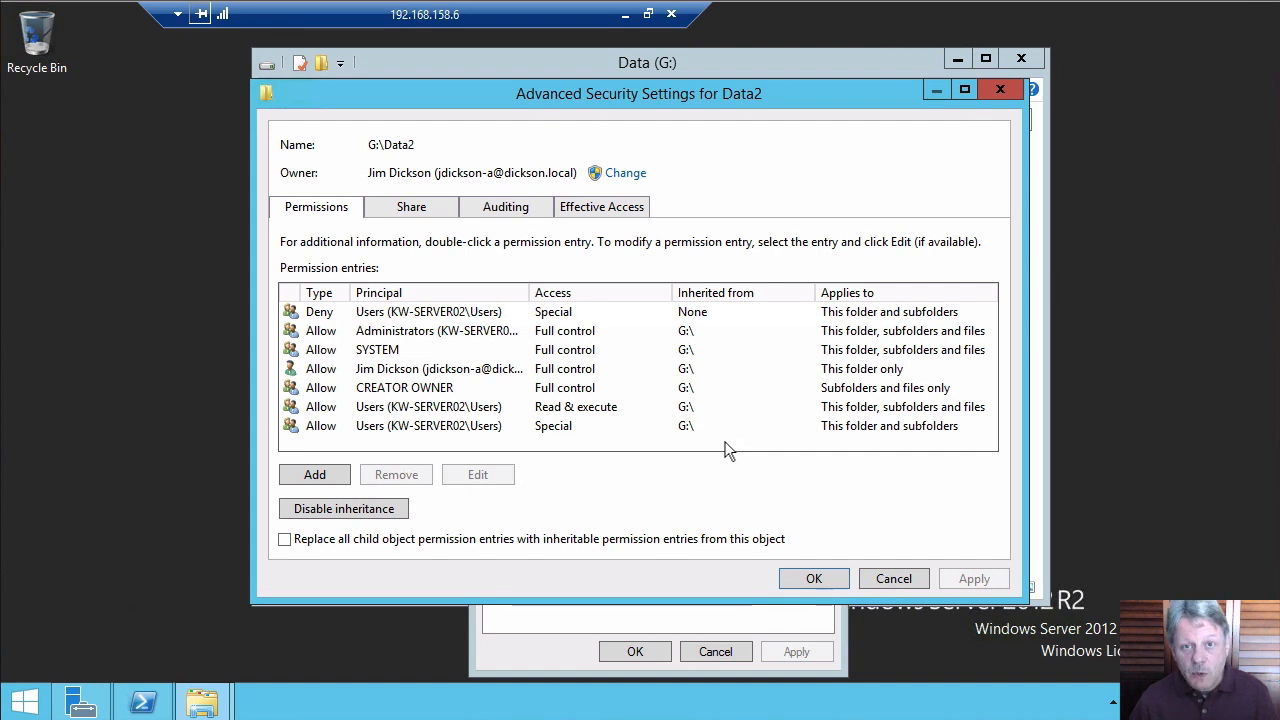
click(606, 210)
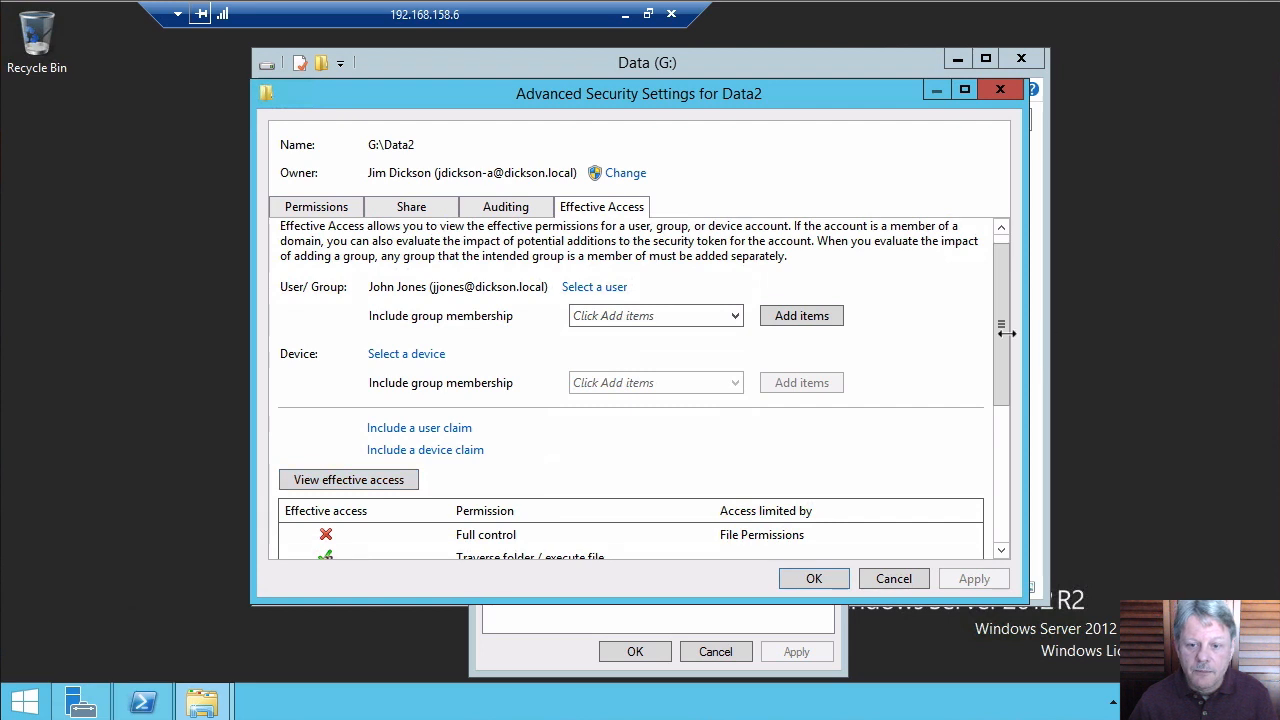
drag(999, 318, 1009, 462)
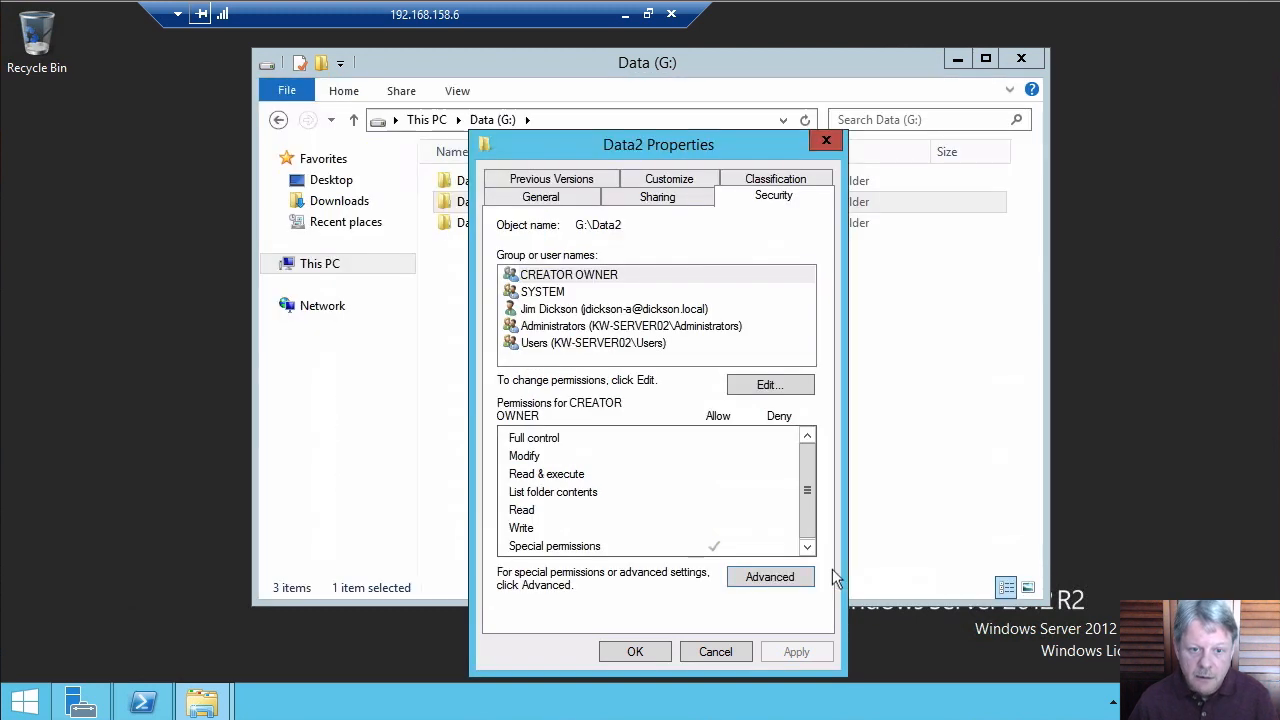
click(836, 578)
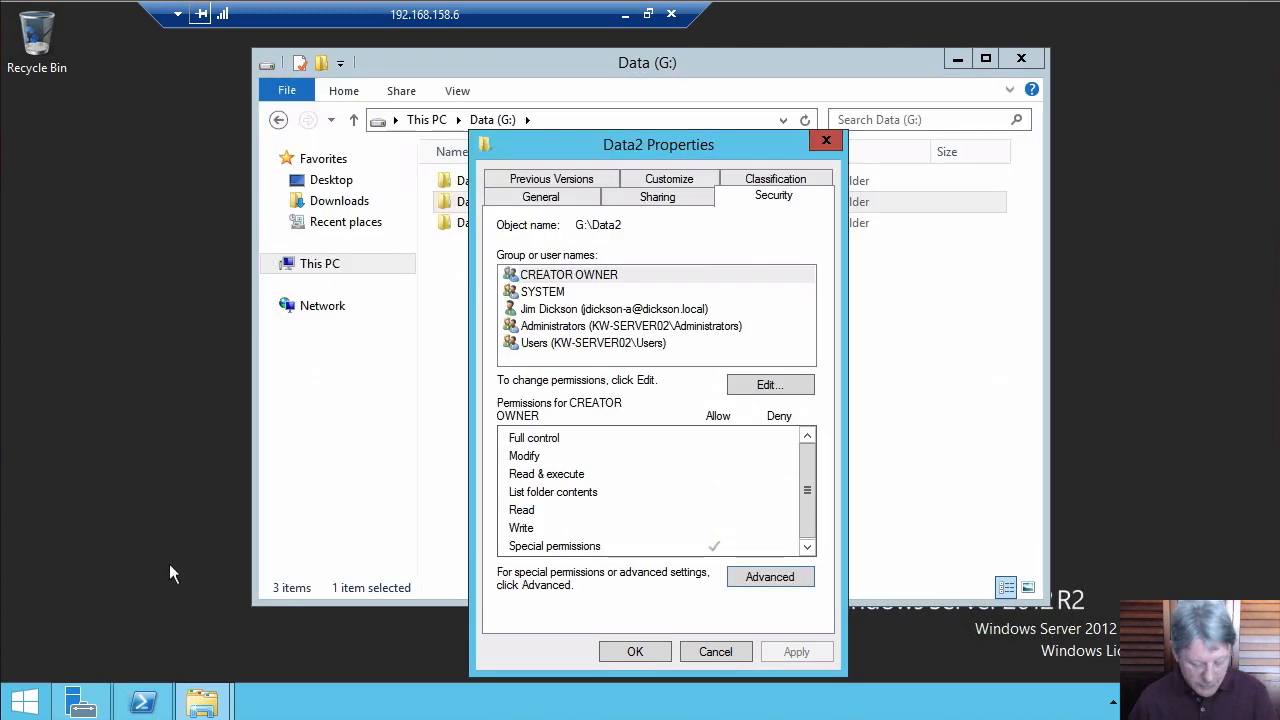
key(alt+Tab)
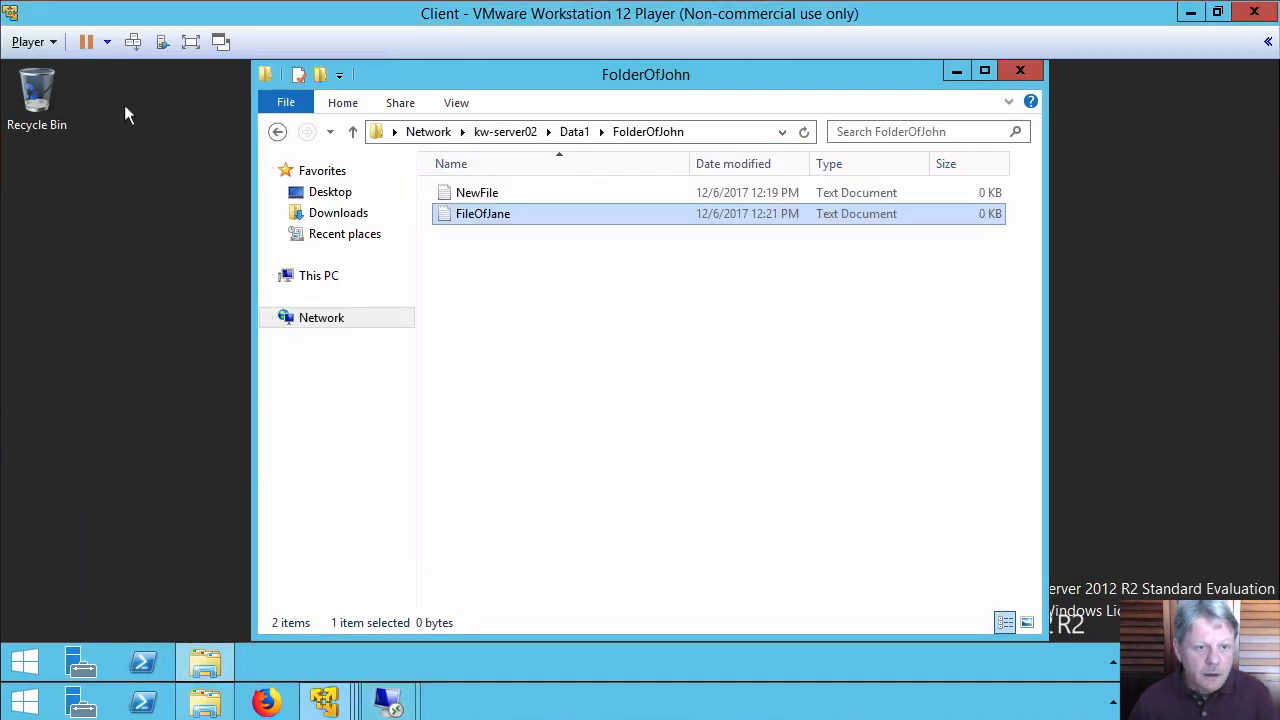
Sign out of the client machine and choose to sign in as another user
click(133, 41)
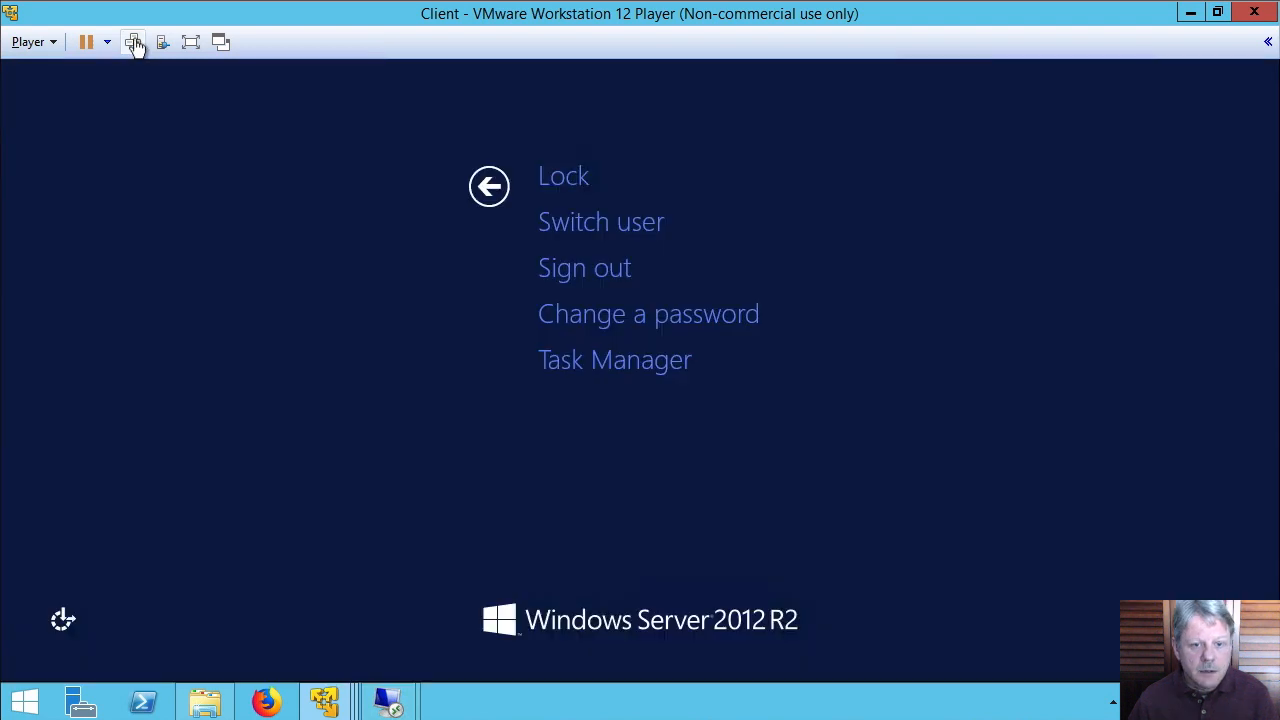
click(617, 270)
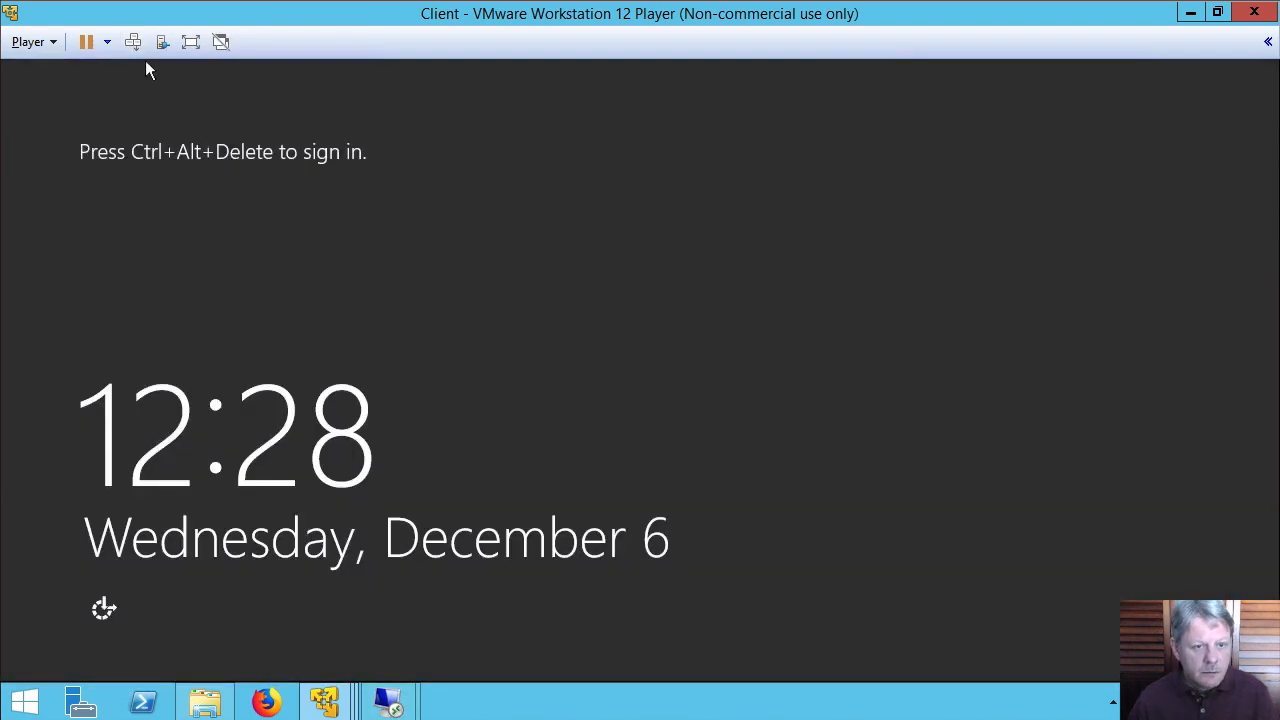
click(136, 43)
click(804, 284)
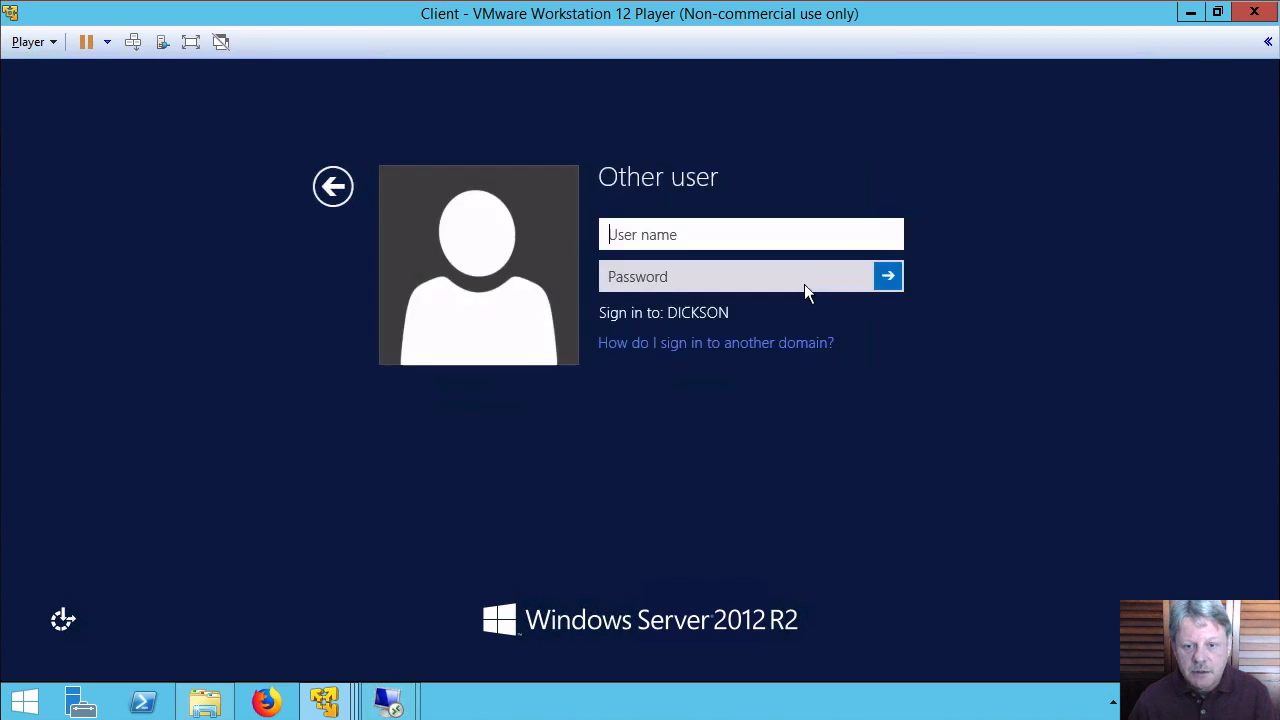
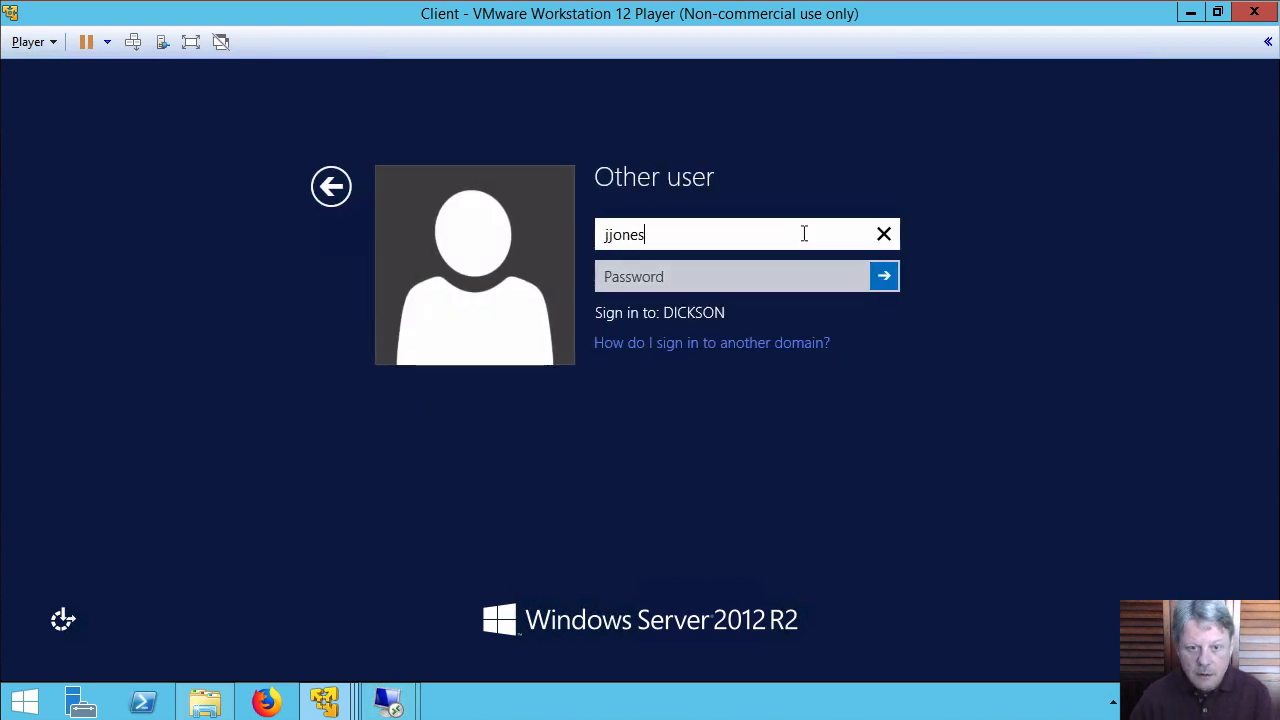
Sign in with a domain user's name and password, then enter \\kw-server02\ as the location
key(Tab)
text(********)
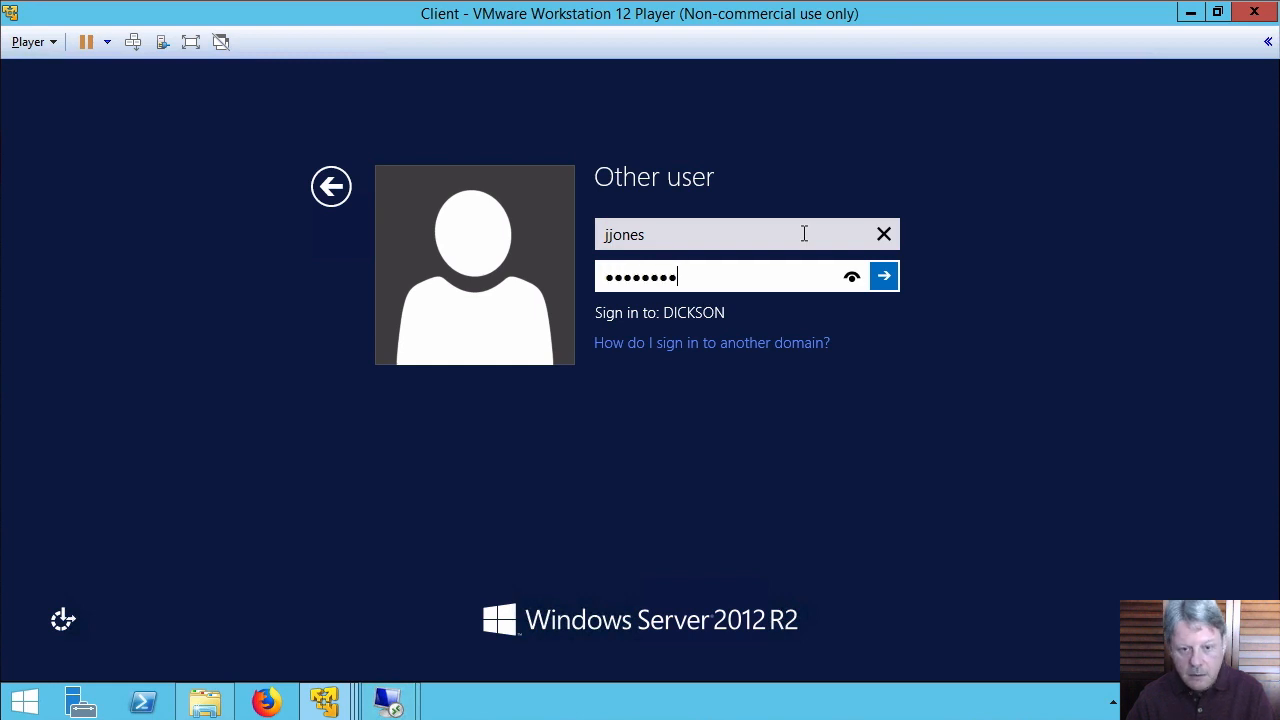
key(Return)
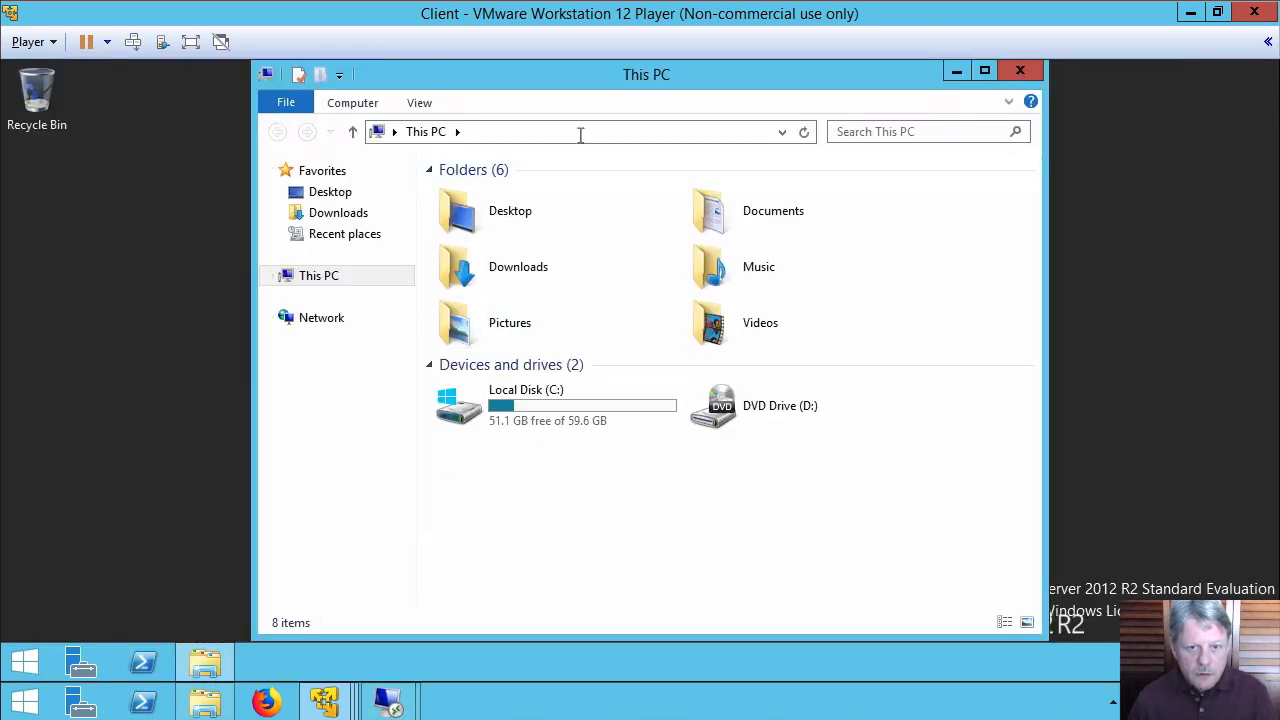
click(580, 135)
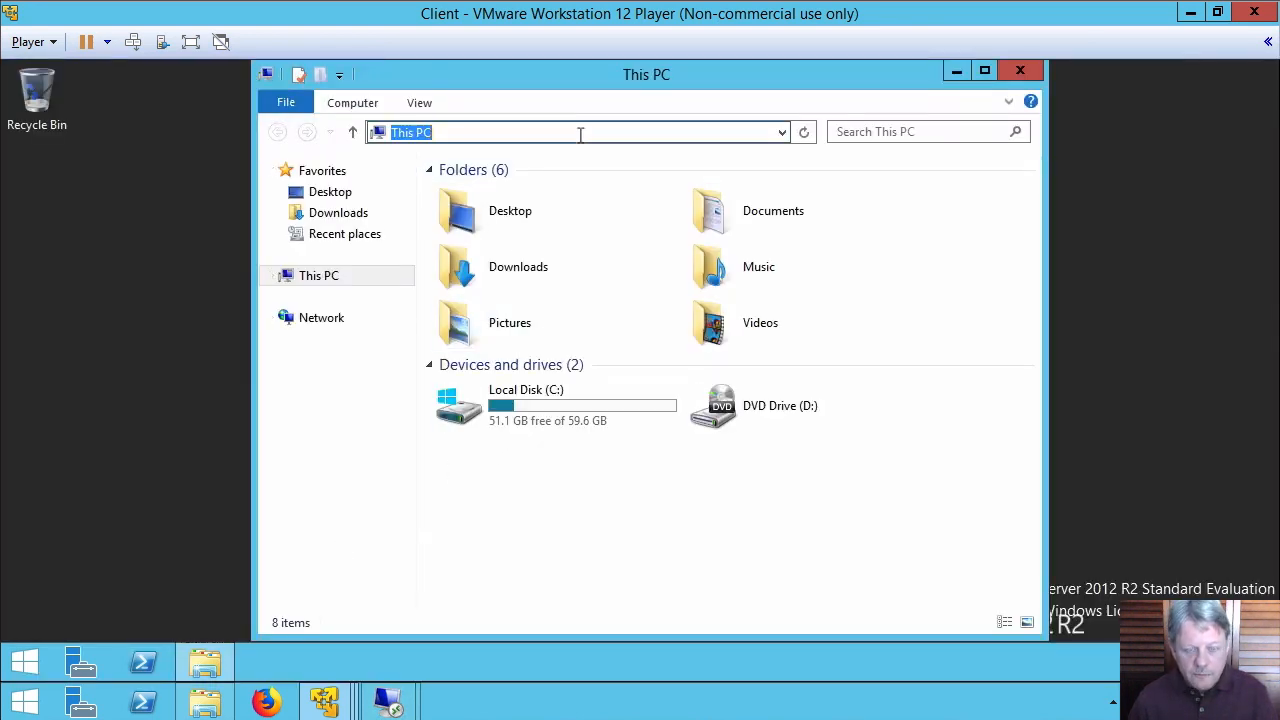
text(\kw-server02\)
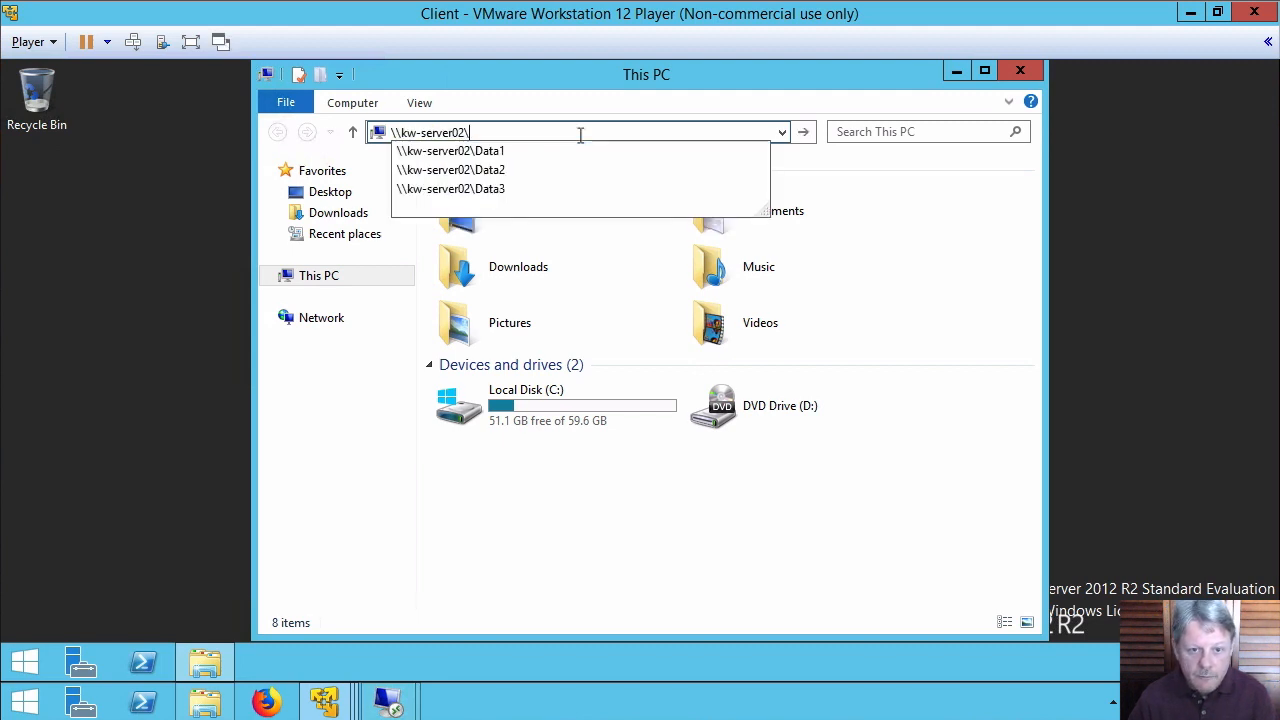
Open the Data2 share, attempt a new folder, dismiss the Access Denied error, and return to the desktop
click(505, 172)
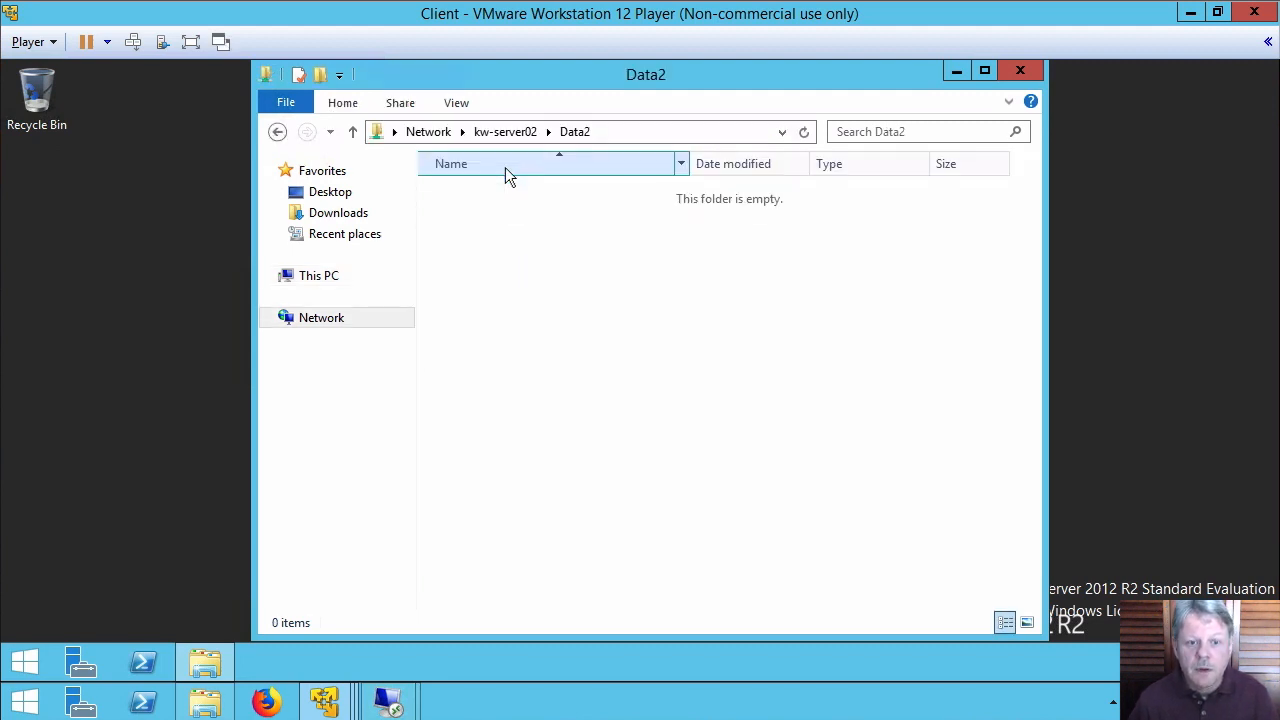
right_click(581, 312)
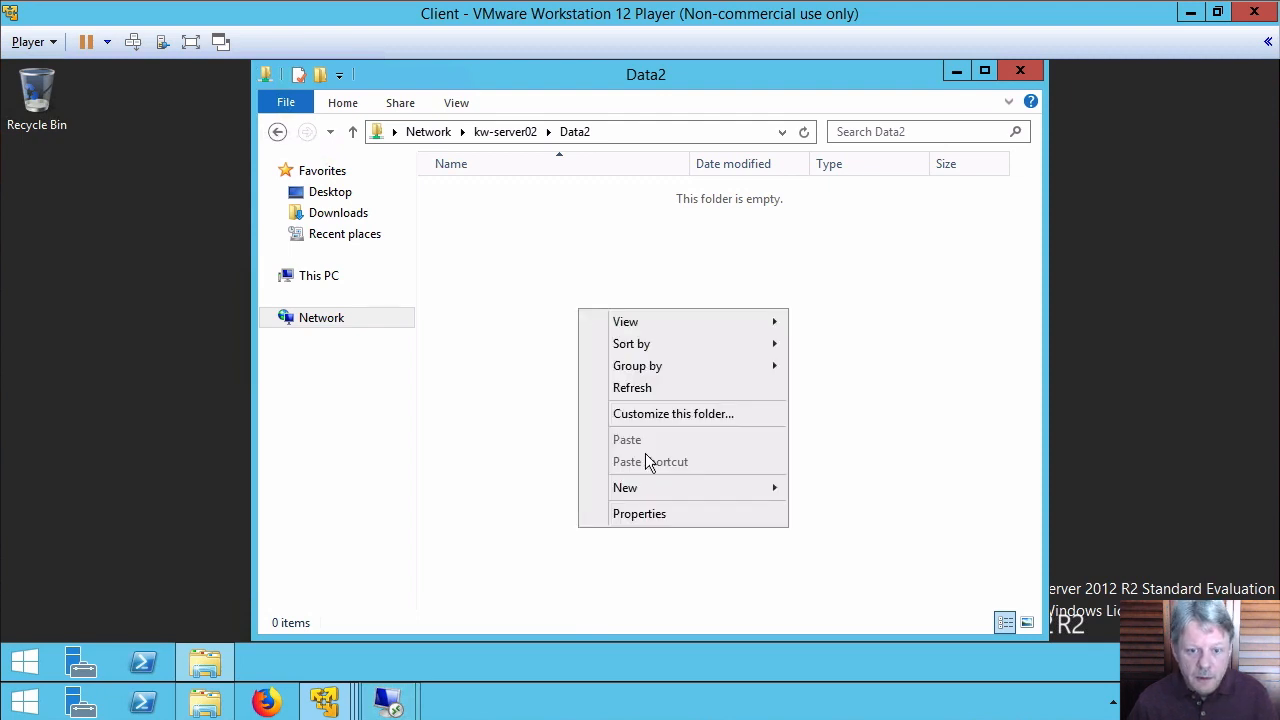
mouse_move(651, 489)
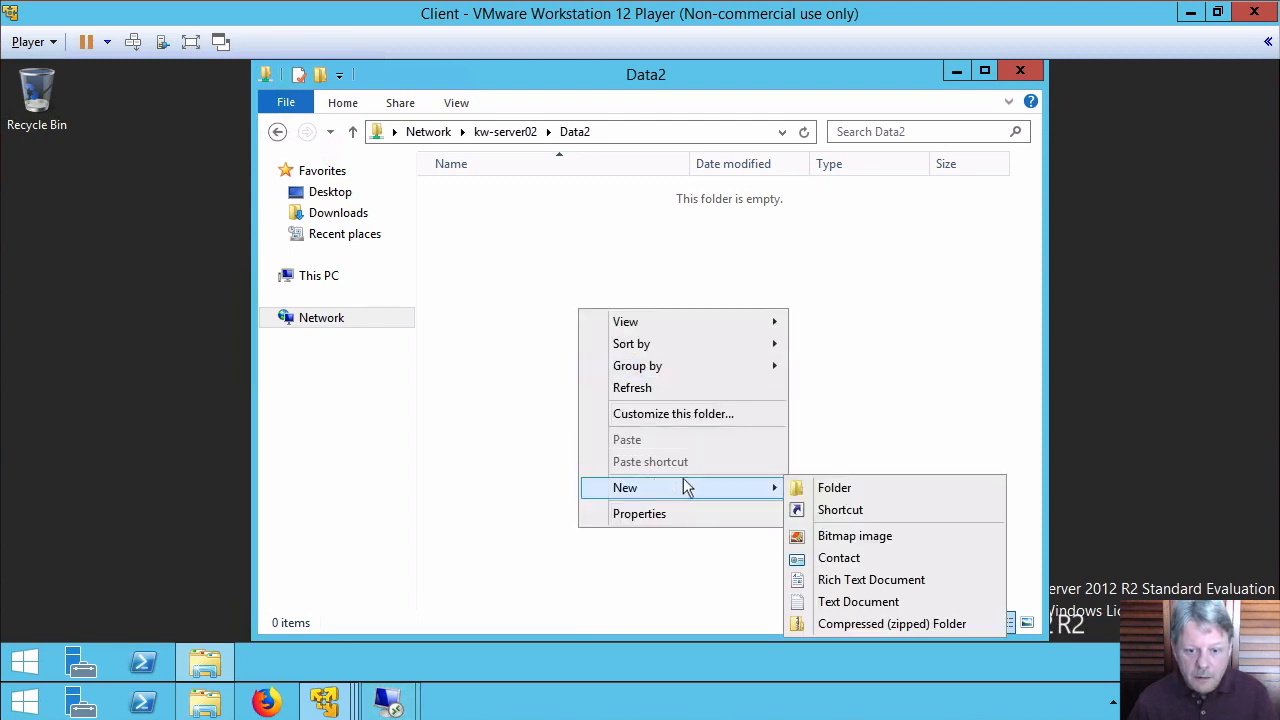
click(838, 488)
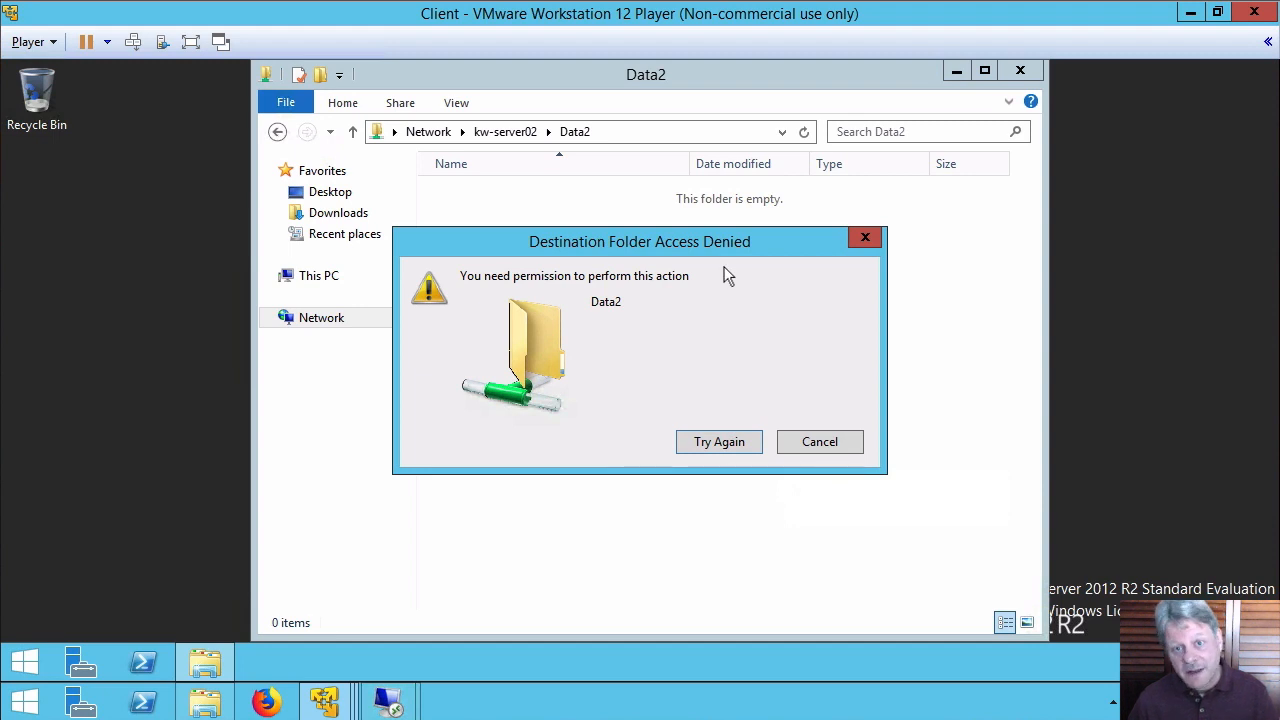
click(826, 440)
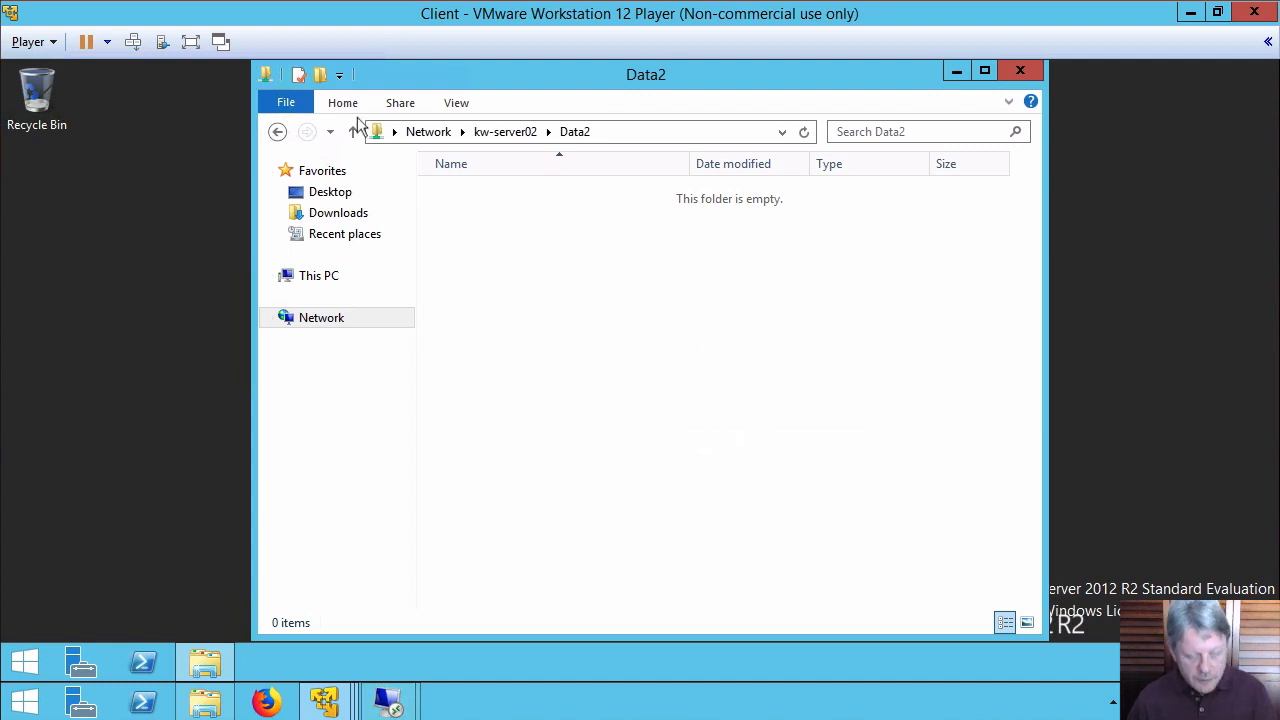
key(alt+Tab)
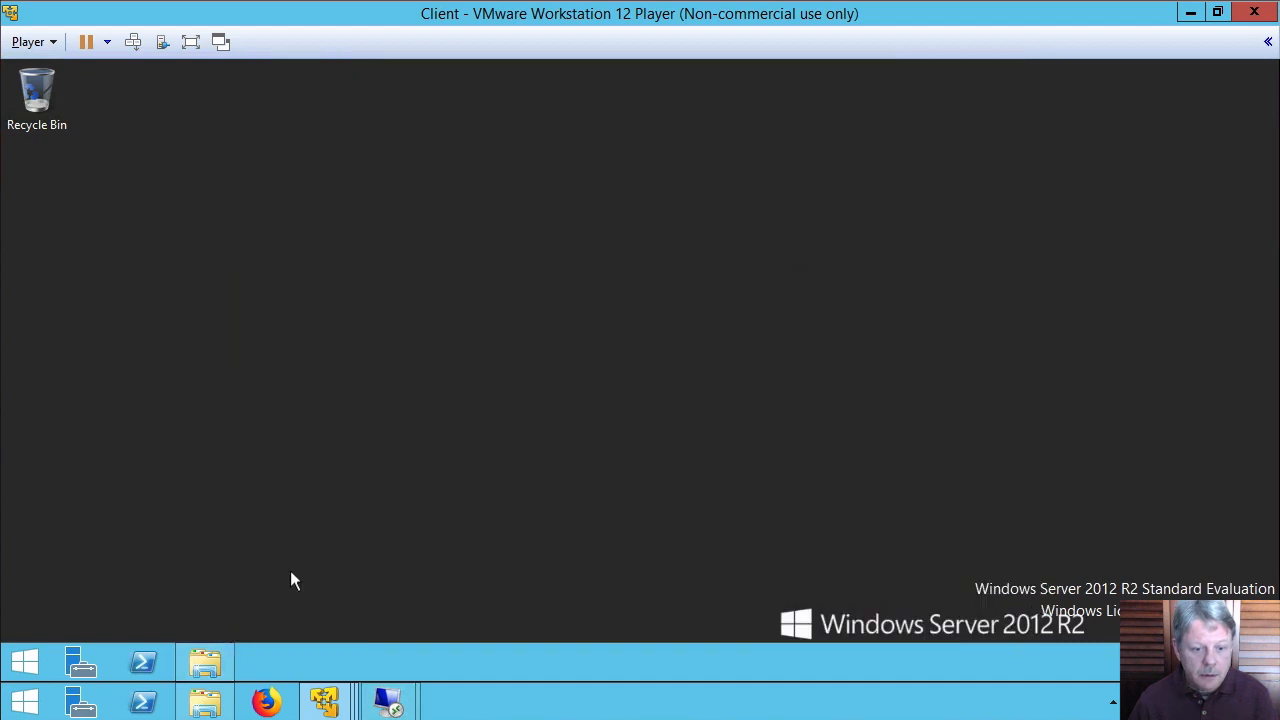
Bring the 192.168.158.6 server session forward and cancel Data2's Properties
mouse_move(418, 709)
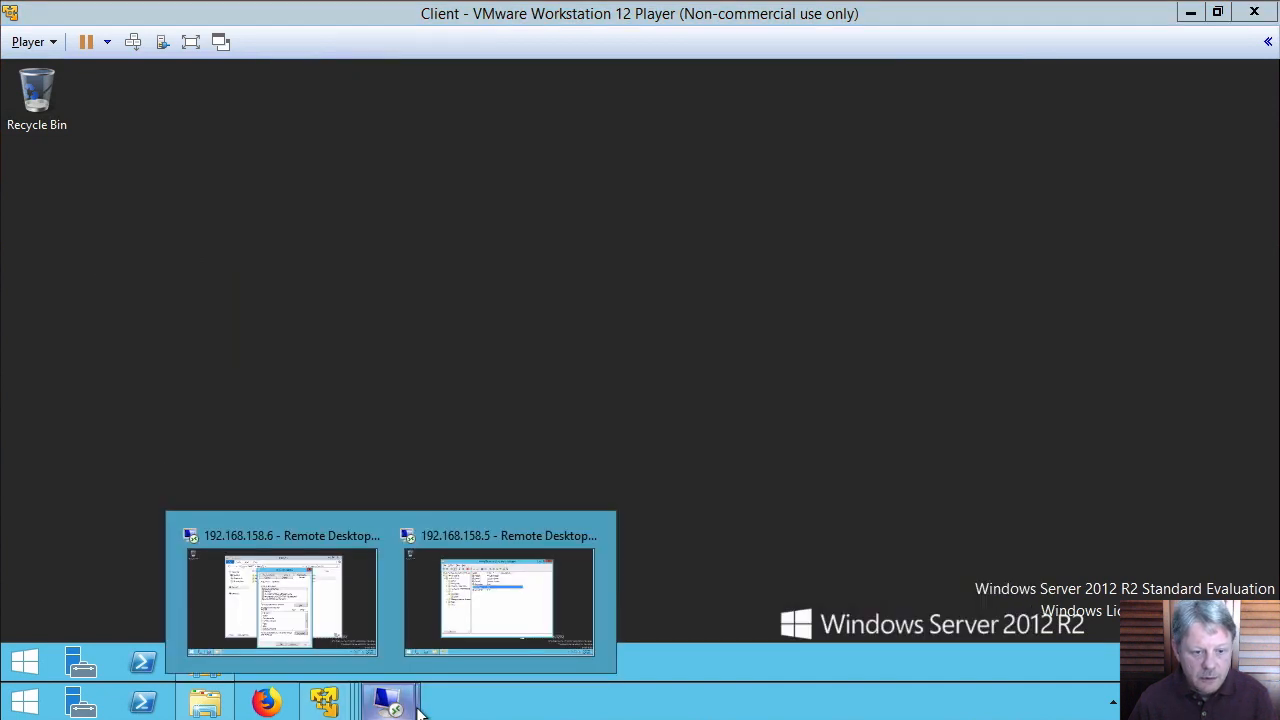
click(270, 612)
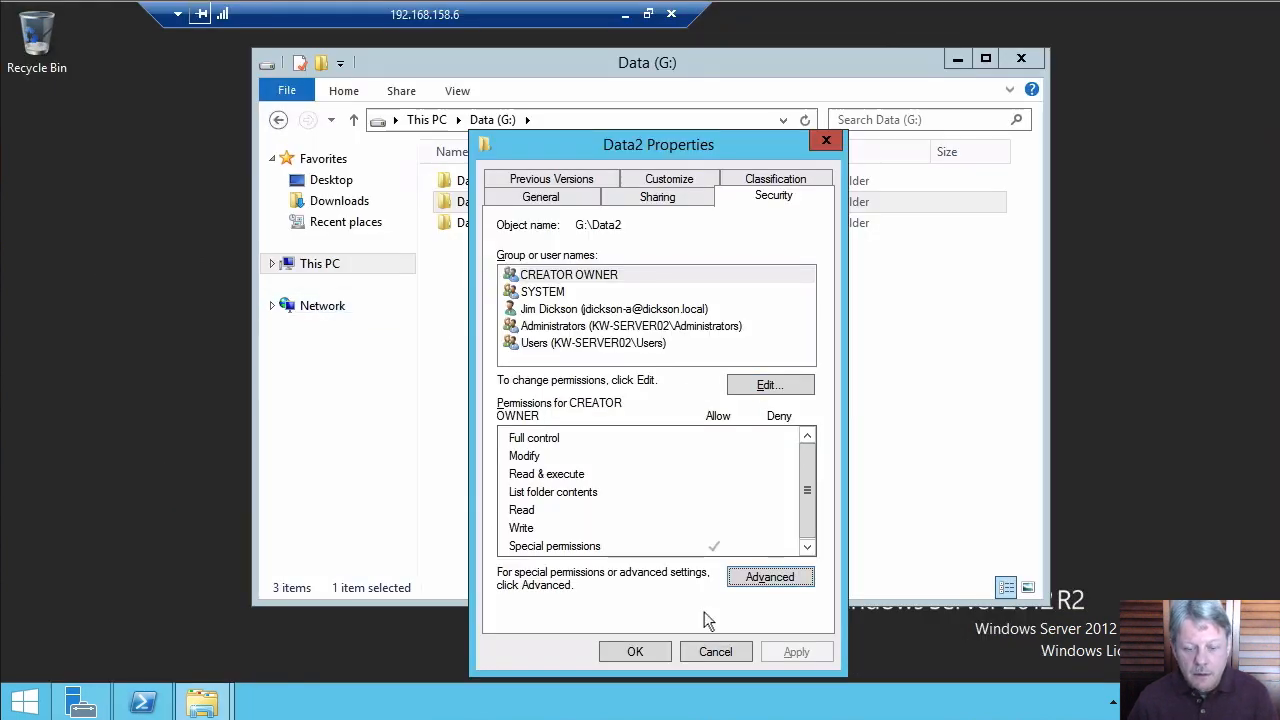
click(690, 652)
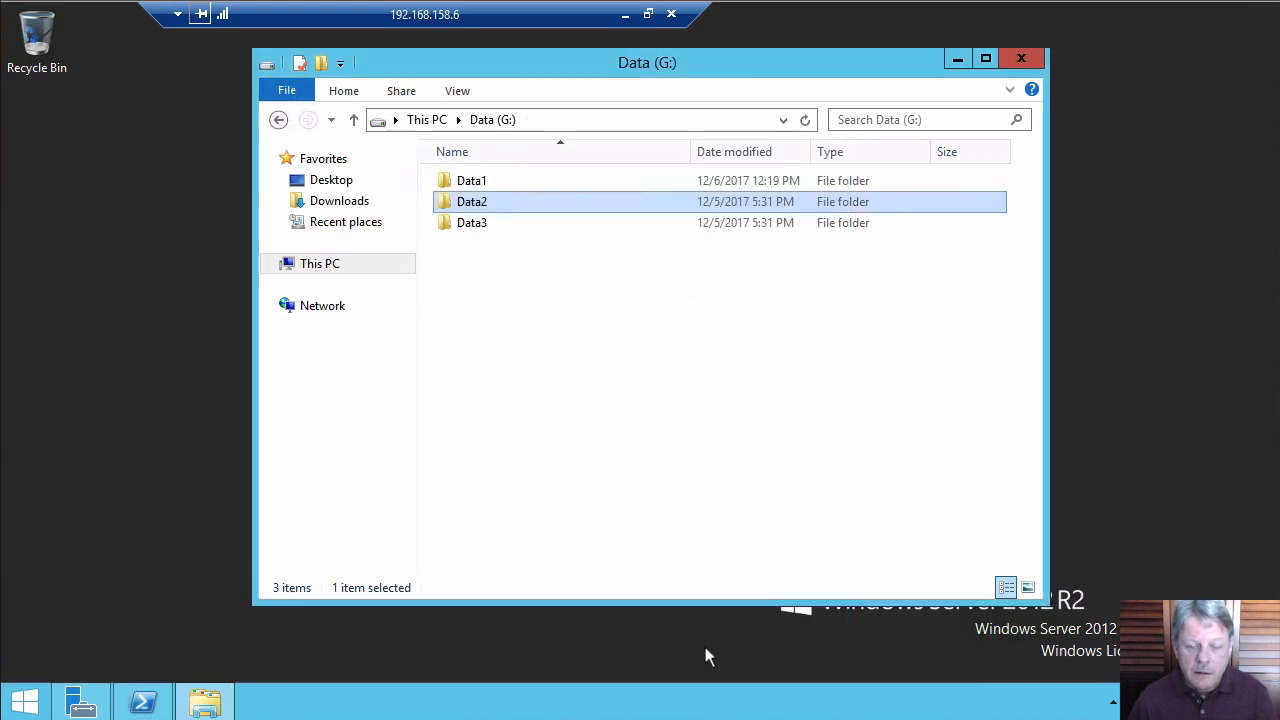
click(569, 364)
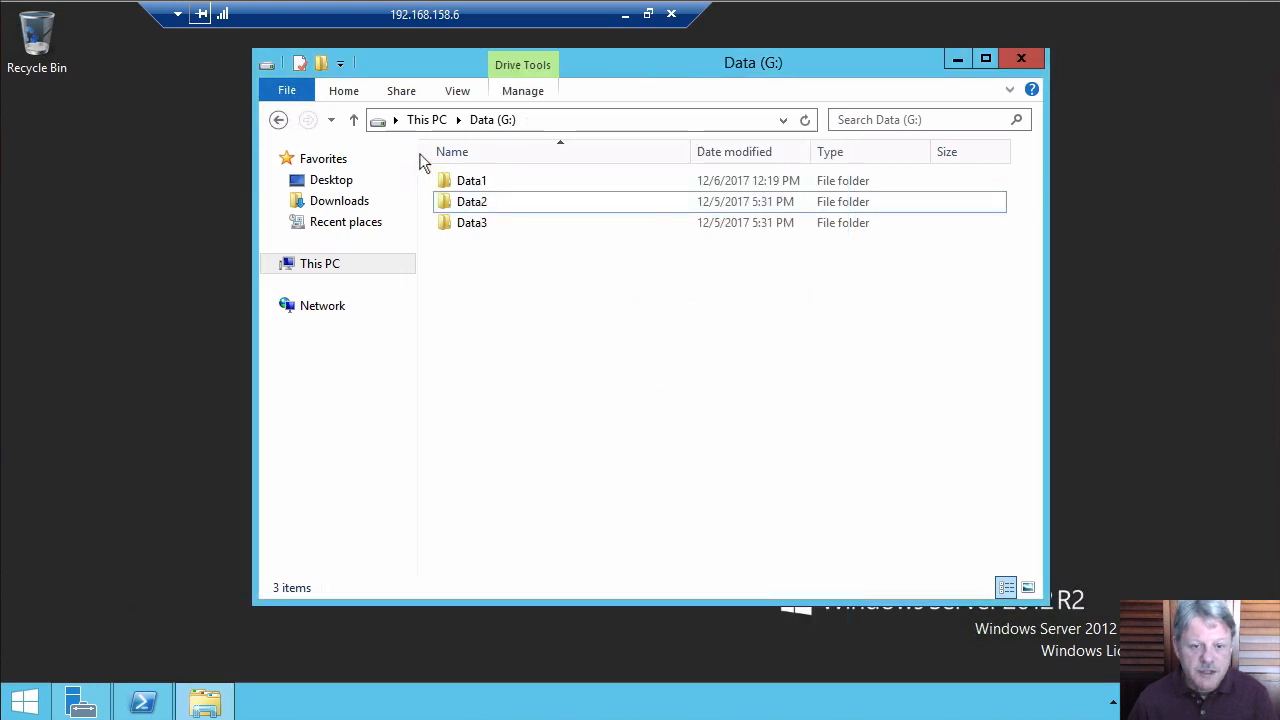
Try creating a folder in G:\Data2, dismiss the denial, and go back to Data (G:)
double_click(476, 203)
right_click(530, 293)
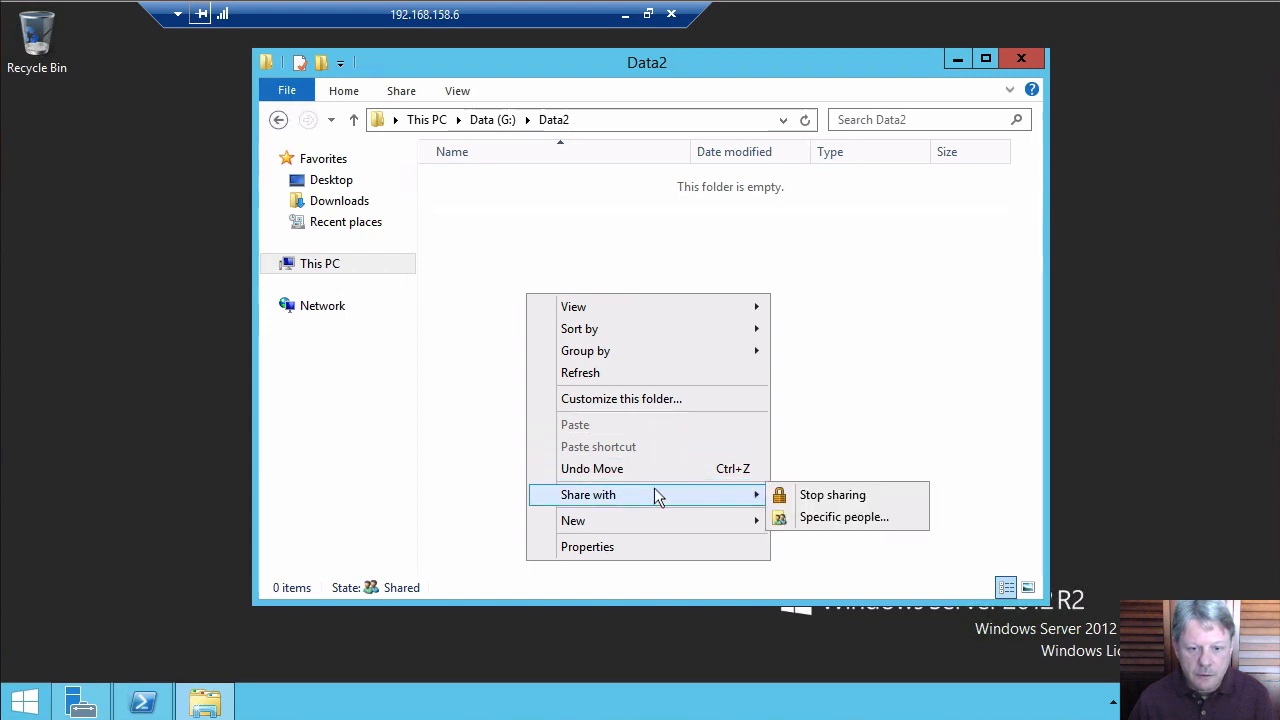
mouse_move(657, 515)
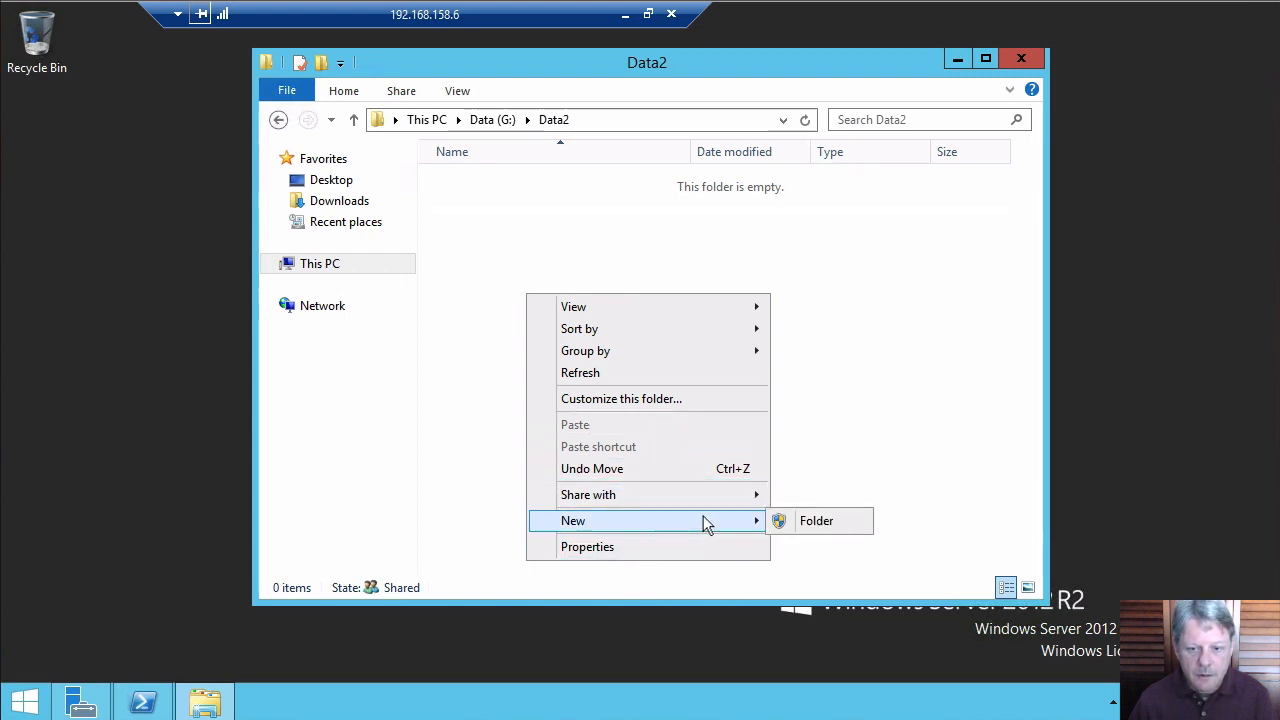
click(818, 518)
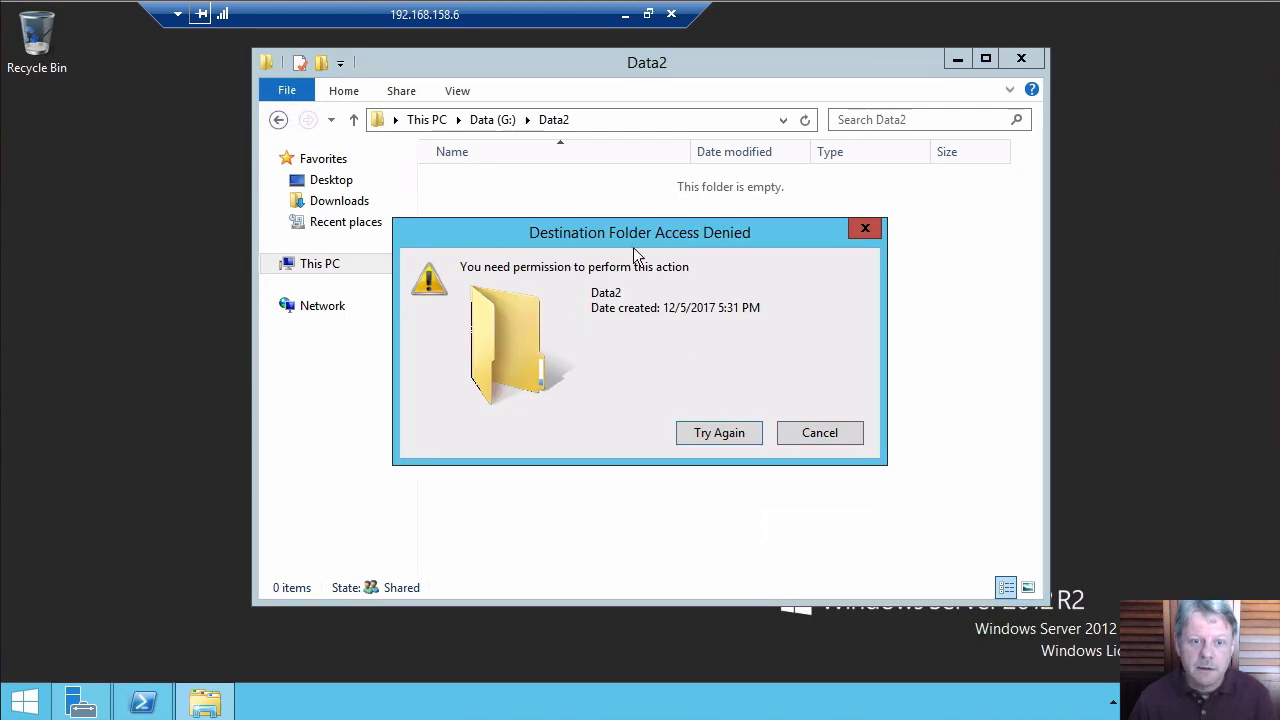
click(845, 432)
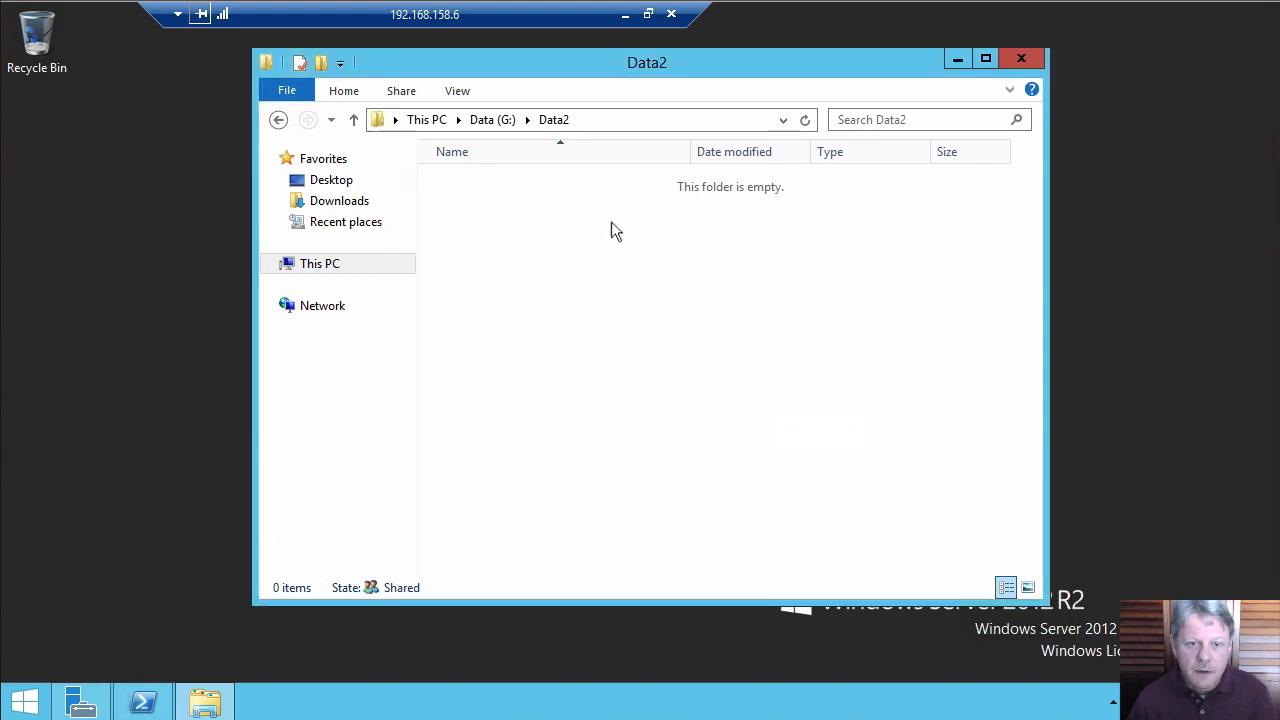
click(495, 121)
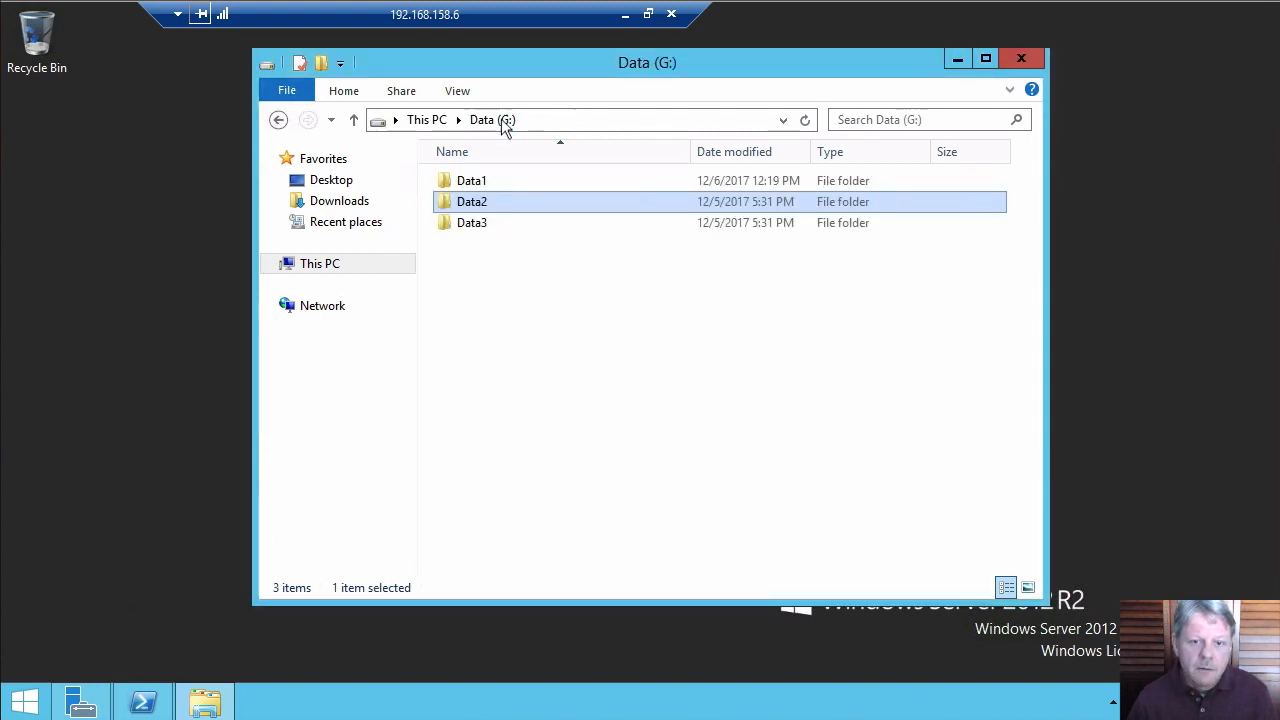
Open Data2's Advanced Security Settings from the Security tab of its Properties
right_click(482, 200)
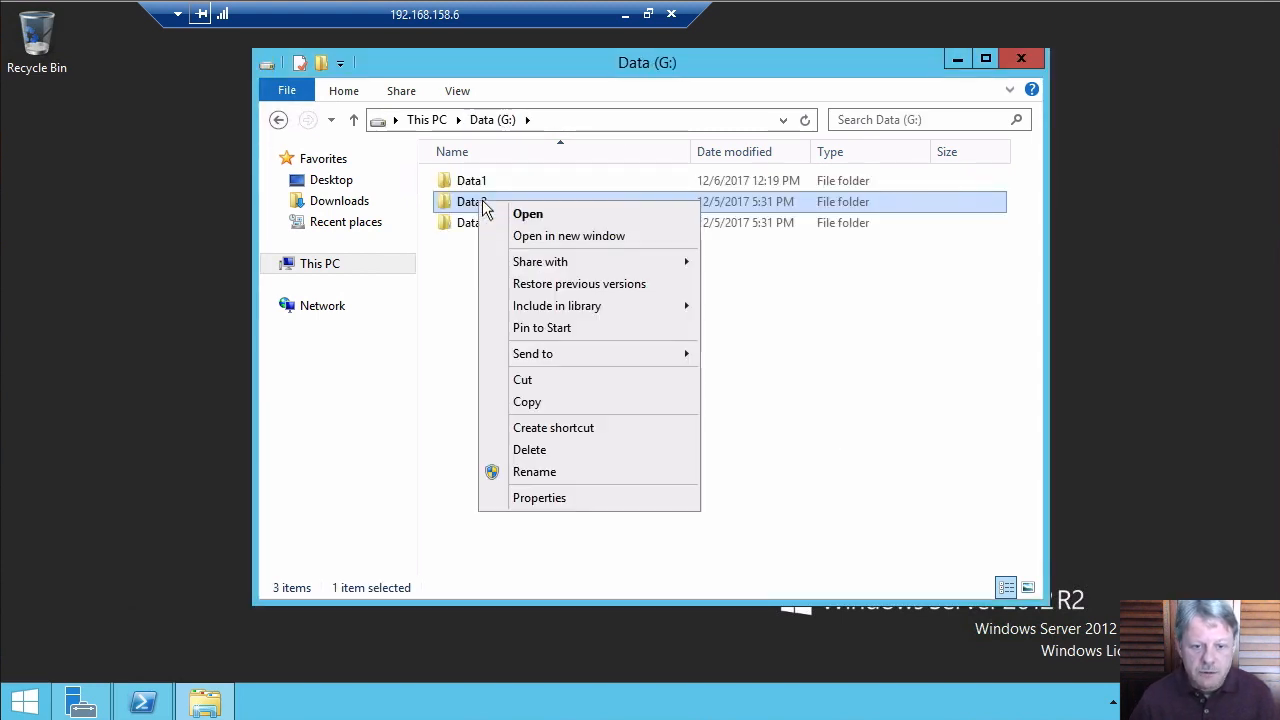
click(562, 498)
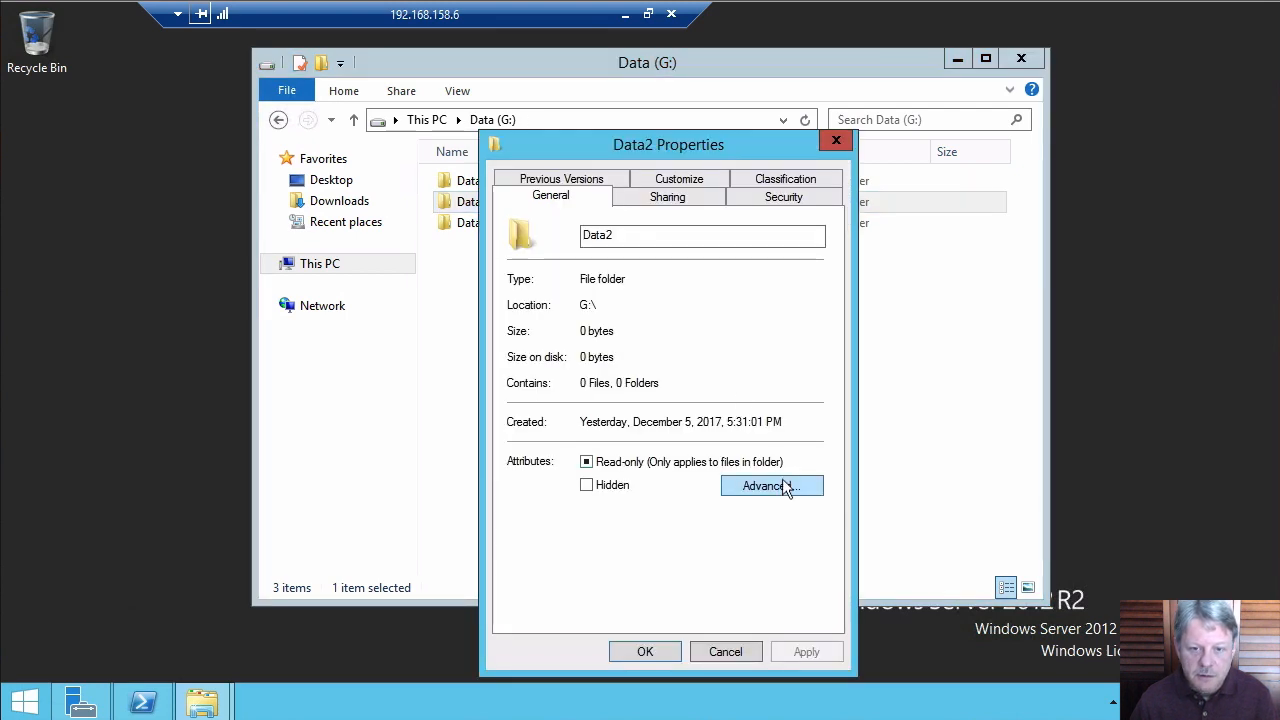
click(788, 200)
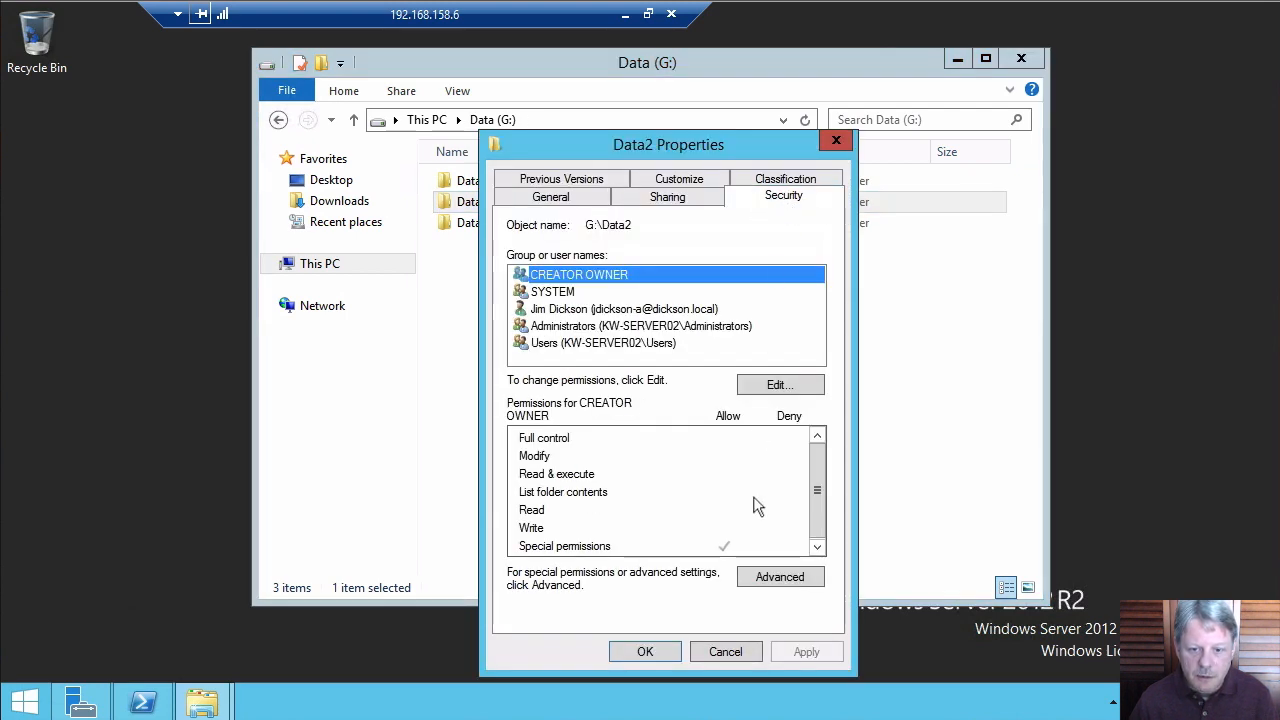
click(770, 580)
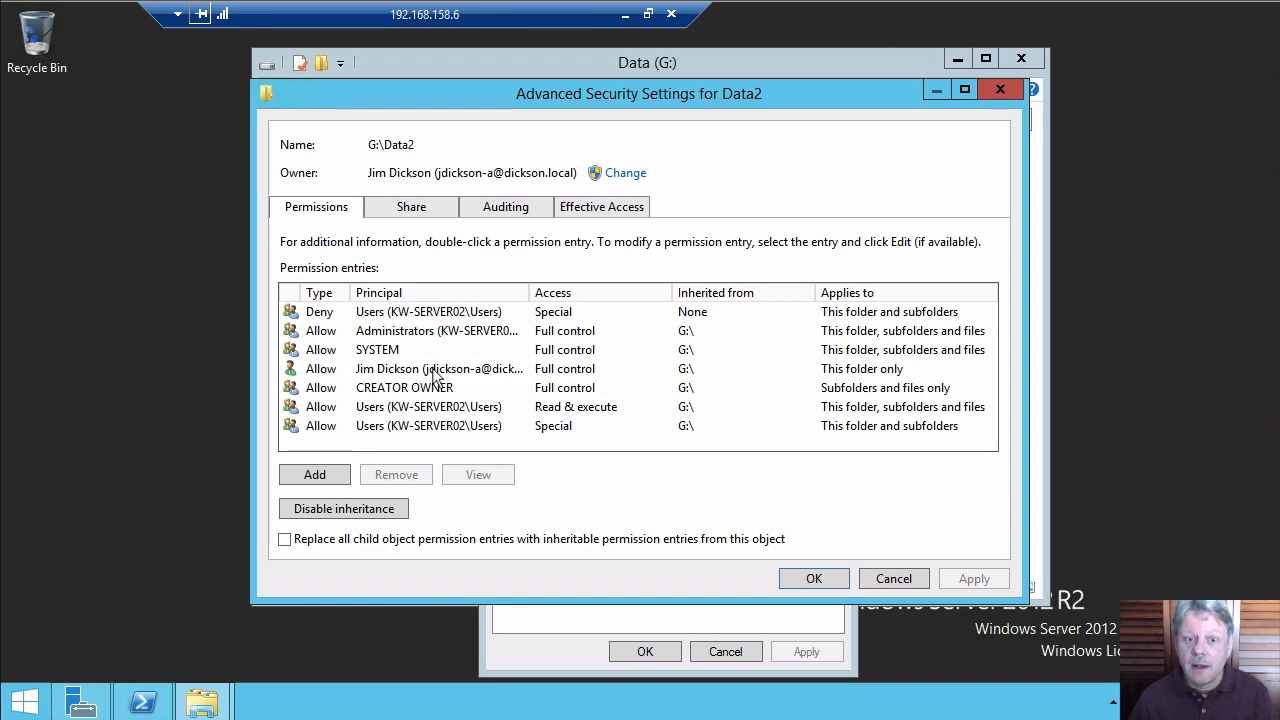
Remove the Deny entry for Users and select the Users Special entry
click(430, 312)
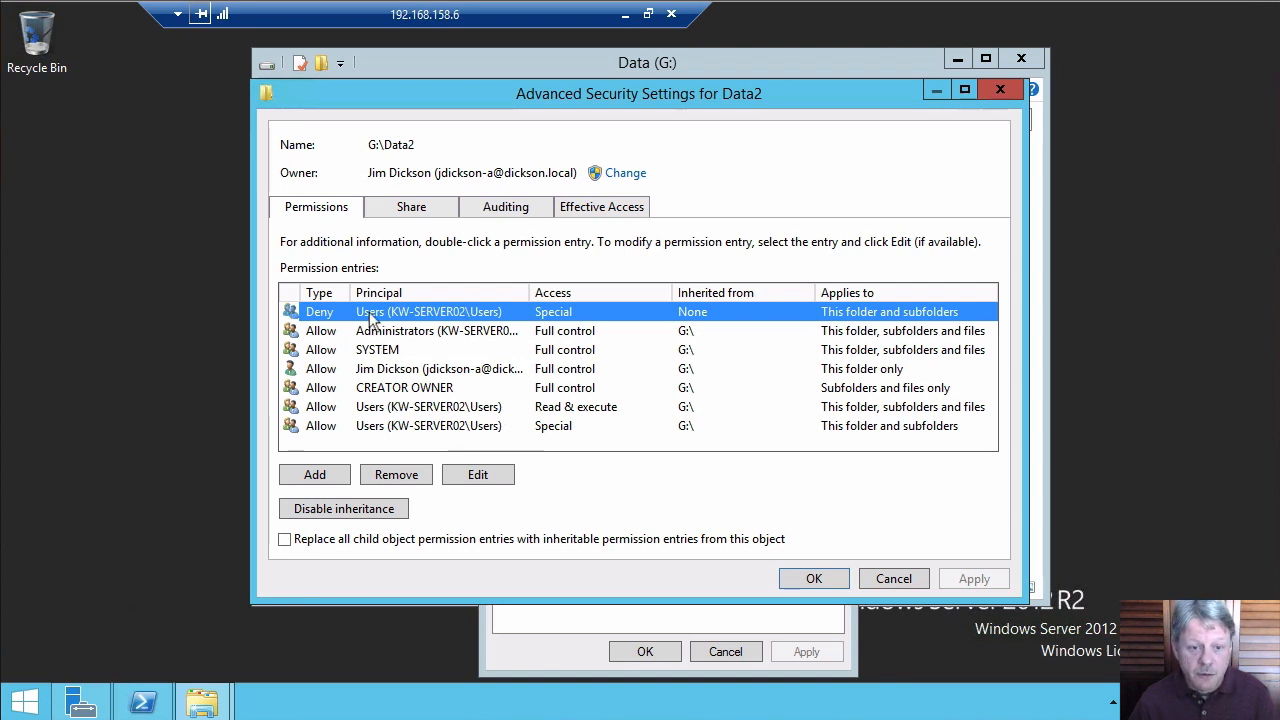
click(395, 476)
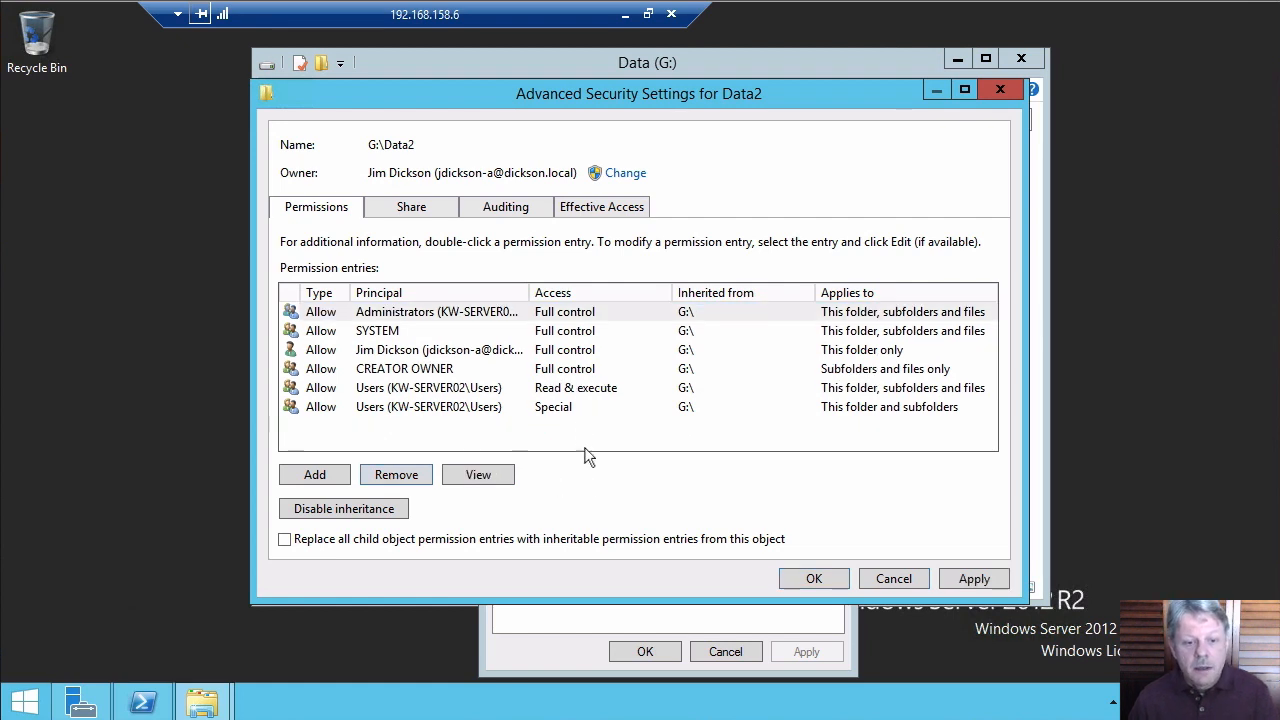
click(430, 410)
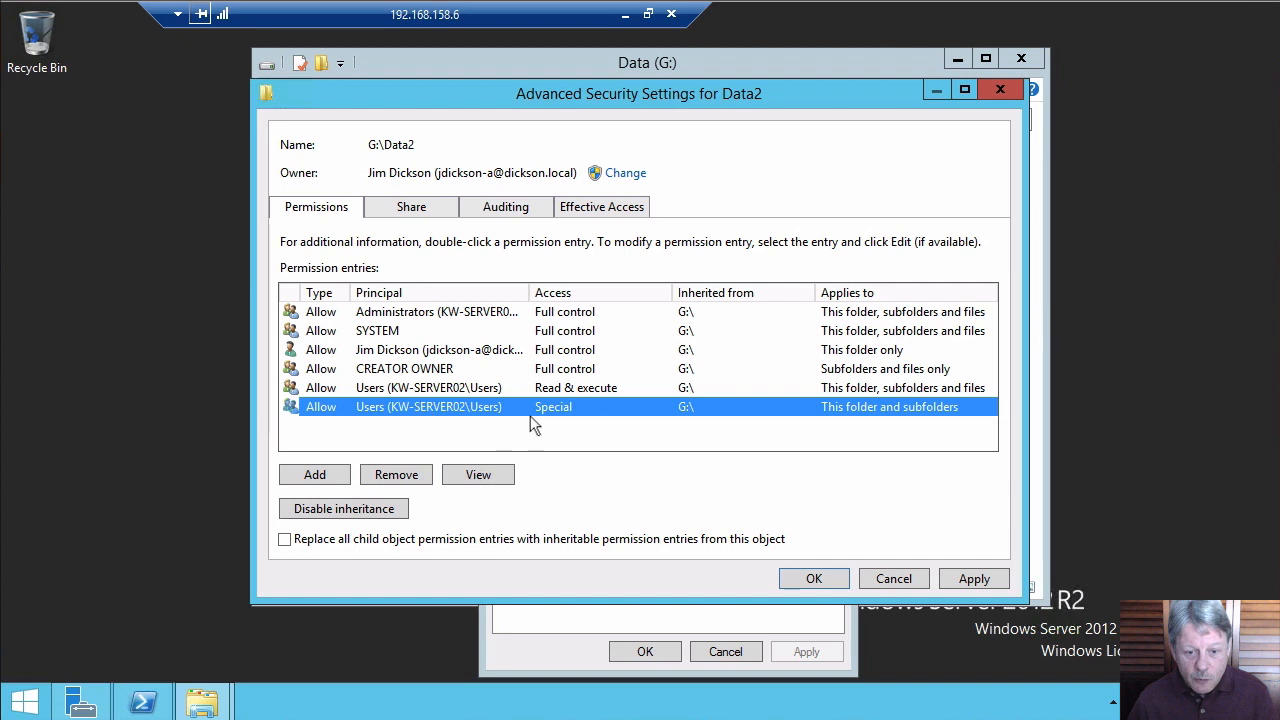
Disable inheritance on Data2, converting entries to explicit, then remove the Users Special entry
click(418, 478)
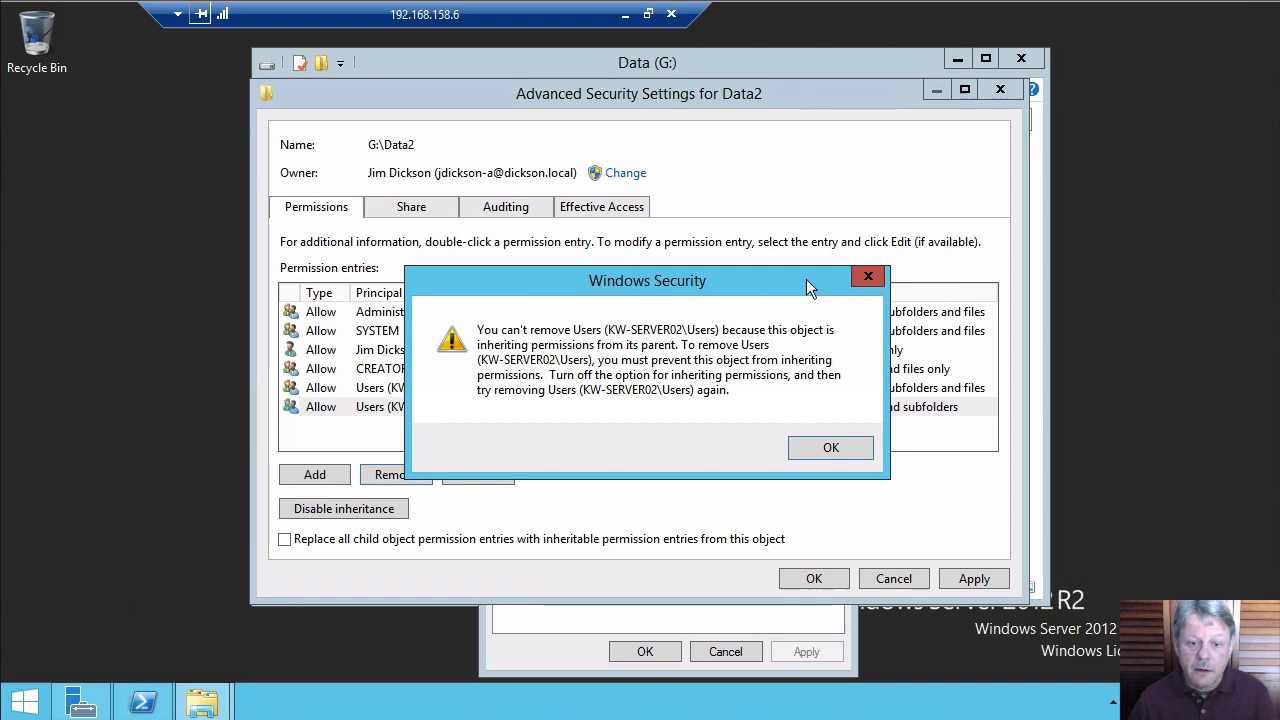
click(826, 444)
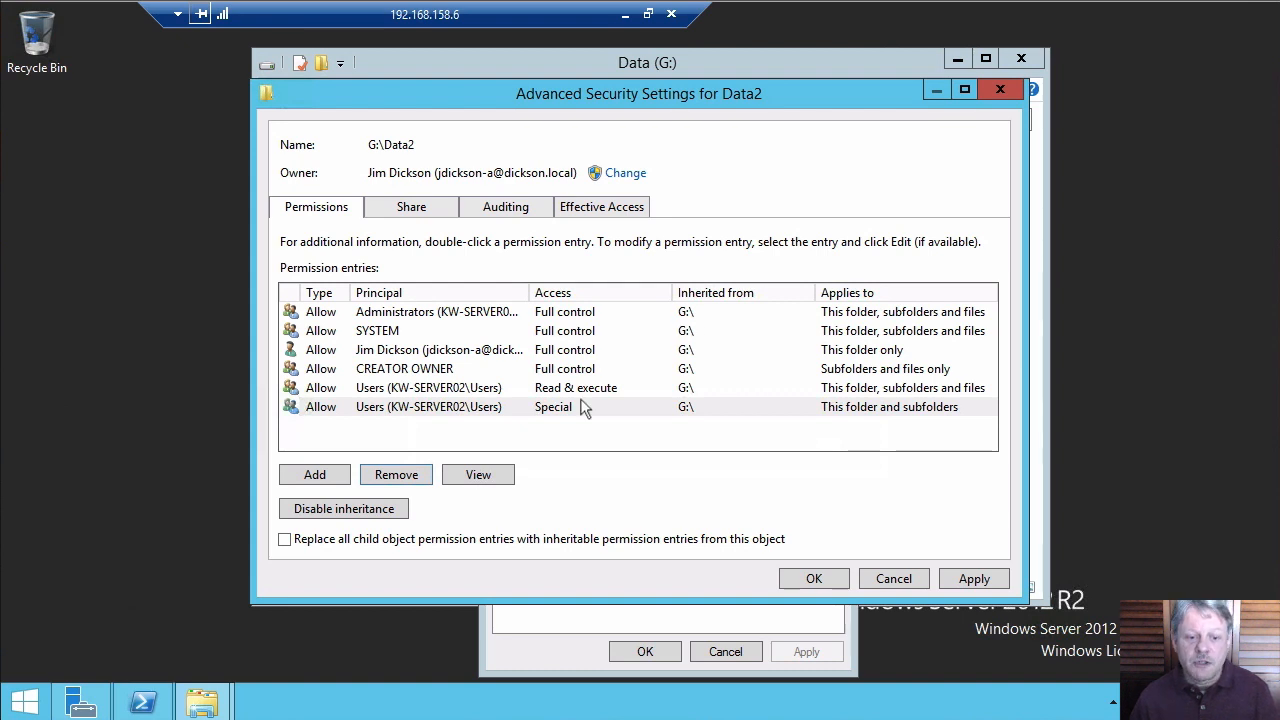
click(359, 512)
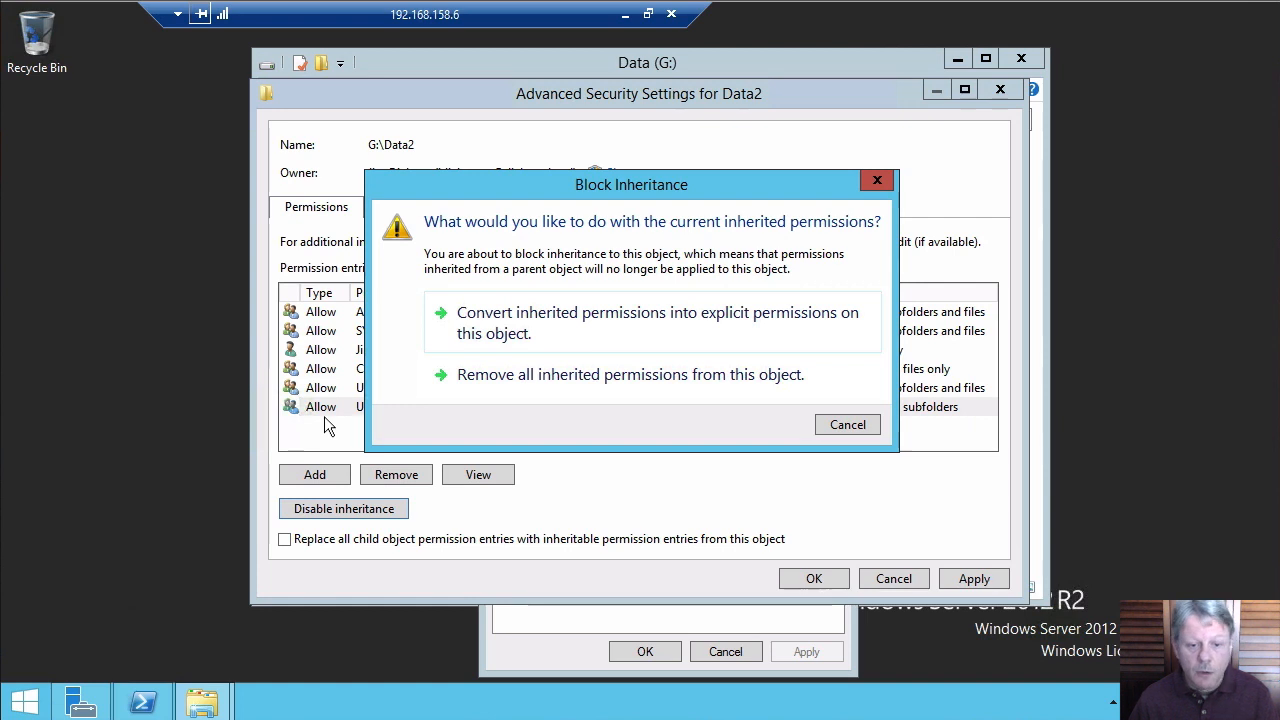
click(645, 333)
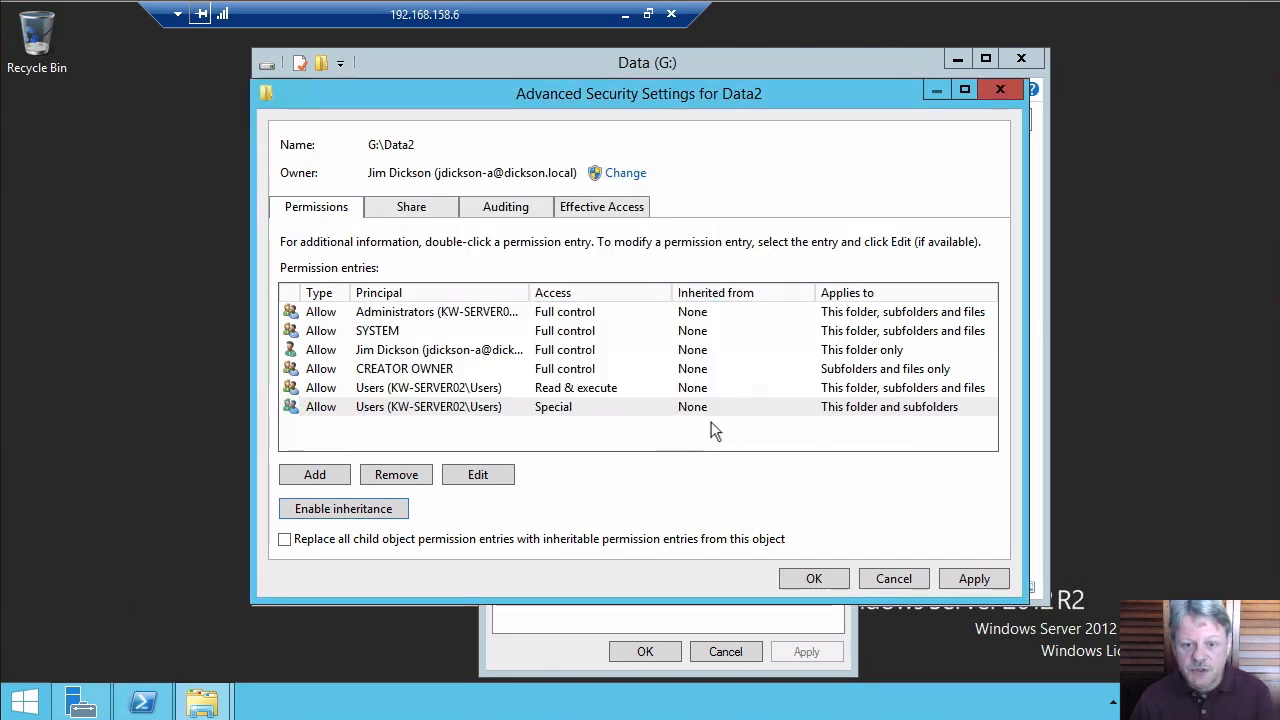
click(422, 404)
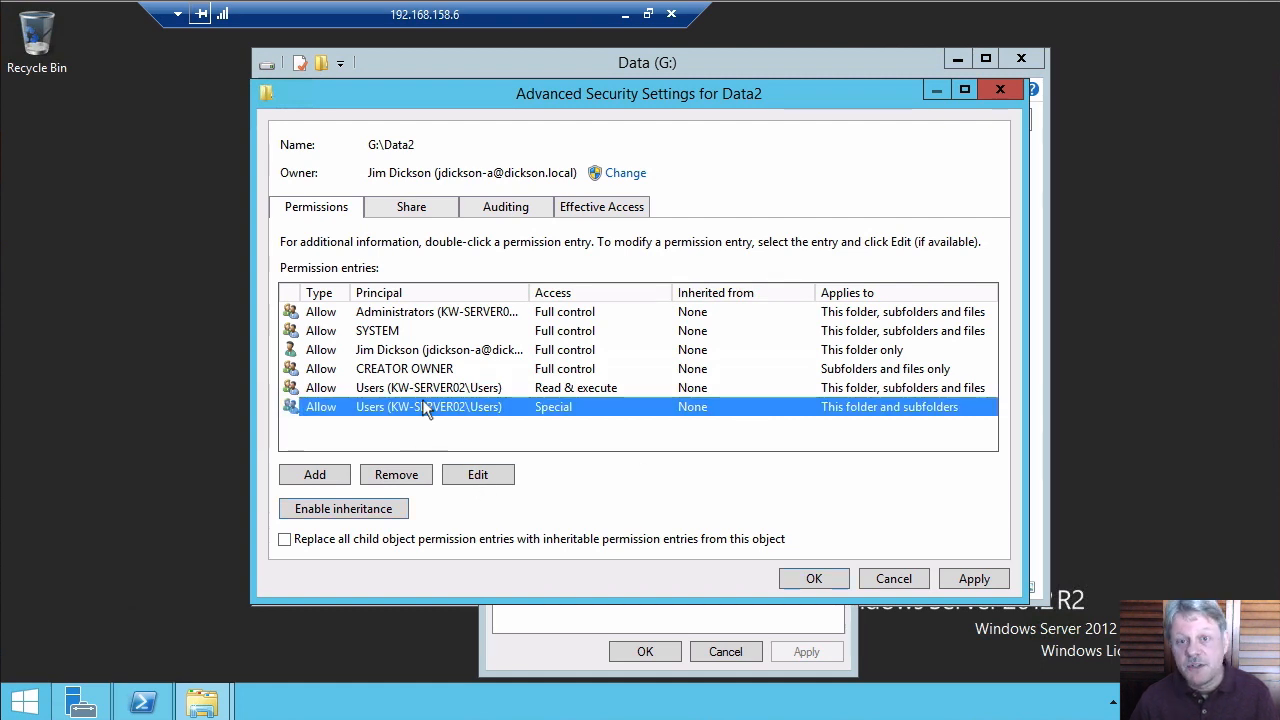
click(402, 477)
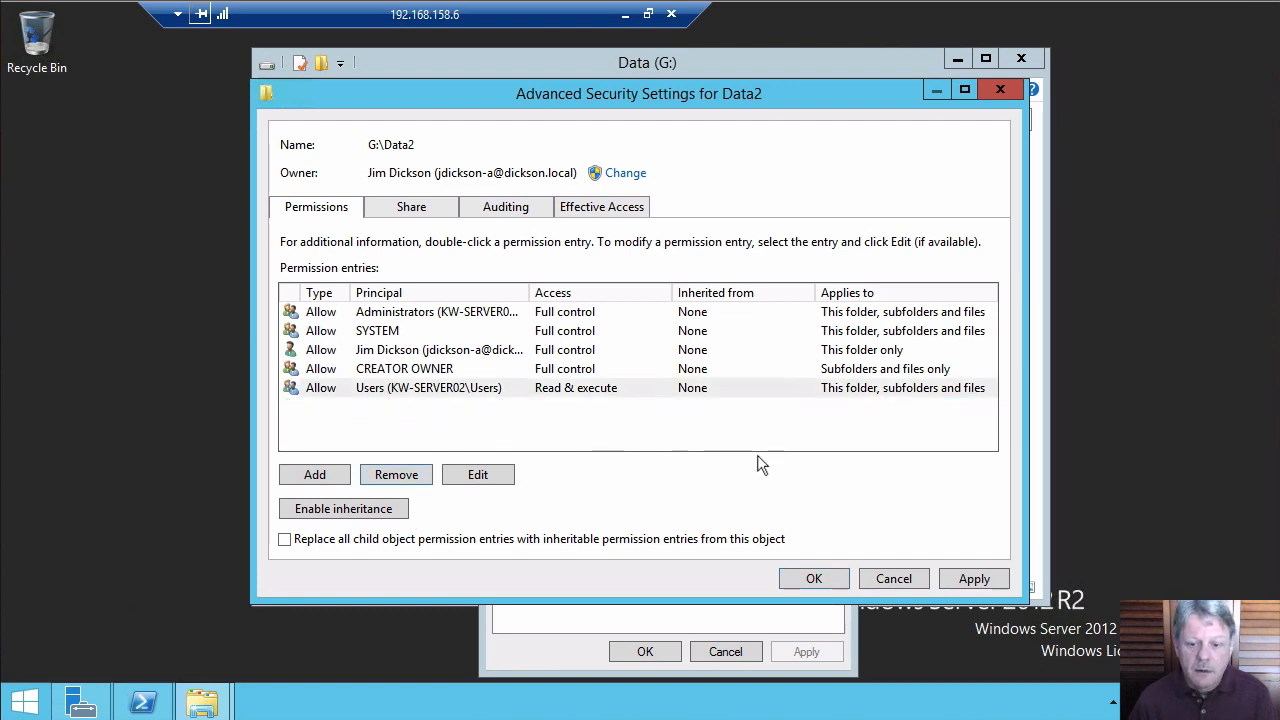
Apply Data2's five-entry explicit permission set and close Advanced Security Settings with OK
click(970, 585)
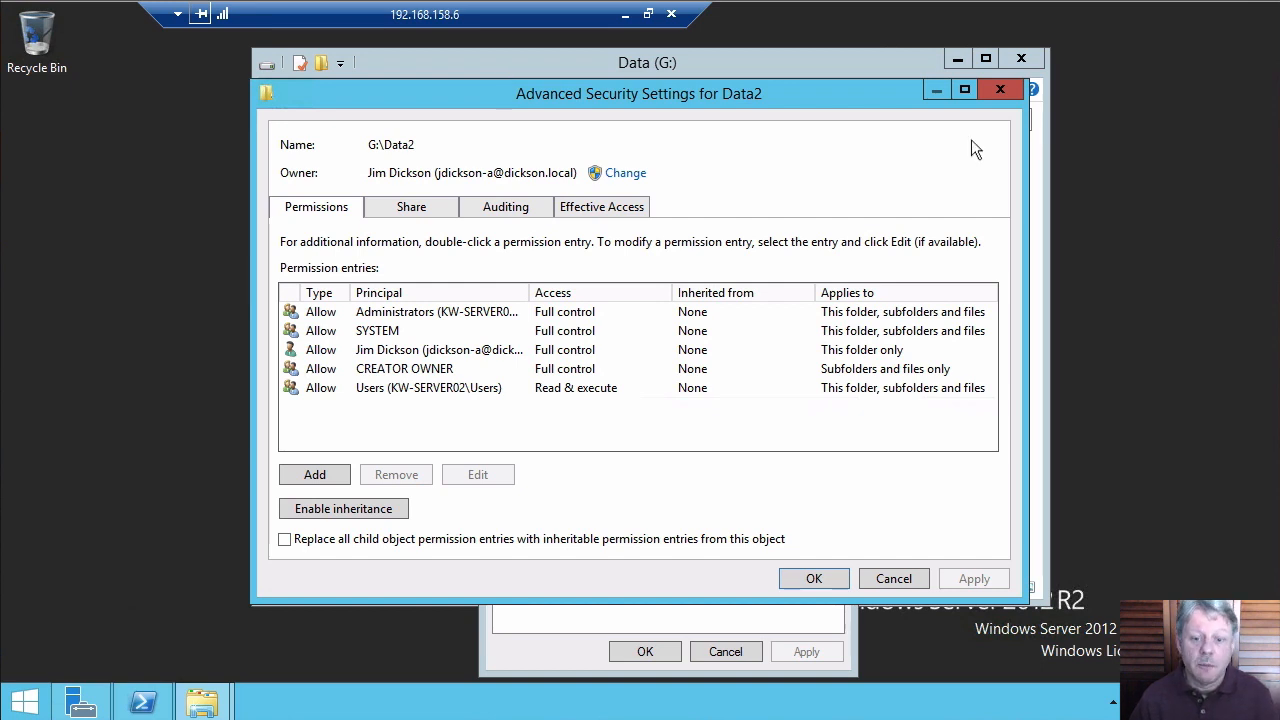
click(815, 577)
Close Data2 Properties and create a new folder named Folder1 inside G:\Data2
click(645, 651)
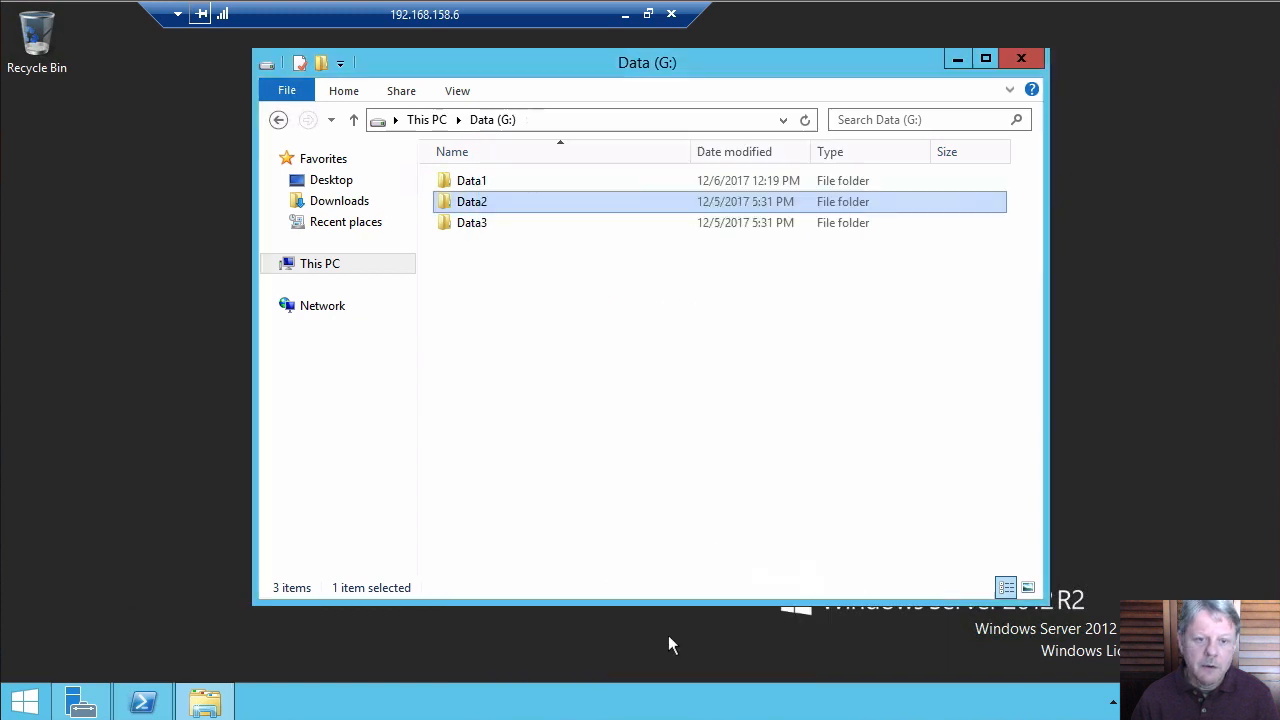
double_click(470, 204)
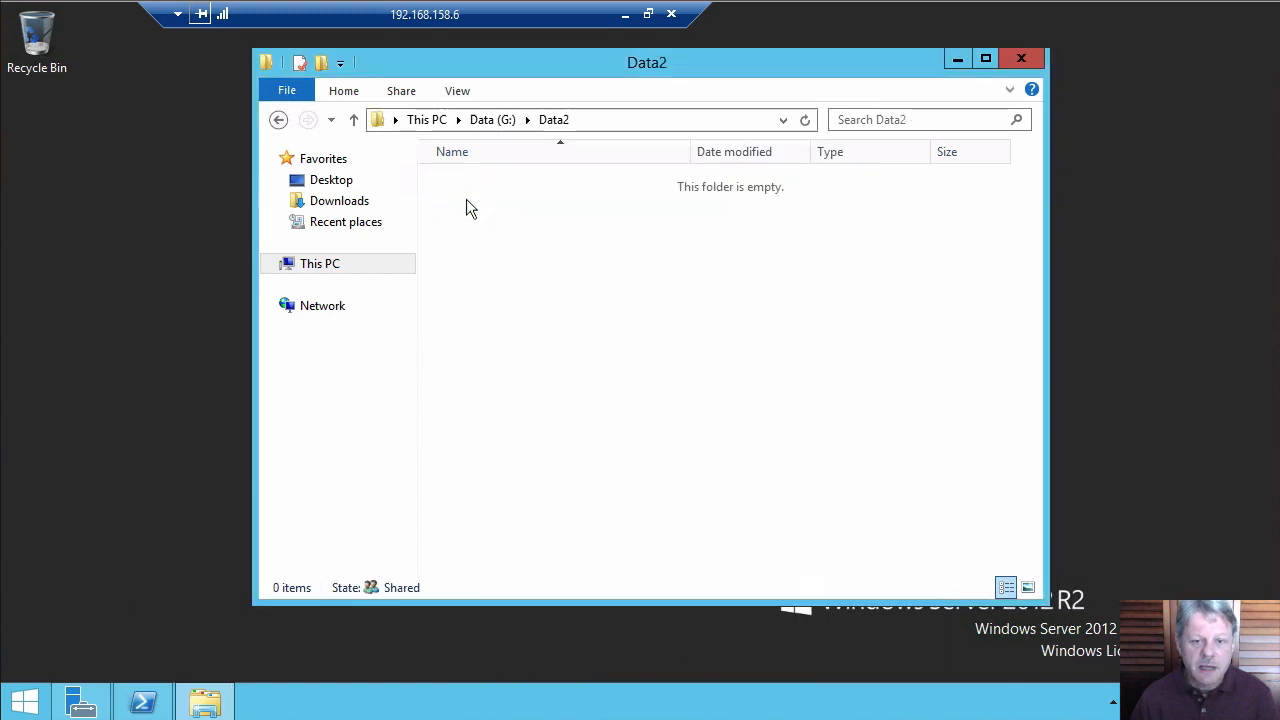
right_click(538, 298)
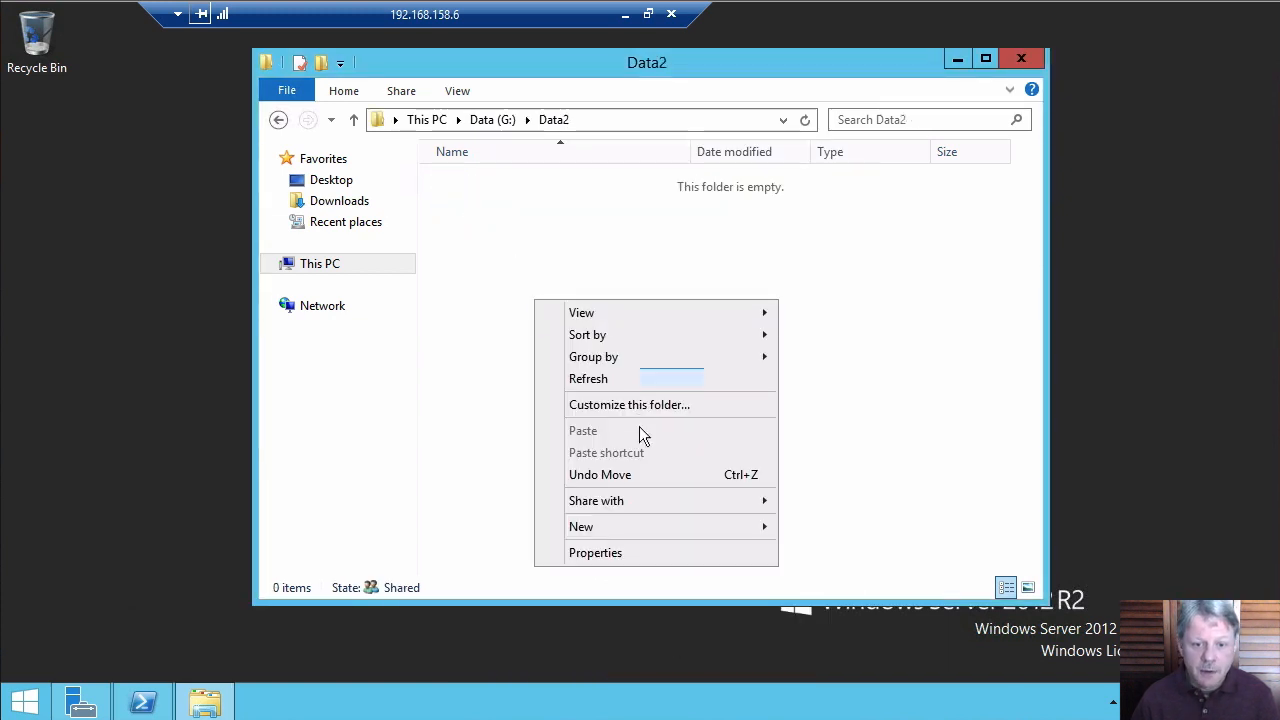
mouse_move(634, 523)
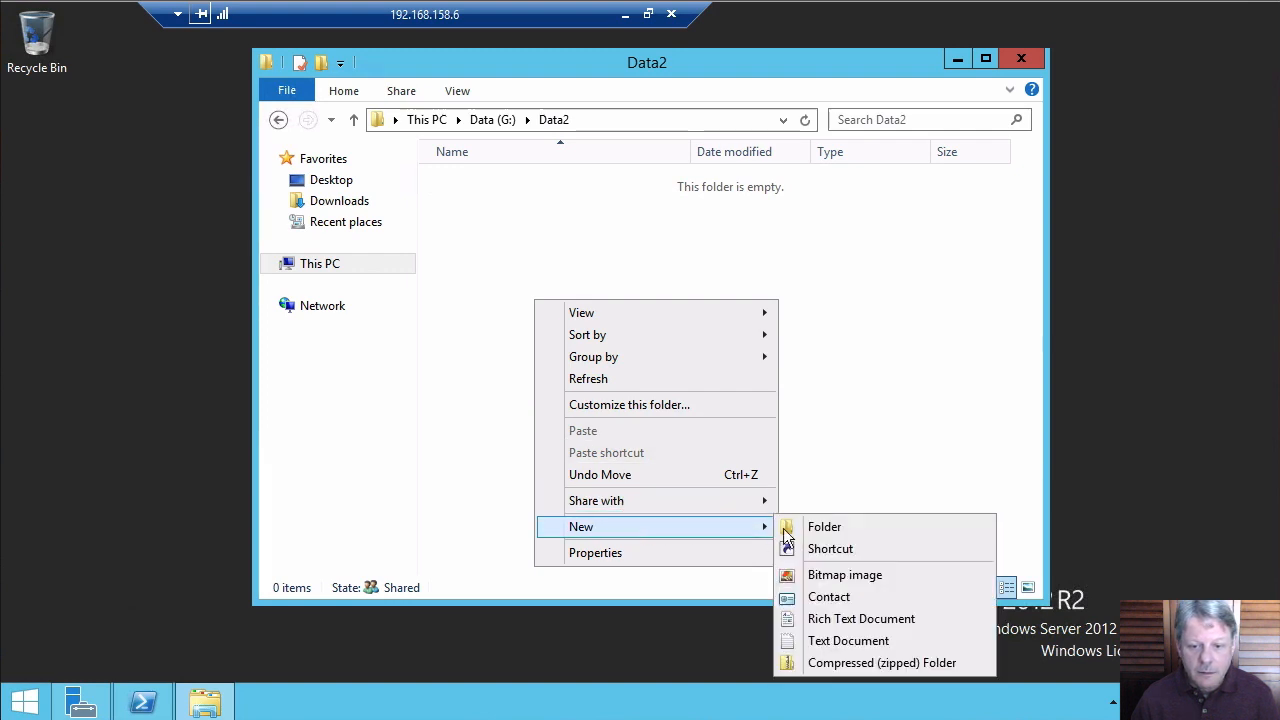
click(828, 524)
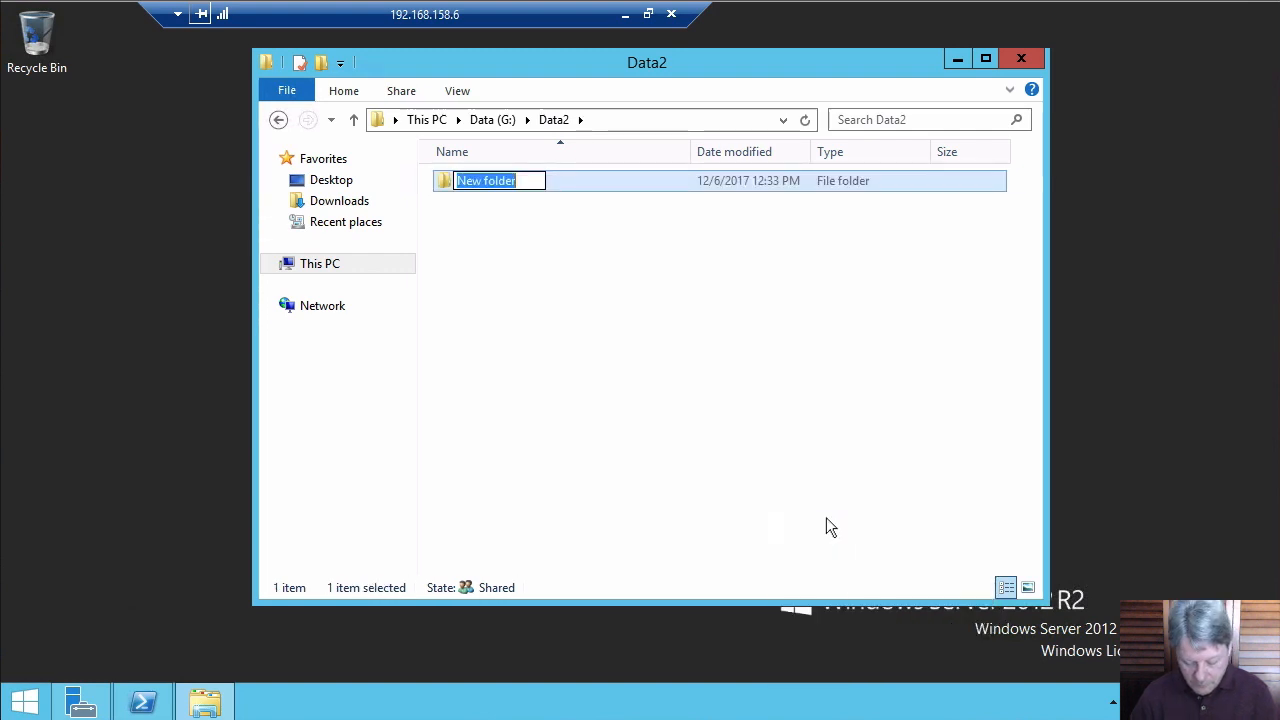
text(Folder1)
key(Return)
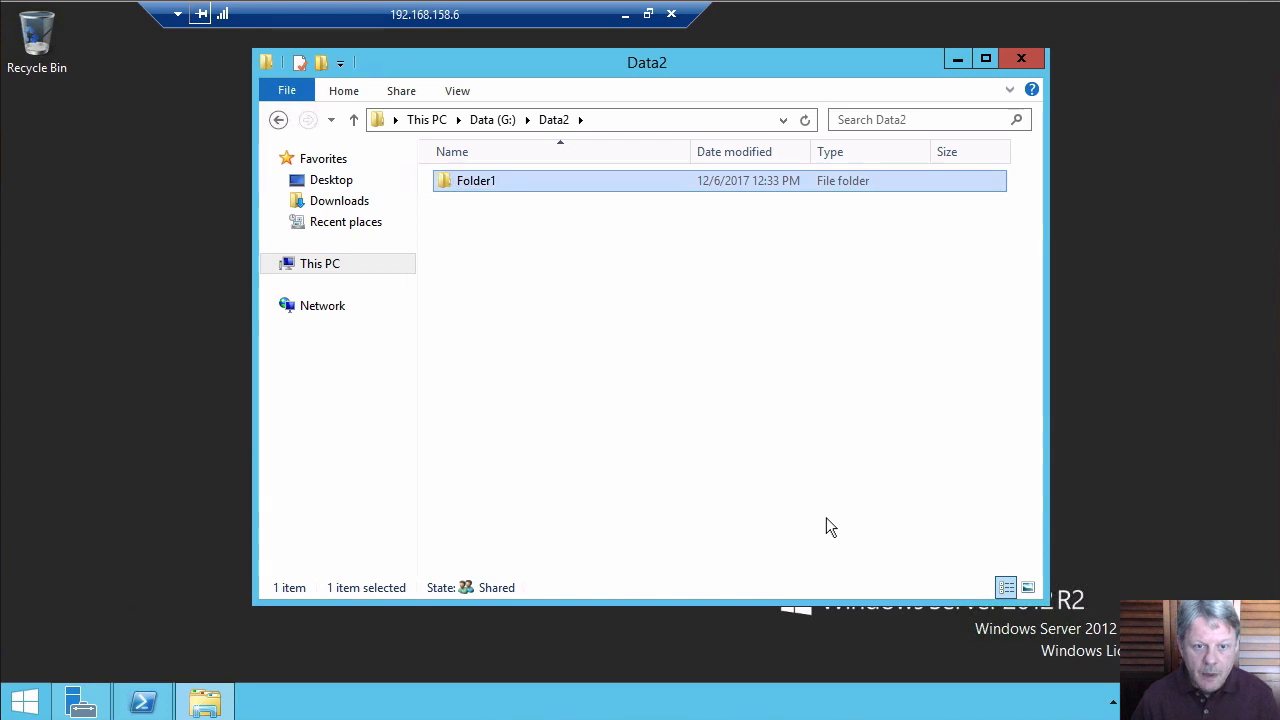
right_click(452, 188)
Review Folder1's inherited permissions on its Security tab and in Advanced settings, then cancel
click(548, 478)
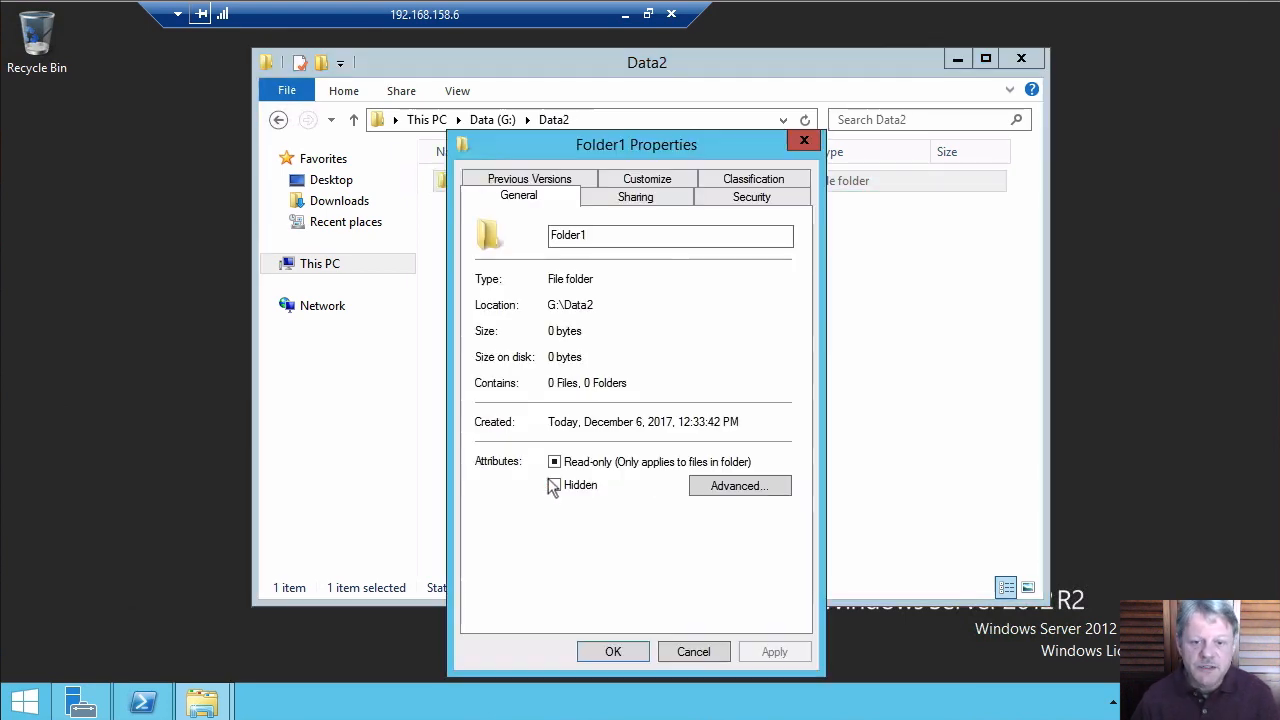
click(770, 196)
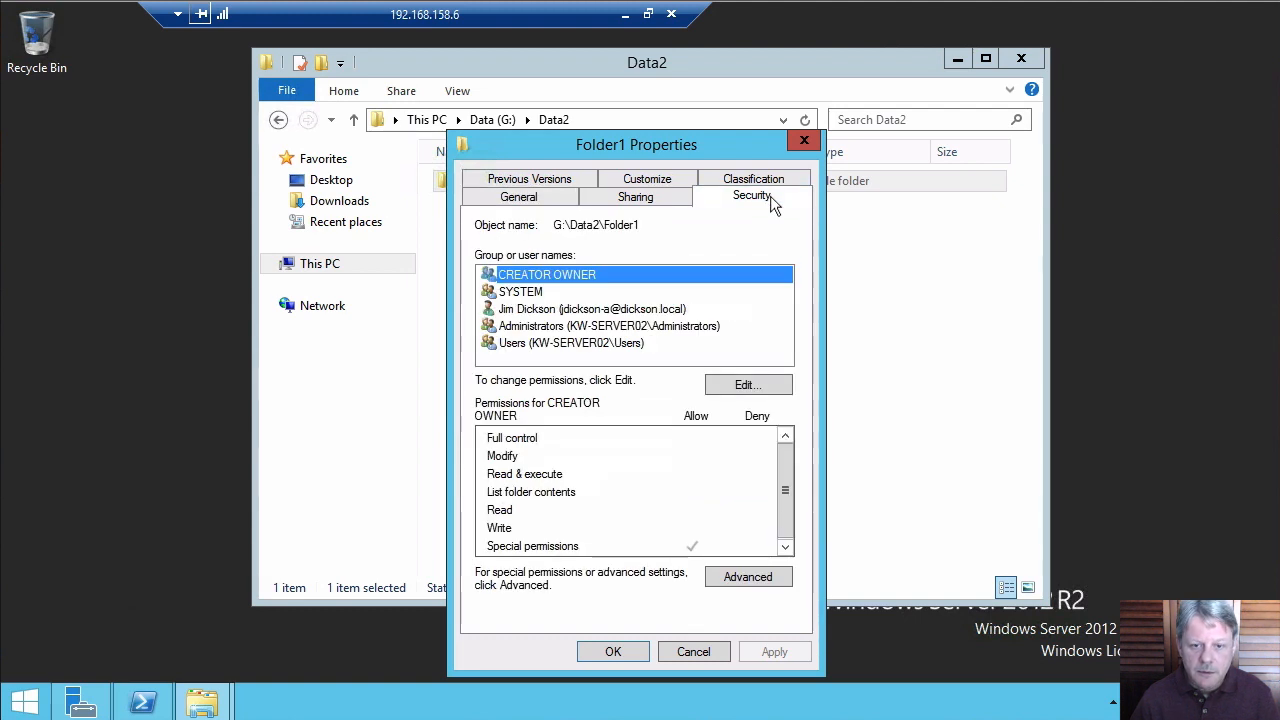
click(765, 578)
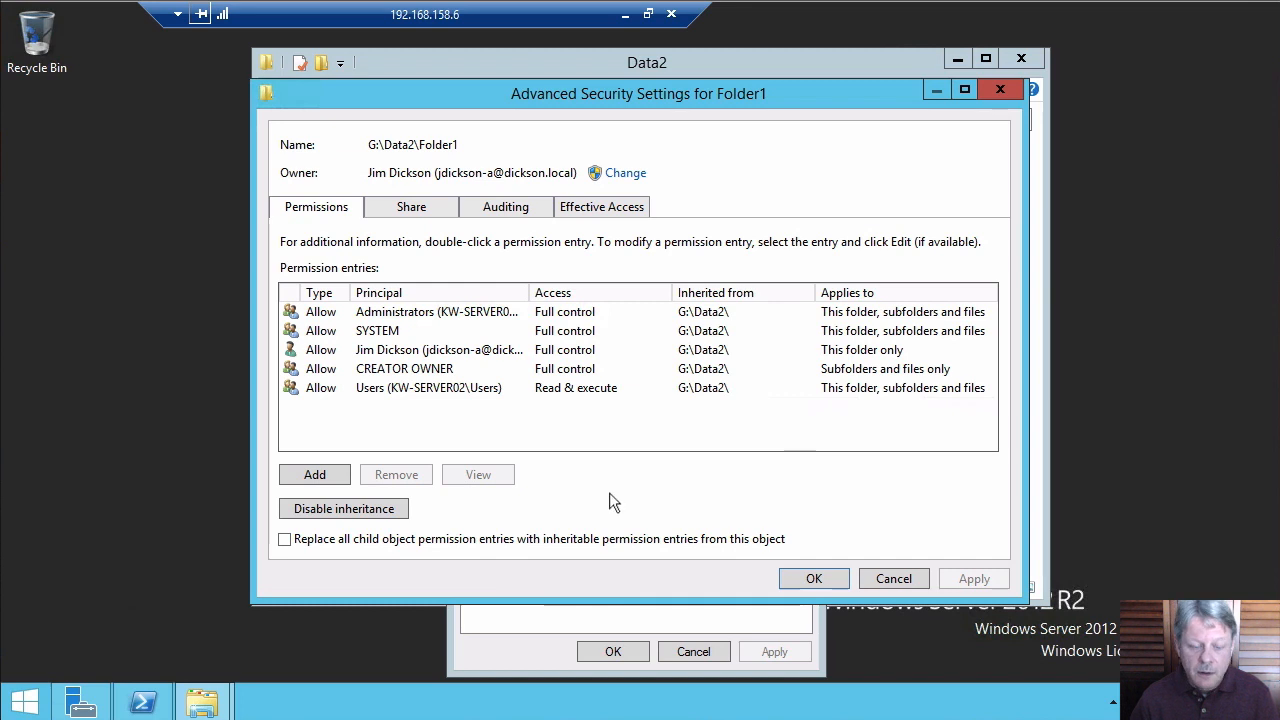
click(893, 579)
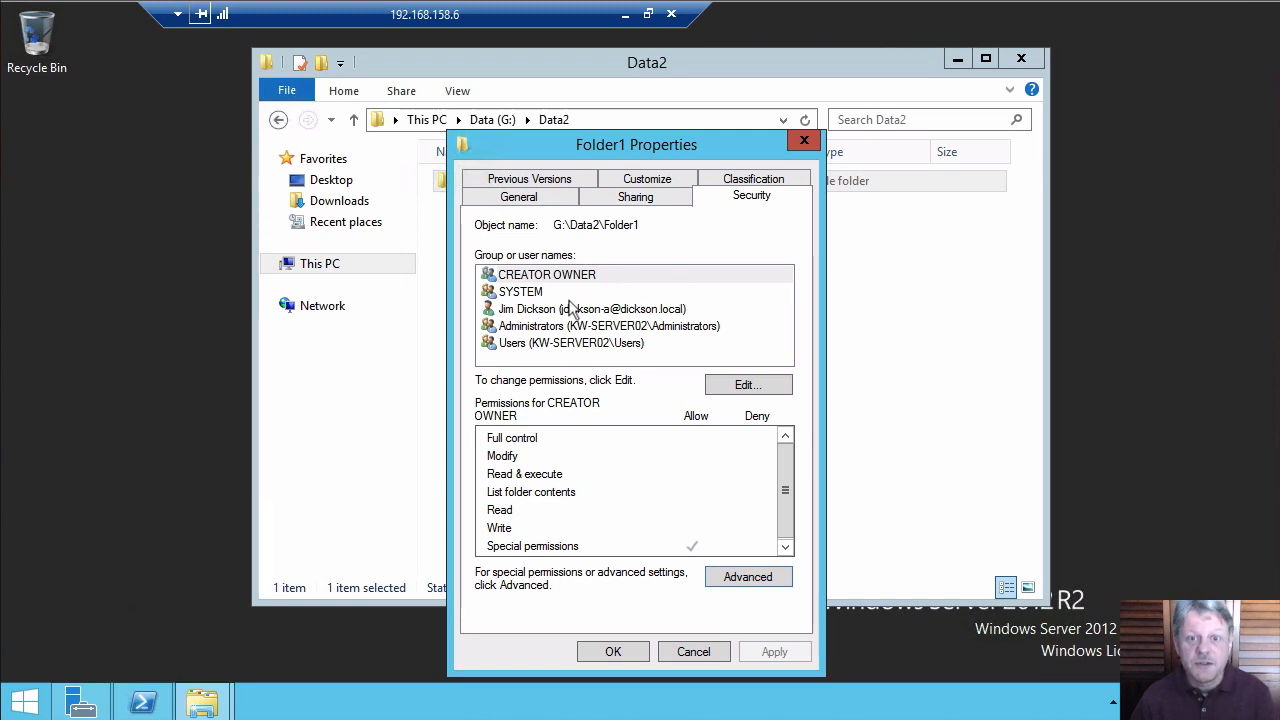
Add Group1 to Folder1's permissions and tick Allow for Write, alongside the default read rights
click(749, 388)
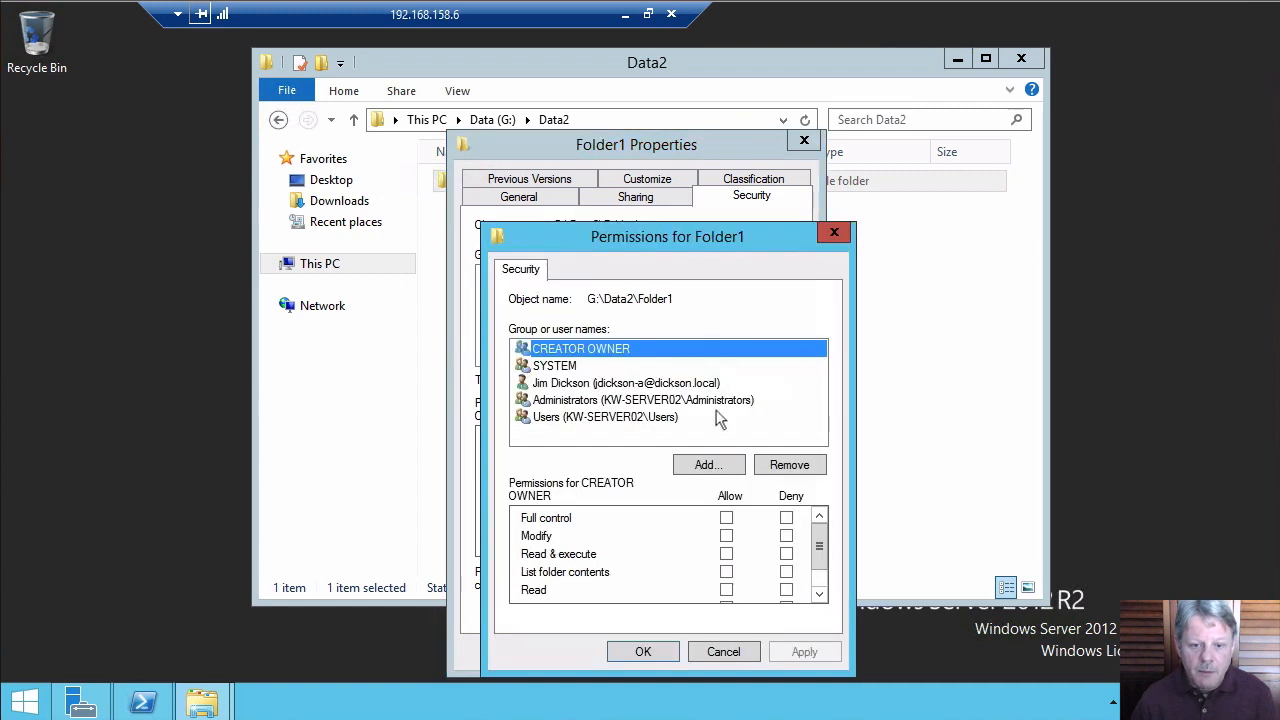
drag(603, 228, 551, 163)
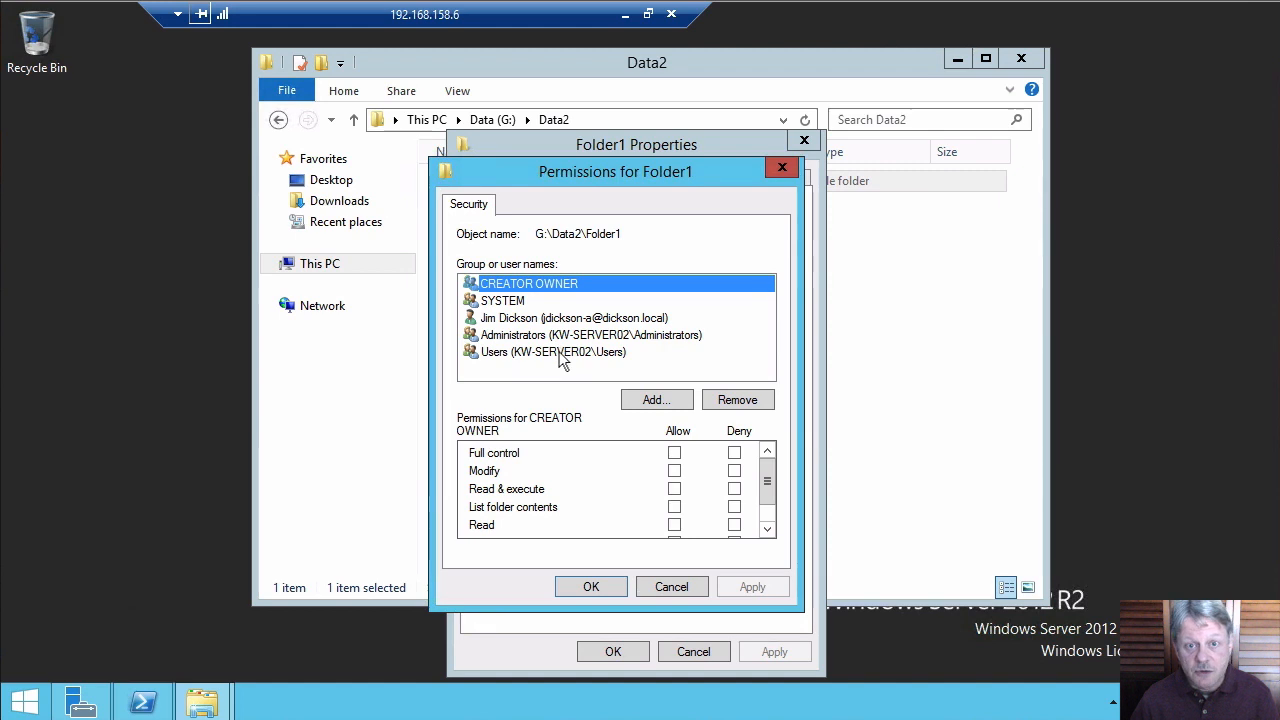
click(650, 401)
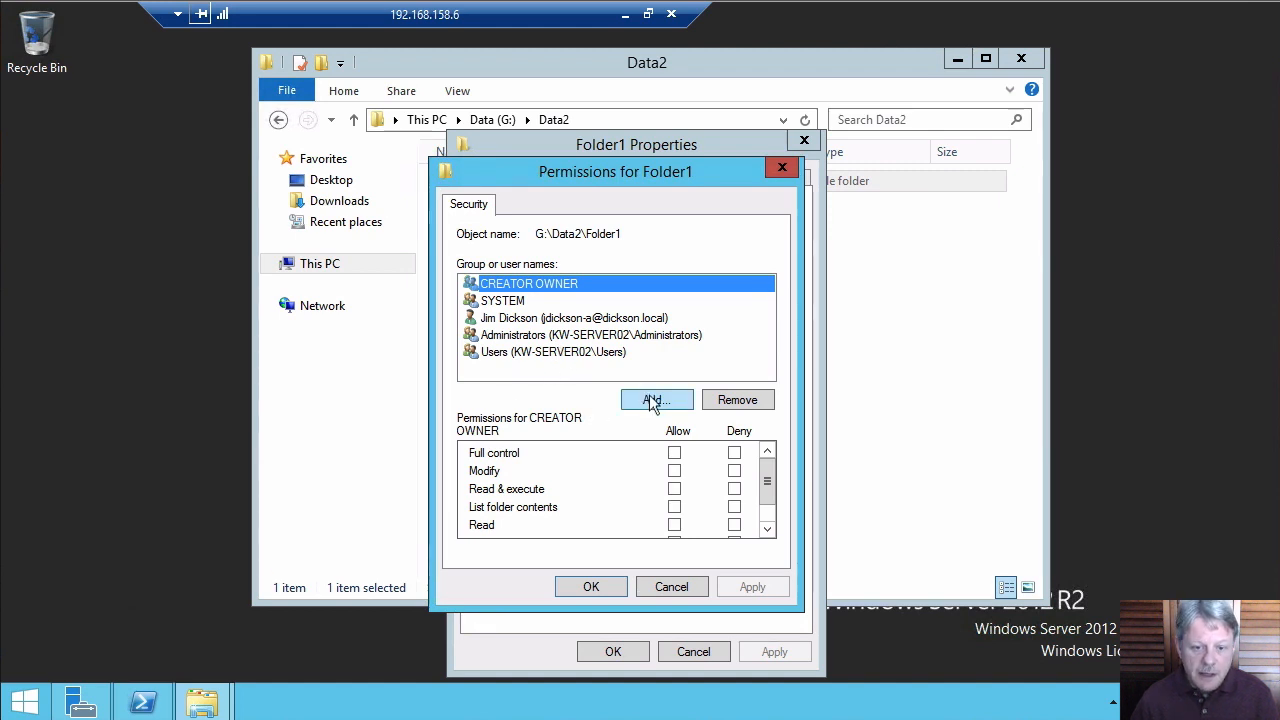
text(g)
key(Return)
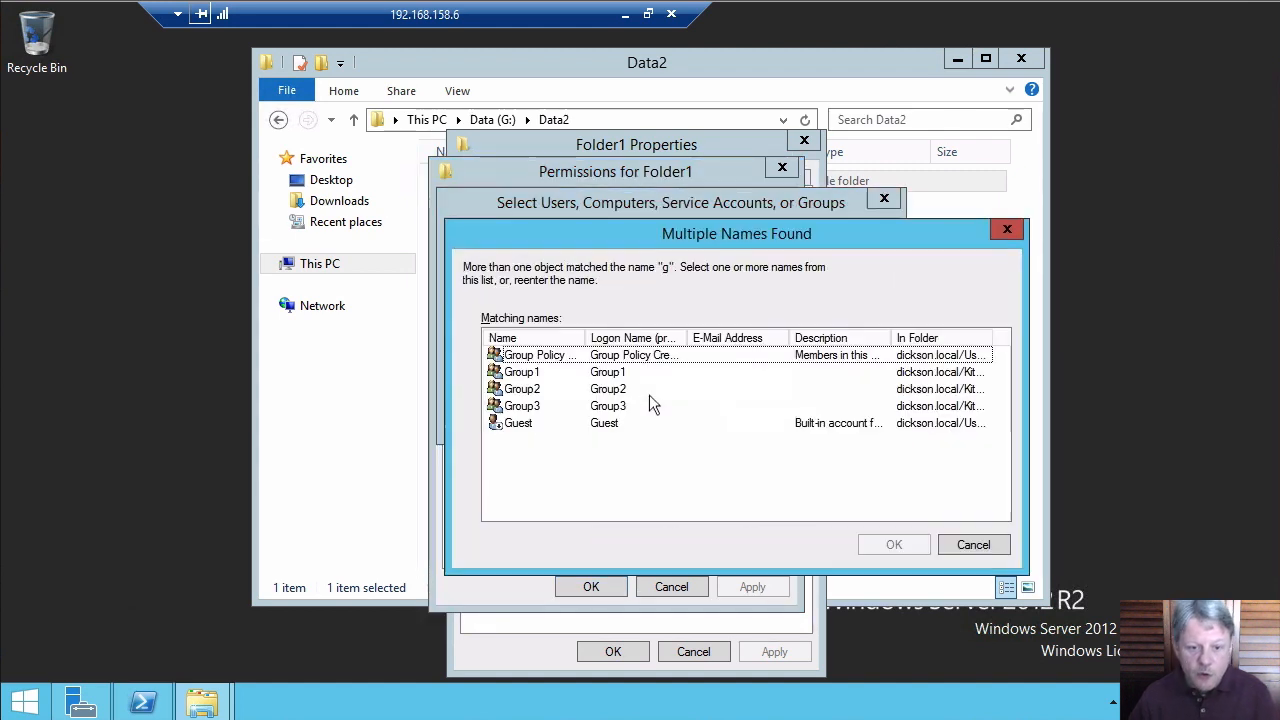
double_click(506, 372)
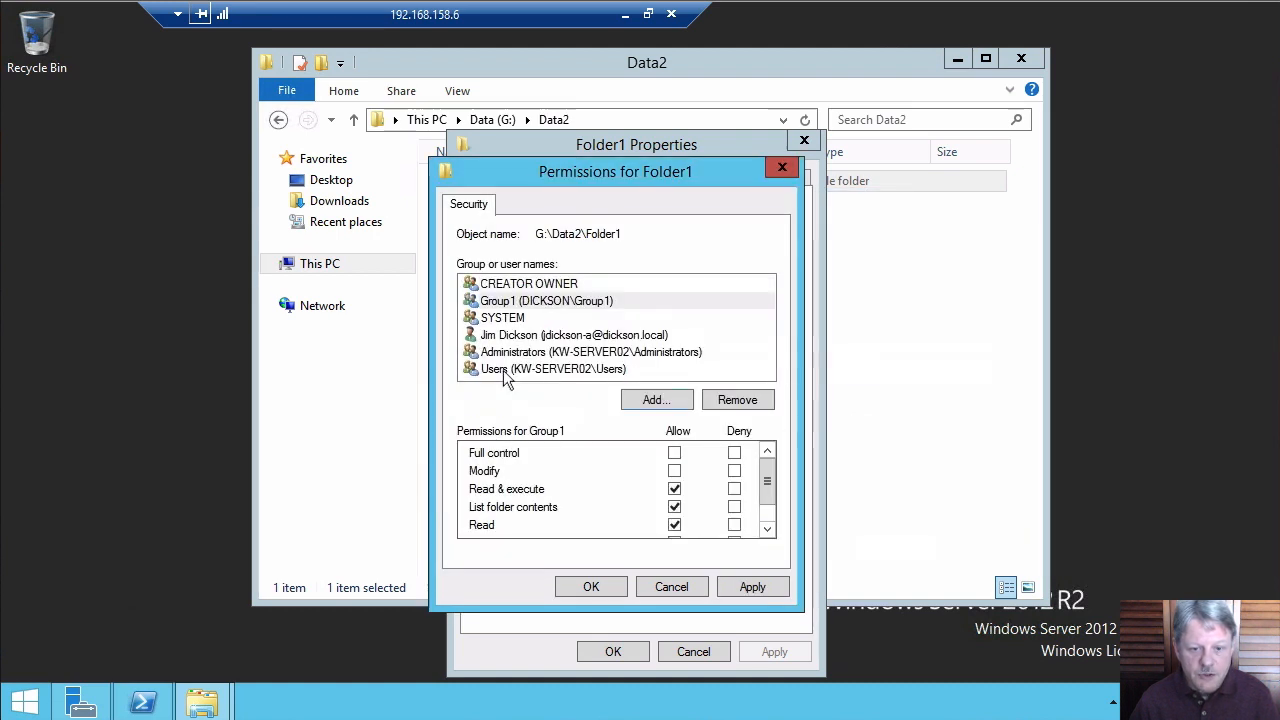
click(768, 527)
click(768, 527)
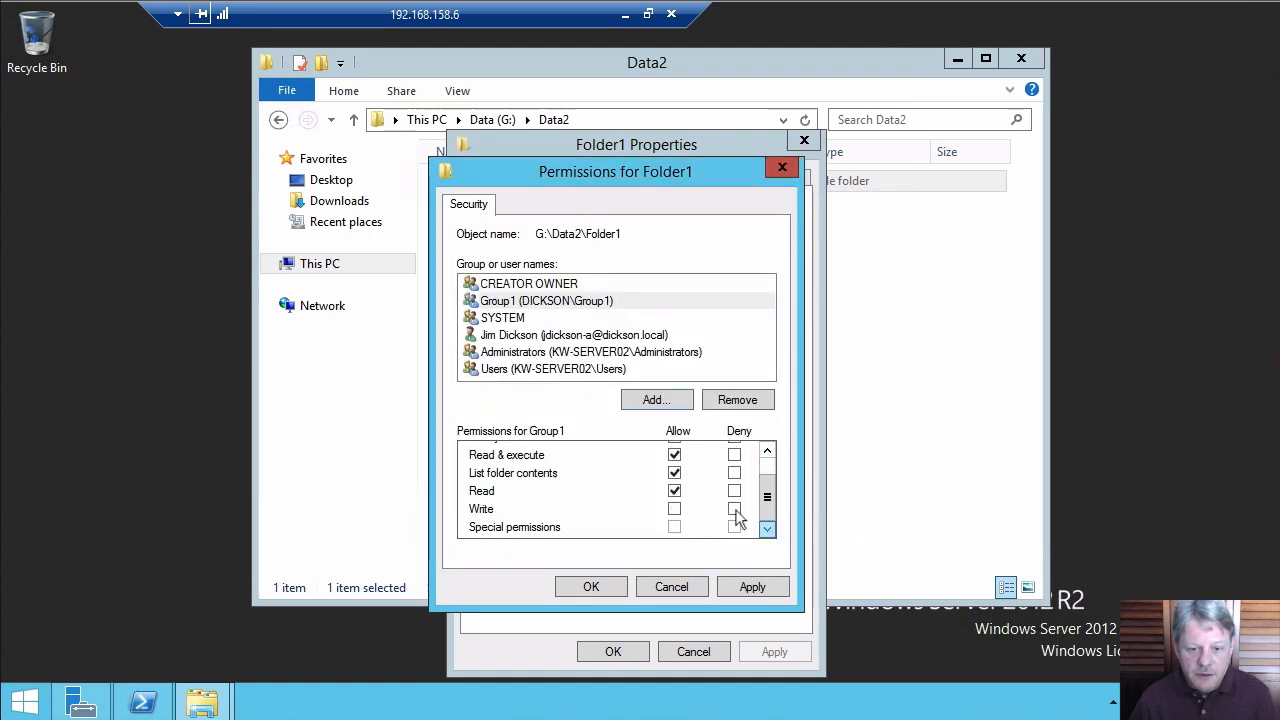
click(675, 509)
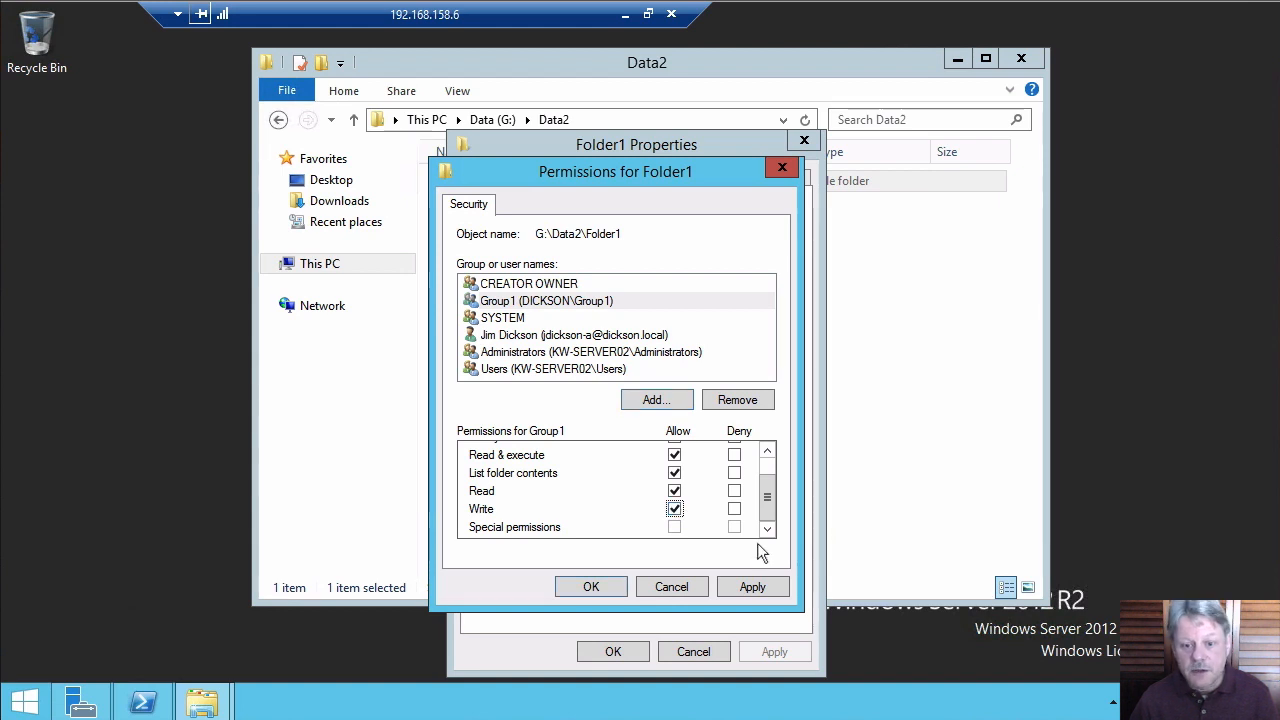
Apply Group1's permissions and confirm its Allow Read, write & execute entry in Folder1's advanced security settings
click(600, 589)
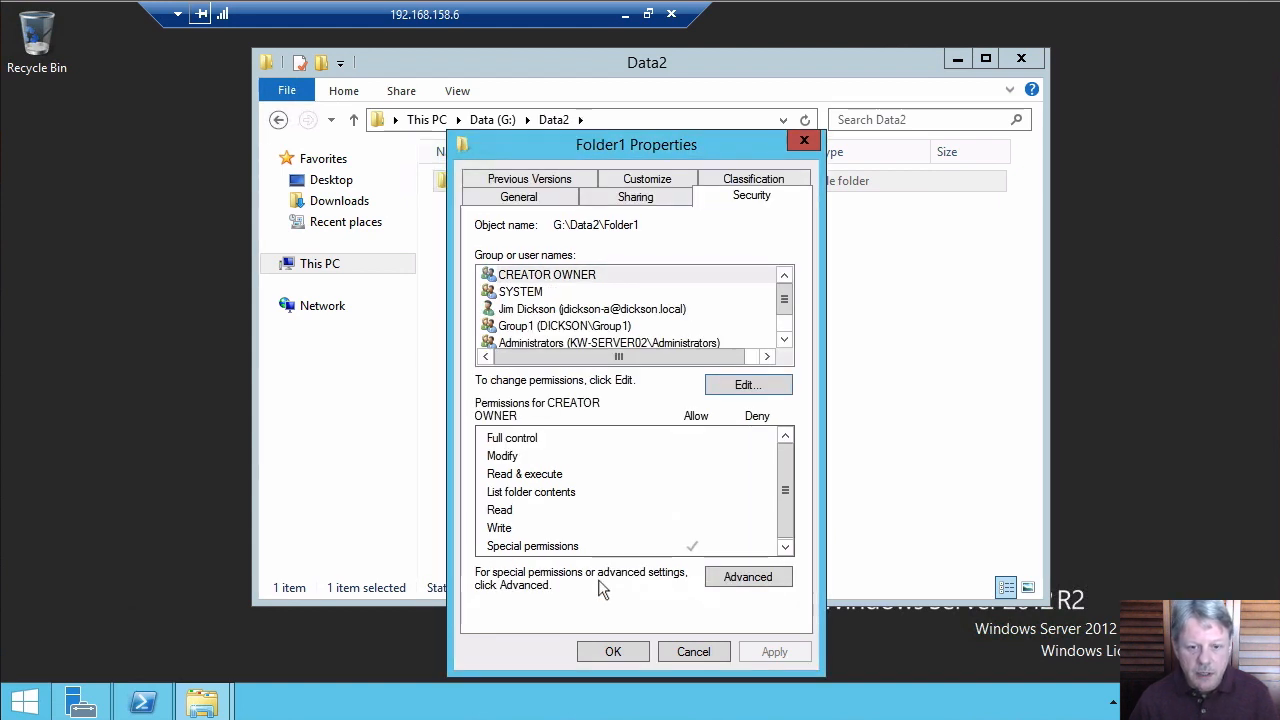
click(786, 338)
click(786, 338)
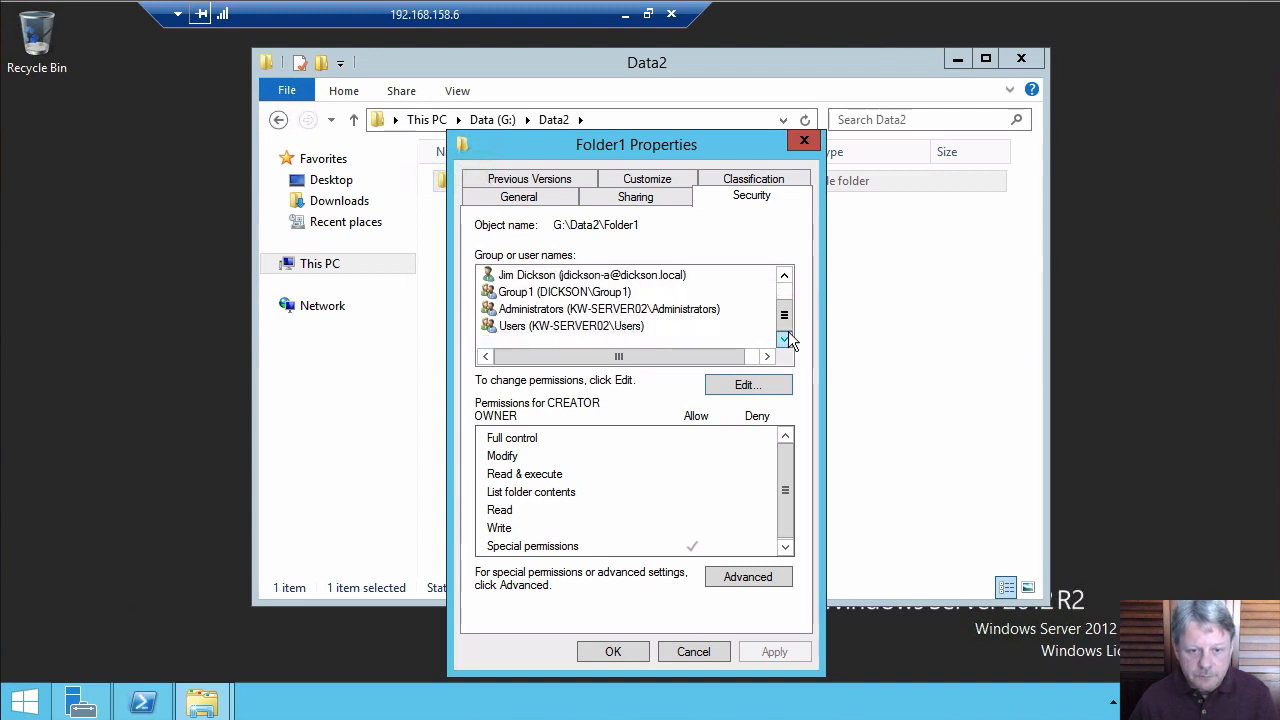
click(622, 292)
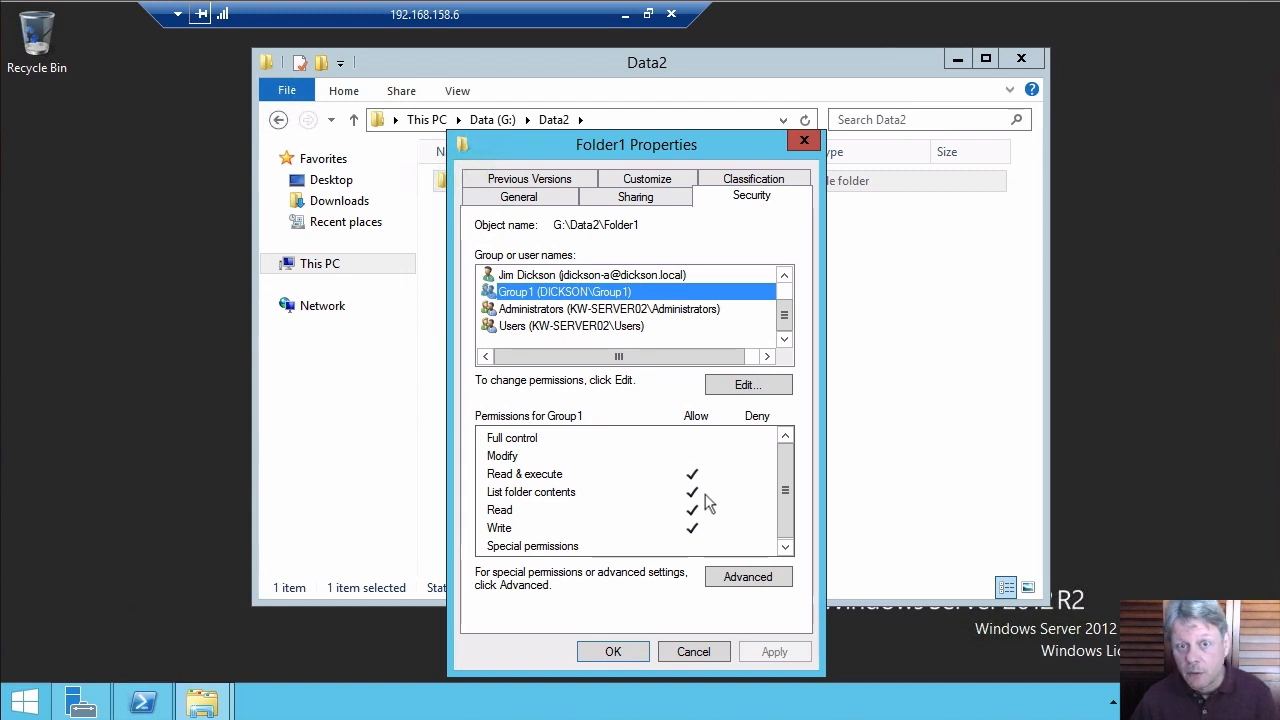
click(748, 577)
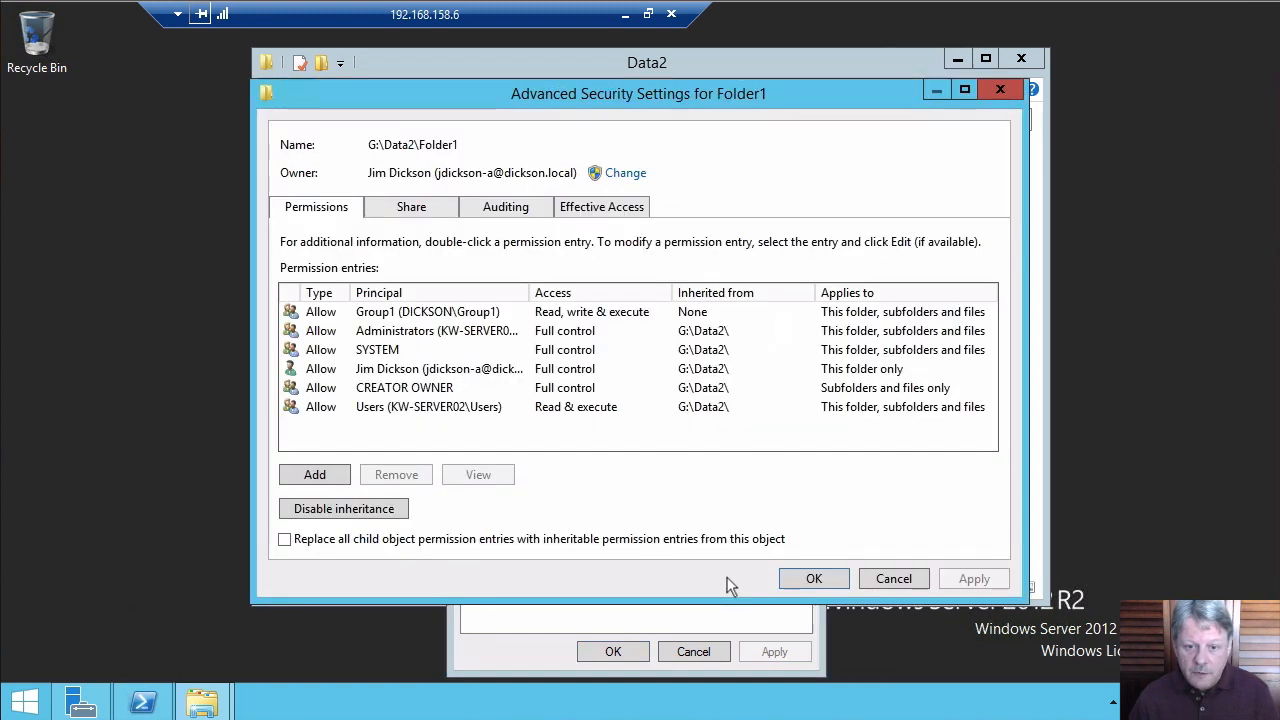
click(402, 314)
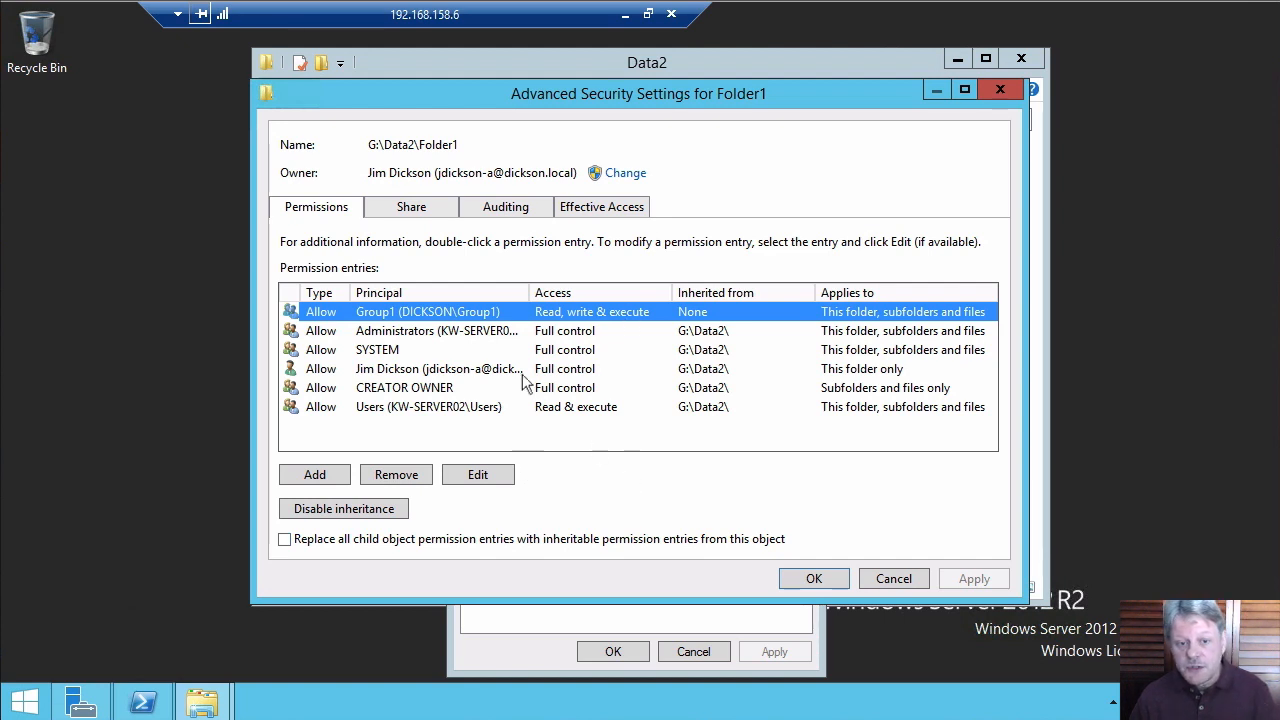
View a domain user's effective access on Folder1, showing read, create and write allowed and delete denied
click(627, 215)
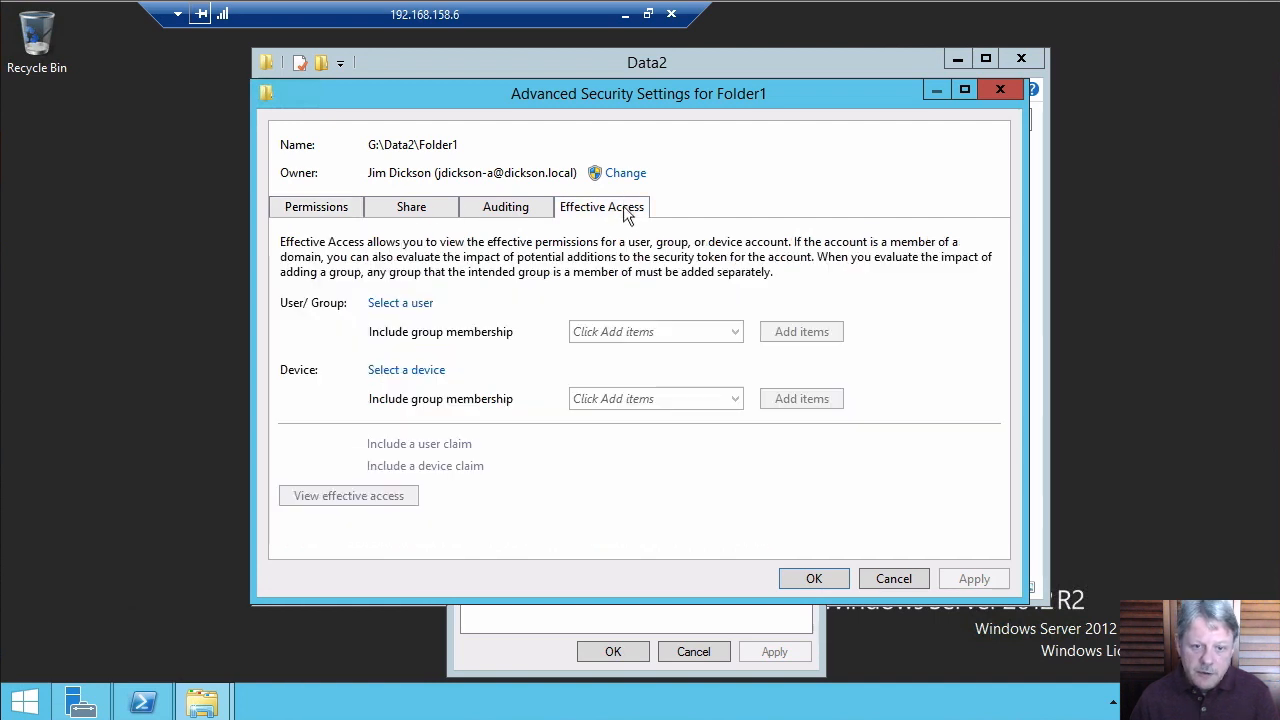
click(419, 302)
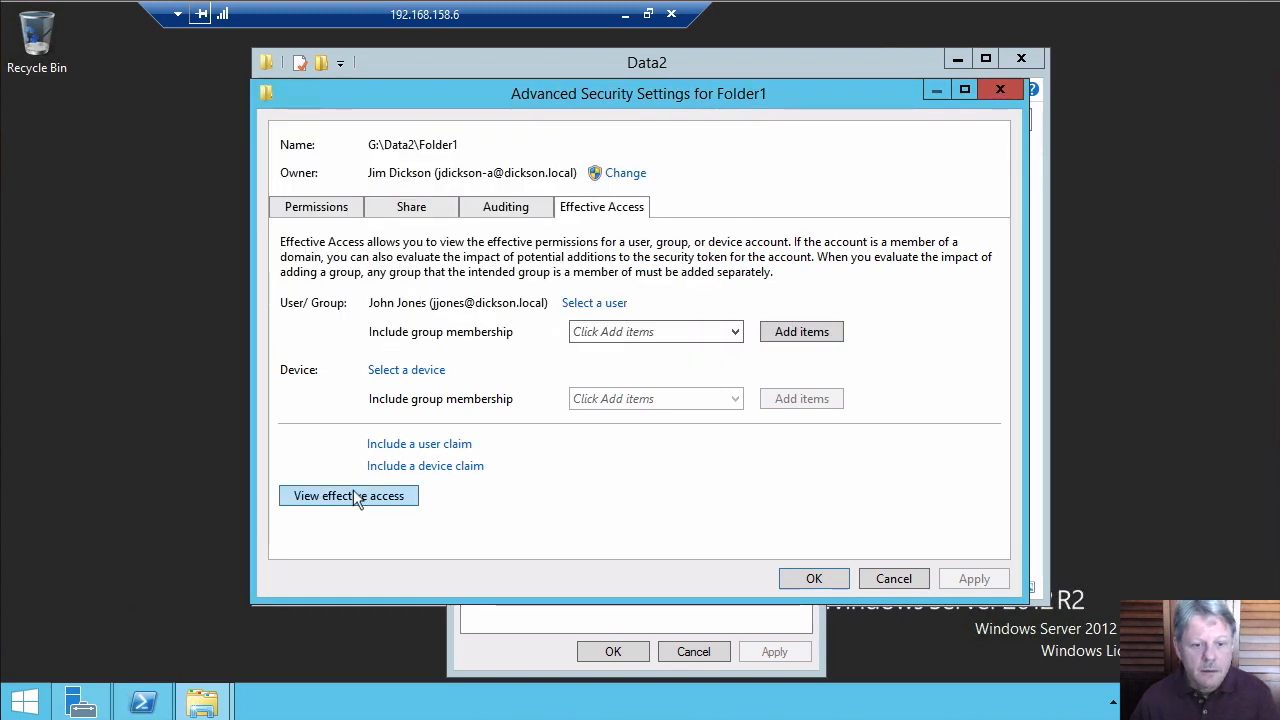
click(355, 495)
scroll(1003, 310, down, 1)
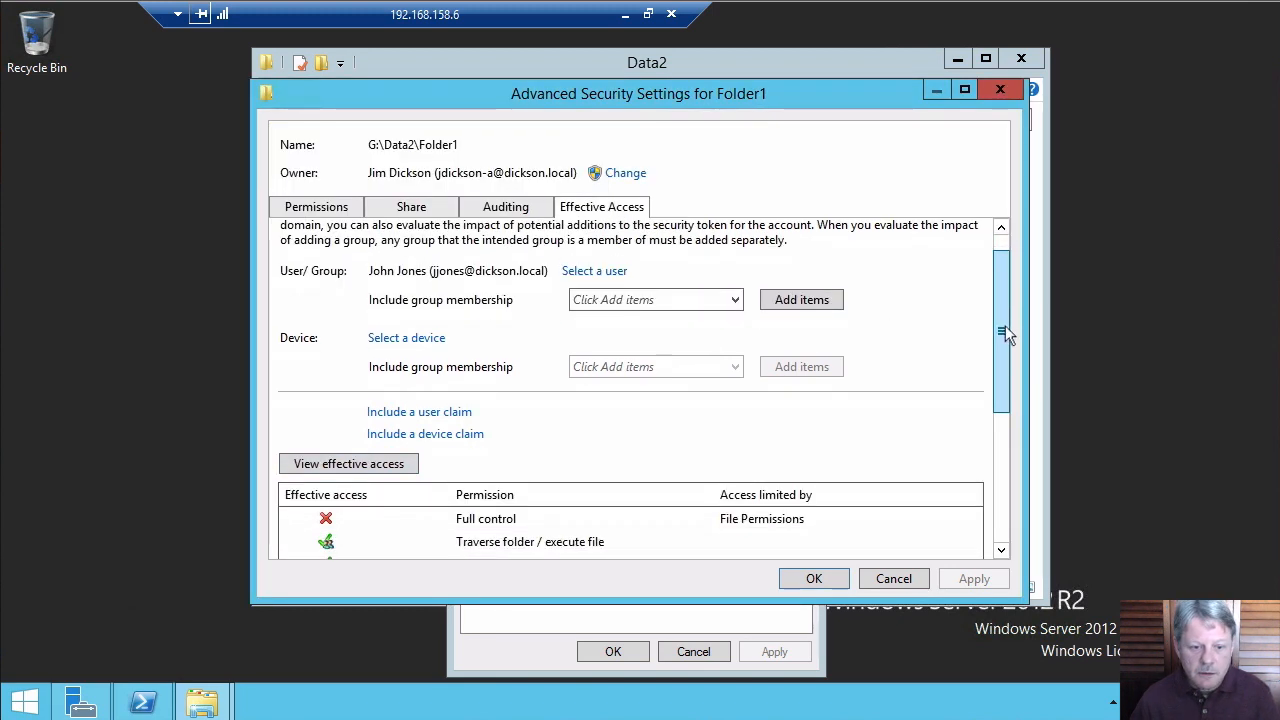
drag(1003, 327, 1025, 436)
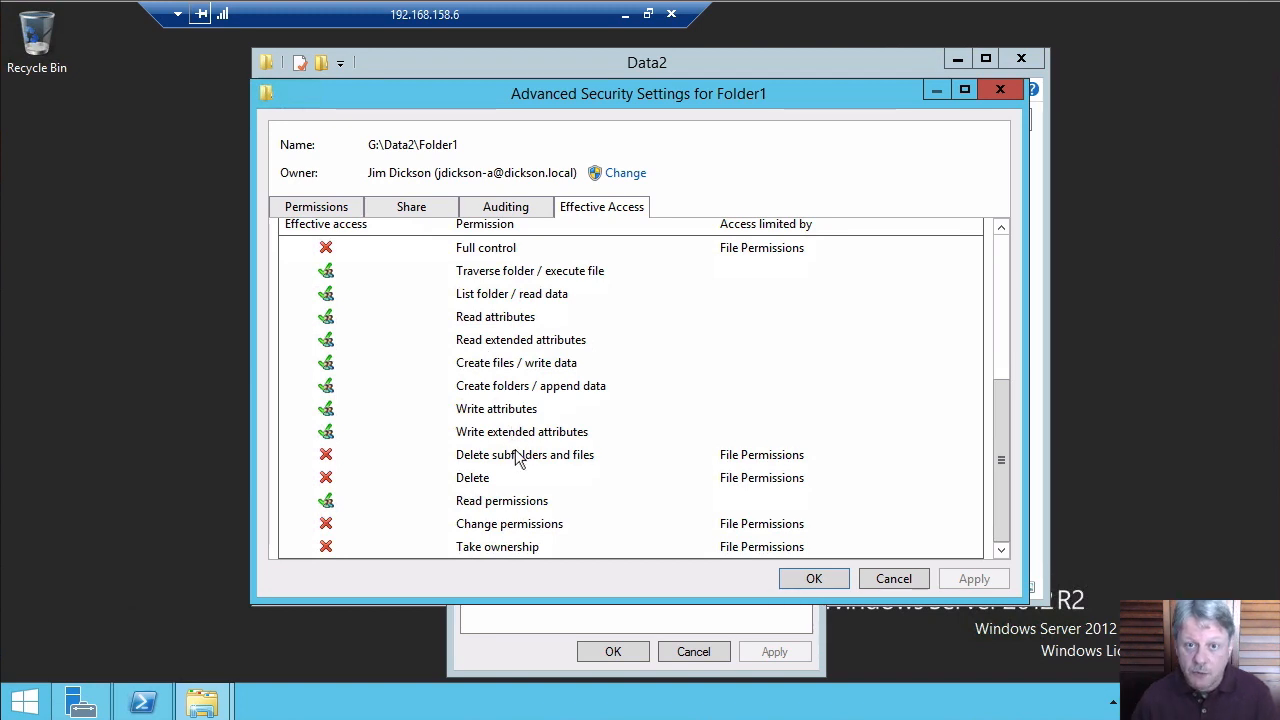
click(1004, 246)
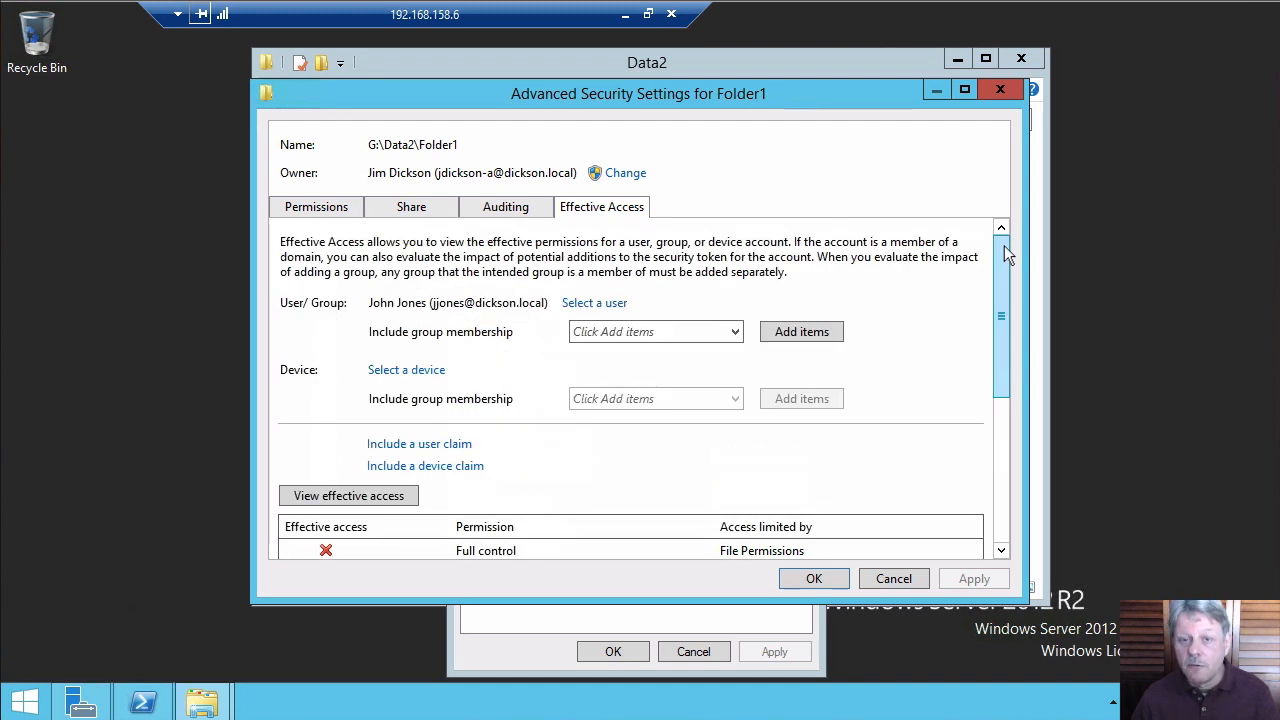
Look up a second domain user and view their Folder1 effective access: read only, writes and deletes denied
click(608, 305)
text(jd)
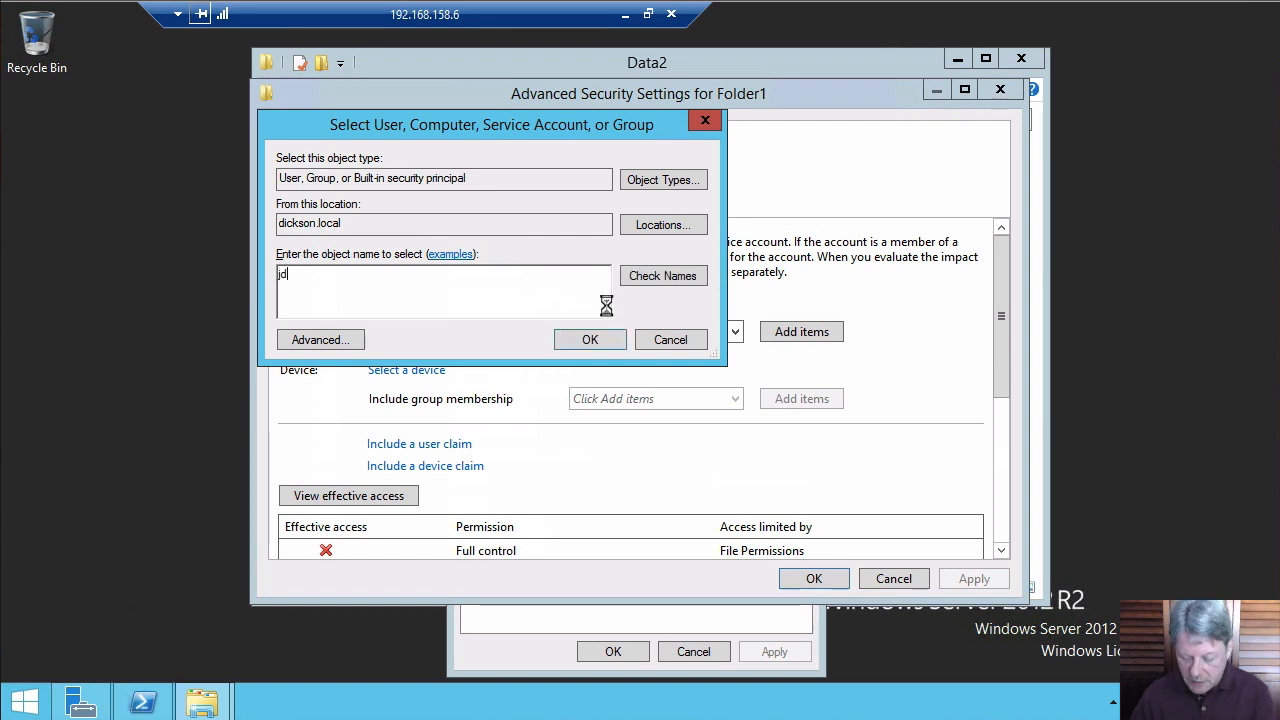
key(Return)
double_click(352, 277)
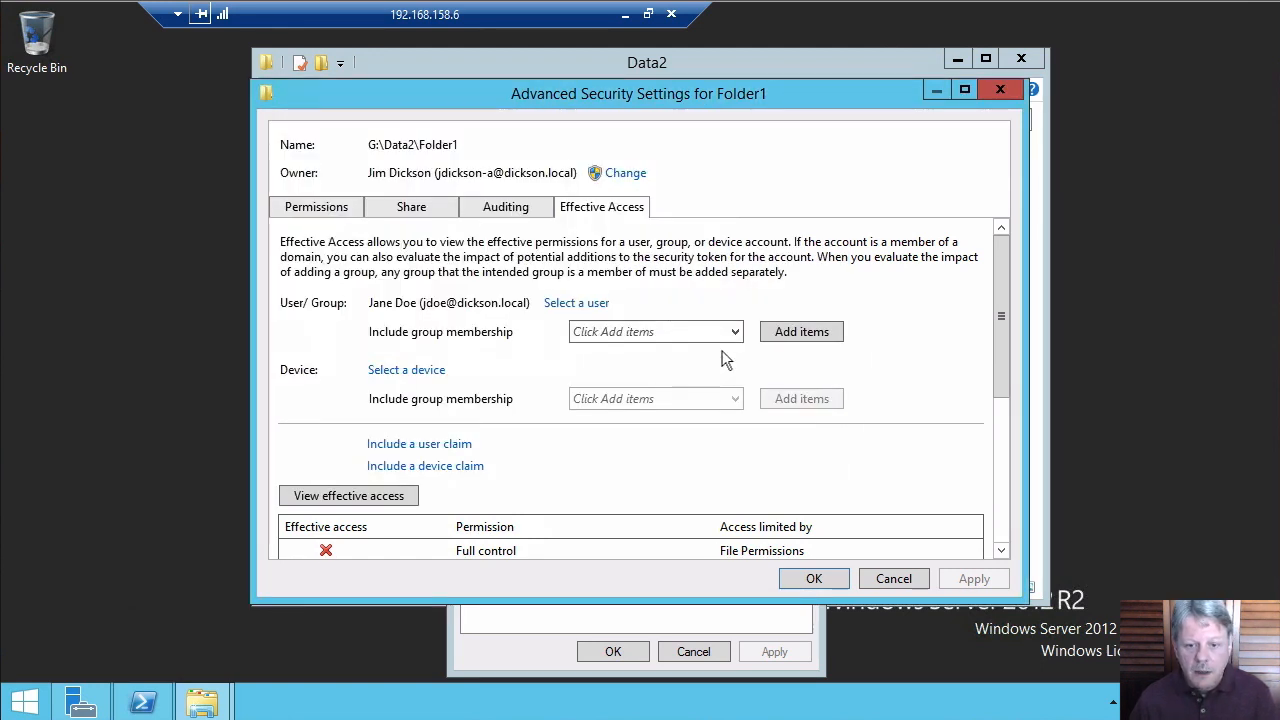
click(392, 498)
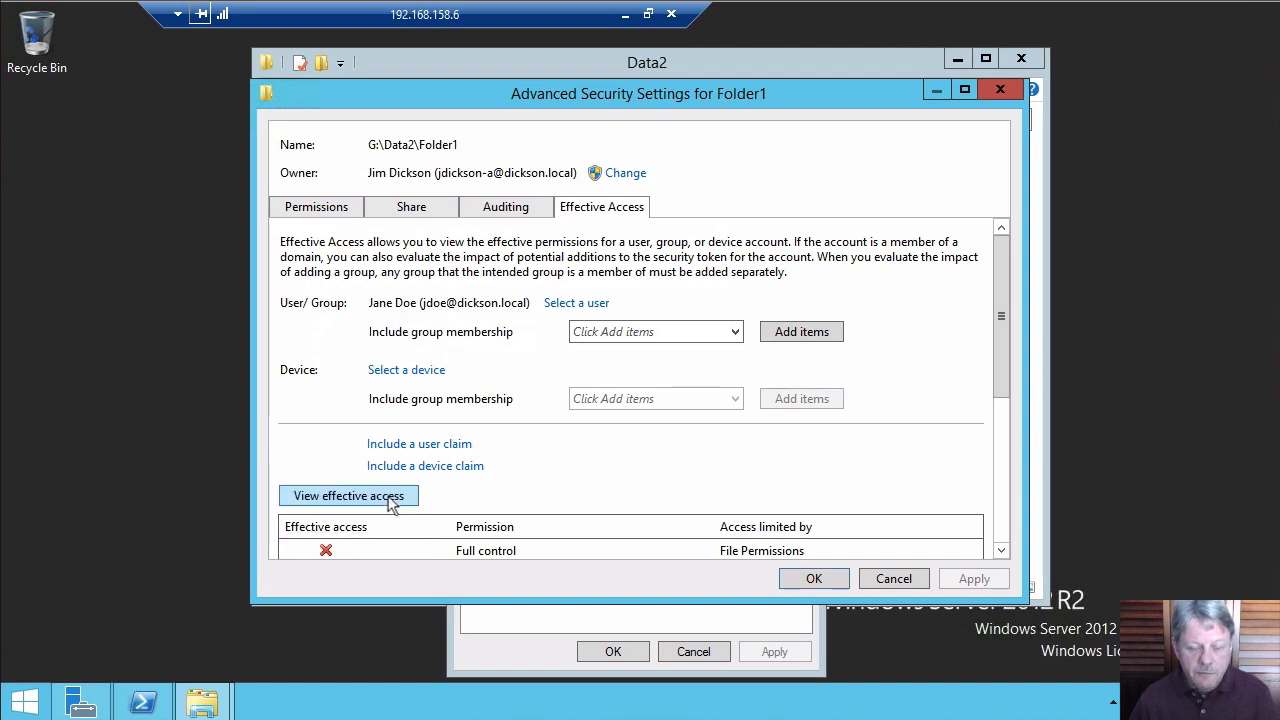
drag(1005, 386, 1016, 553)
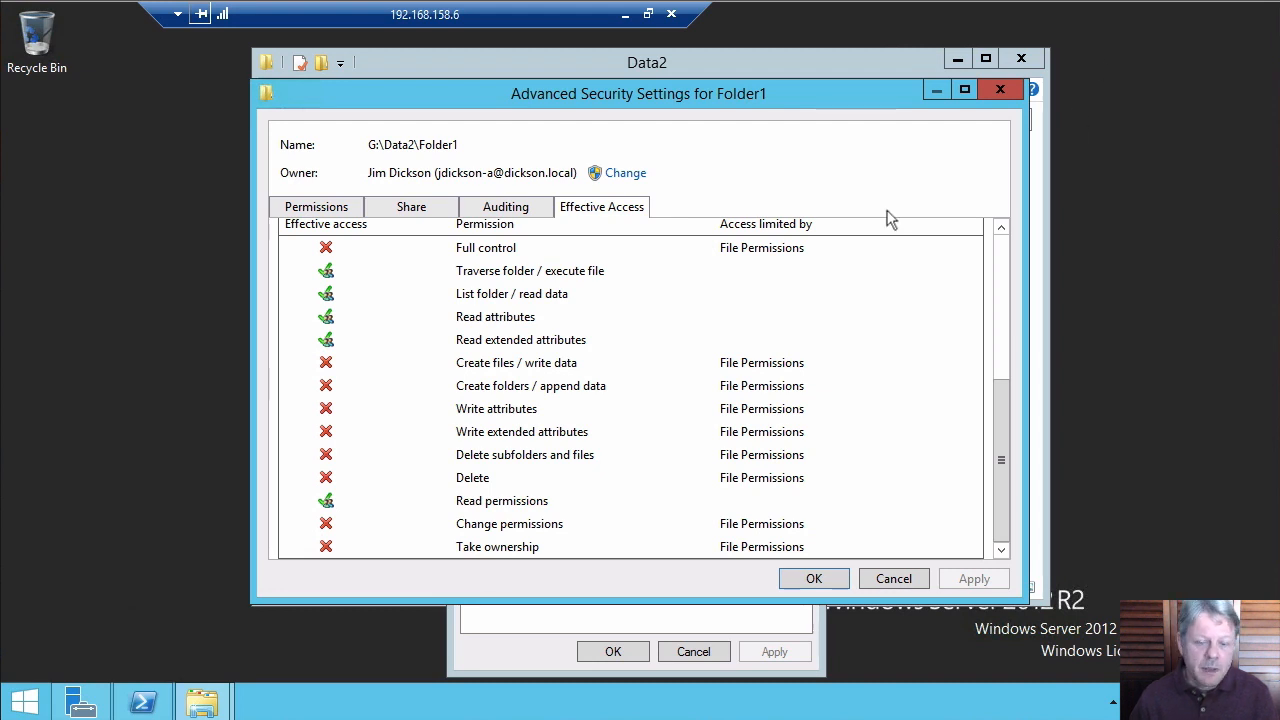
Cancel Folder1's security dialogs and create a new folder named Folder2 in G:\Data2
click(893, 579)
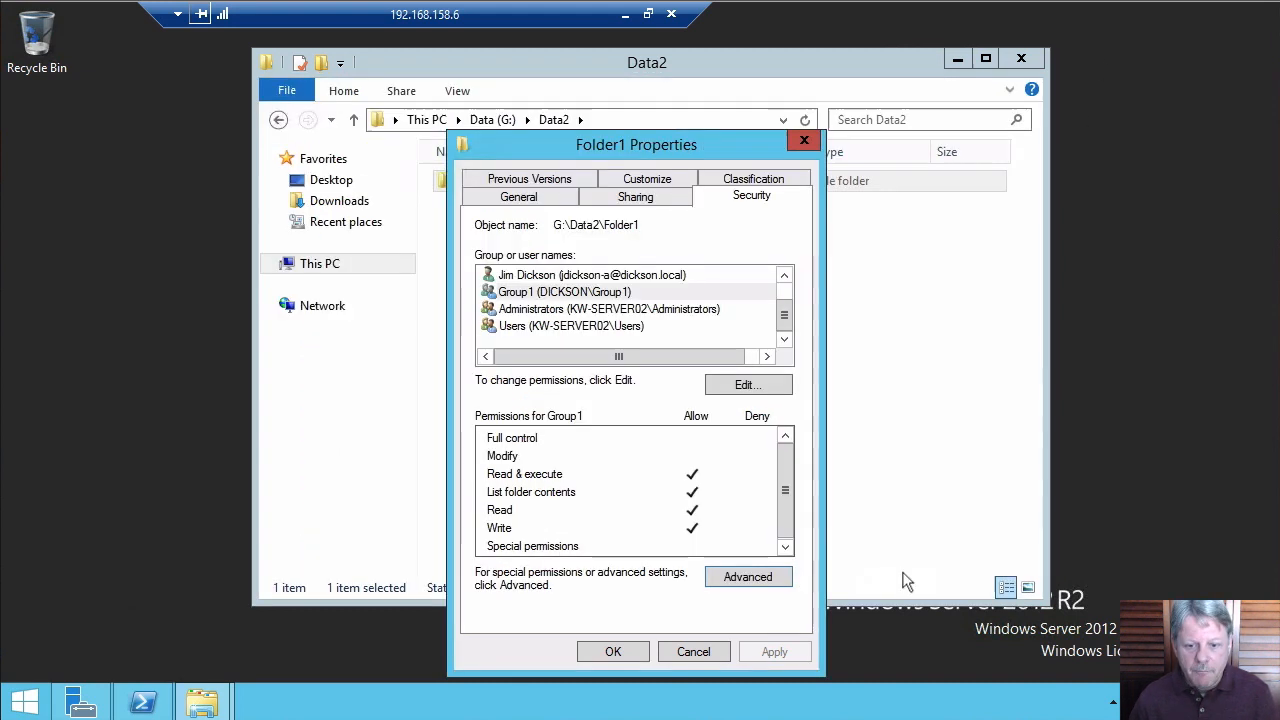
click(694, 651)
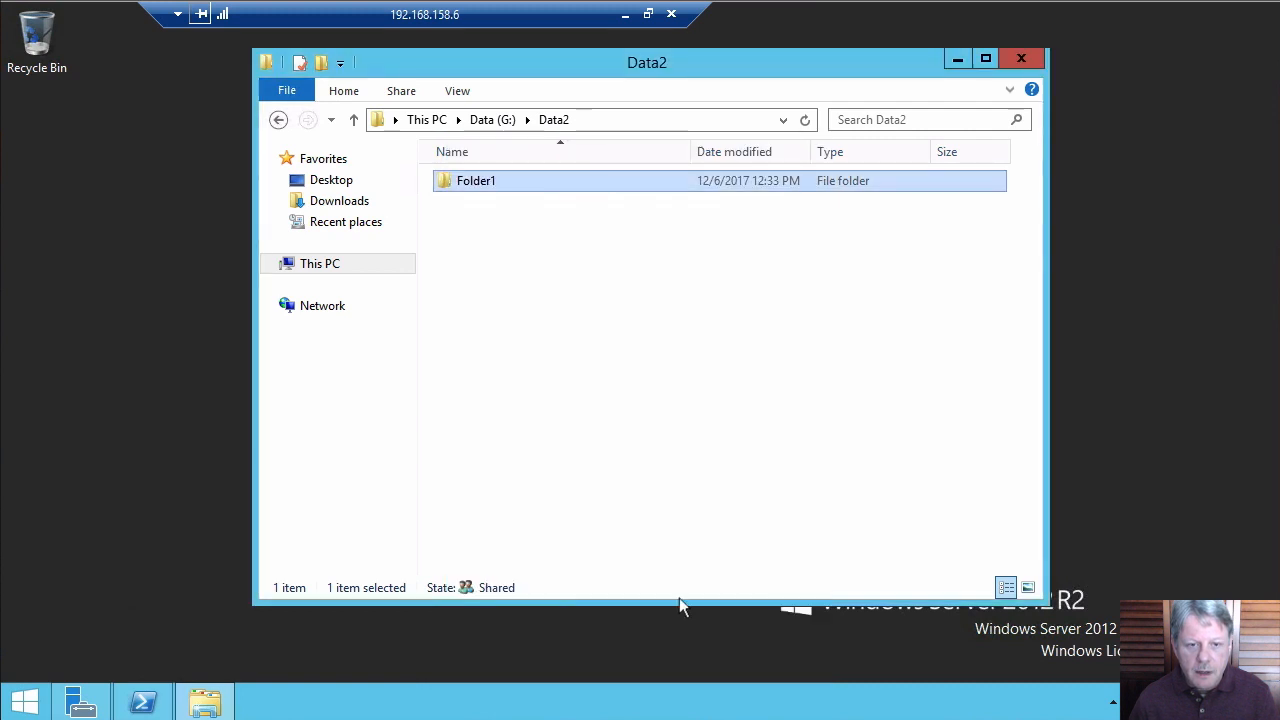
right_click(539, 272)
mouse_move(681, 492)
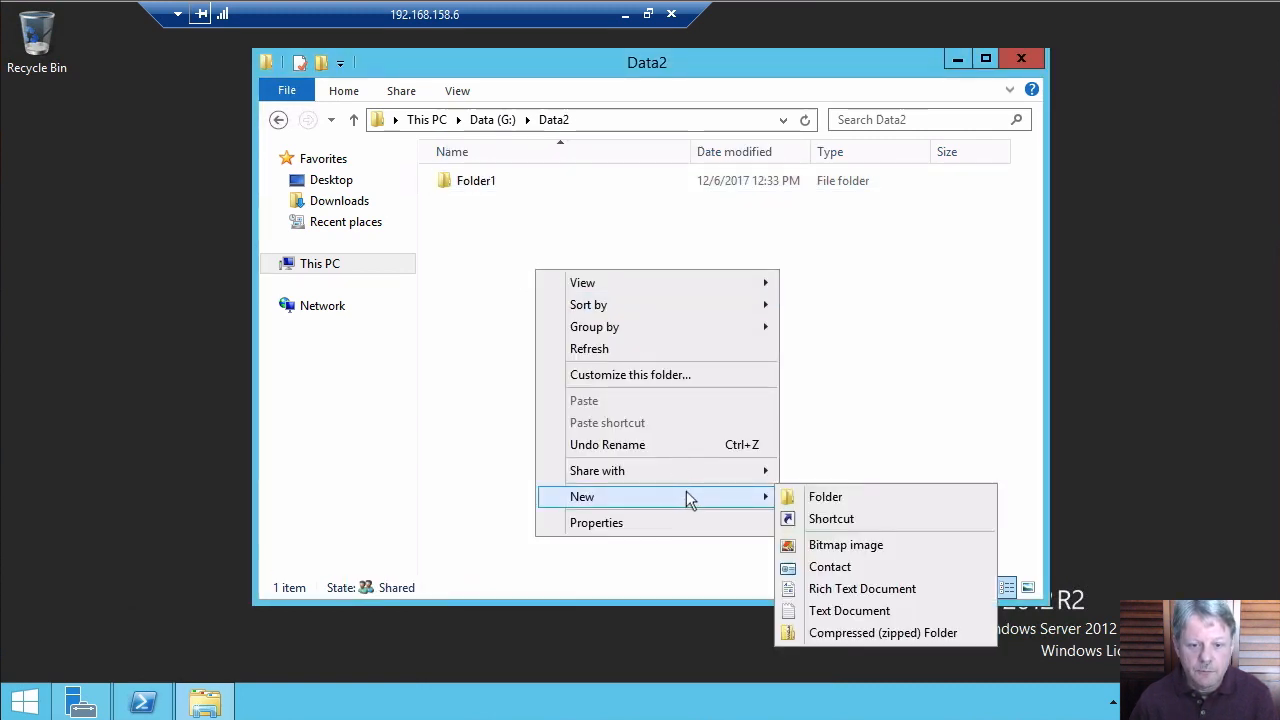
click(846, 492)
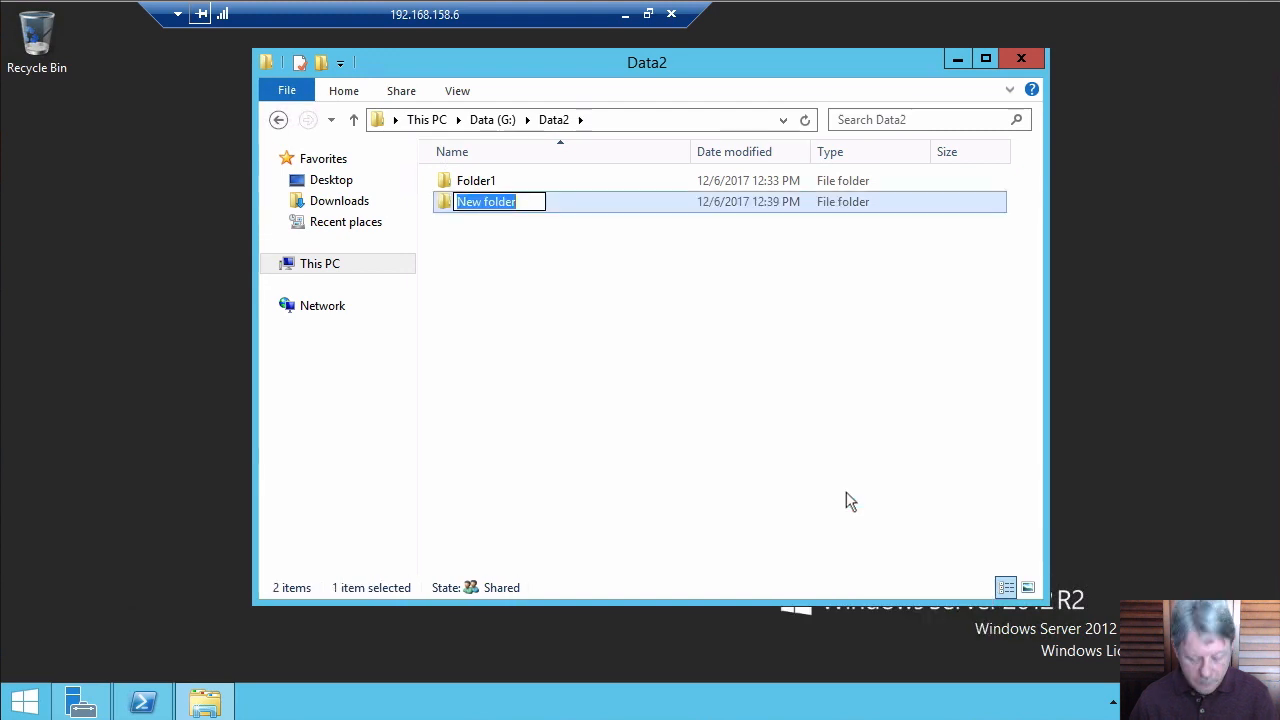
text(Folder2)
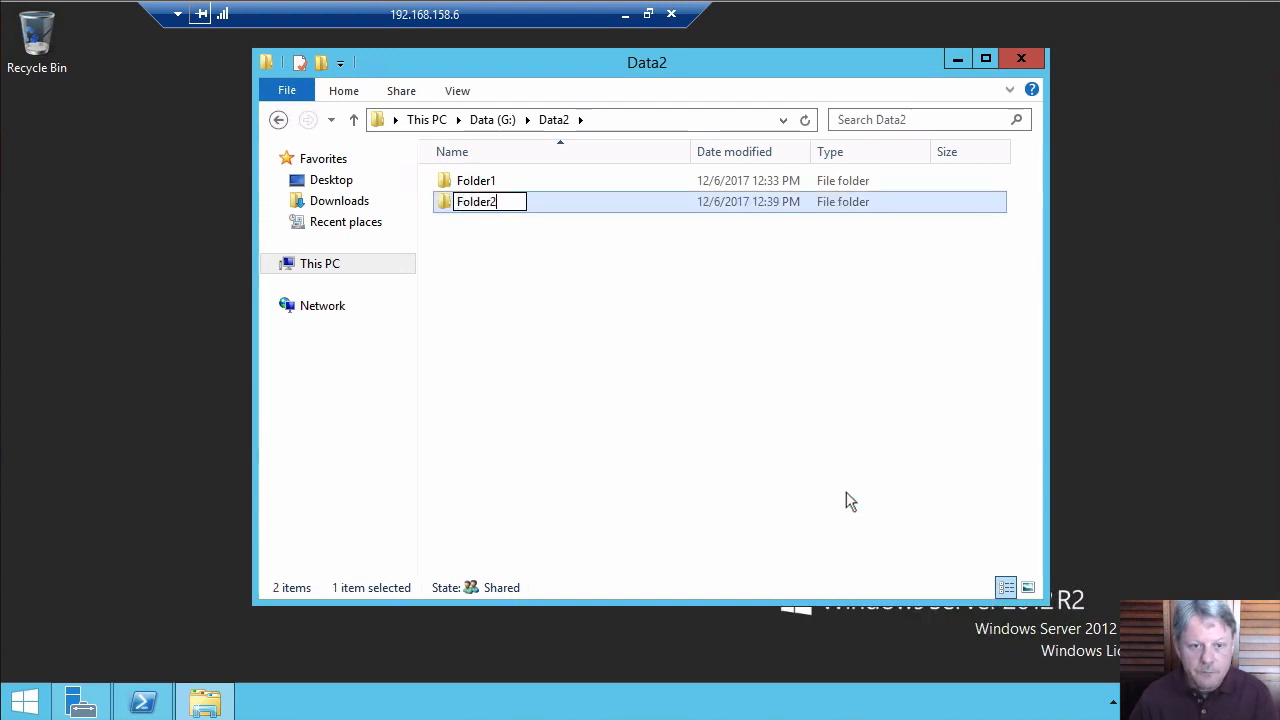
key(Return)
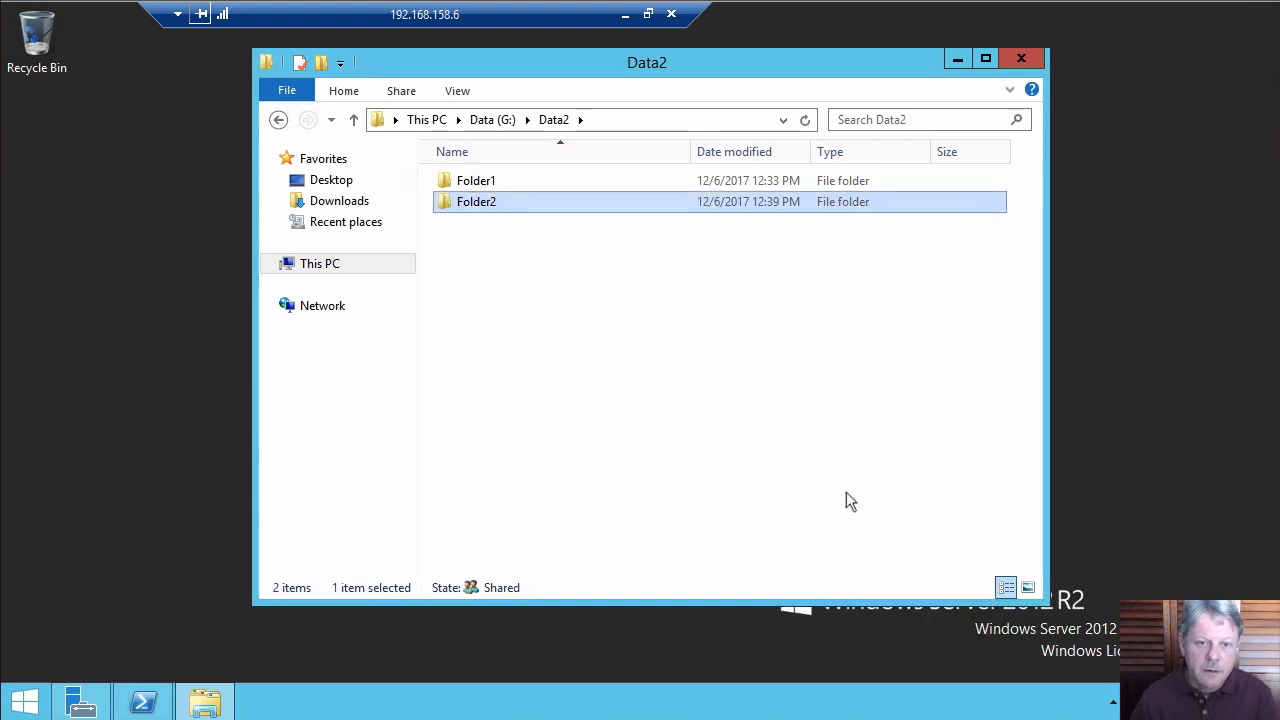
right_click(451, 212)
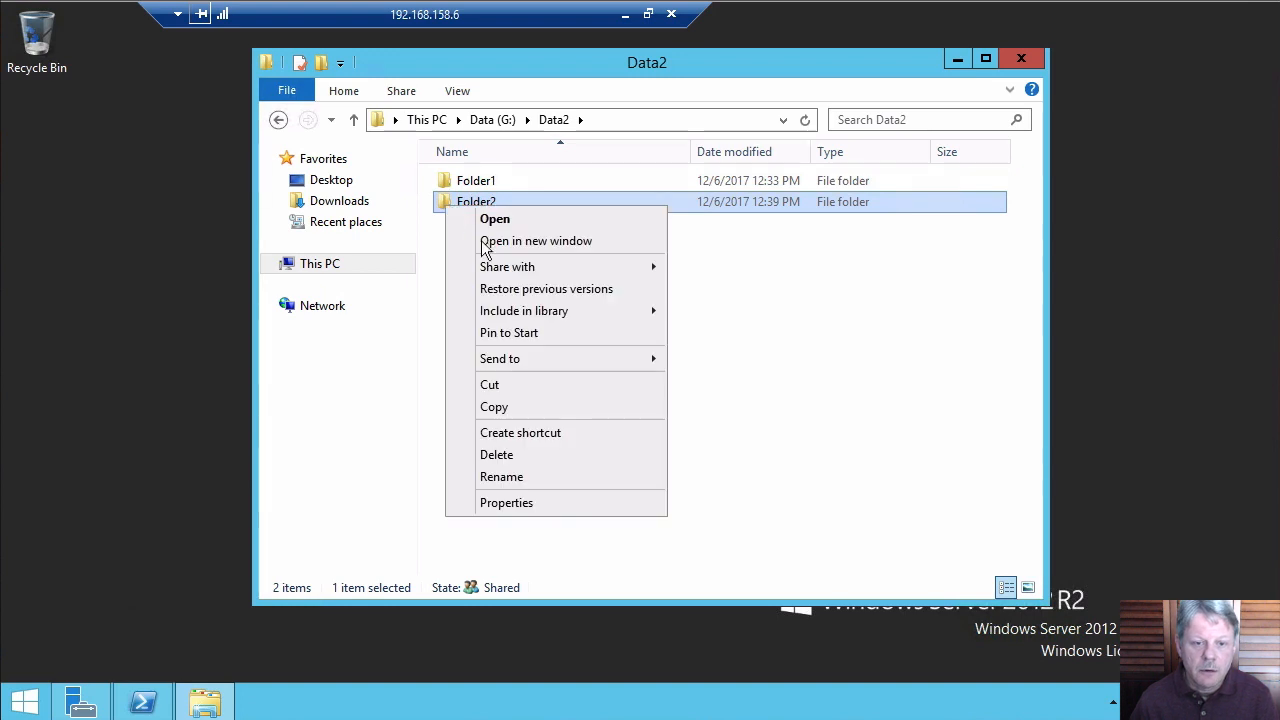
Add Group2 to Folder2's security permissions
click(506, 503)
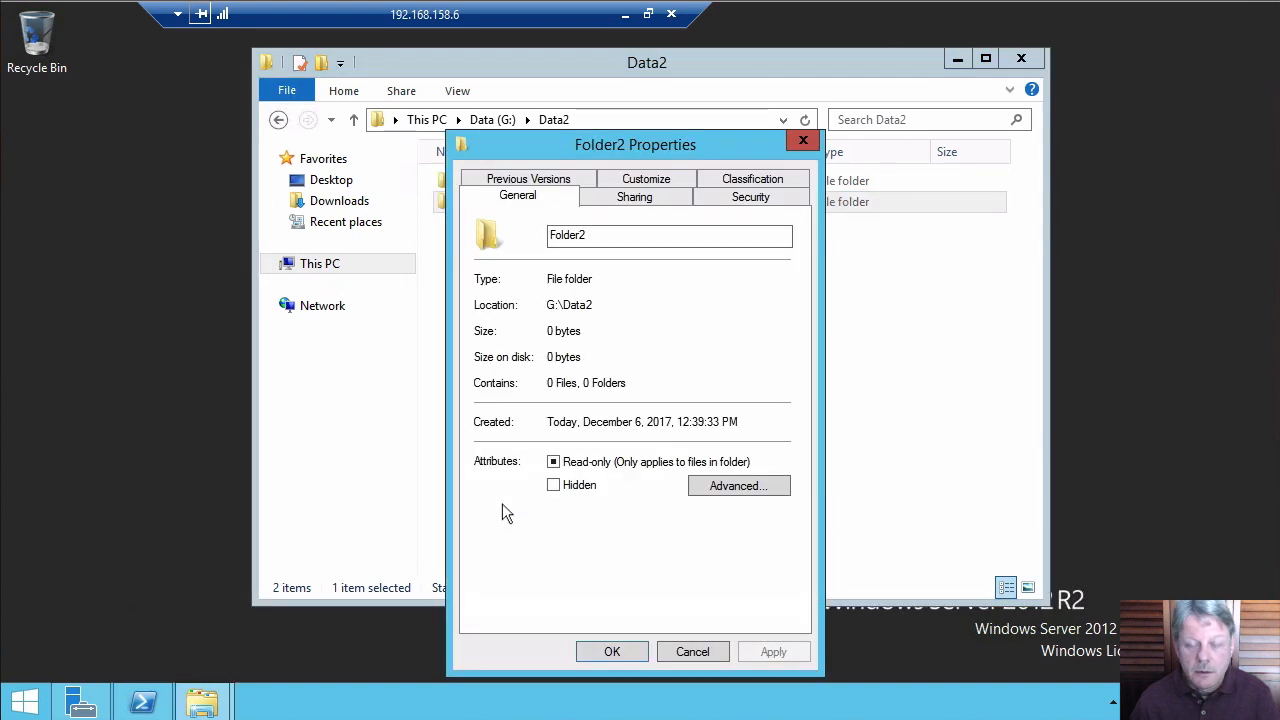
click(765, 200)
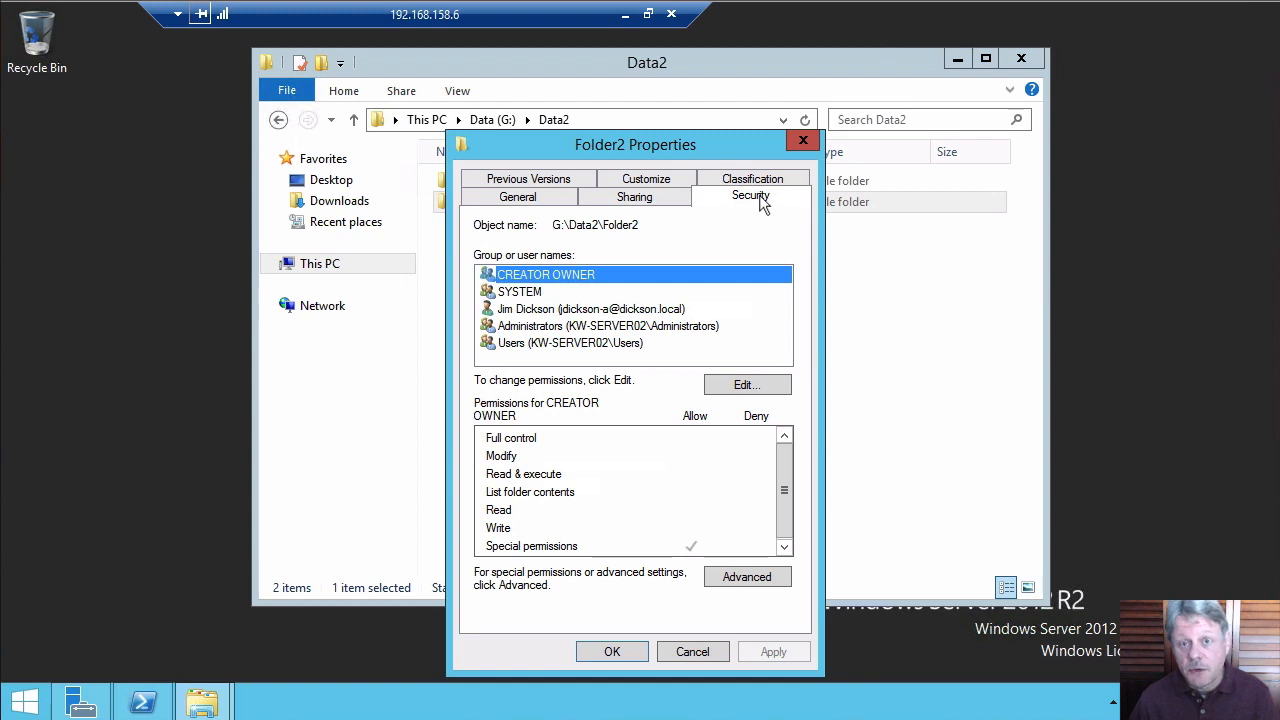
click(740, 387)
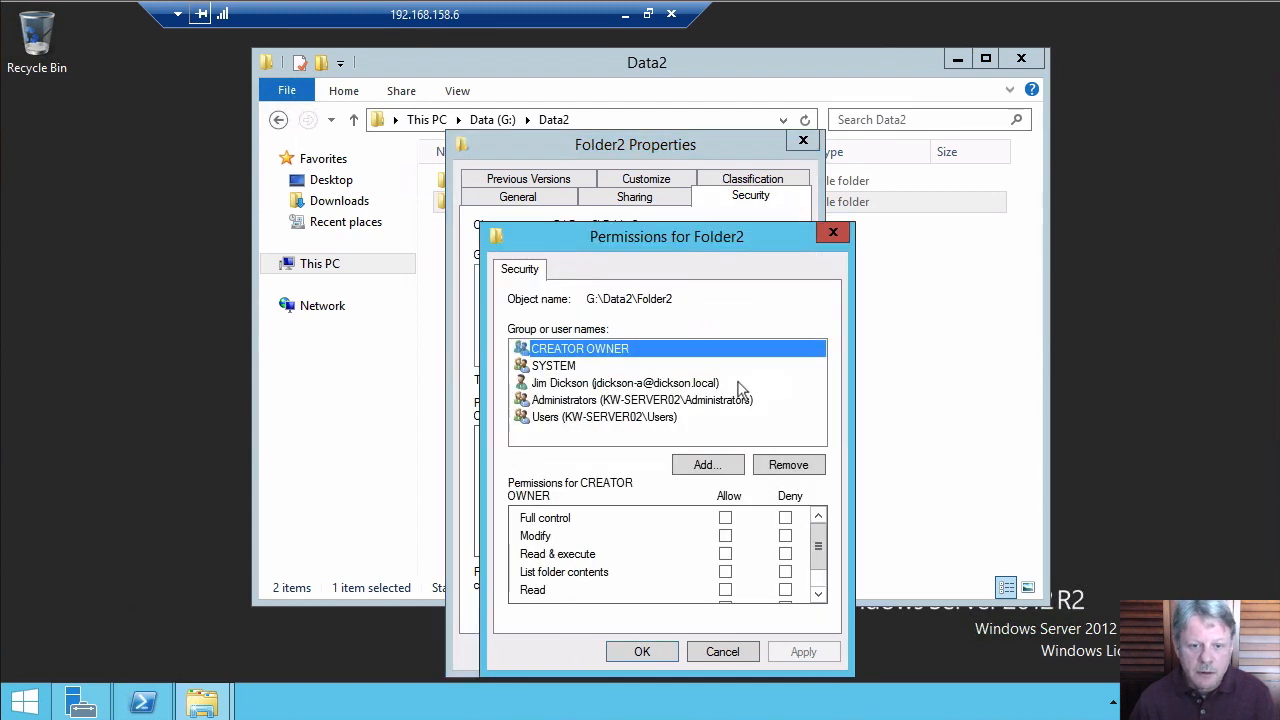
click(700, 464)
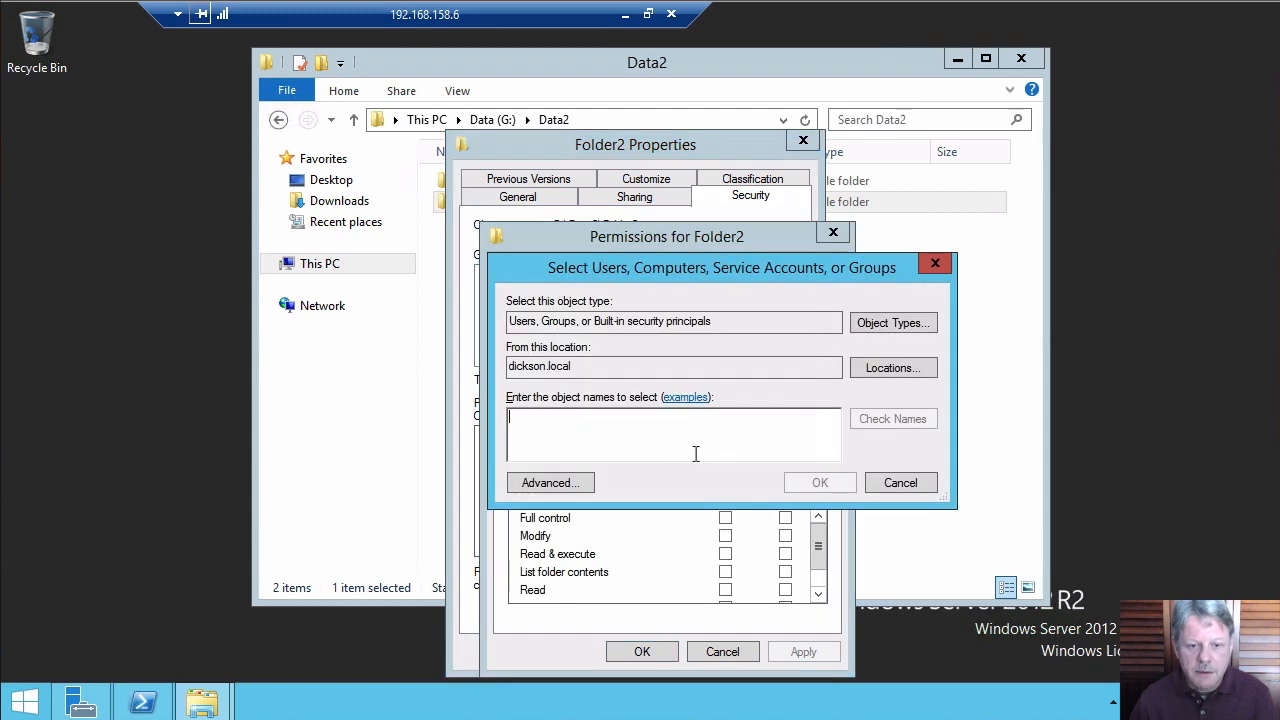
text(g)
key(Return)
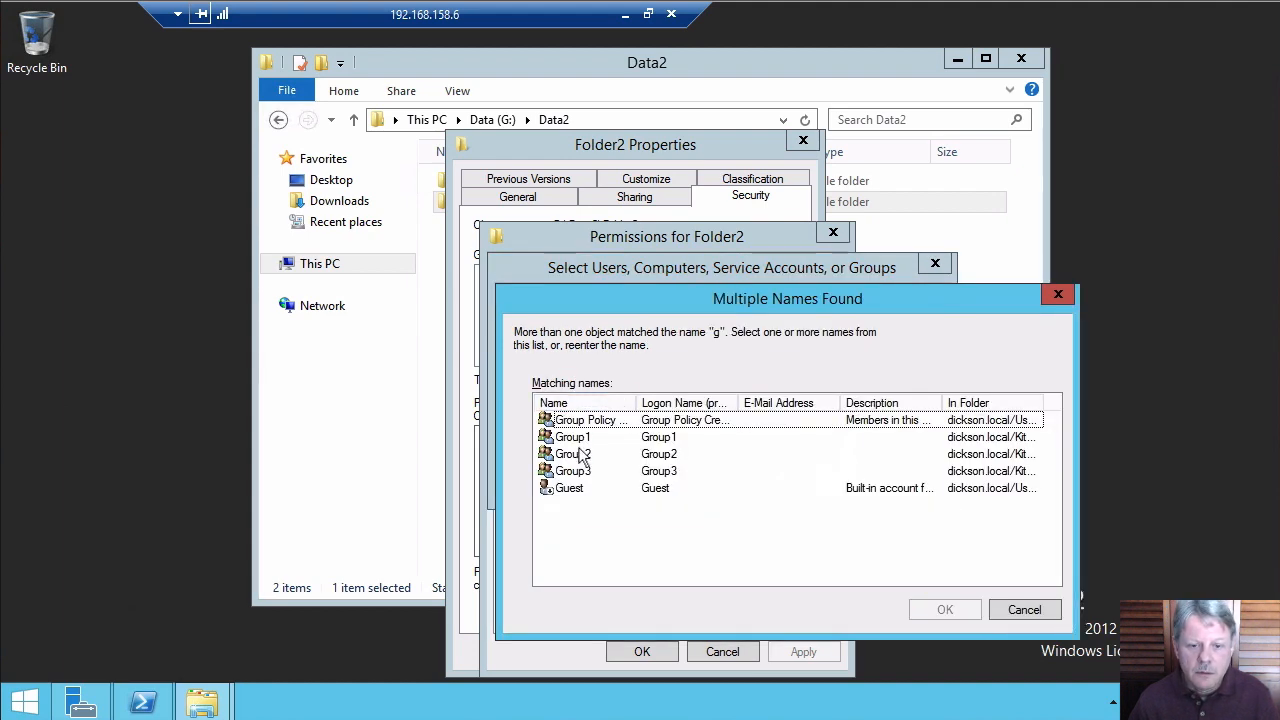
double_click(579, 448)
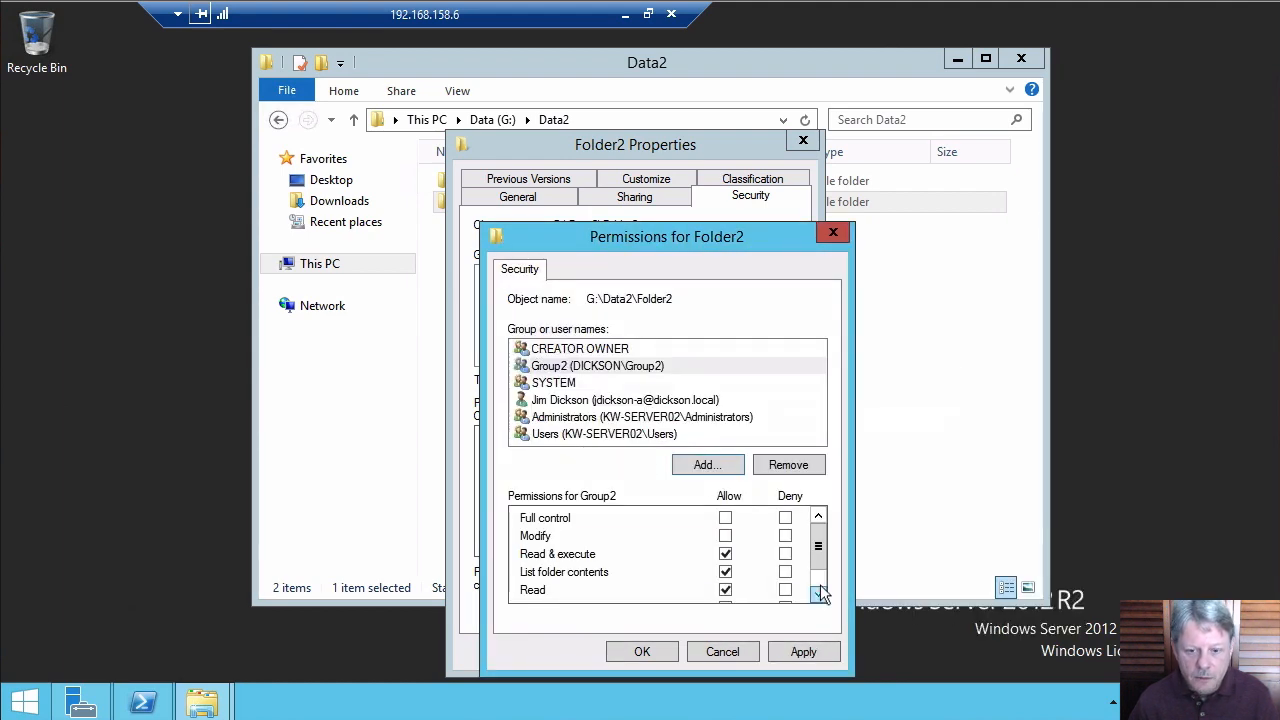
Allow Write for Group2, save the permissions, and view Folder2's advanced security settings
click(818, 594)
click(725, 590)
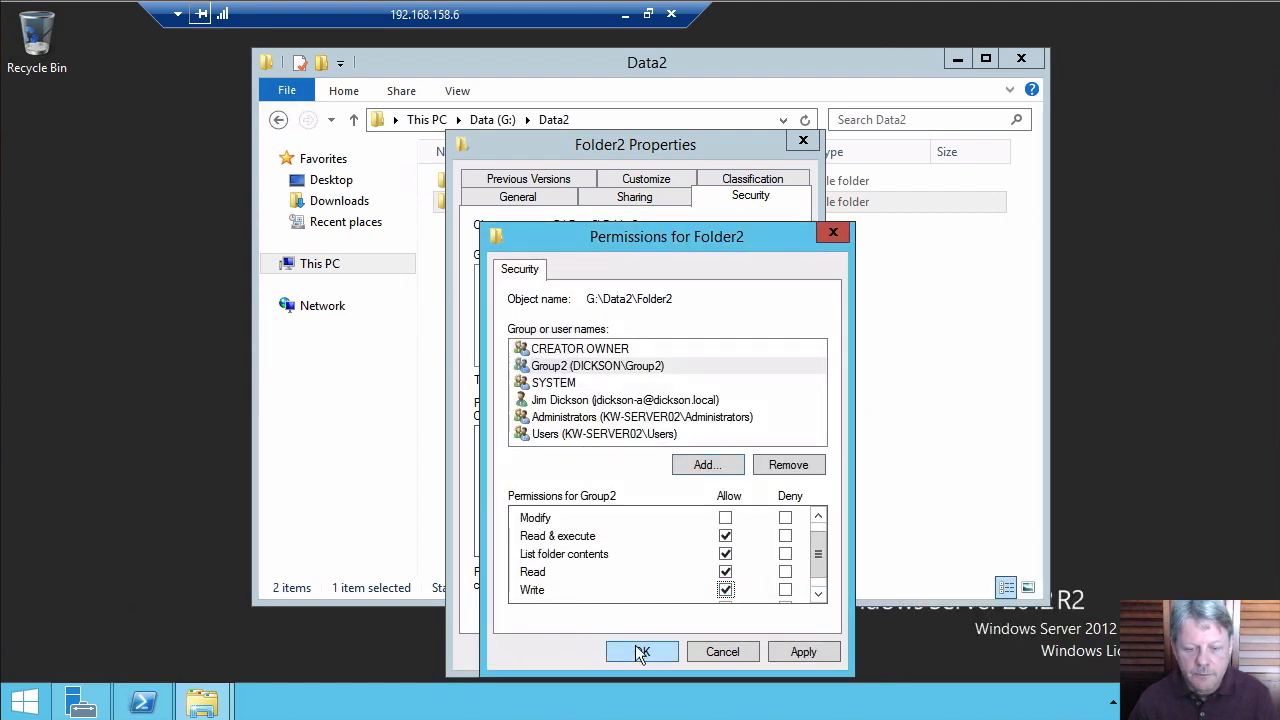
click(640, 651)
click(757, 577)
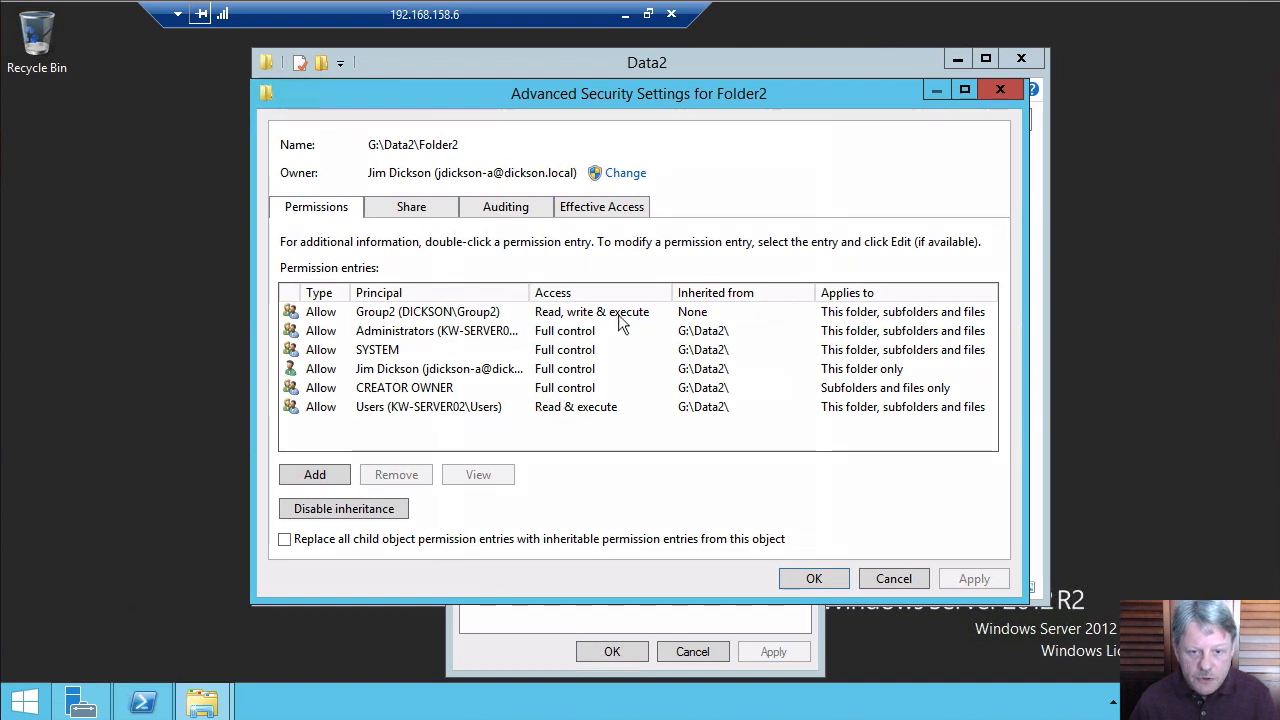
Look up a domain user's effective access on Folder2: read rights allowed, write and delete denied
click(605, 214)
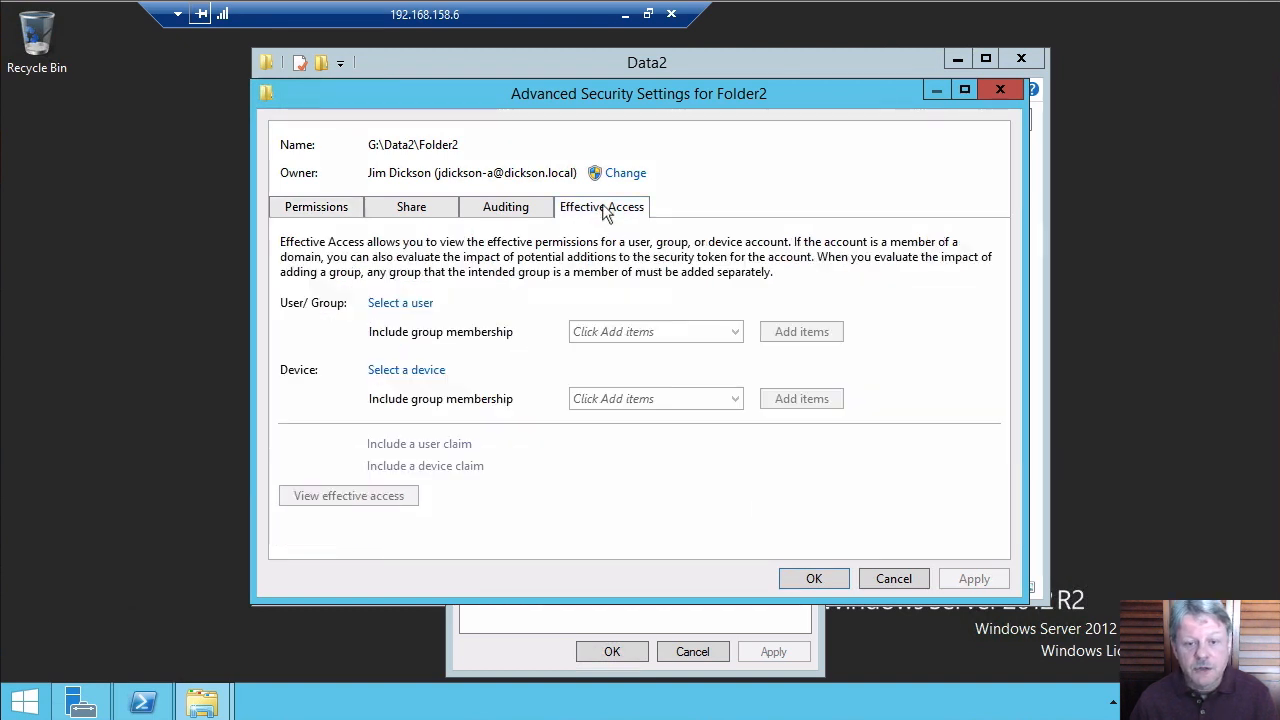
click(412, 304)
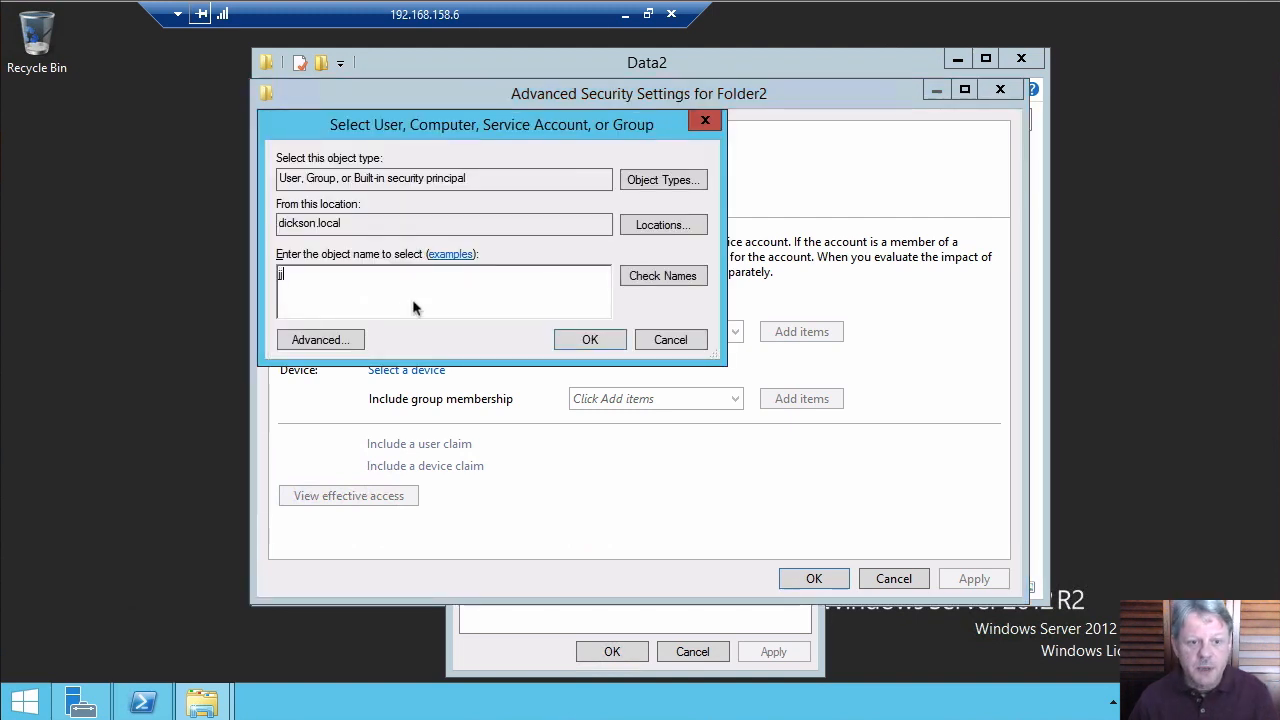
key(Return)
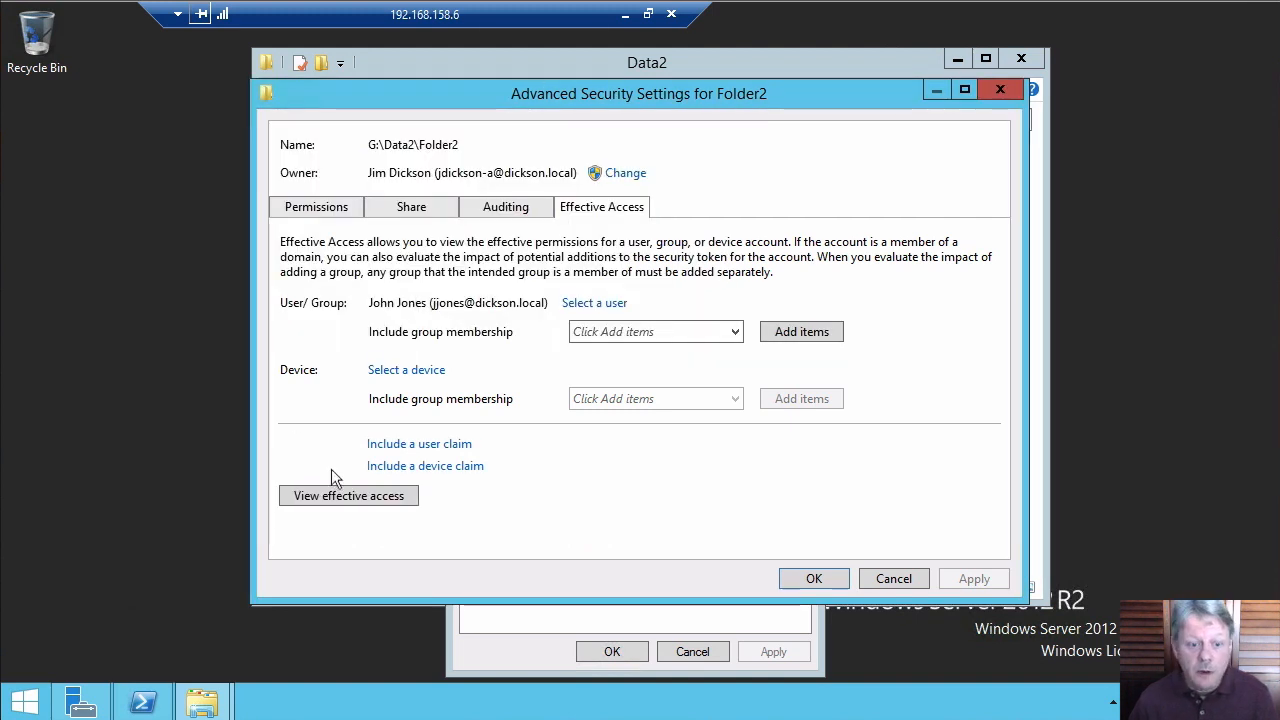
click(370, 495)
drag(995, 308, 1005, 460)
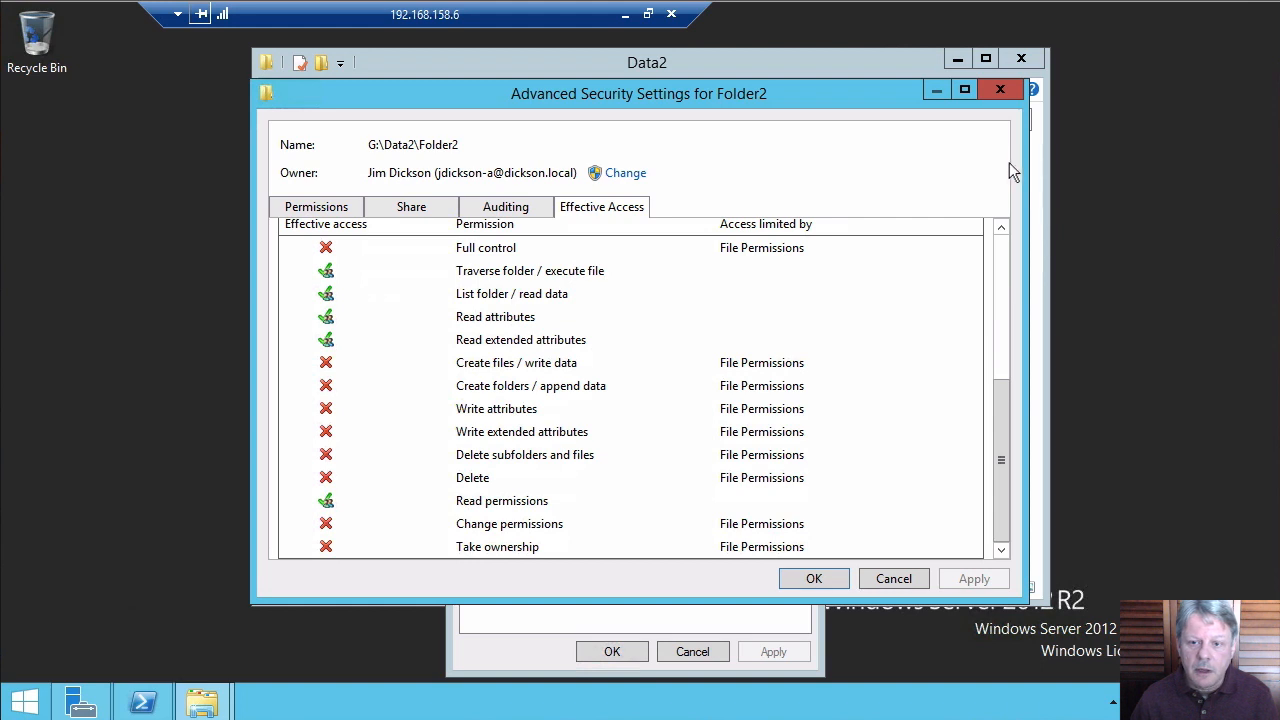
click(1000, 256)
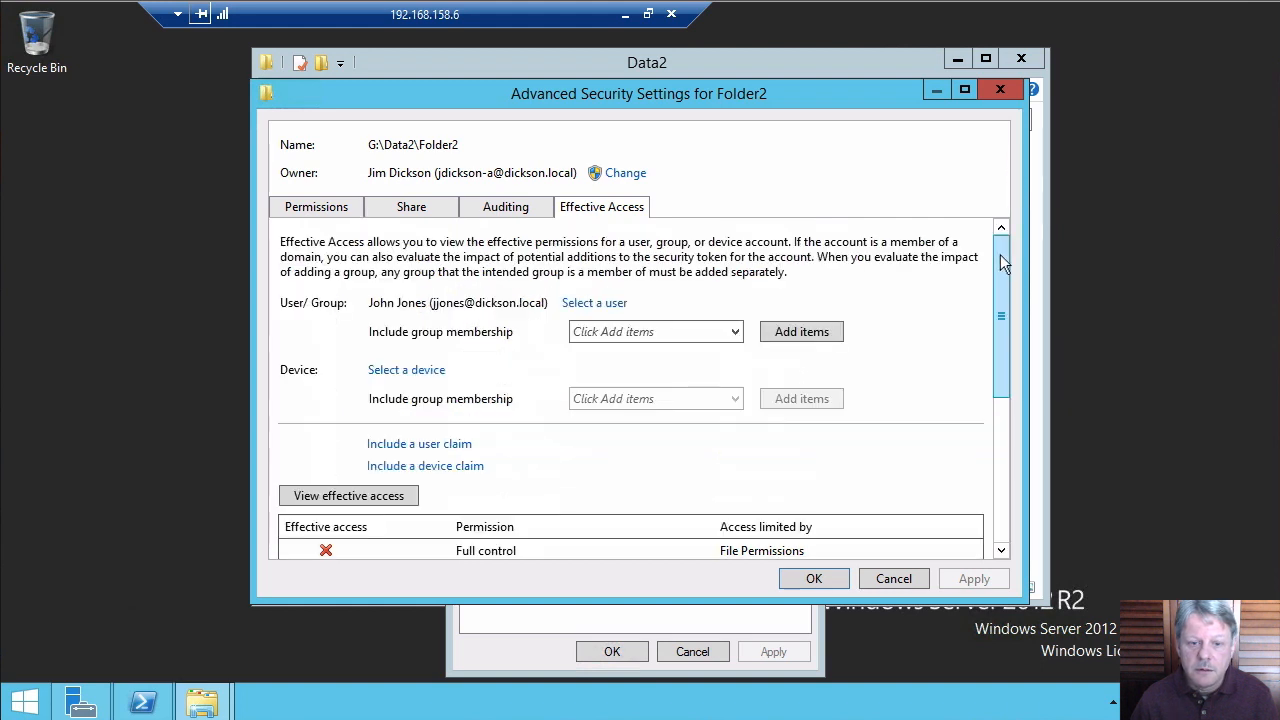
Switch the check to another domain user, whose Folder2 access shows read and write allowed and delete denied
click(620, 304)
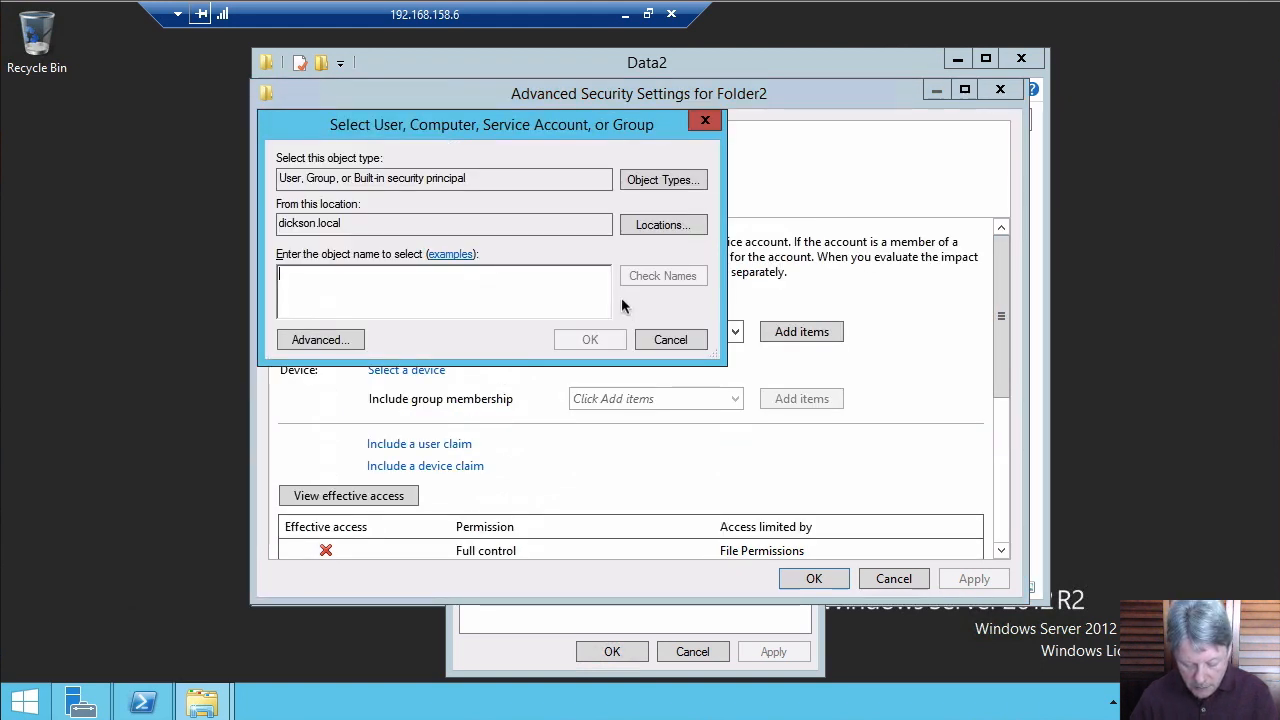
text(jd)
key(Return)
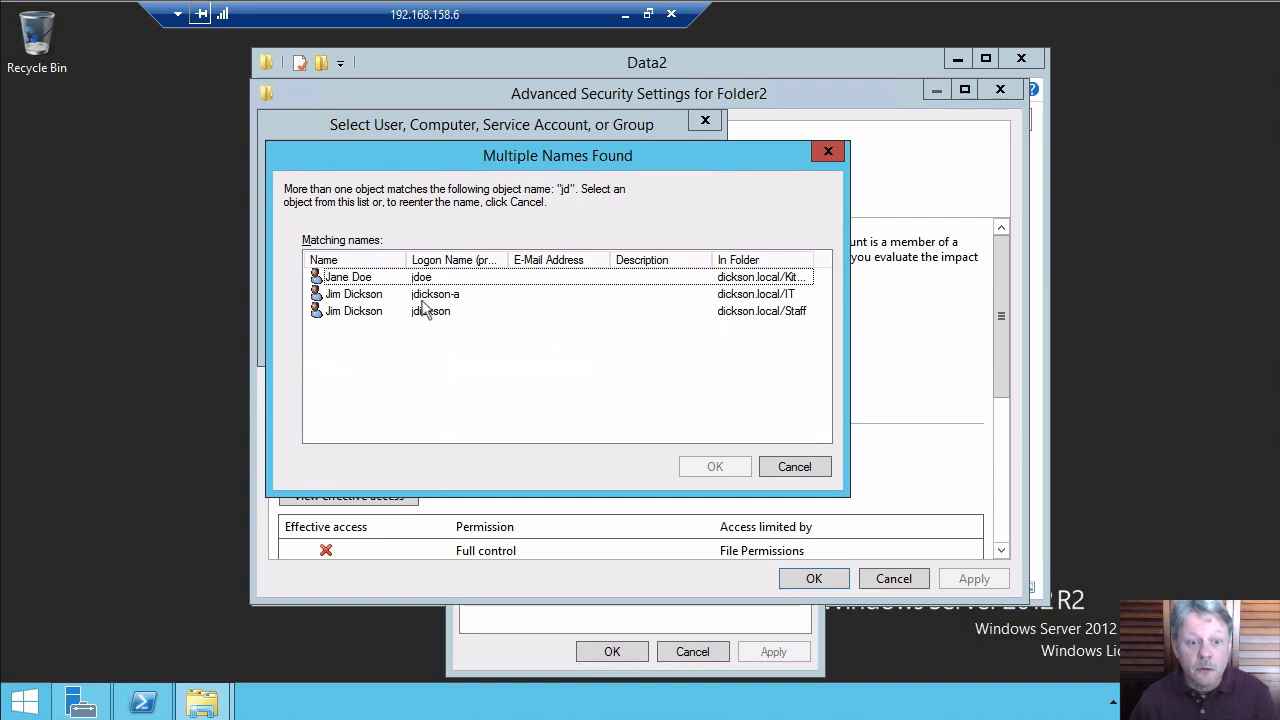
double_click(366, 278)
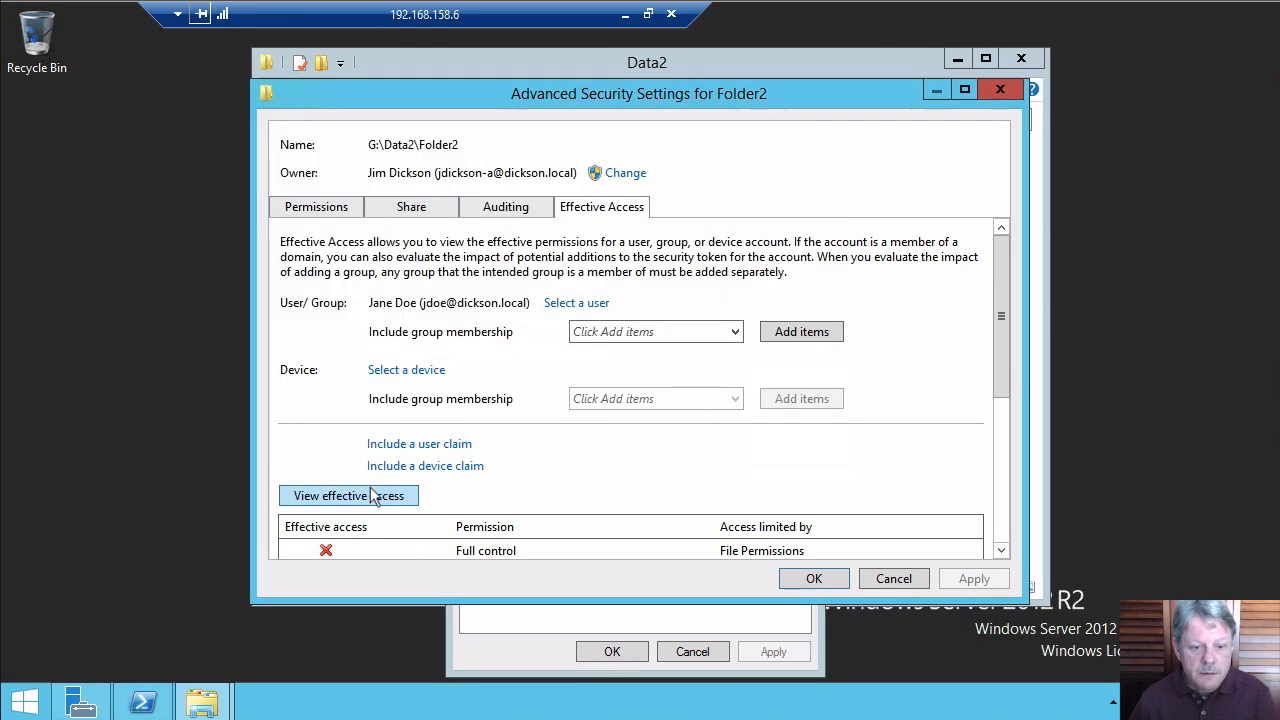
click(1004, 447)
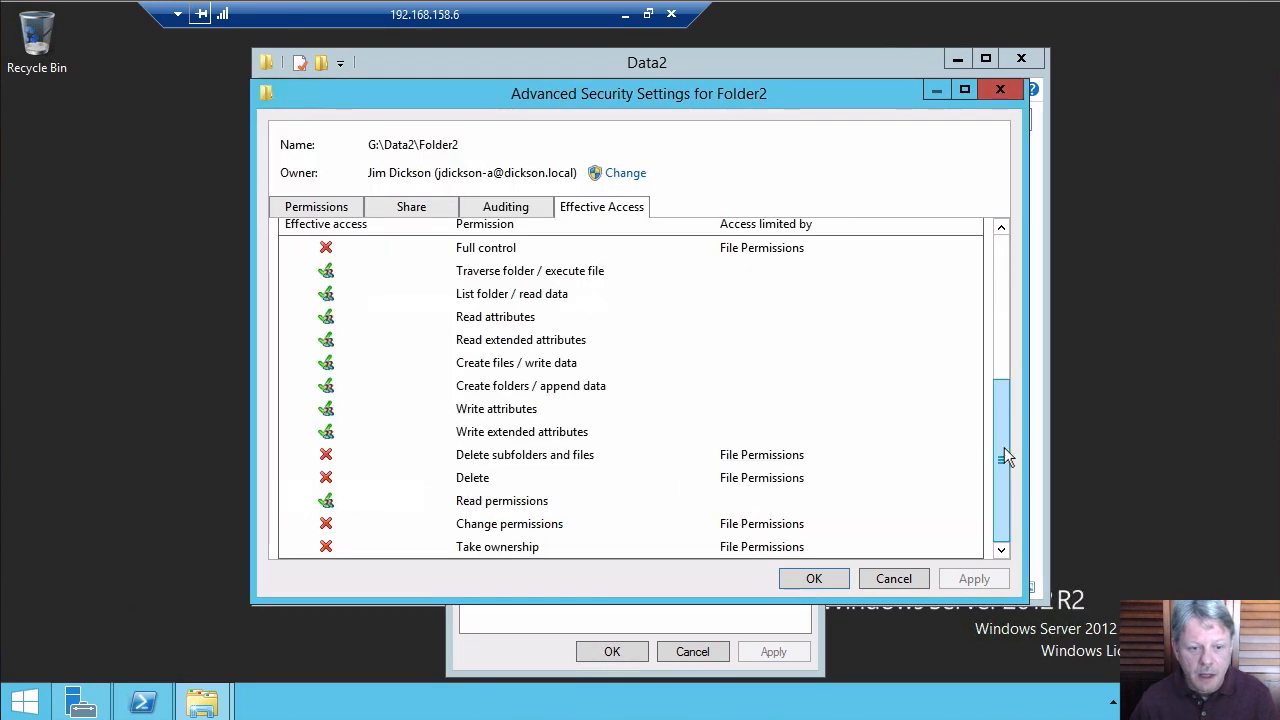
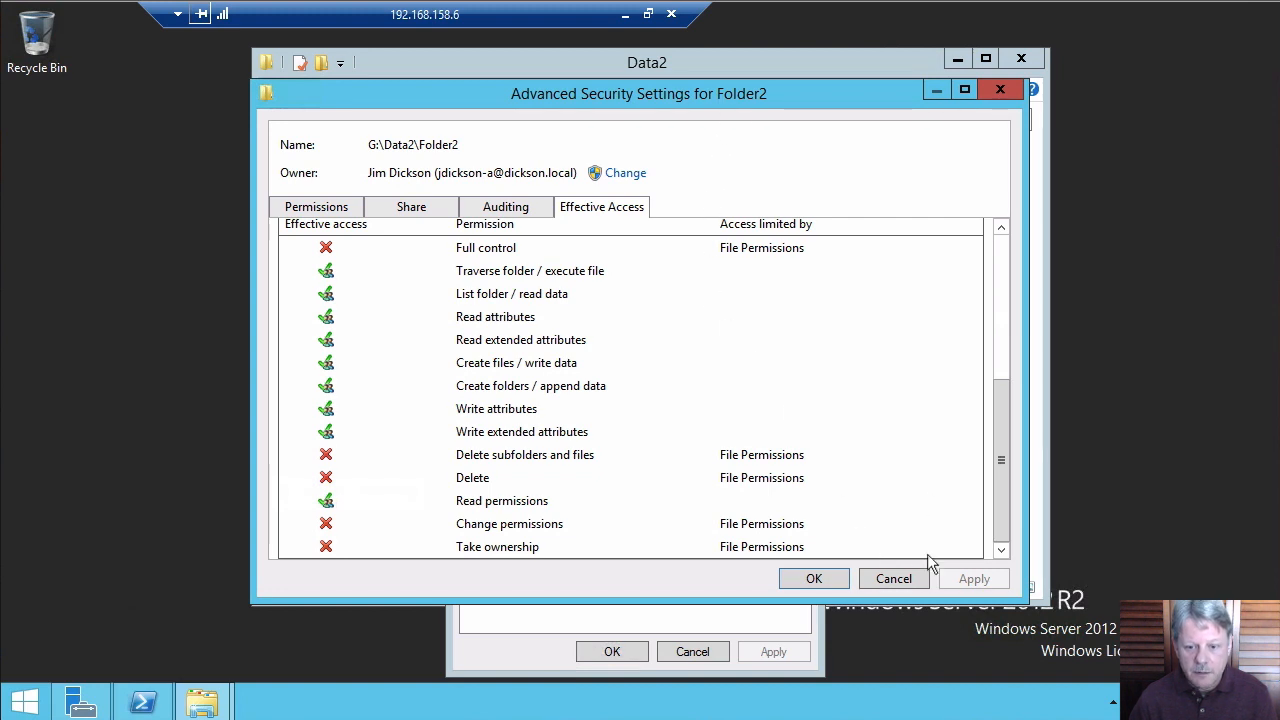
Close Folder2's security dialogs without changes and return to the Data (G:) drive listing
click(905, 578)
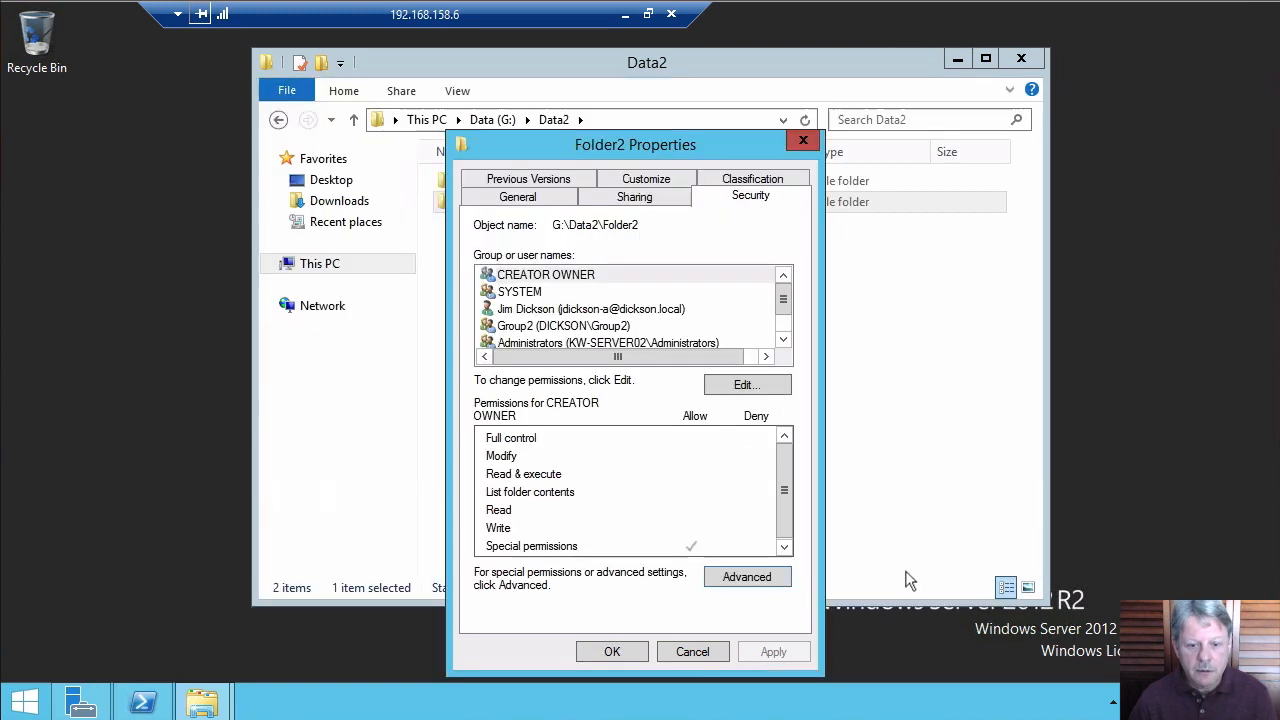
click(692, 652)
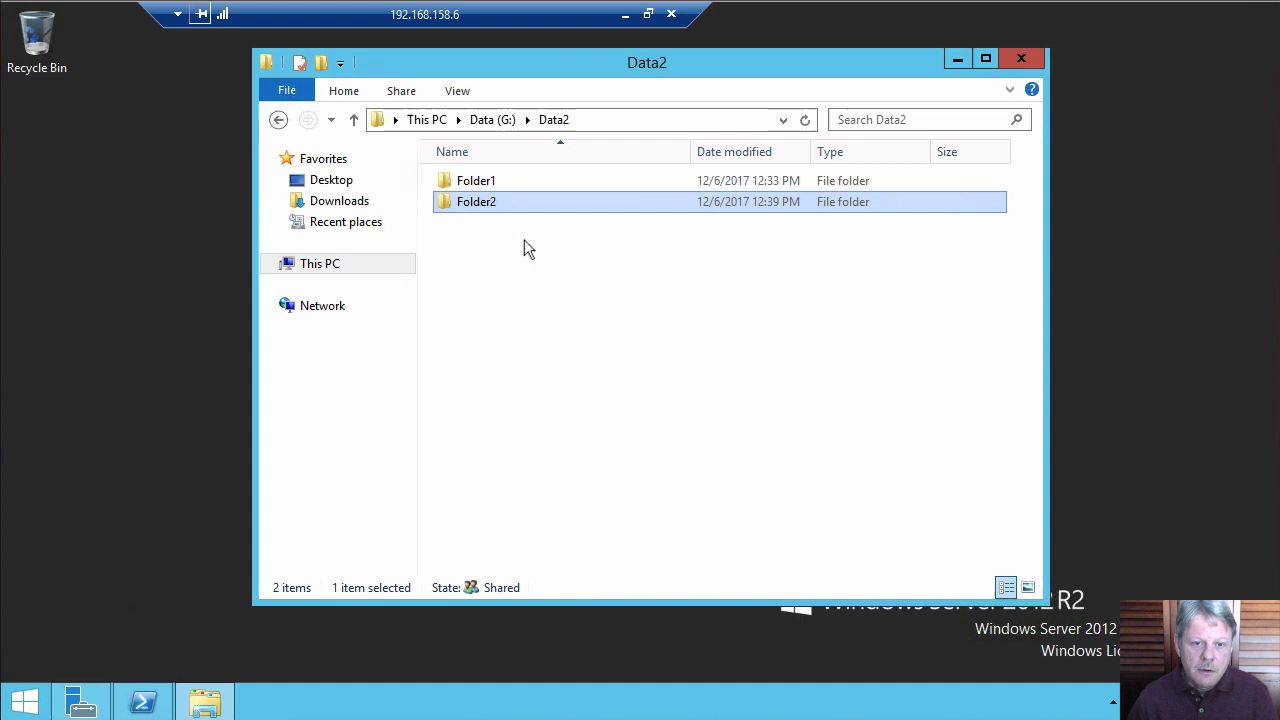
click(491, 121)
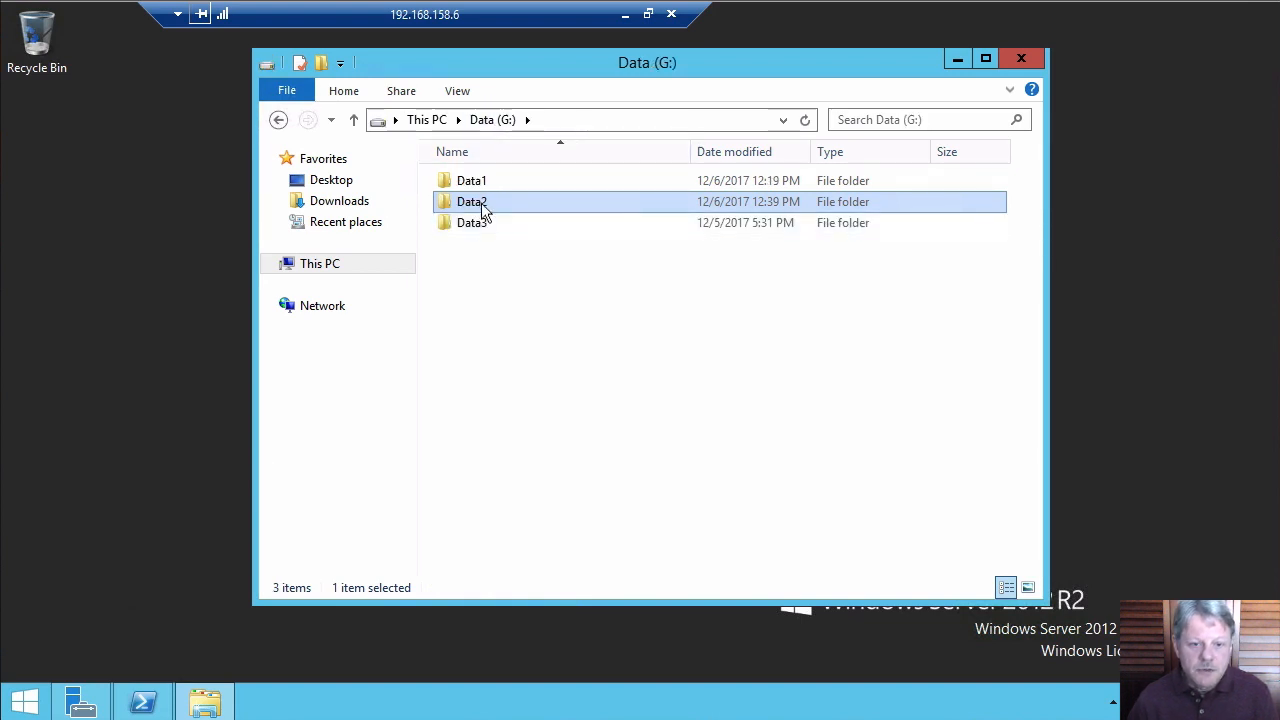
Remove the Users group's permission entry in Data2's advanced security settings and save
right_click(483, 210)
click(562, 502)
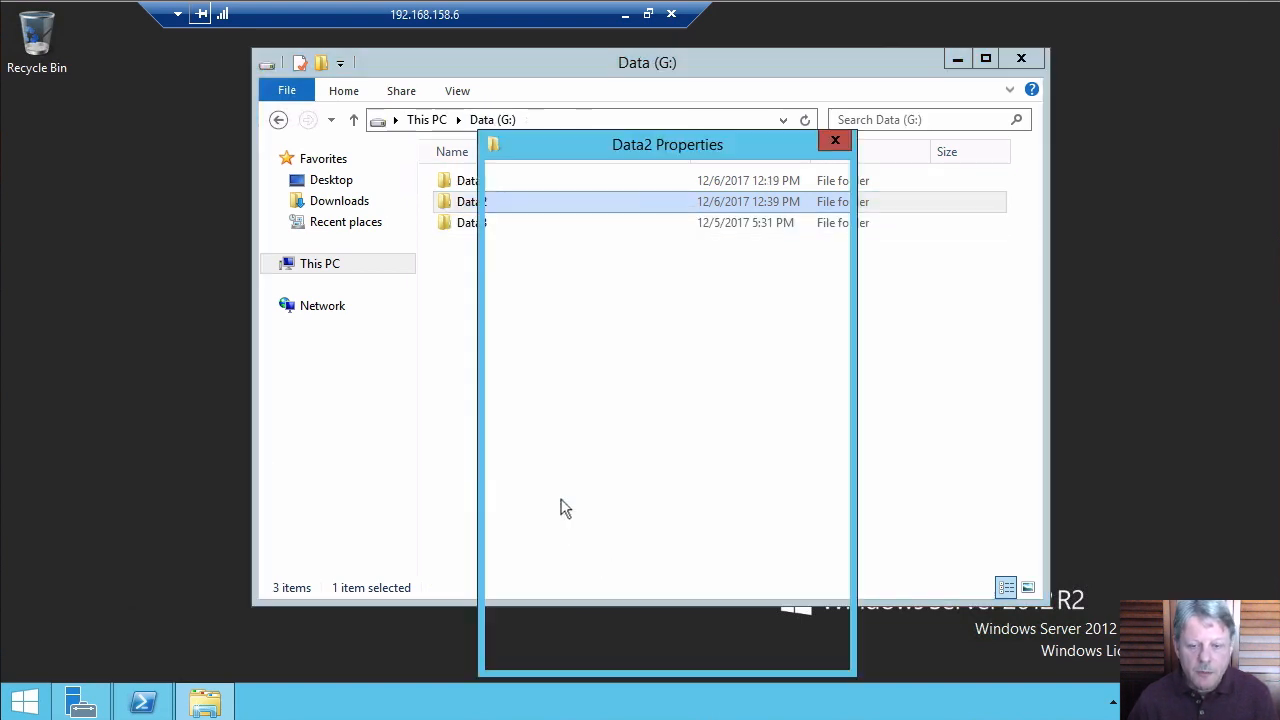
click(797, 203)
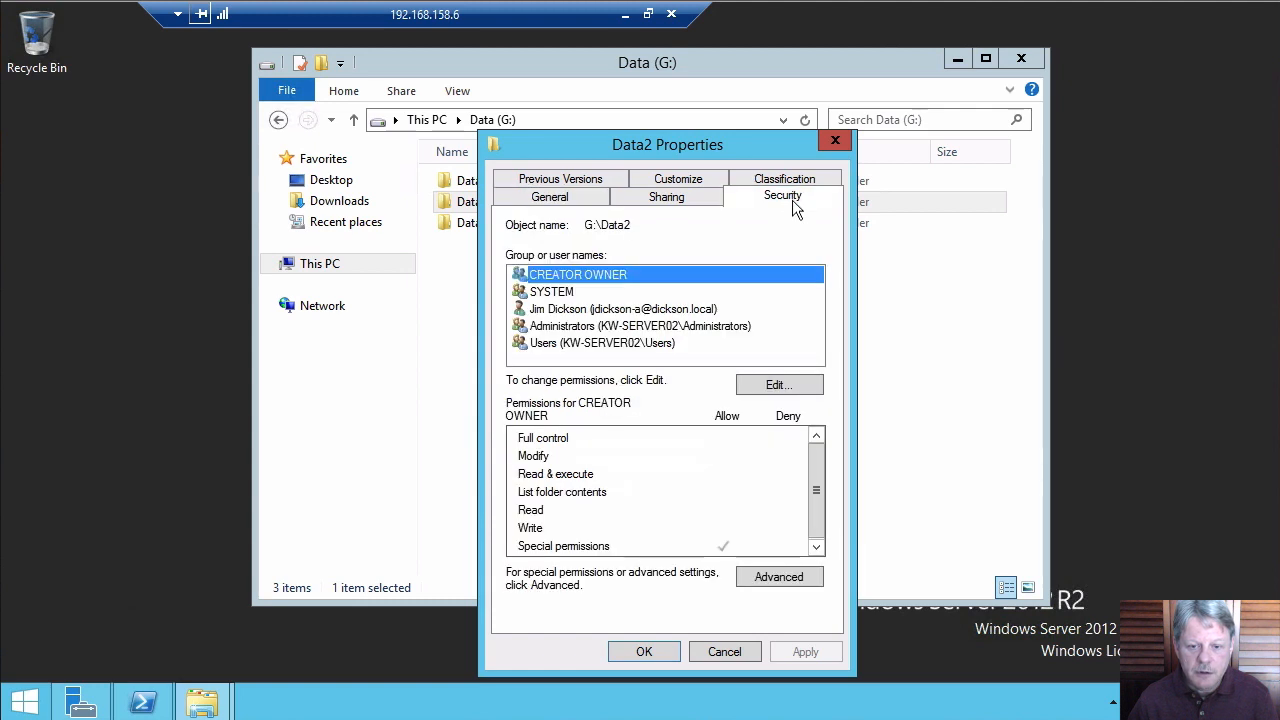
click(785, 578)
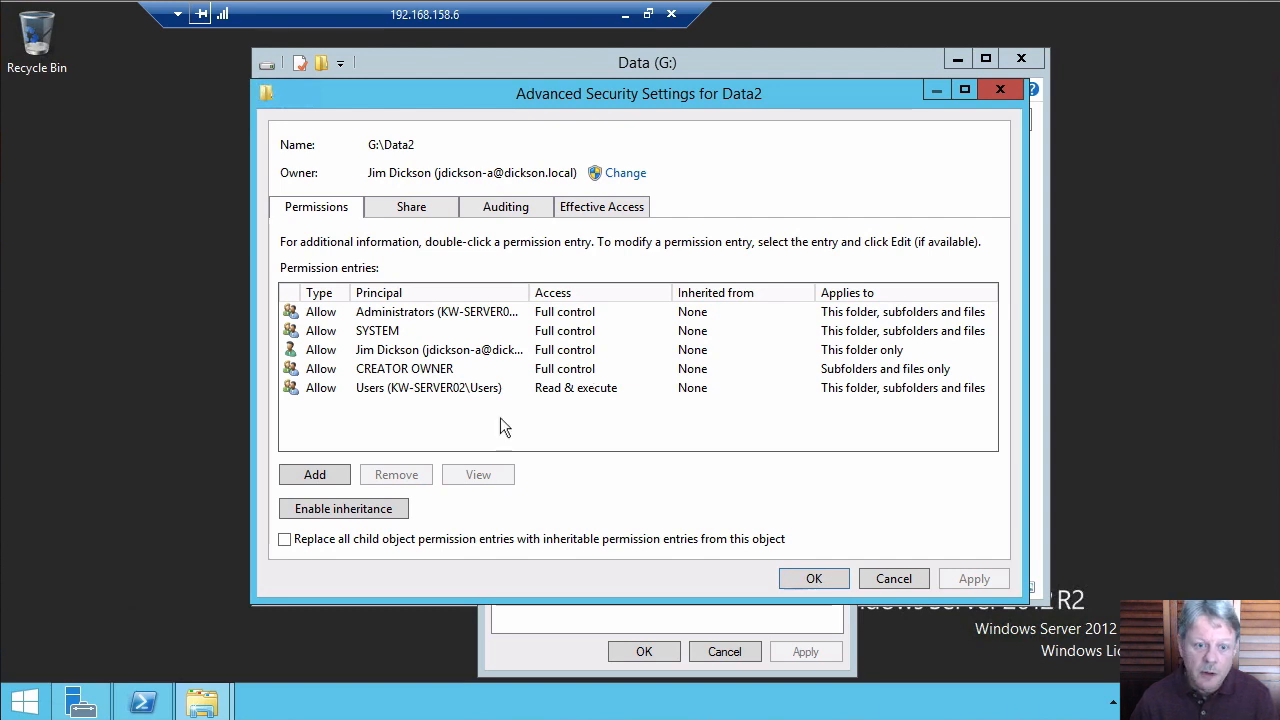
click(428, 387)
click(422, 475)
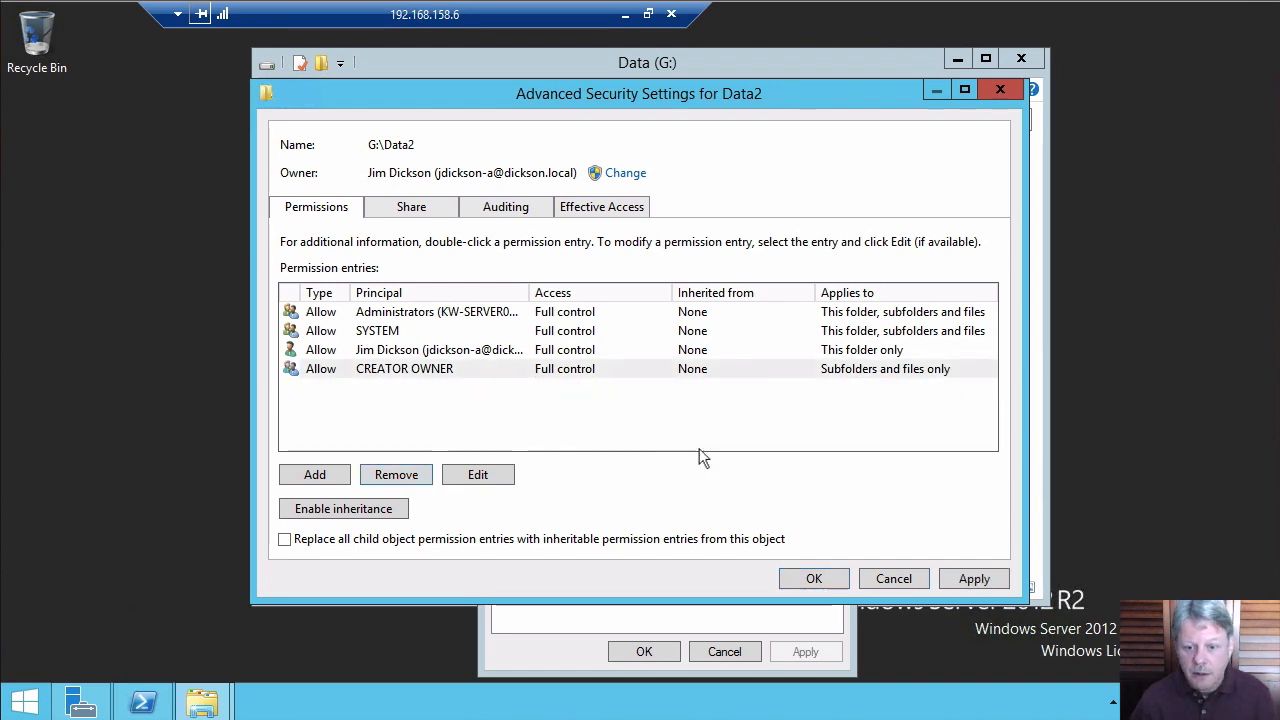
click(815, 580)
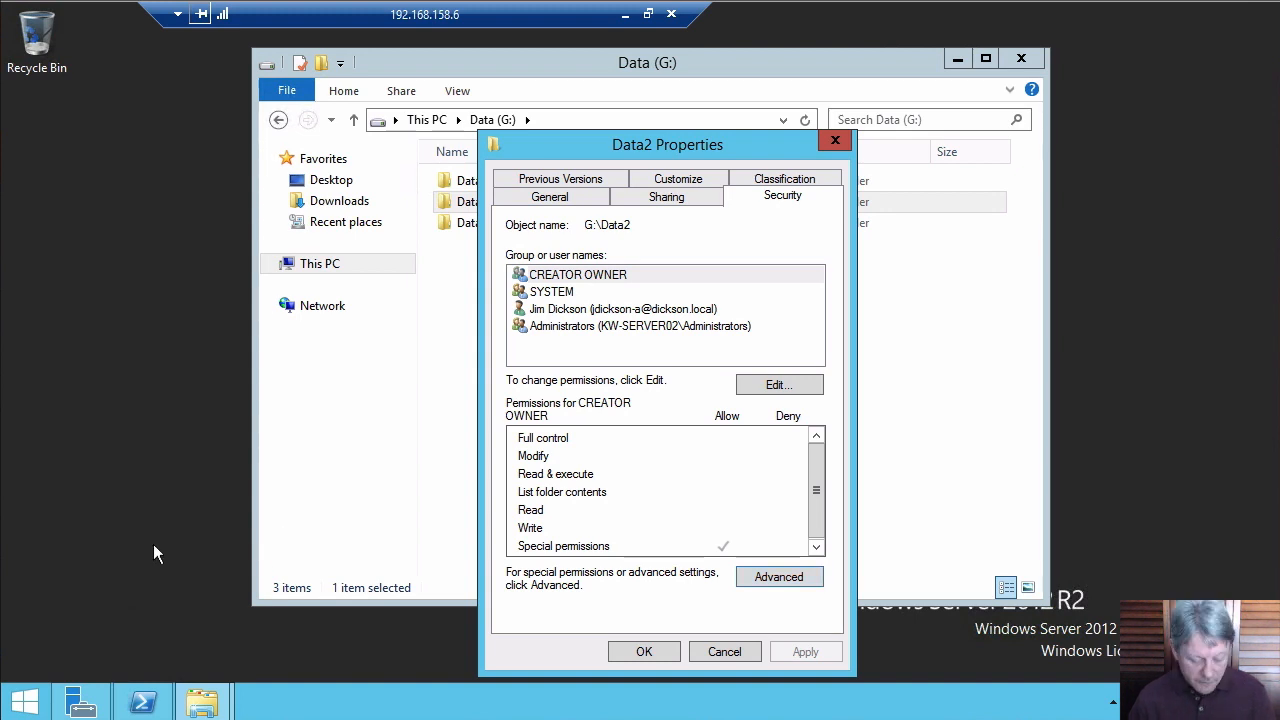
Unlock the client VM session with the user's password and close the Data2 window
key(alt+Tab)
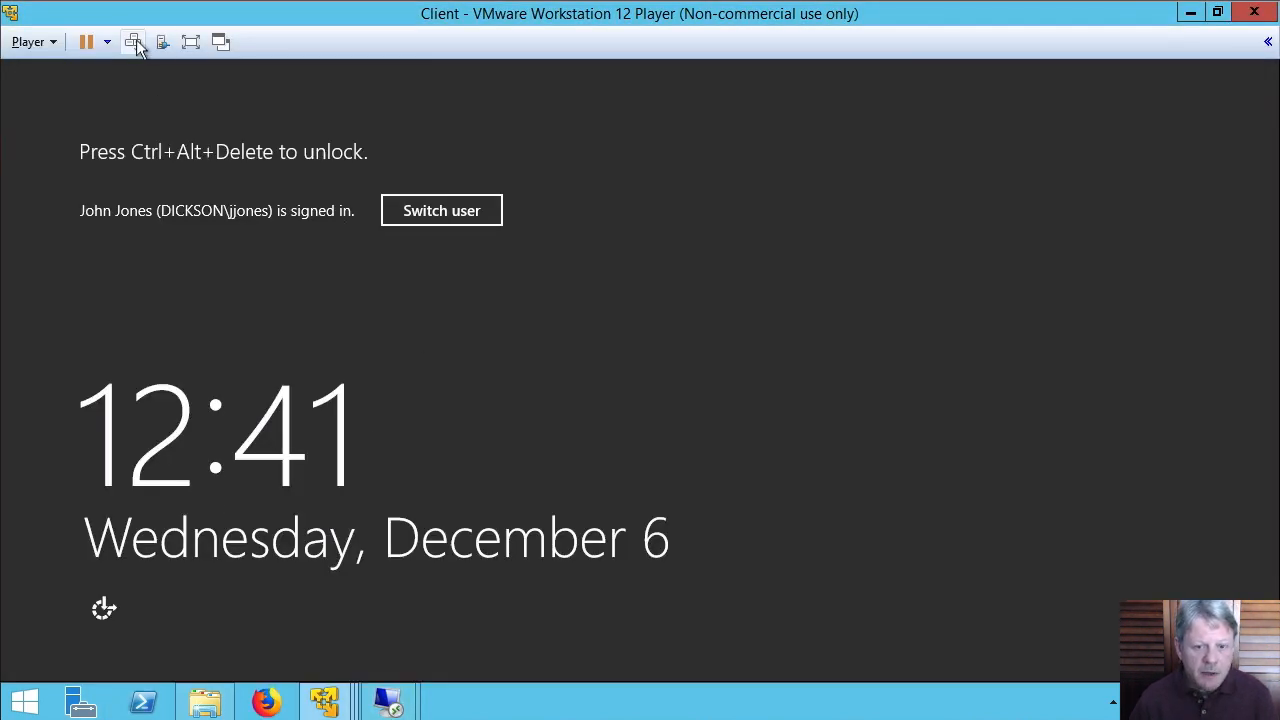
click(135, 44)
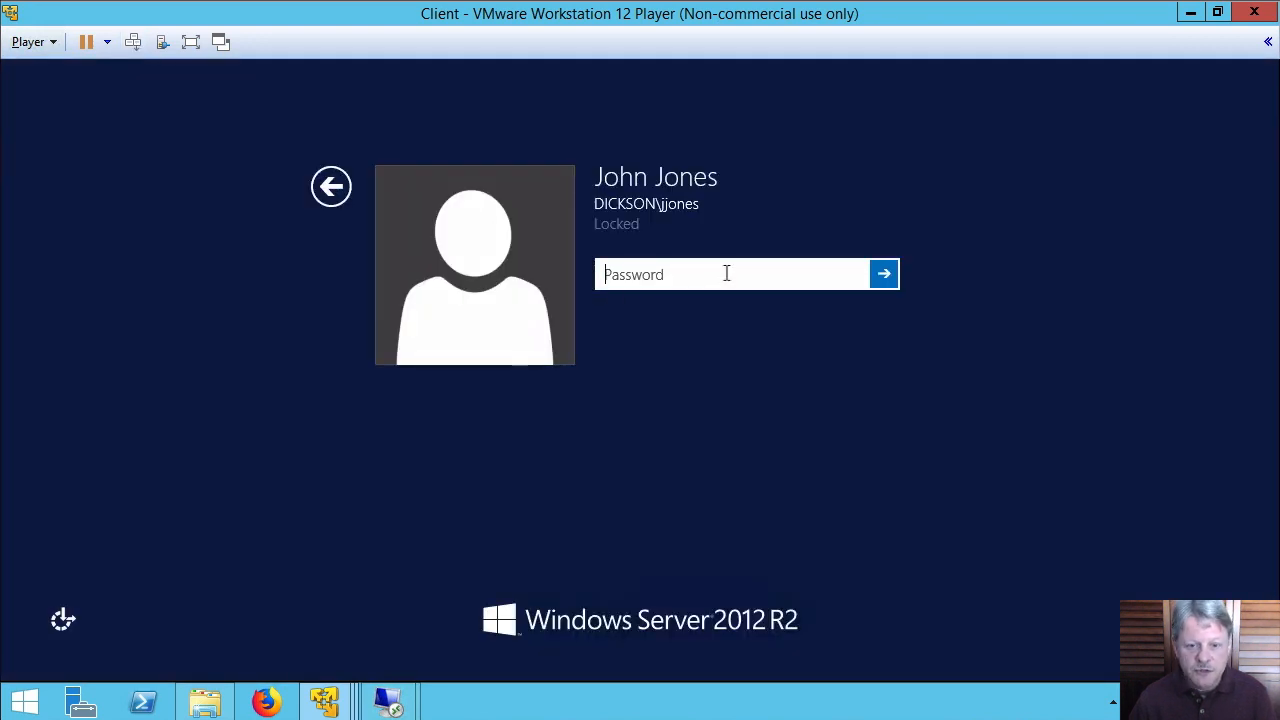
text(Pa$$w0rd)
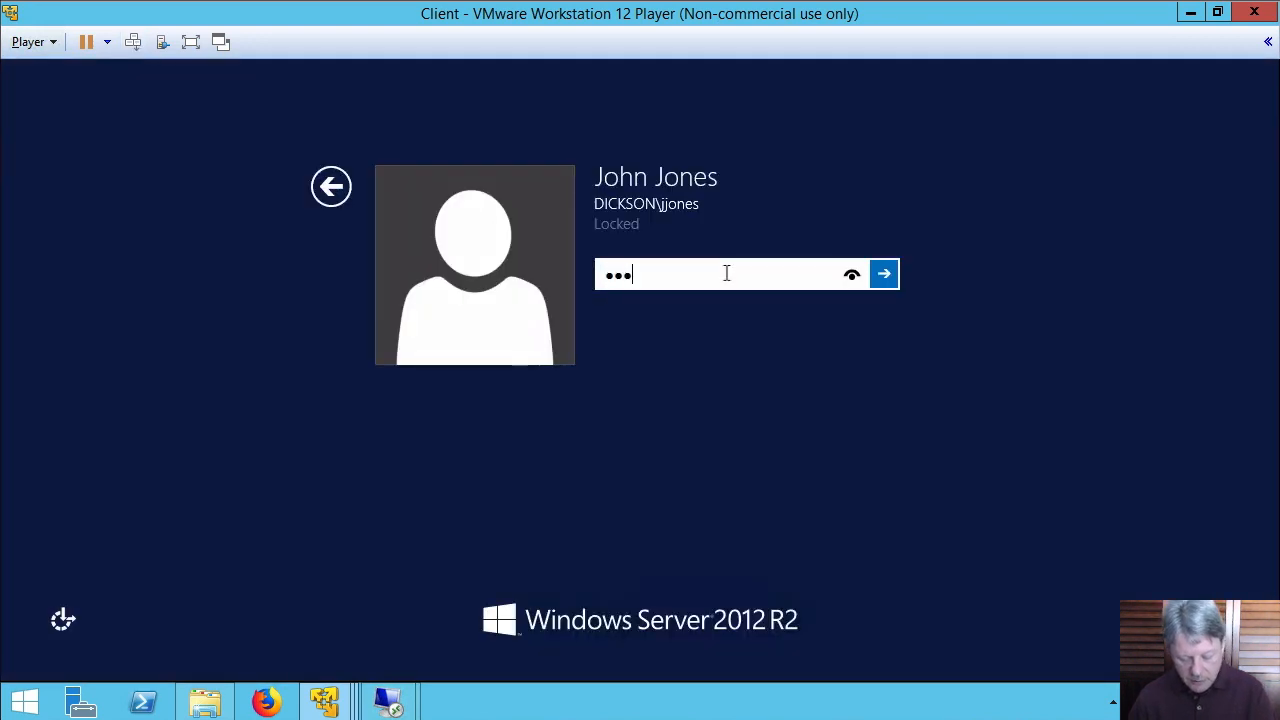
key(Return)
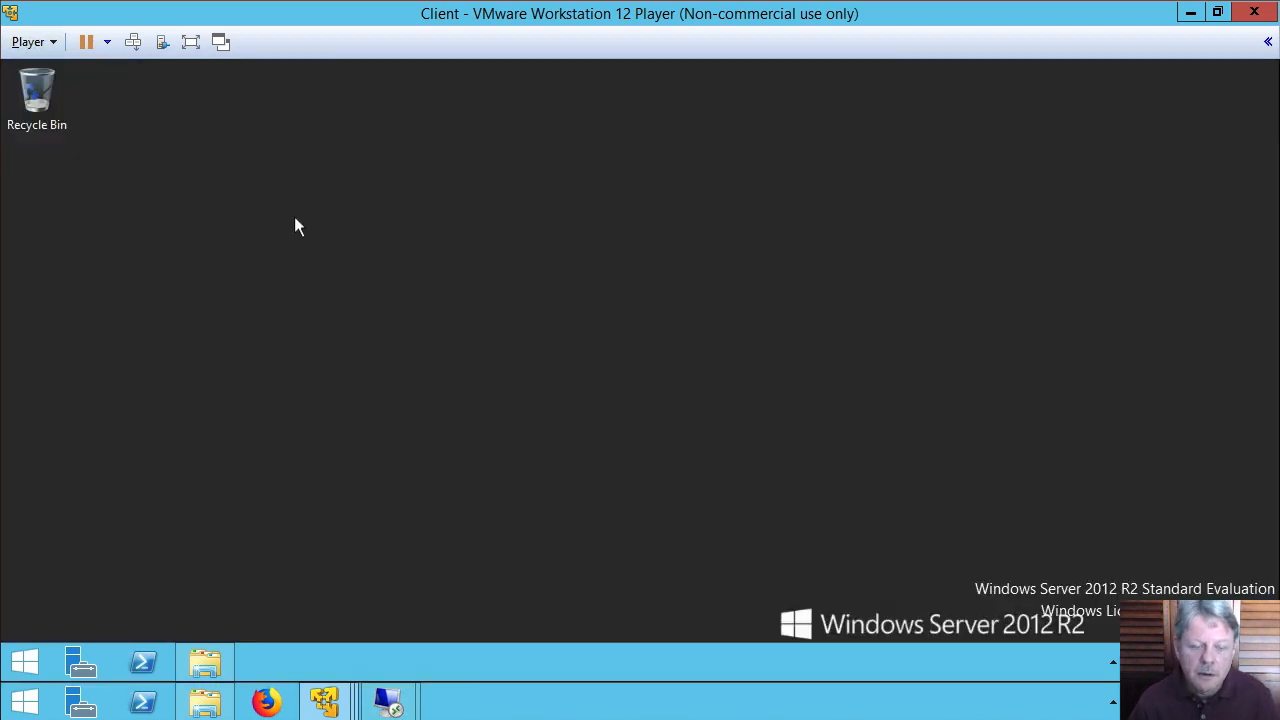
click(210, 661)
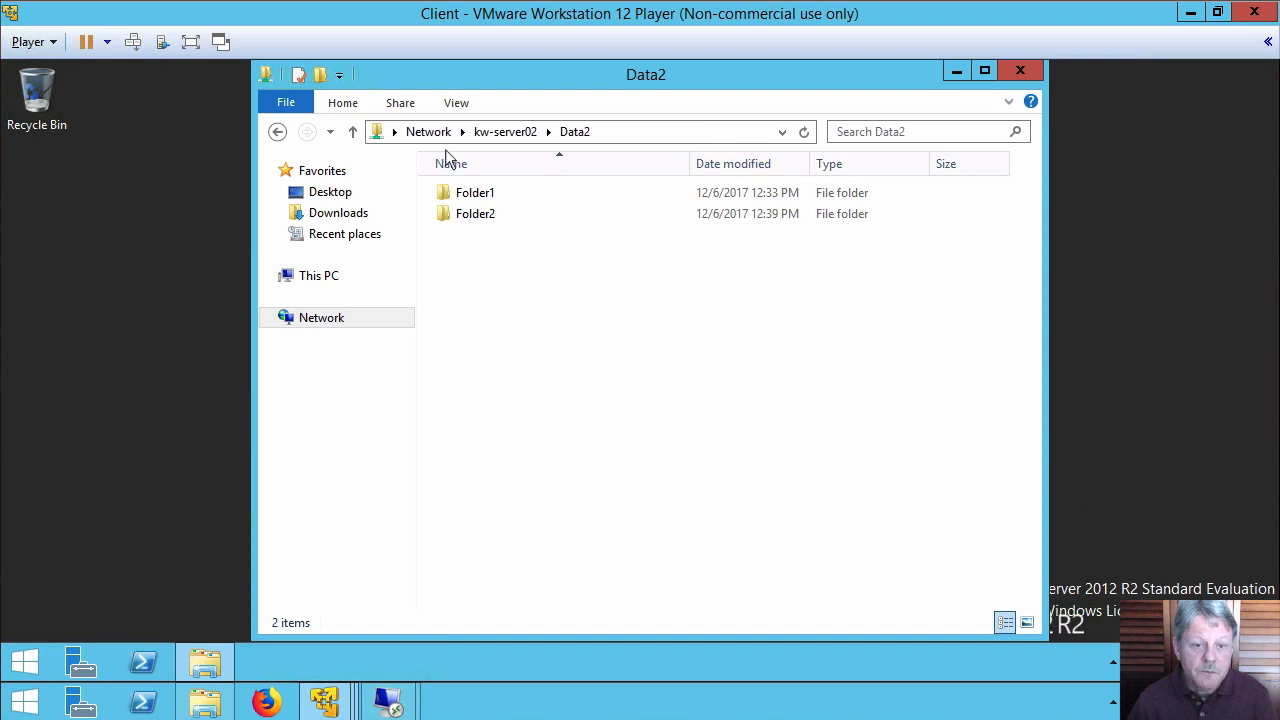
click(1025, 71)
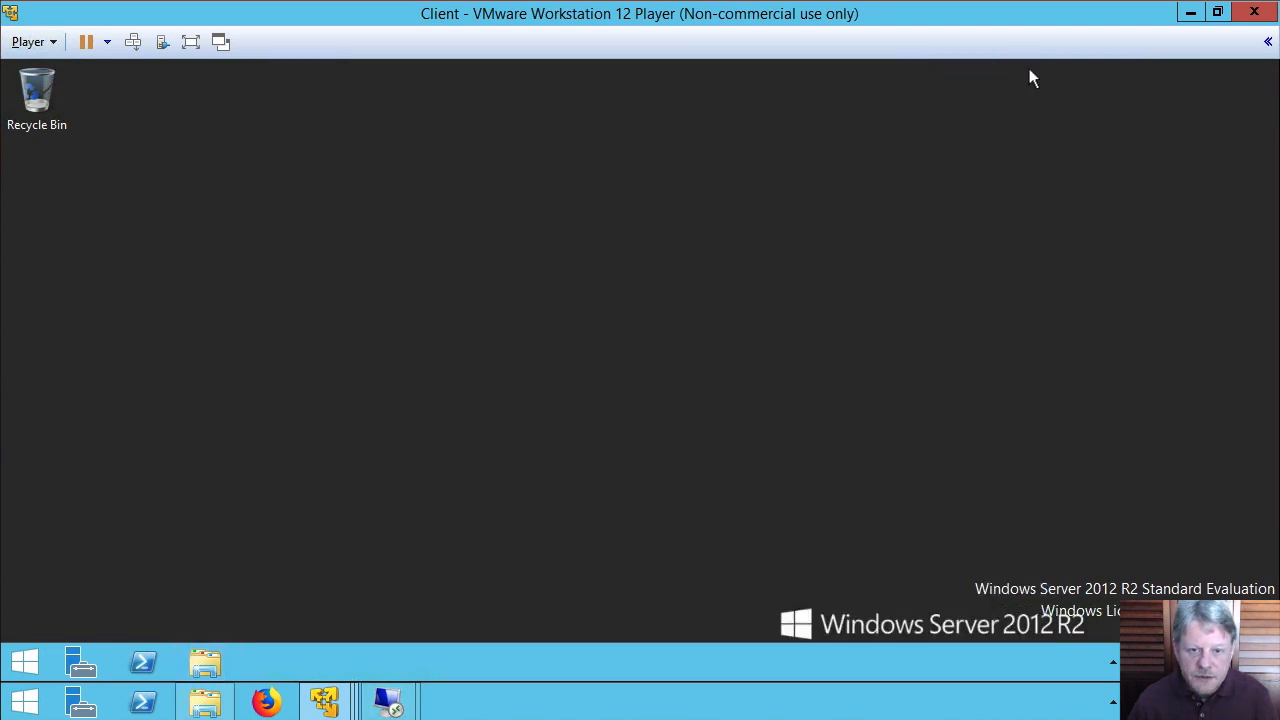
On the client, try opening \\kw-server02\Data2 and dismiss the access denied error
click(210, 665)
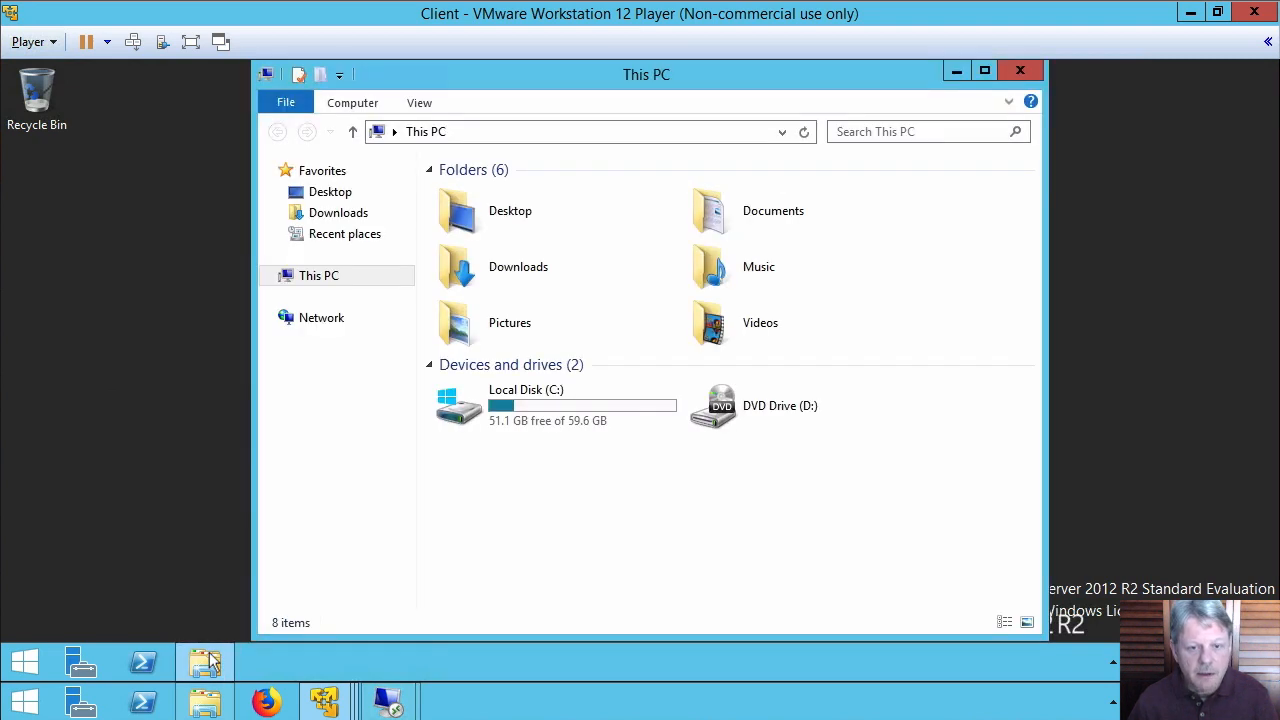
click(578, 134)
text(\\)
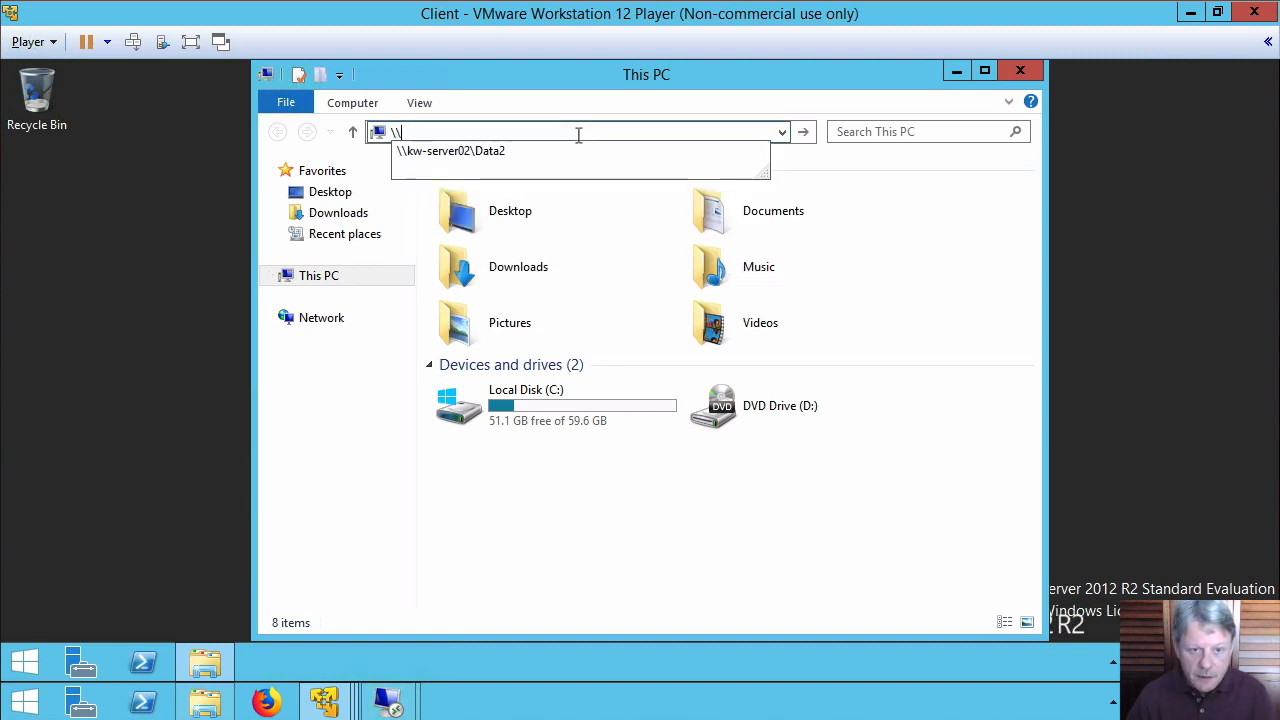
click(457, 146)
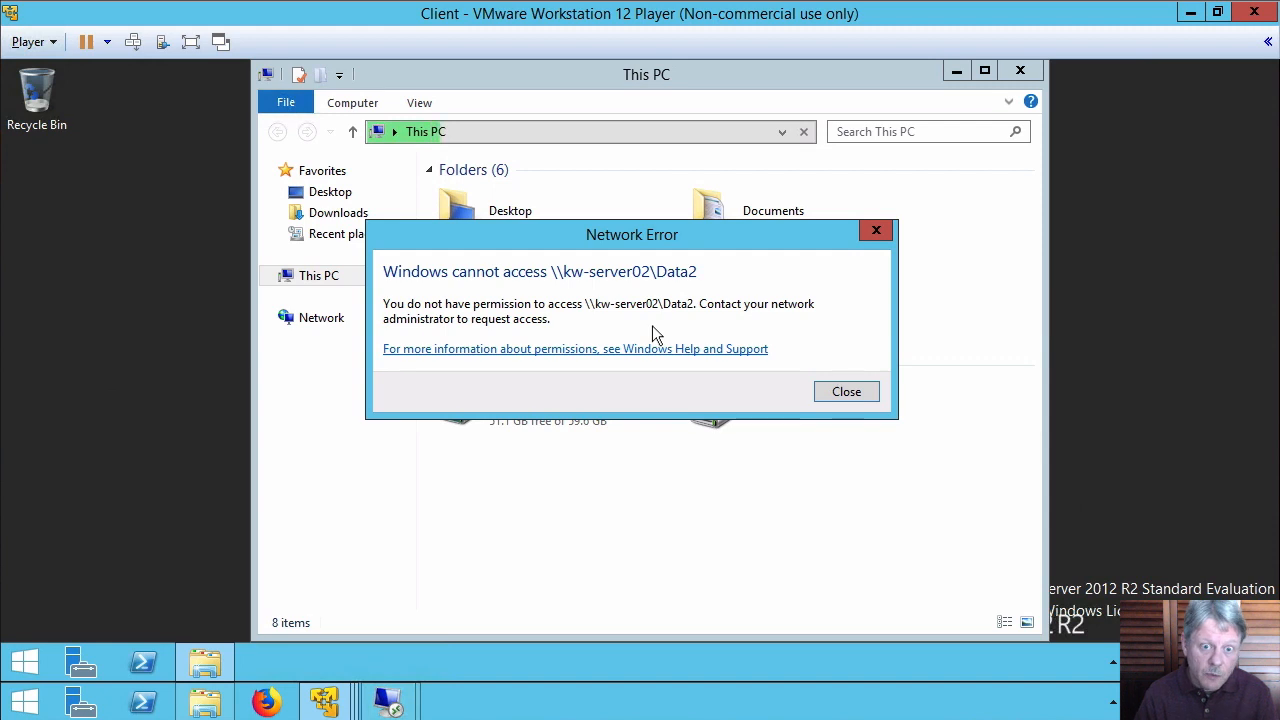
click(845, 391)
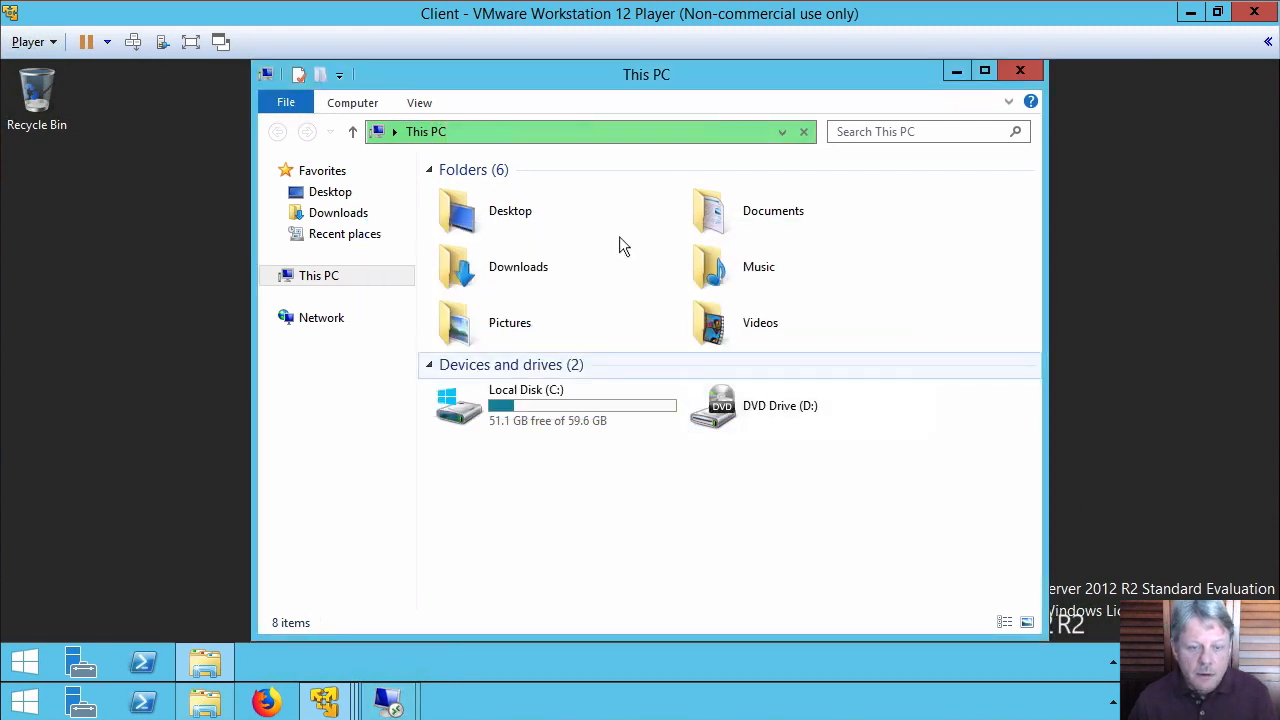
Try \\kw-server02\data\folder1, dismiss the network error, and bring up the Windows security options
click(624, 128)
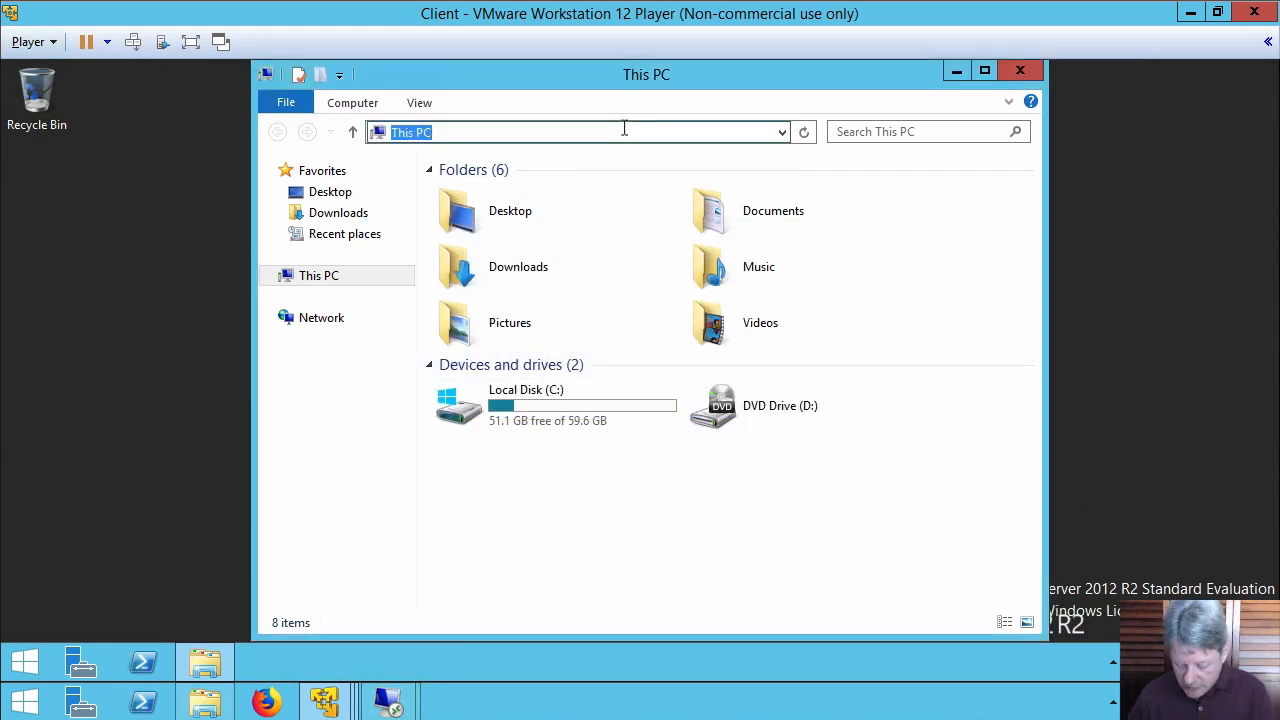
text(\\kw-server02\data\)
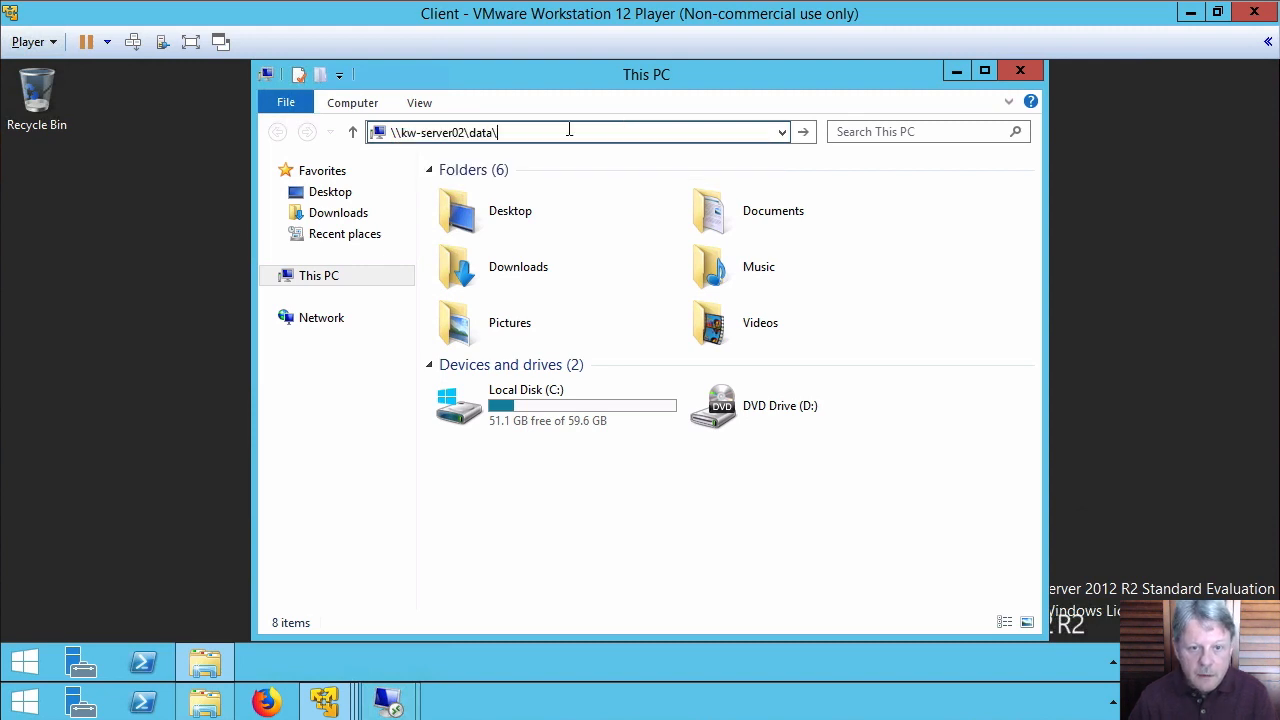
text(folder)
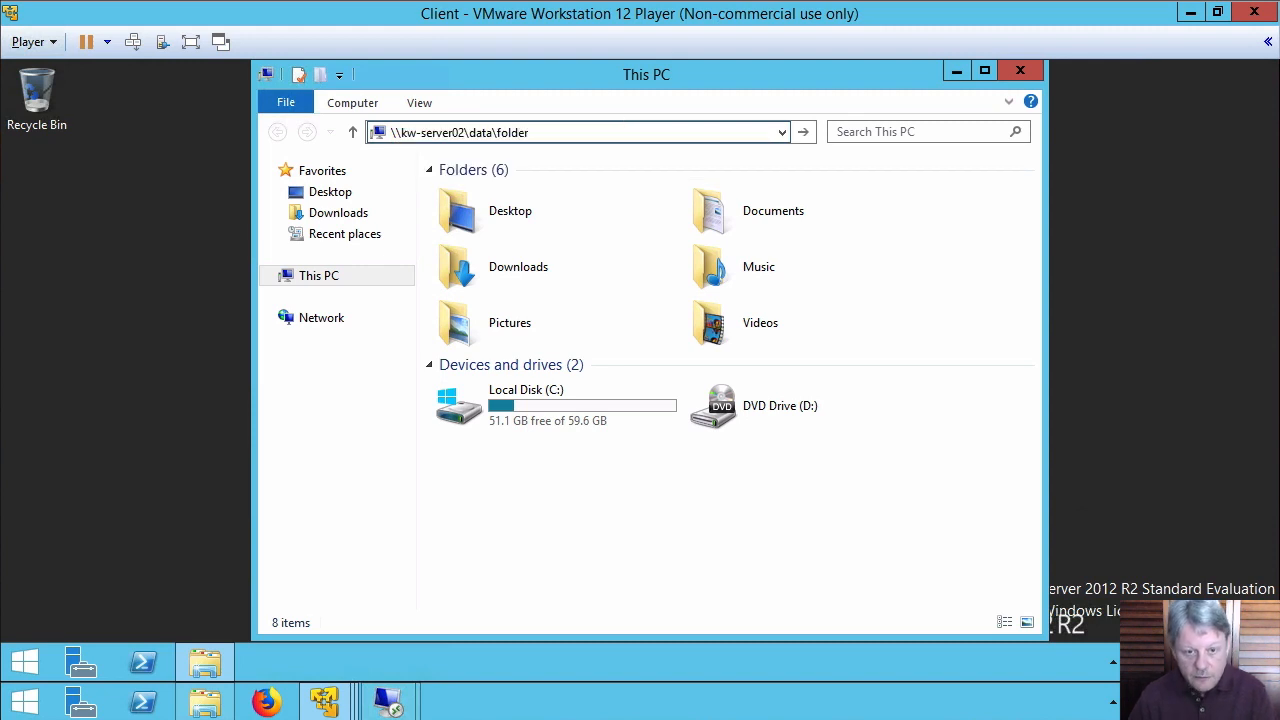
text(1)
key(Return)
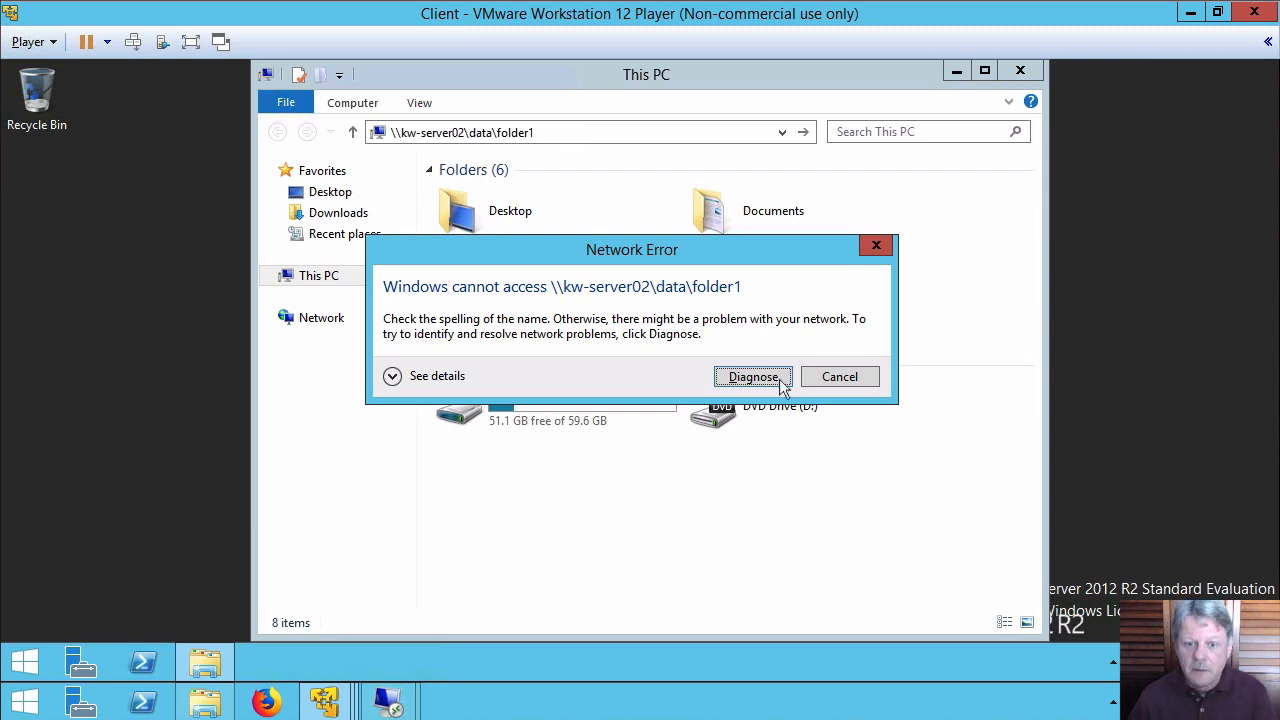
click(840, 377)
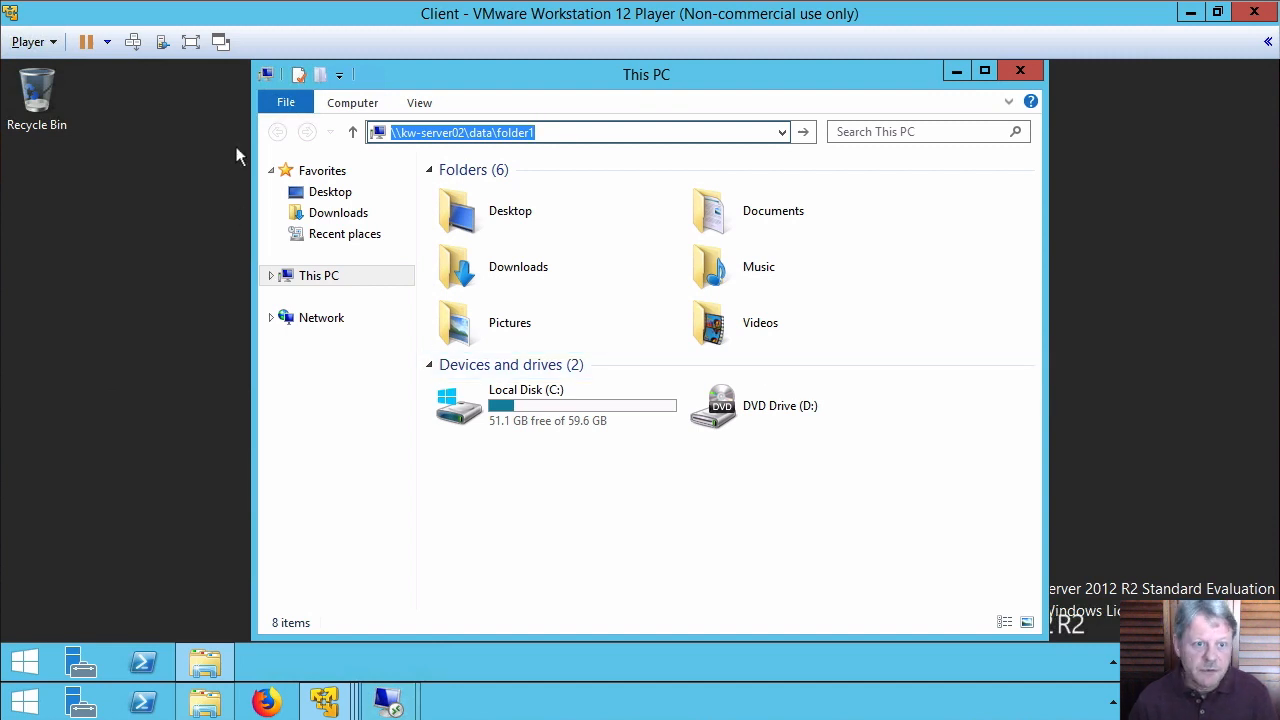
click(133, 42)
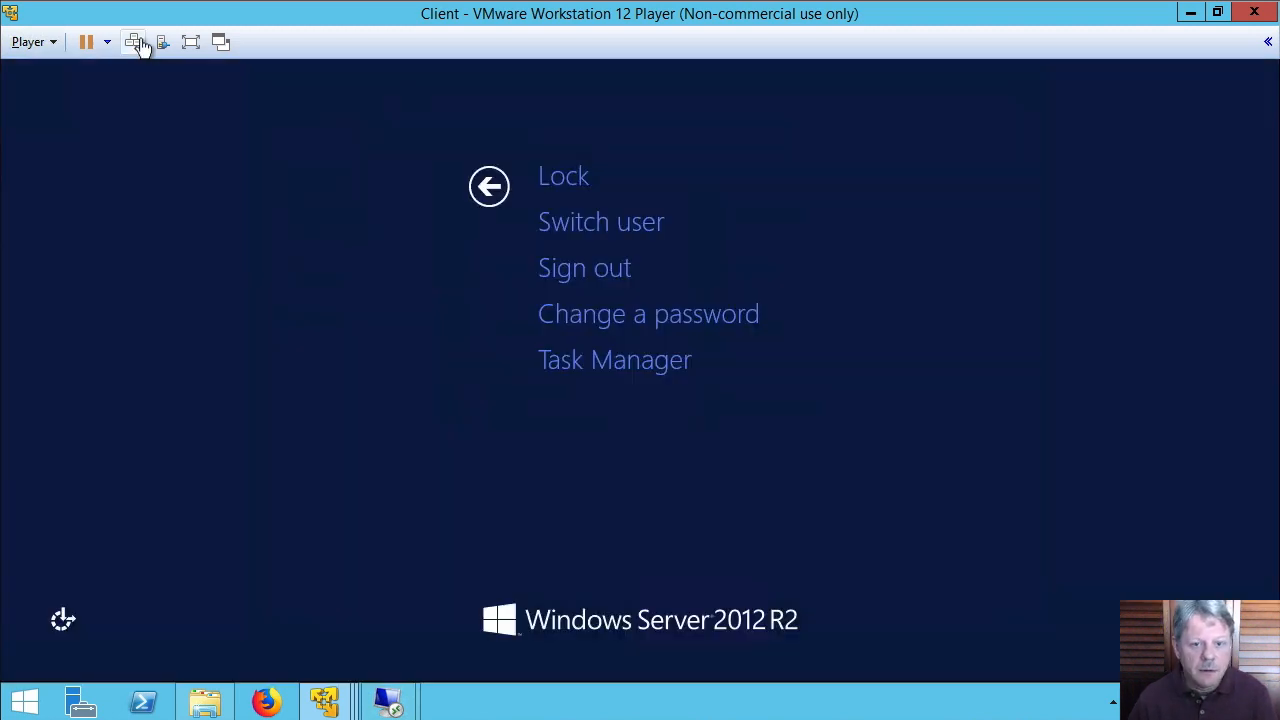
Sign the client user out, then on the server open Data2's advanced security settings
click(590, 268)
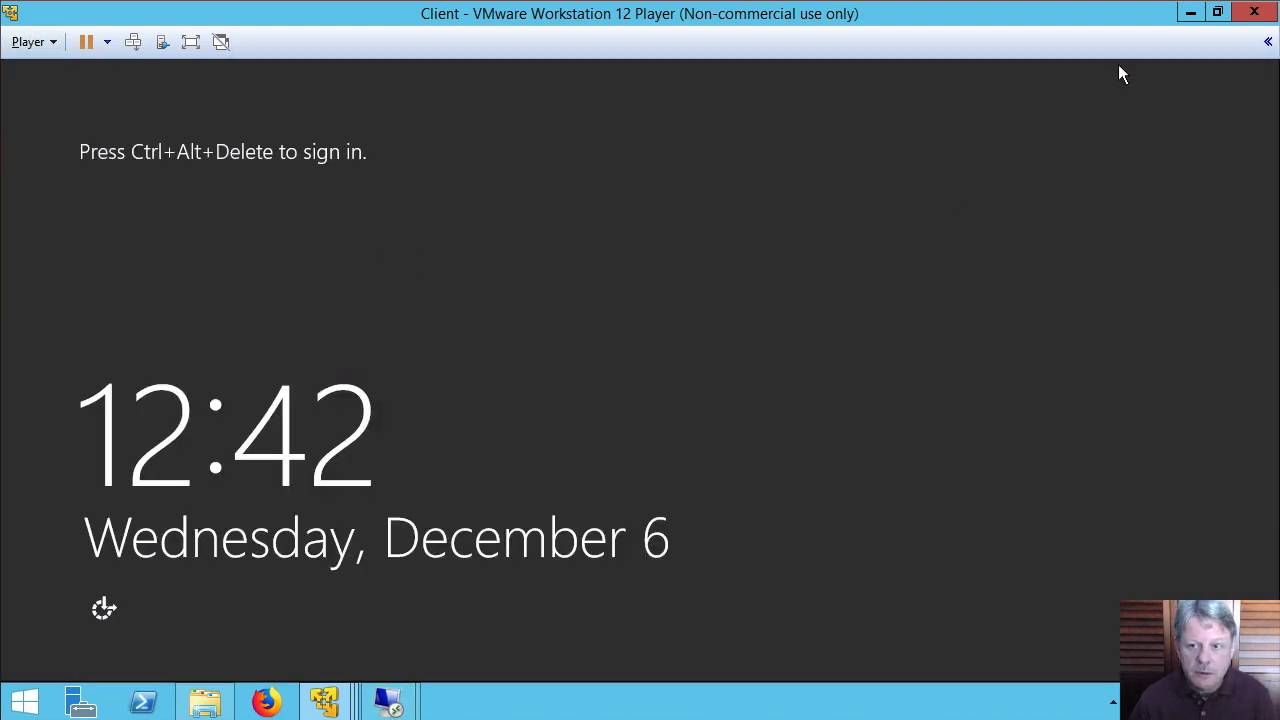
mouse_move(390, 706)
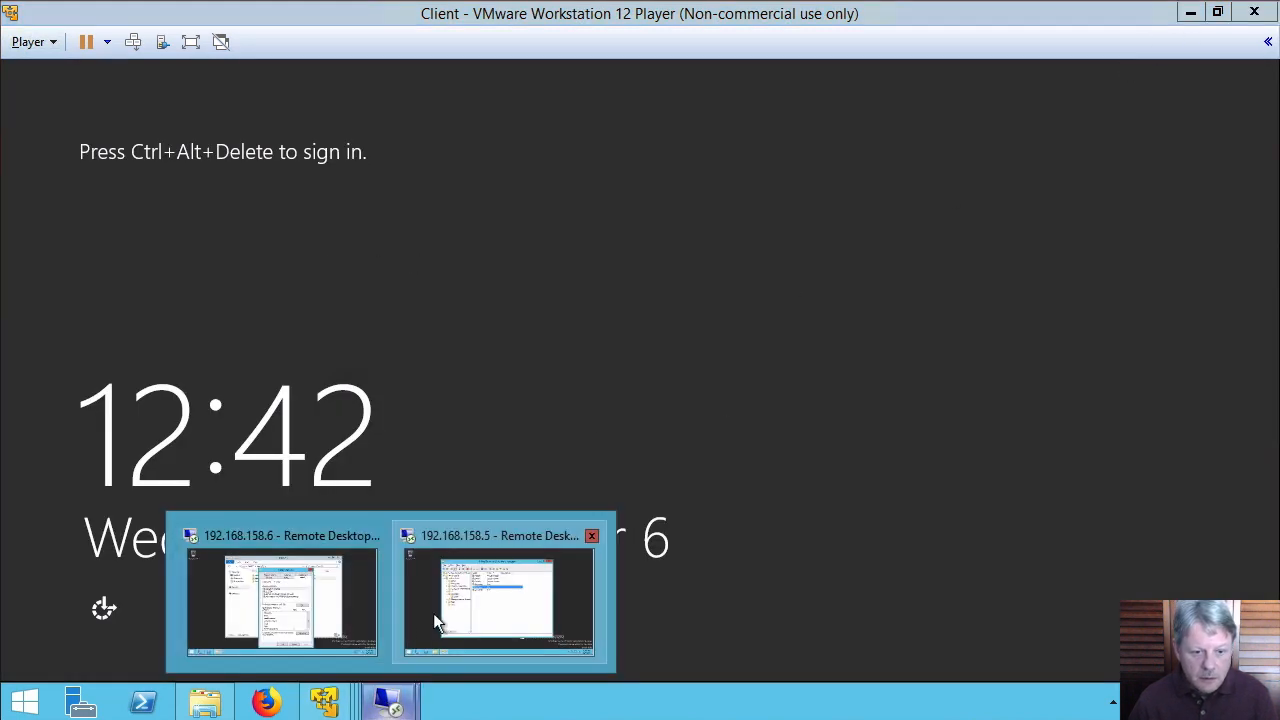
click(297, 597)
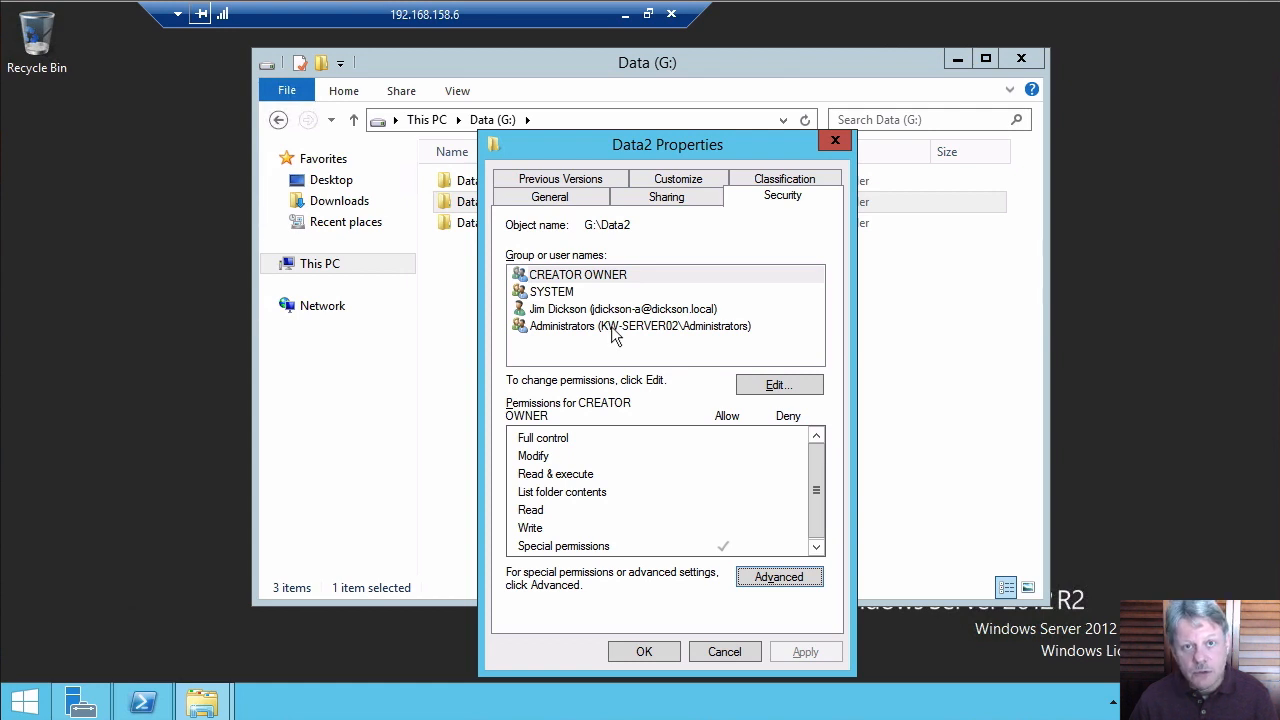
click(790, 576)
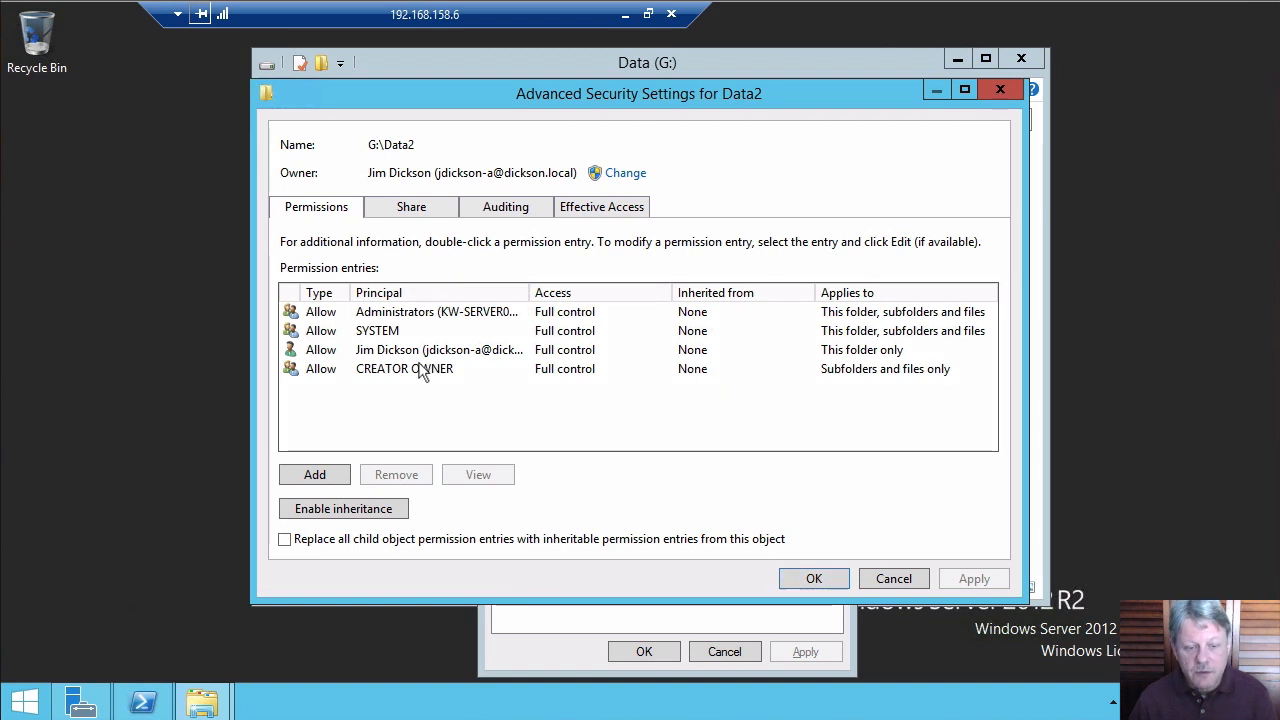
Add a Domain Users Read & execute entry to Data2, applying to this folder only
click(333, 473)
click(346, 108)
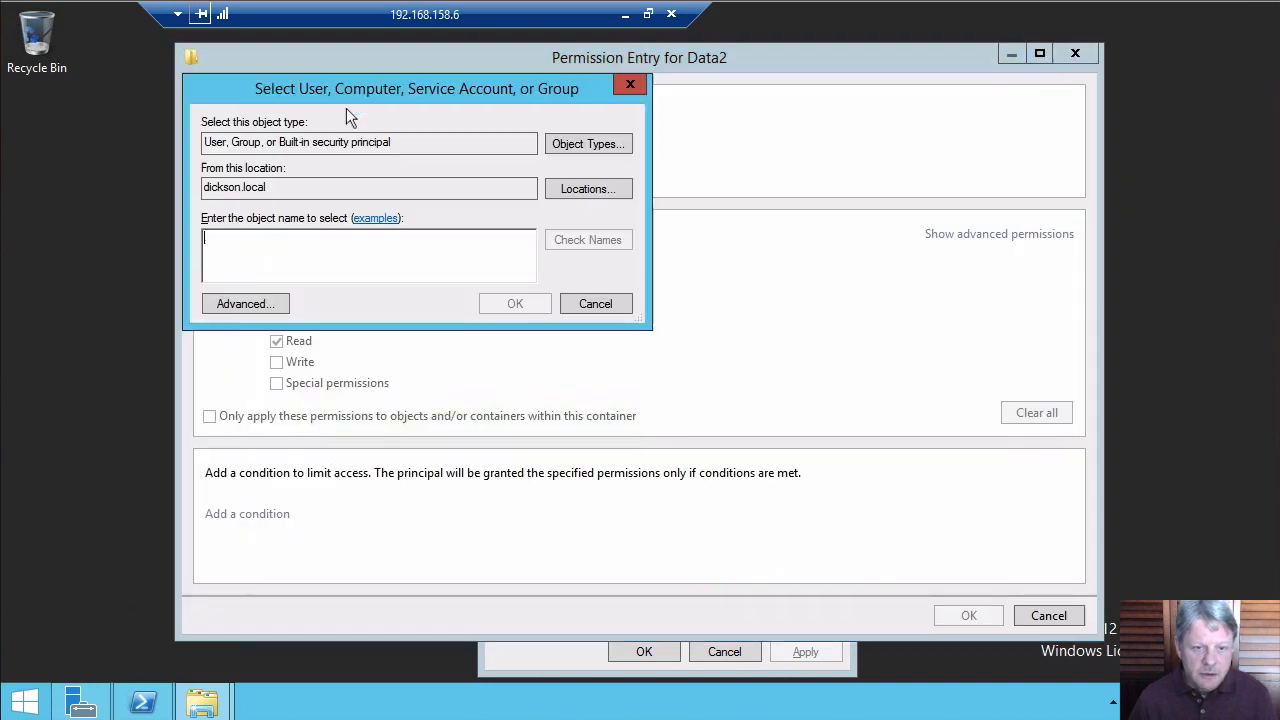
text(dom)
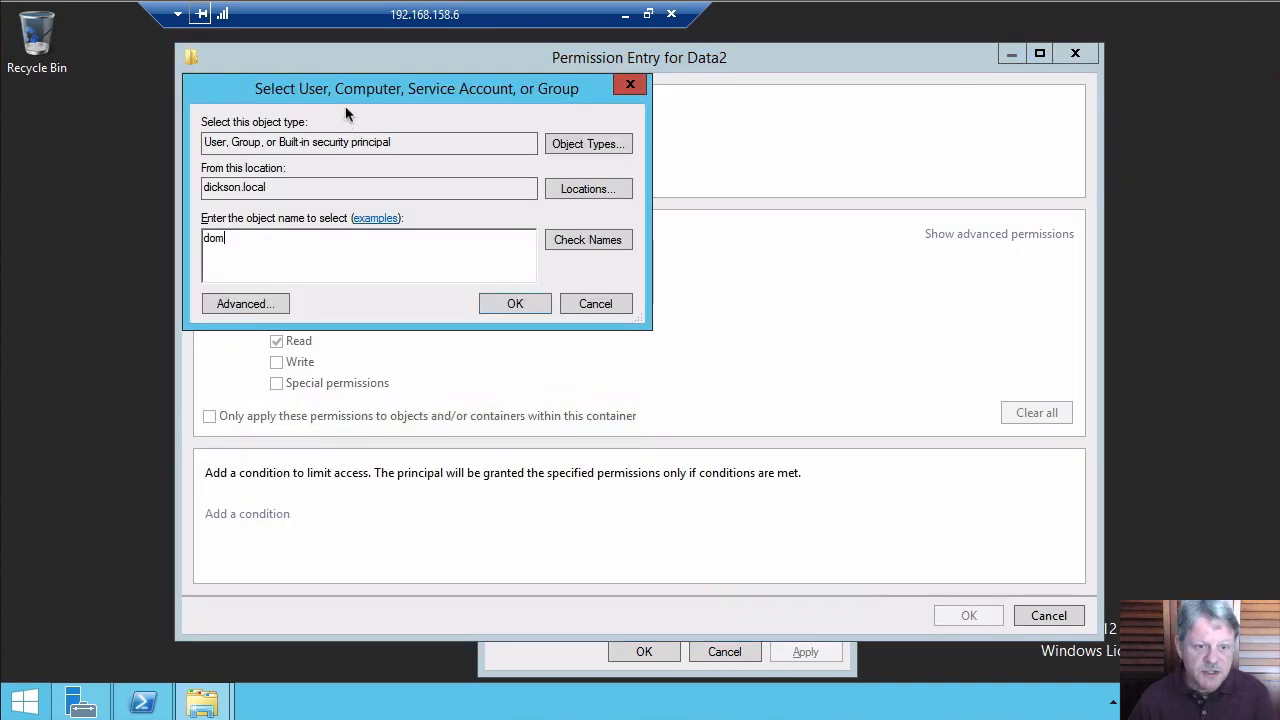
key(Return)
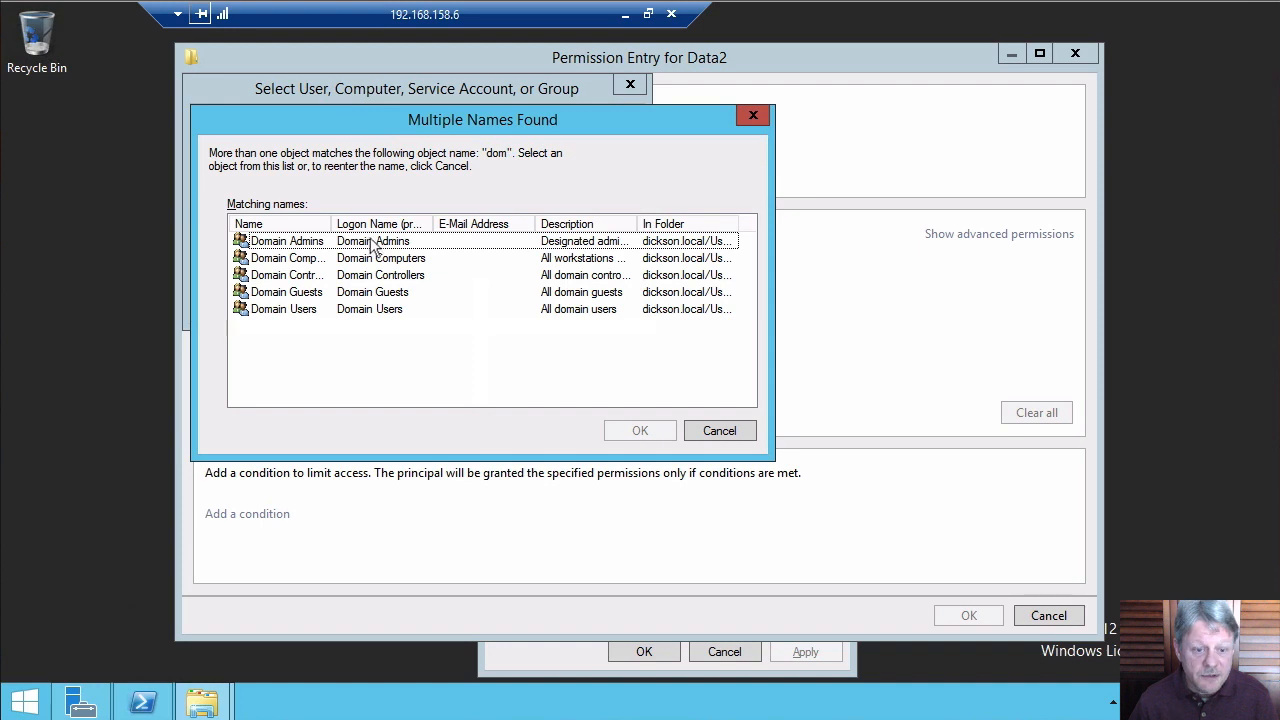
double_click(279, 312)
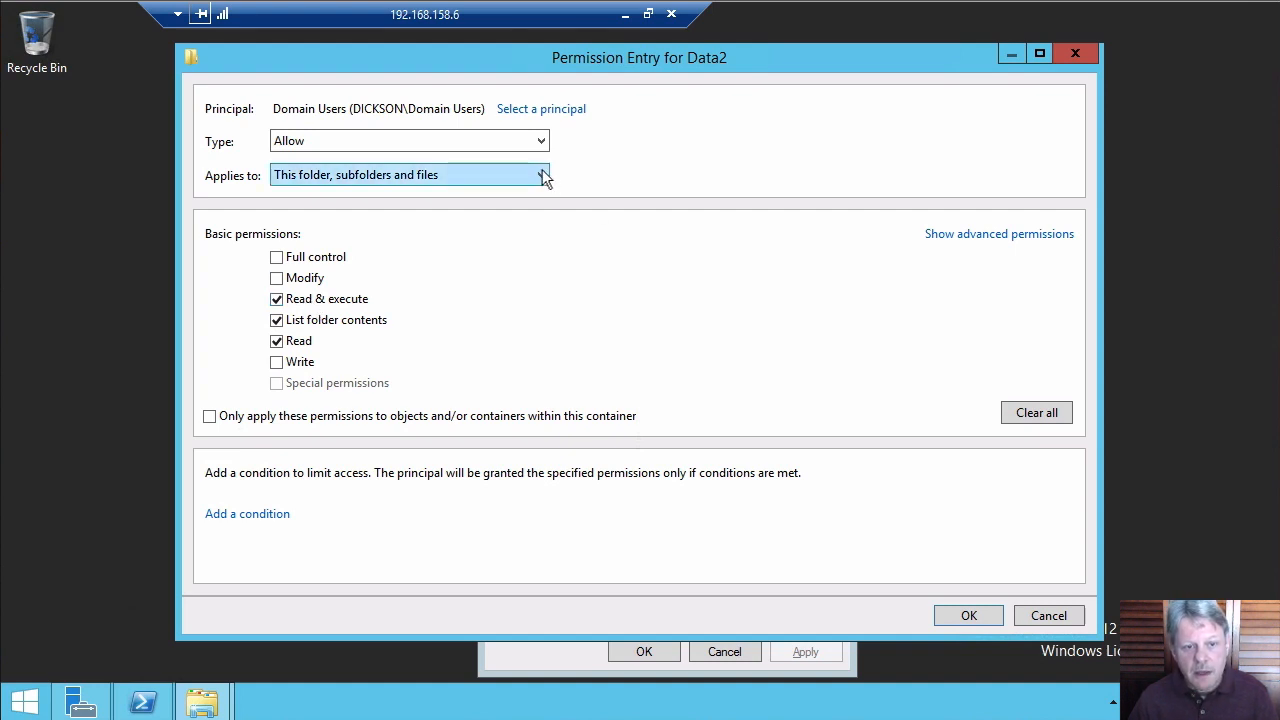
click(476, 175)
click(330, 203)
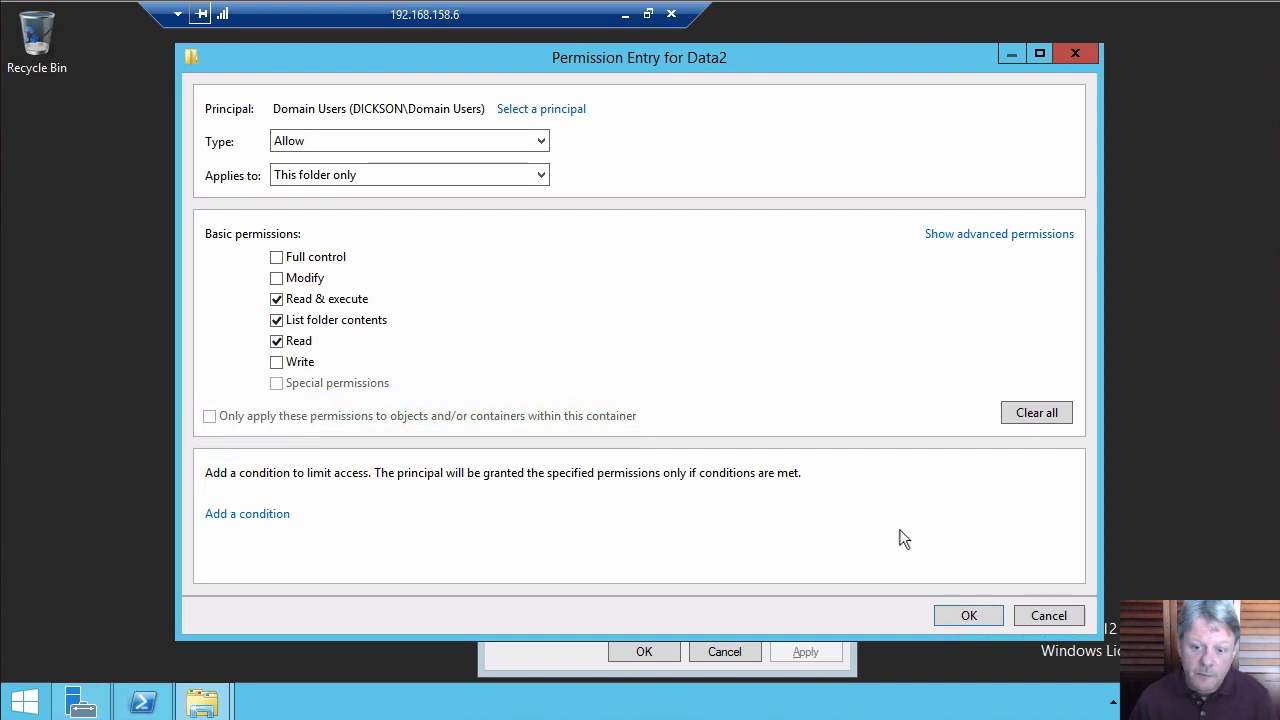
click(943, 614)
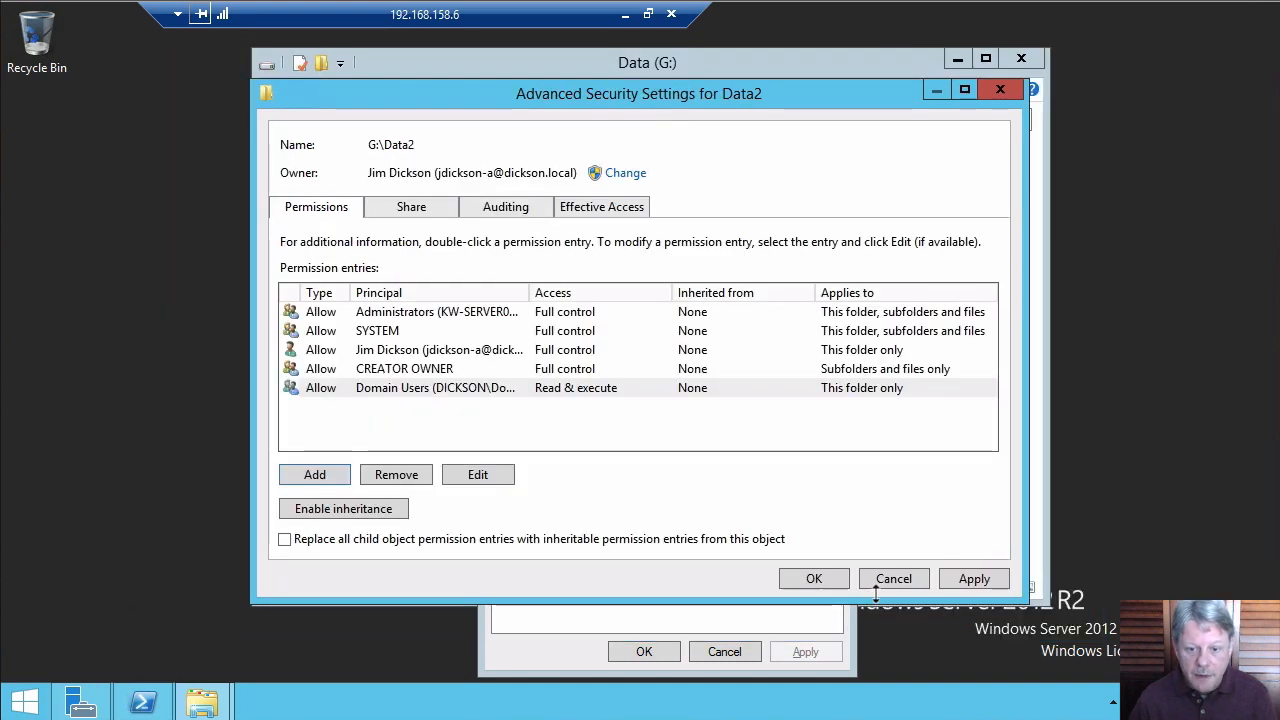
Save Data2's permission changes, open Data2 and its empty Folder1, then go back to Data2
click(814, 578)
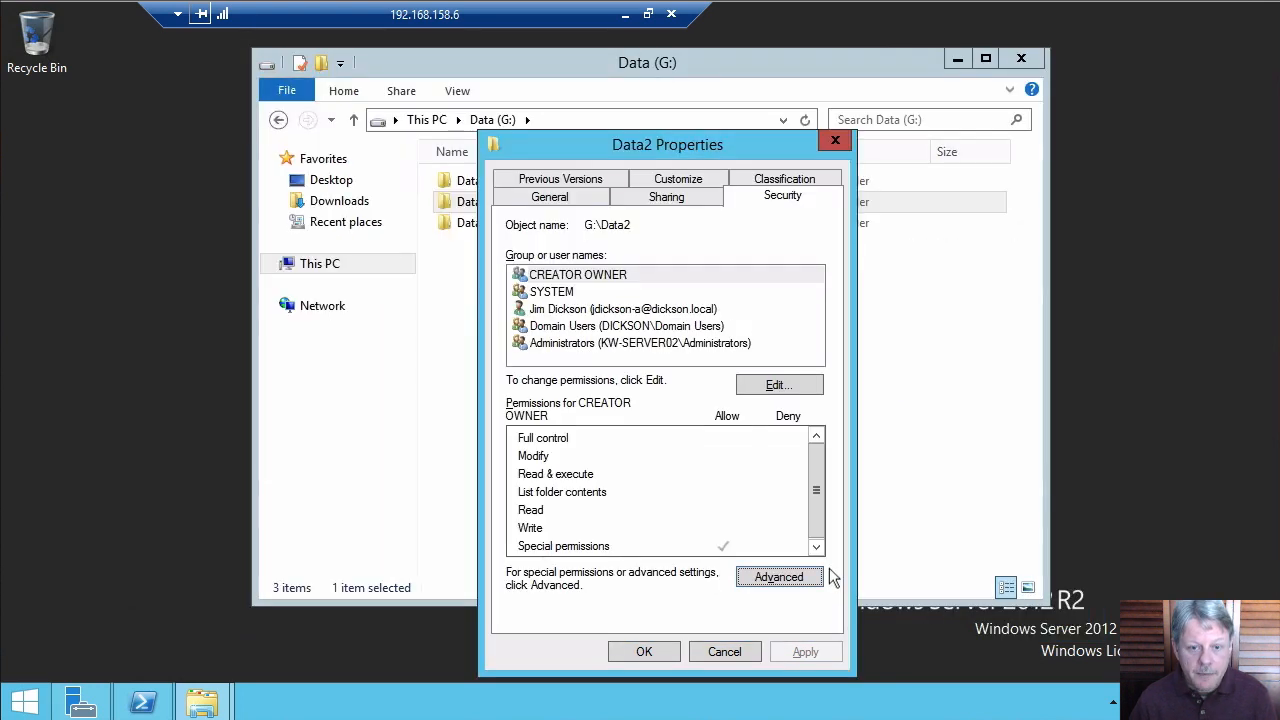
click(659, 651)
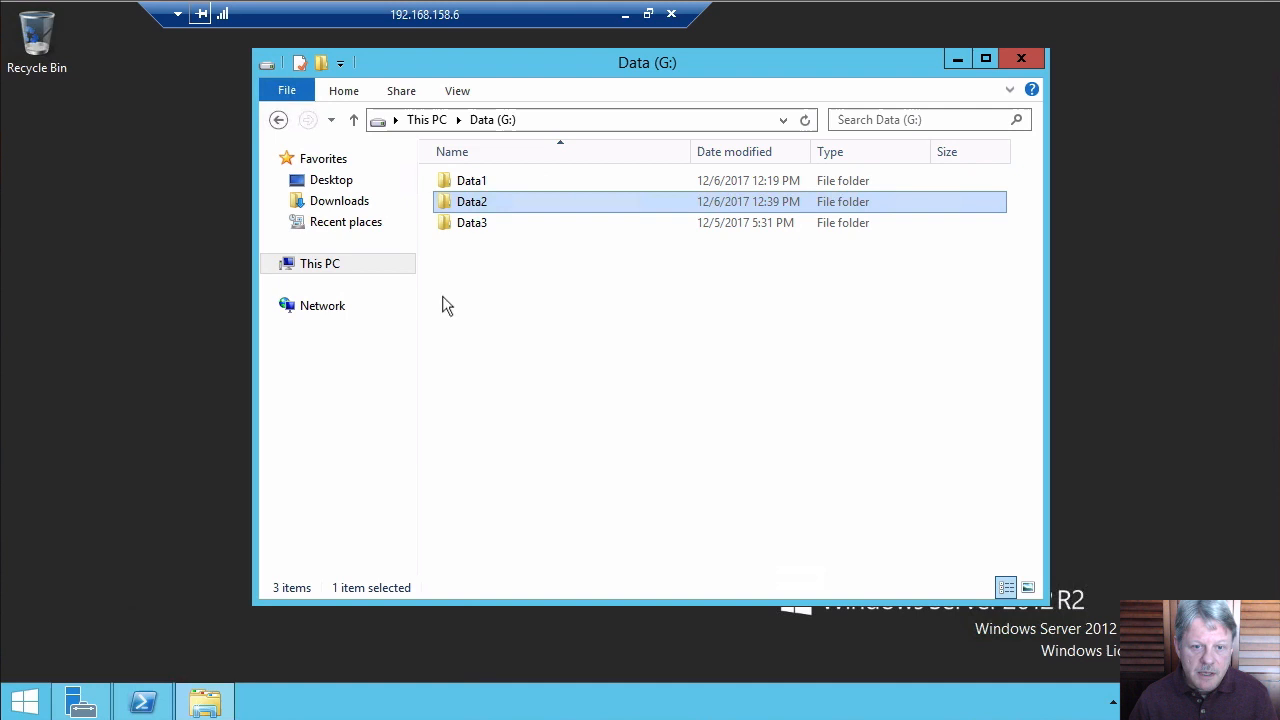
double_click(457, 202)
double_click(487, 185)
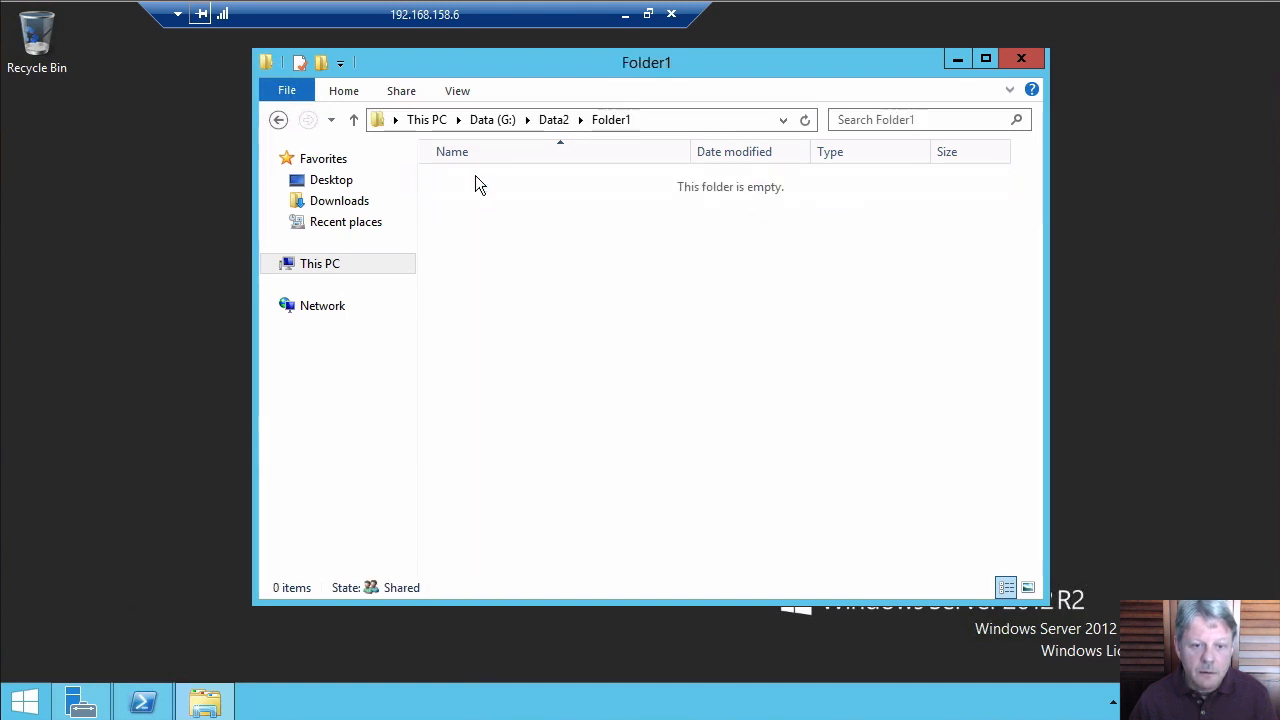
click(279, 120)
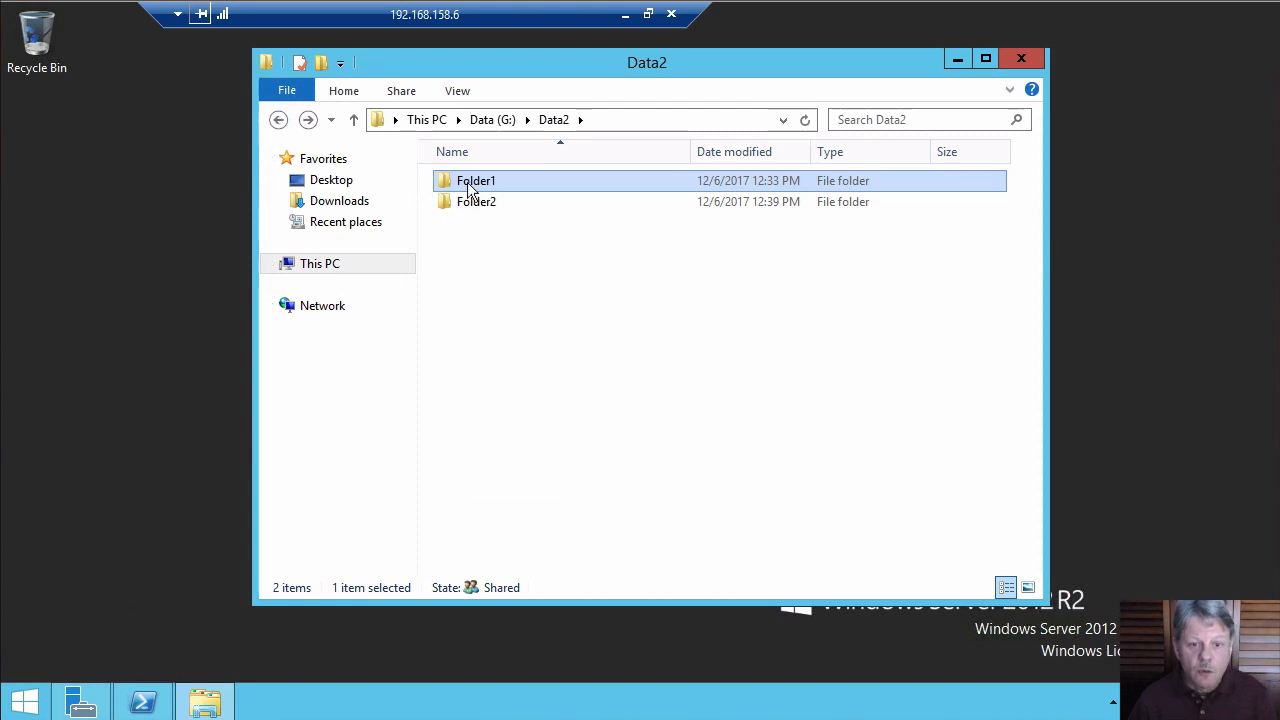
Open Folder1's advanced security settings, showing Group1 with Read, write & execute access
right_click(466, 185)
click(543, 480)
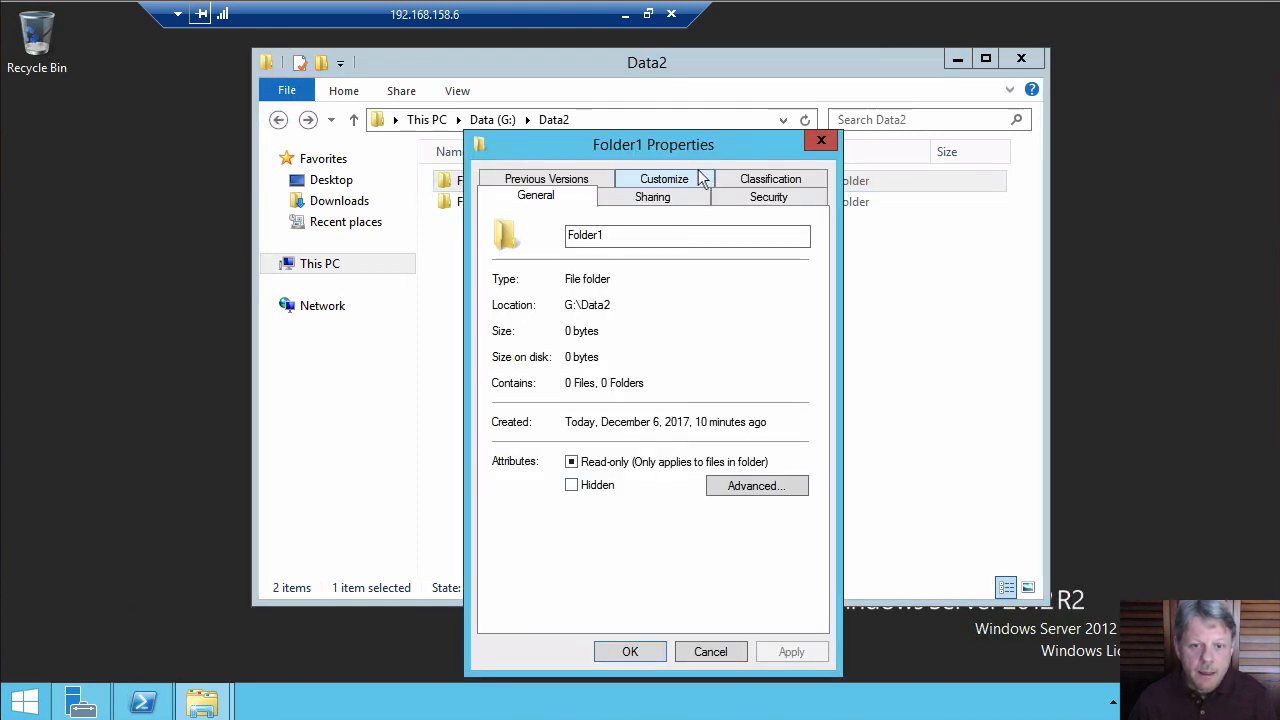
click(749, 196)
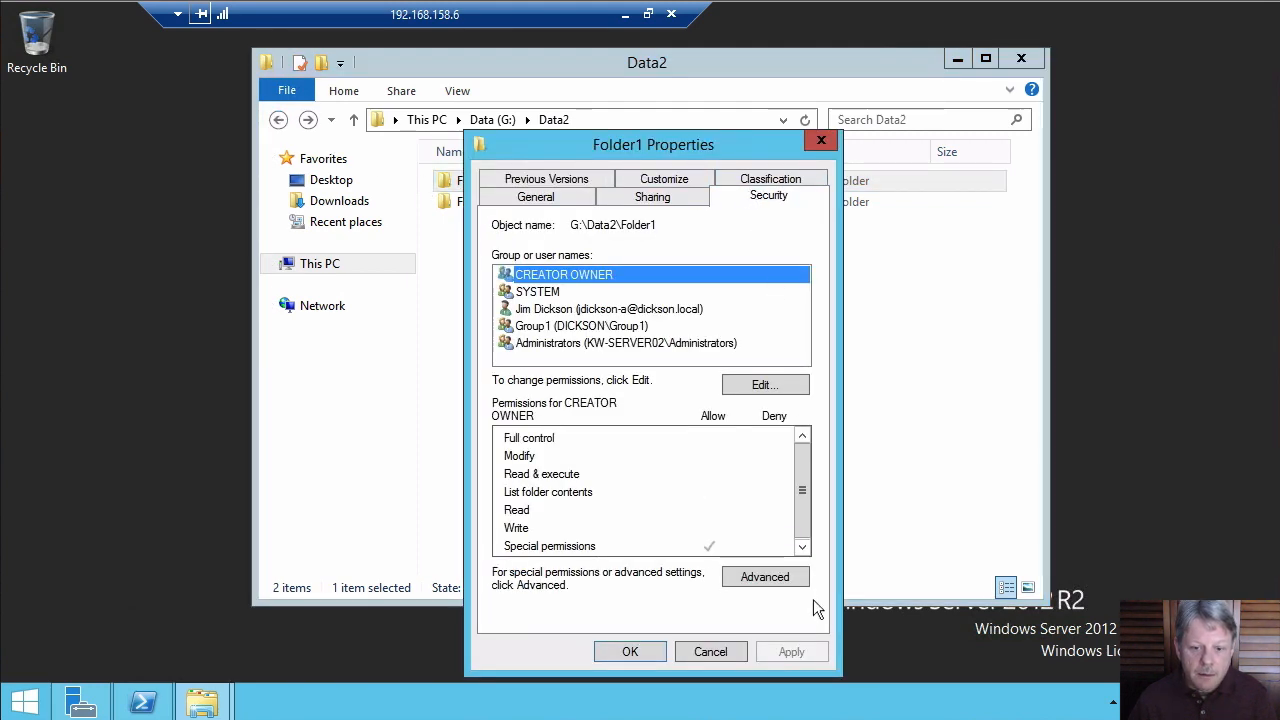
click(764, 577)
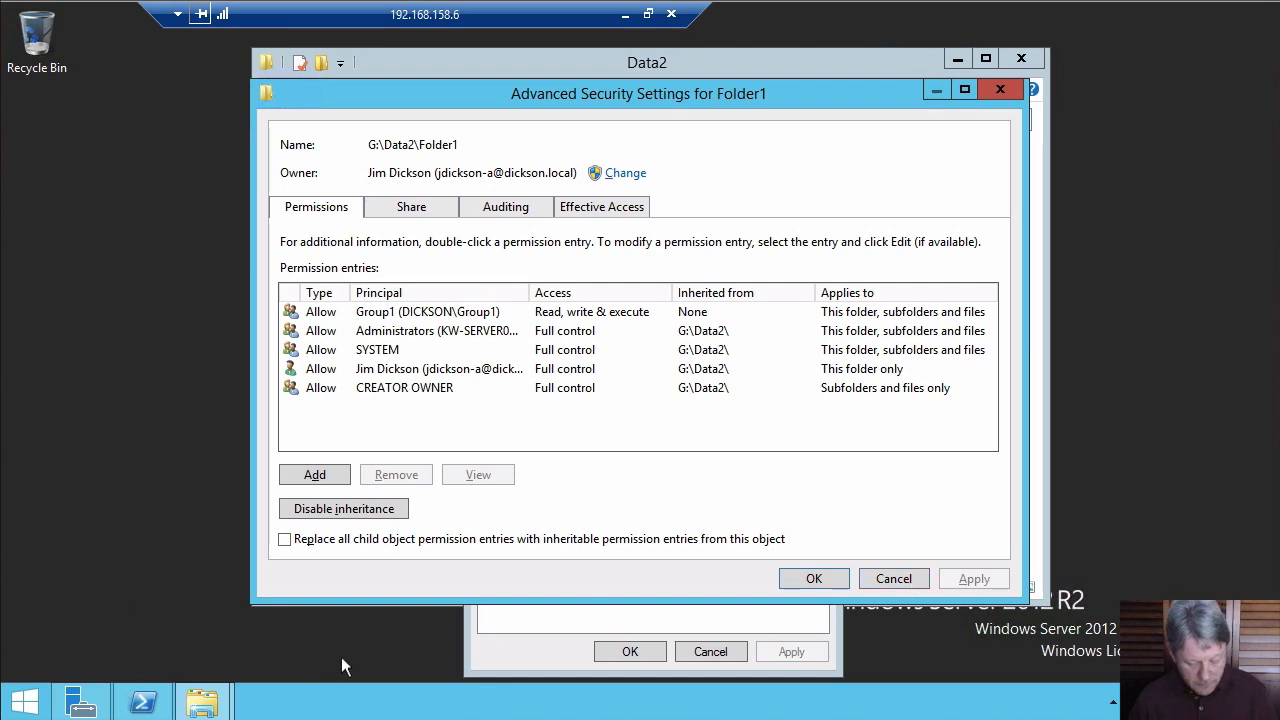
key(alt+Tab)
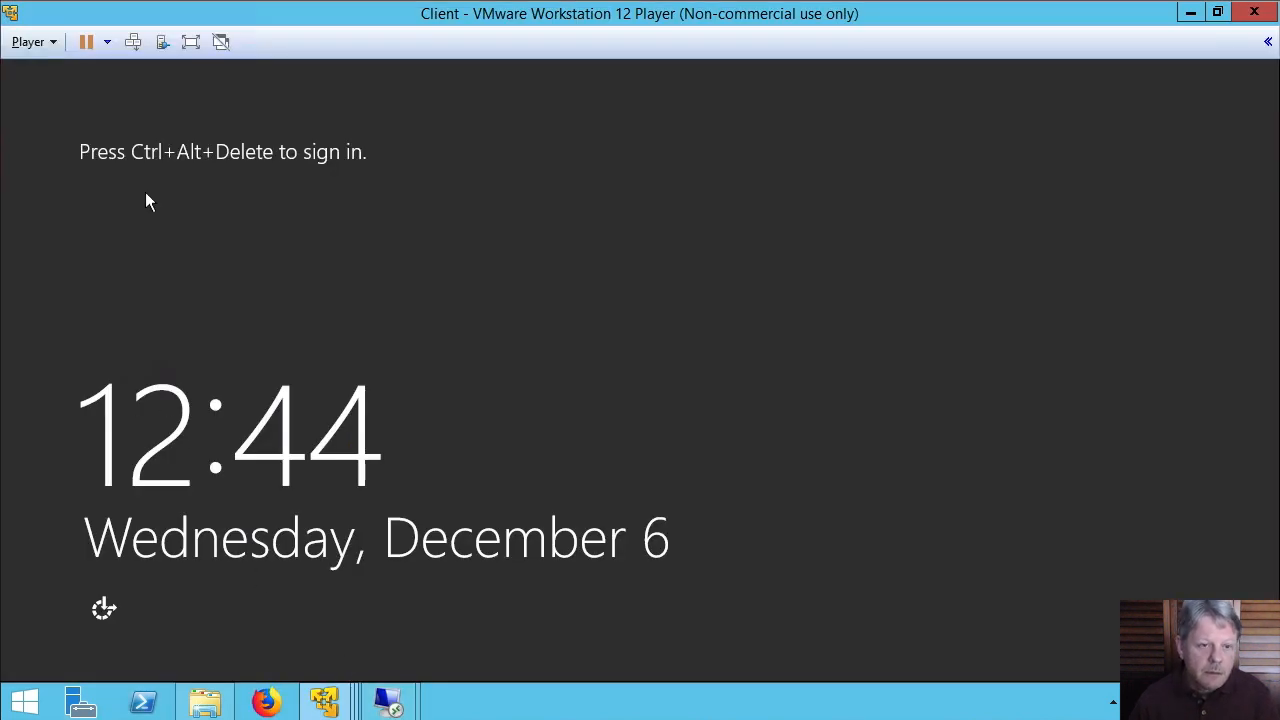
Sign in to the client VM as the domain test user with the account password
click(133, 41)
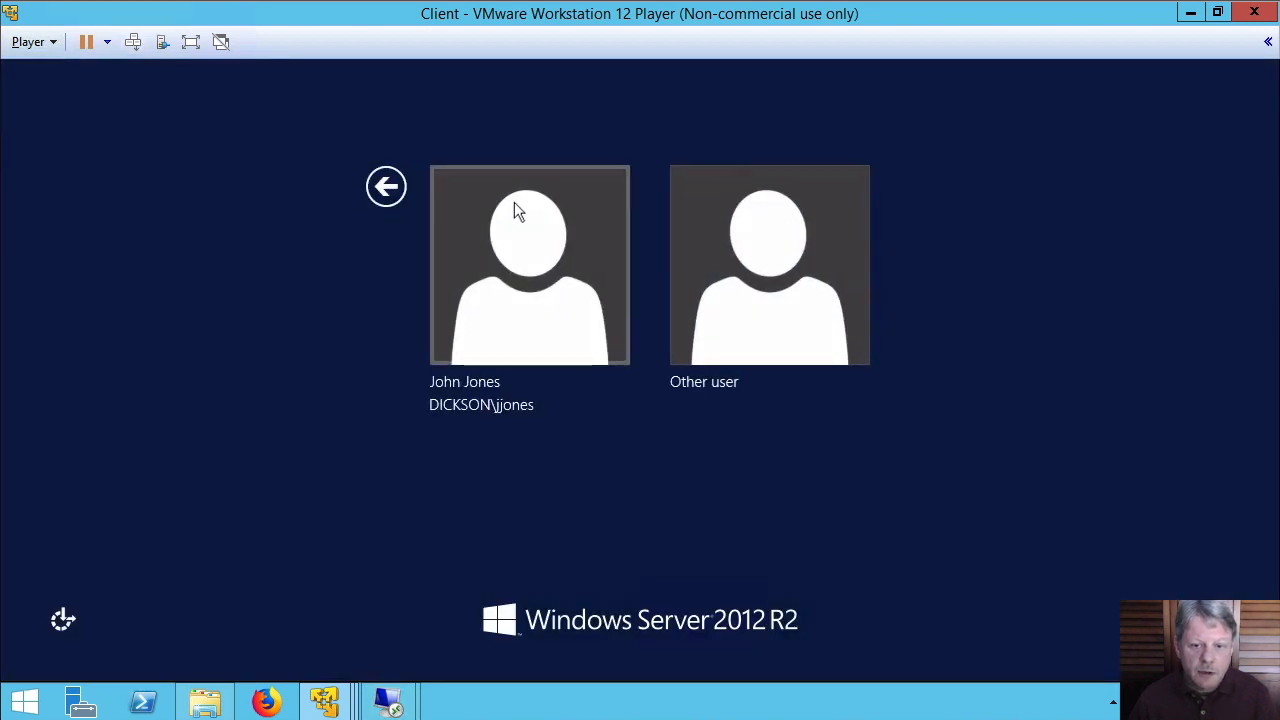
click(519, 210)
text(Pa$$w0rd)
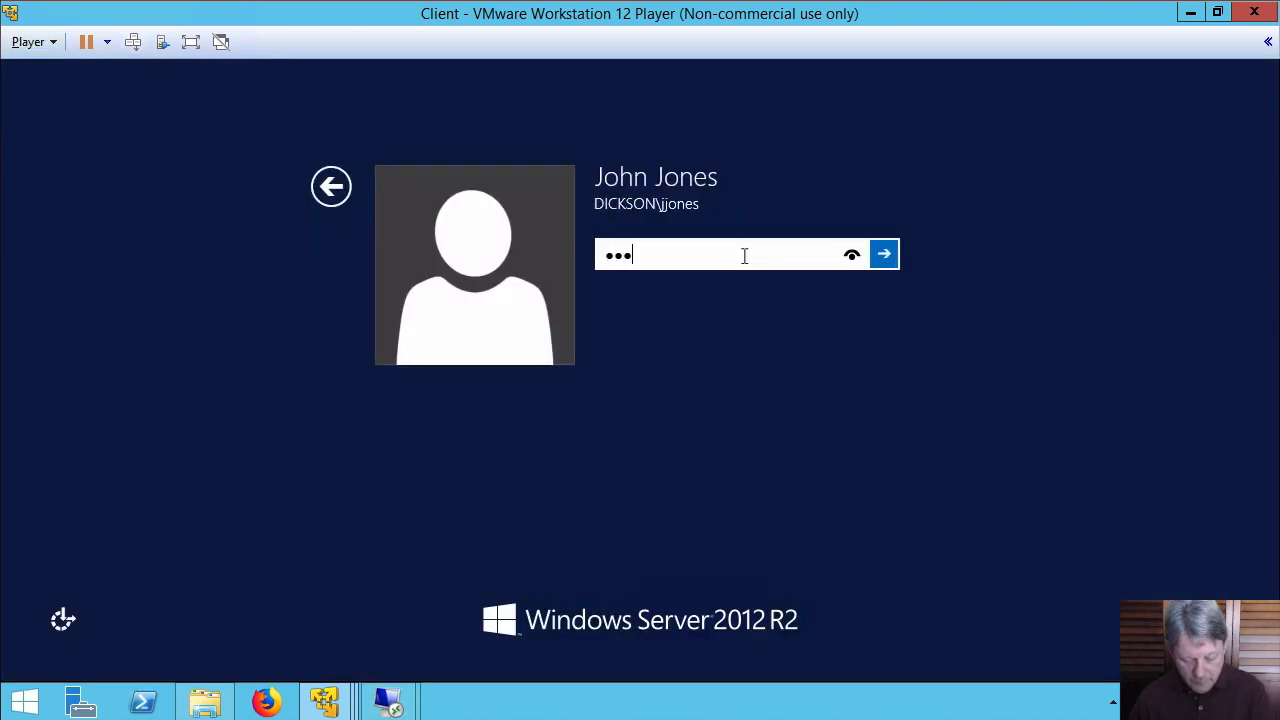
key(Return)
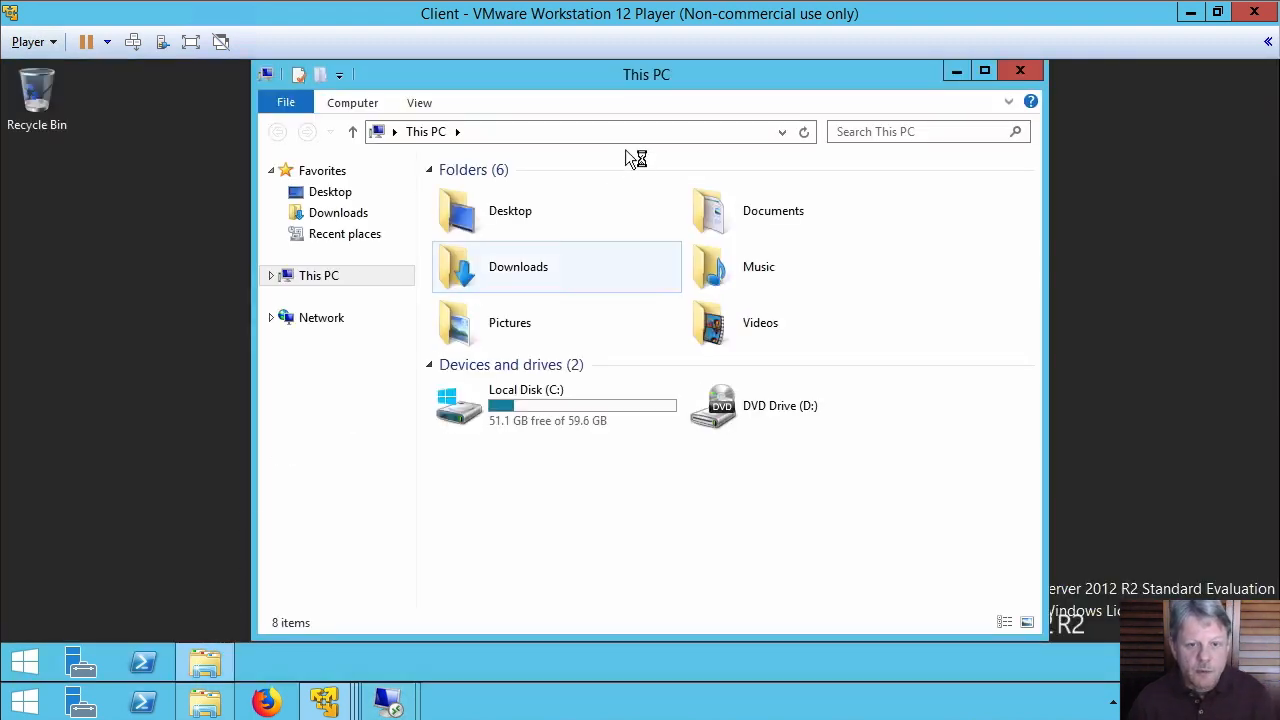
Browse \\kw-server02\Data2 from the client, open the empty Folder1, and return to the share
click(633, 130)
text(\\)
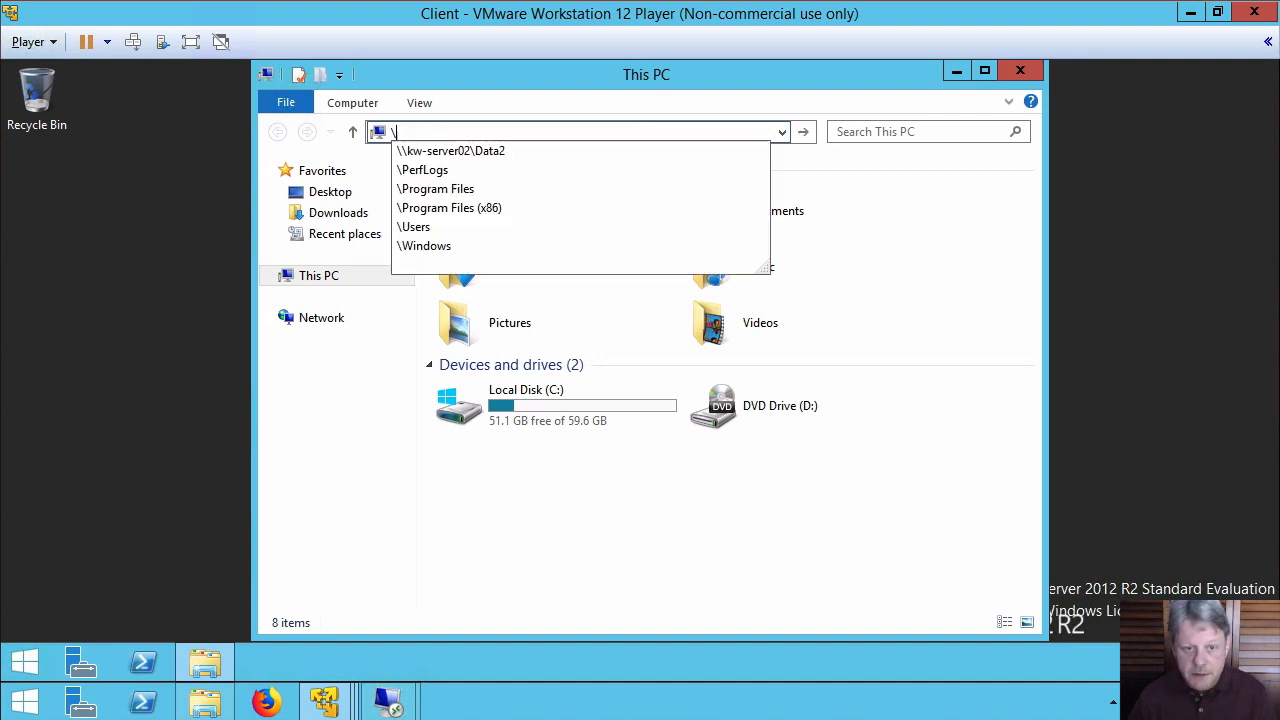
click(470, 150)
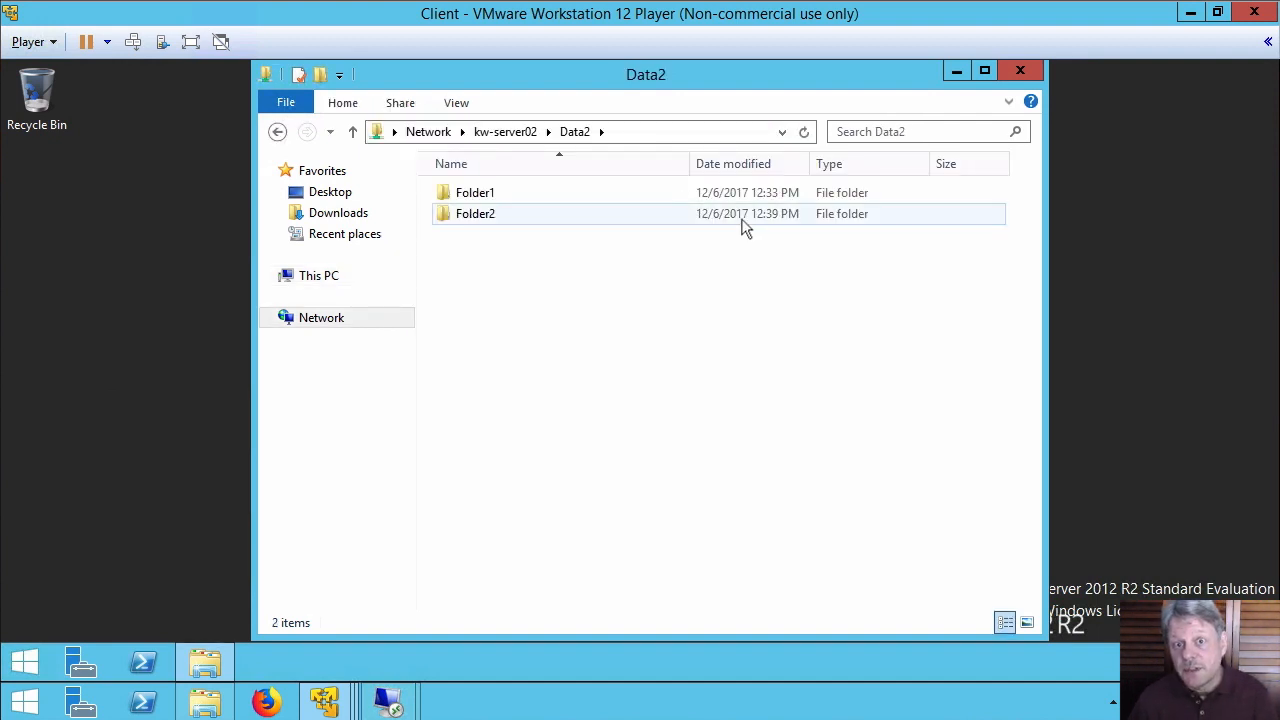
double_click(463, 193)
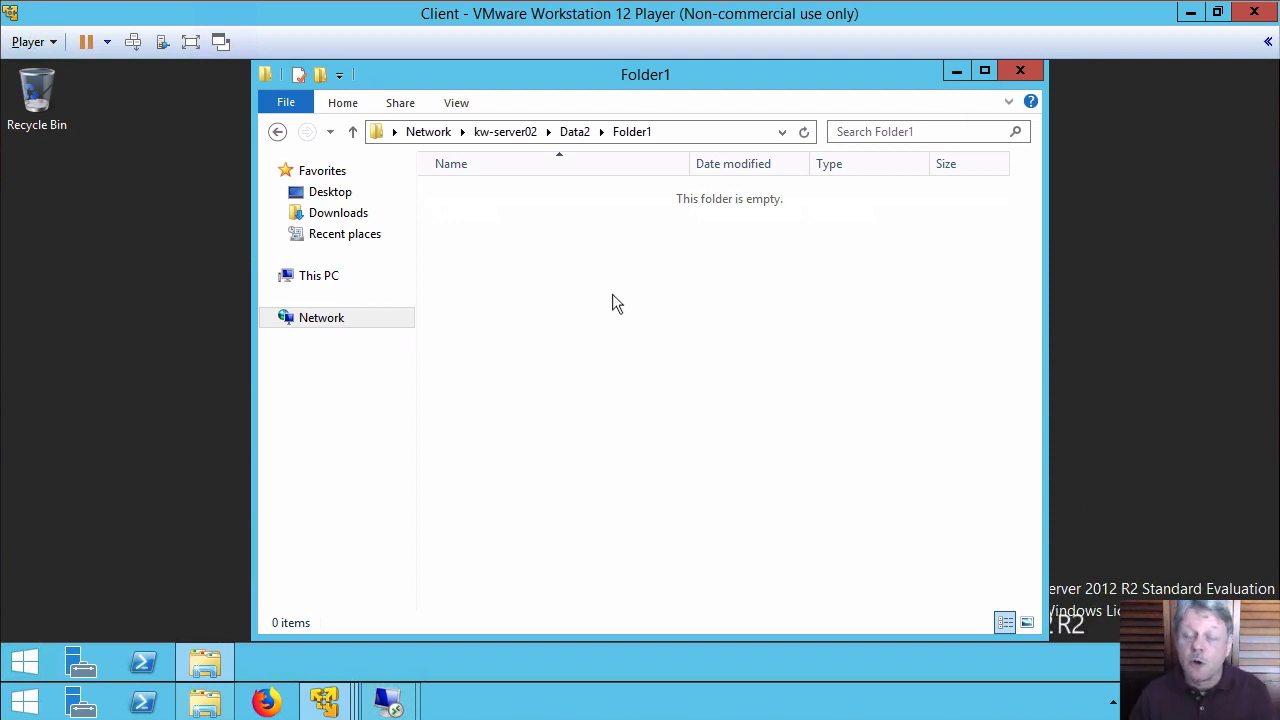
click(578, 131)
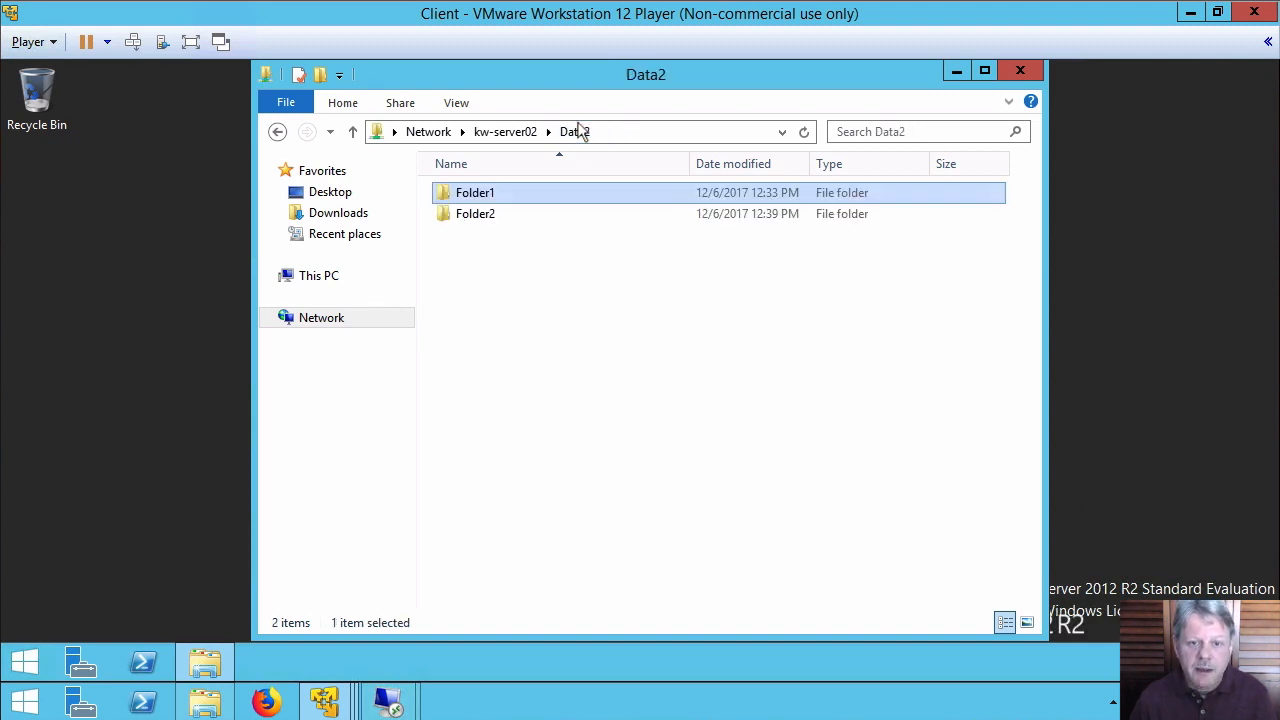
Confirm Folder2 on the Data2 share is denied, then send Ctrl+Alt+Del to the client VM
double_click(478, 222)
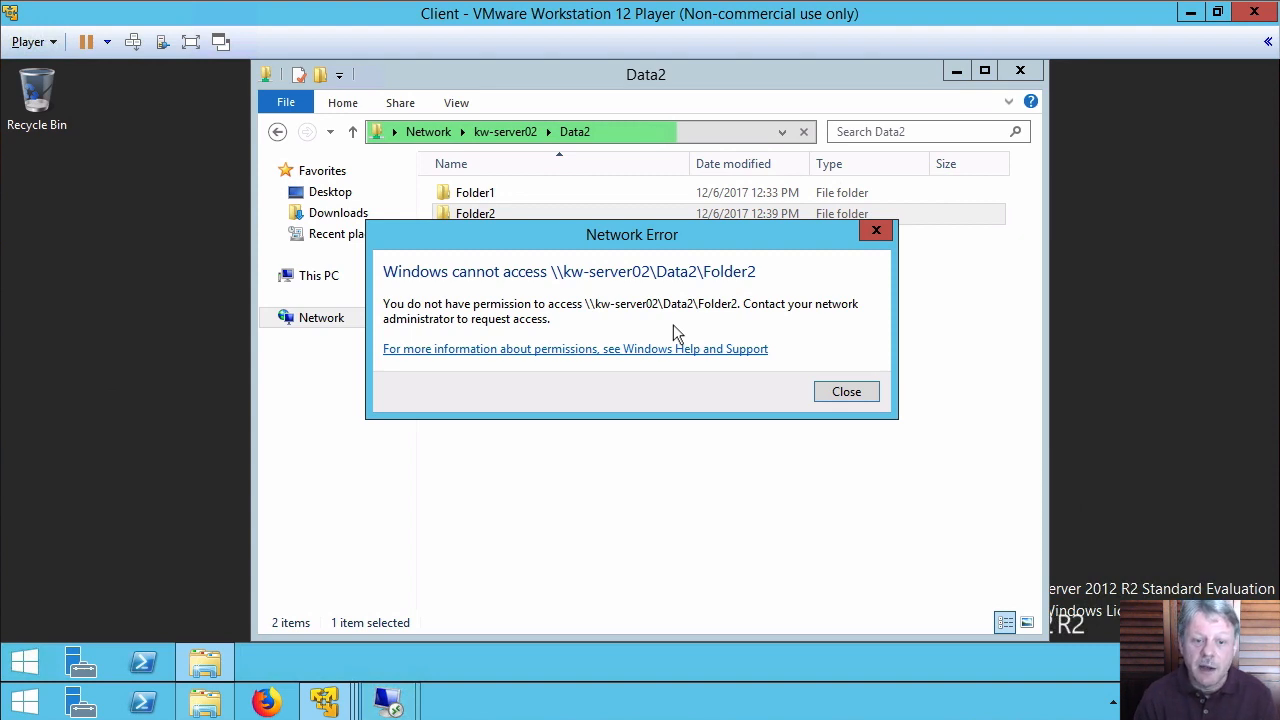
click(846, 393)
click(133, 41)
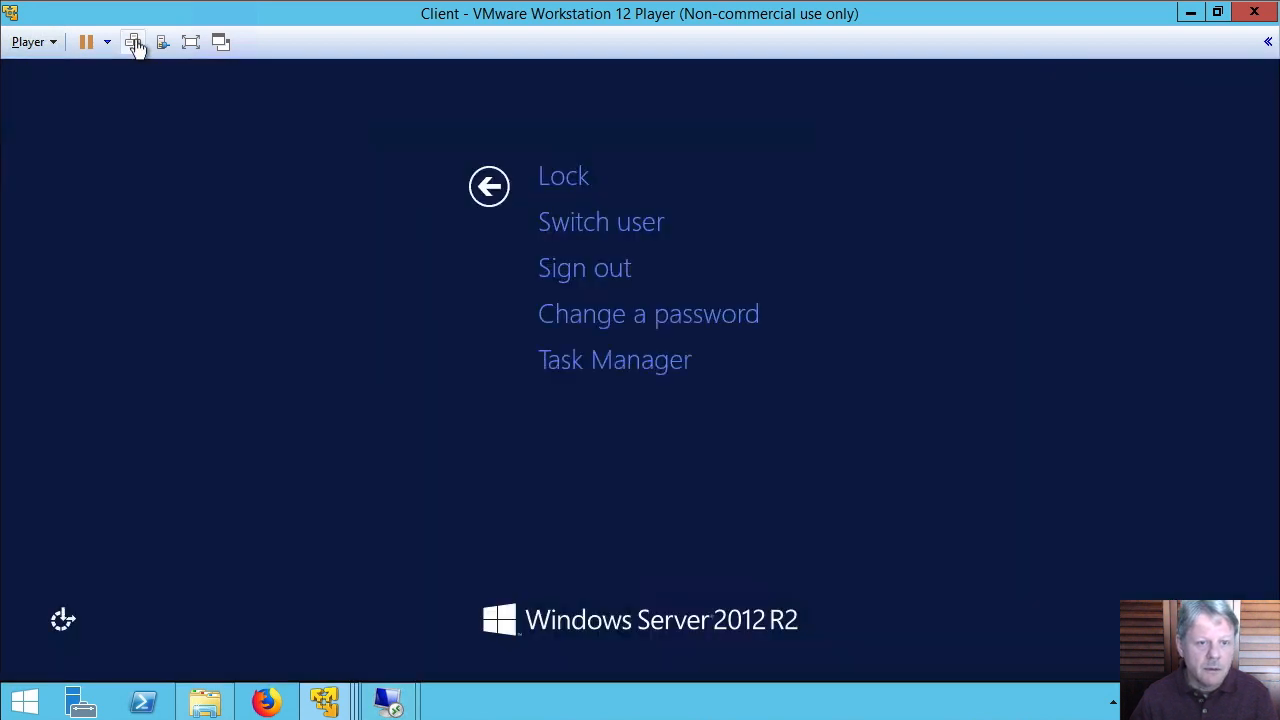
Sign the client user out and return to the 192.168.158.6 server session
click(551, 266)
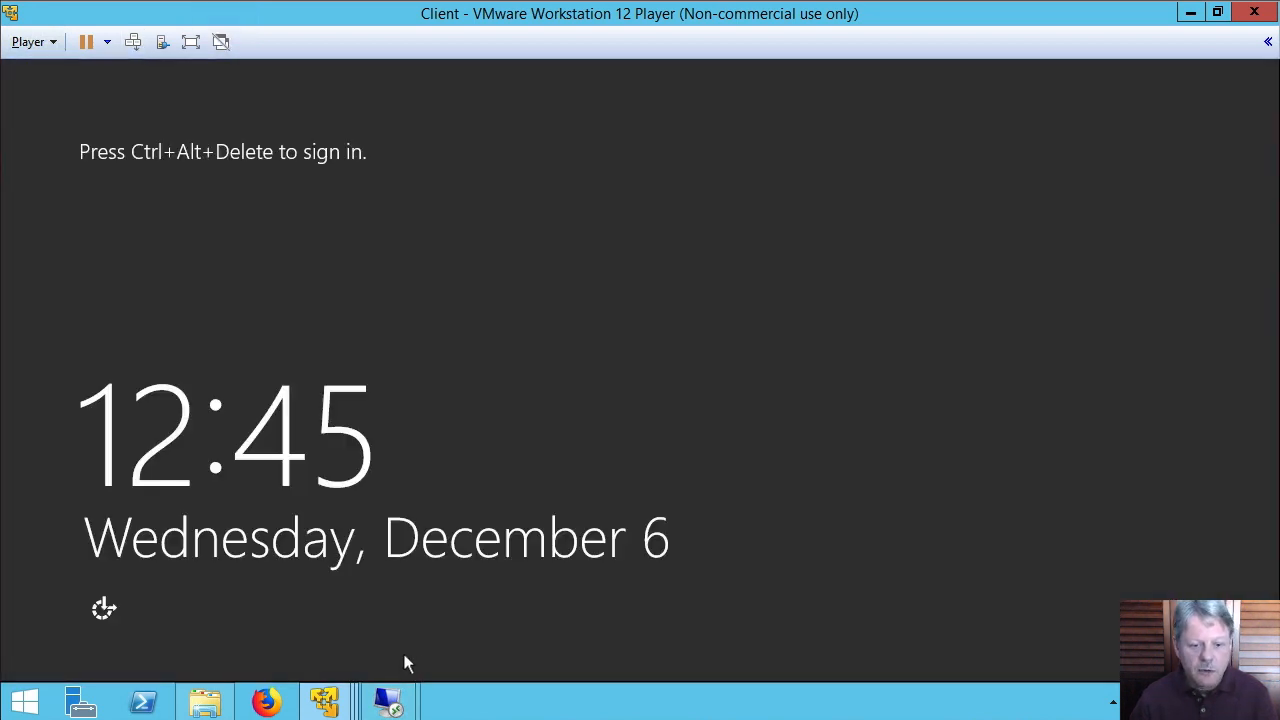
mouse_move(397, 692)
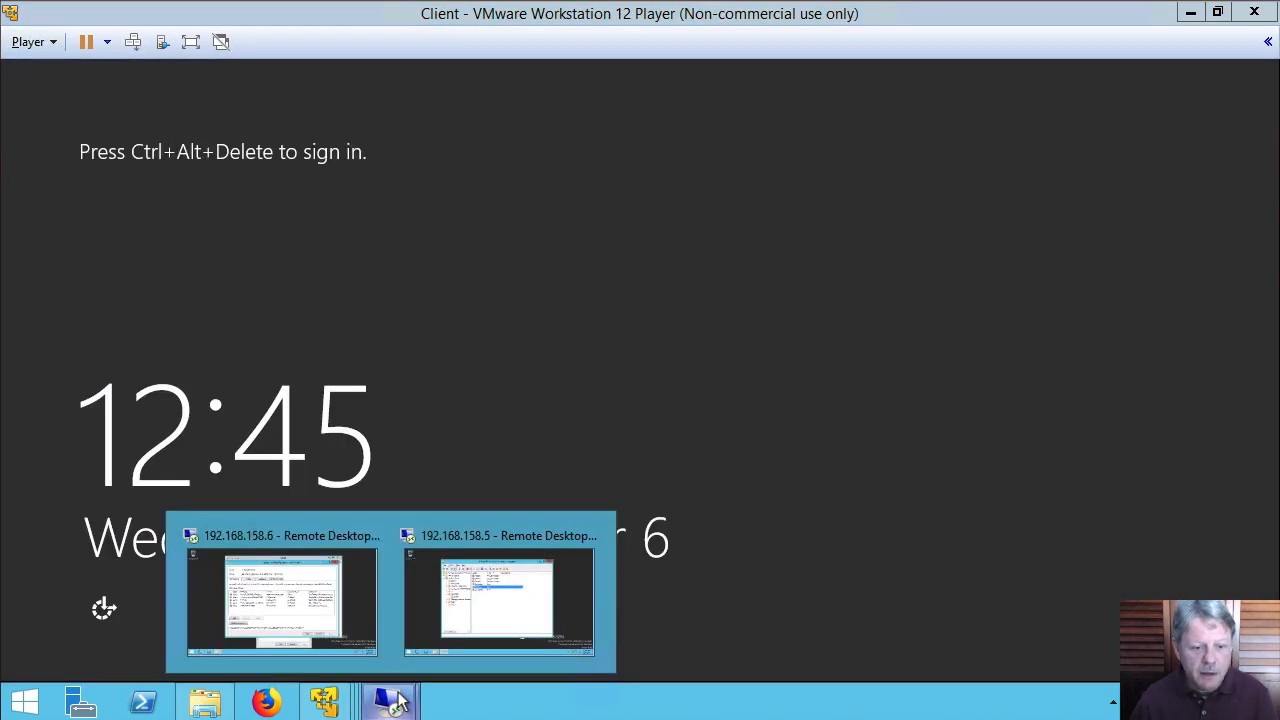
click(284, 606)
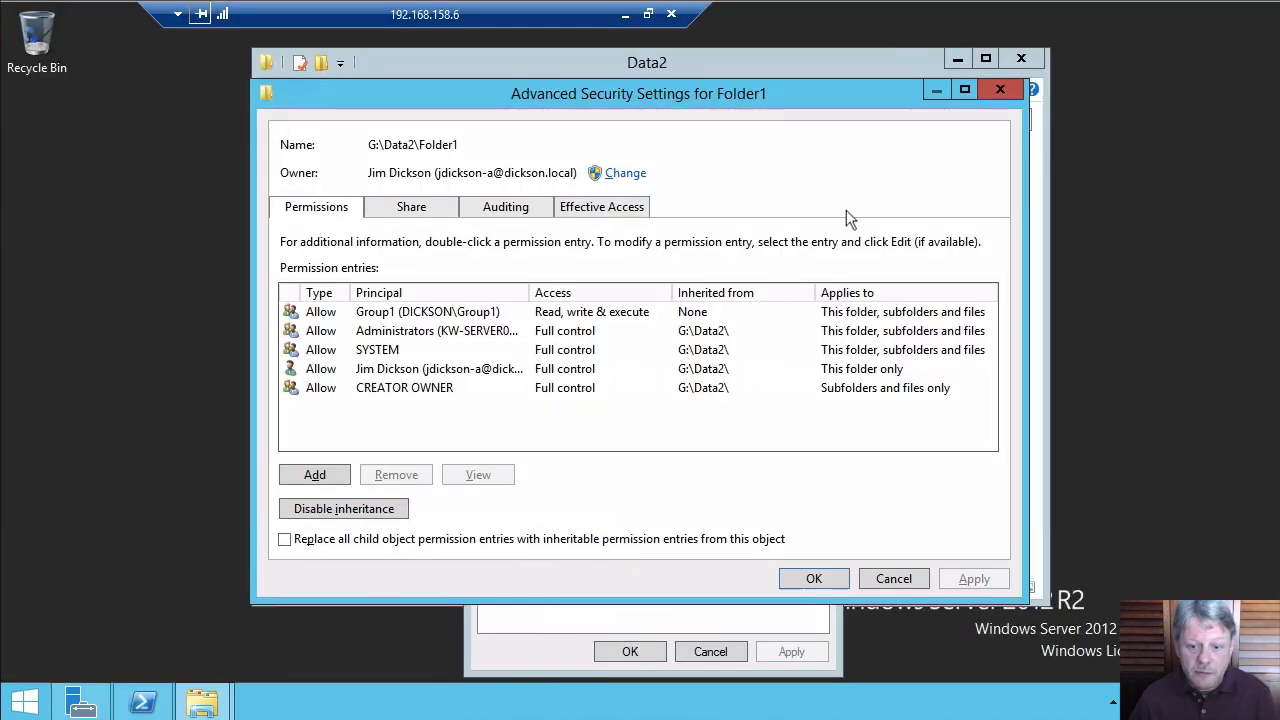
Close Folder1's security and properties dialogs, refresh Server Manager's shares, and right-click Data2
click(816, 578)
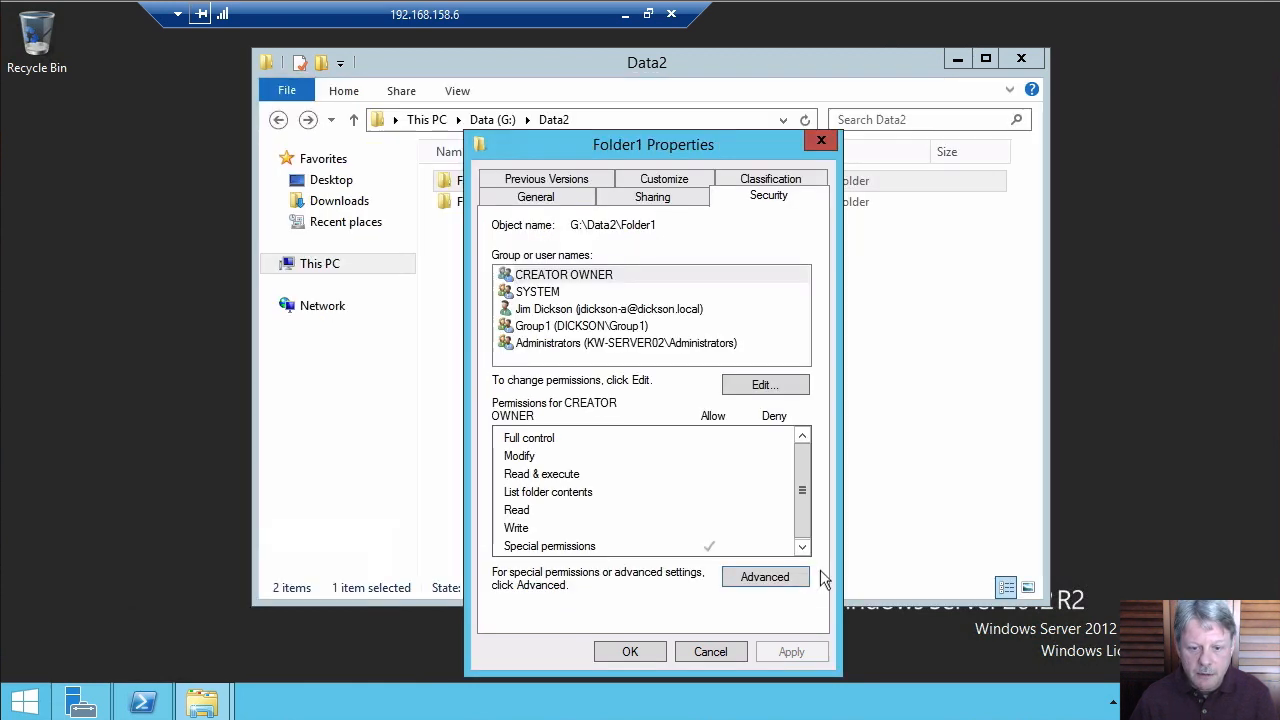
click(656, 649)
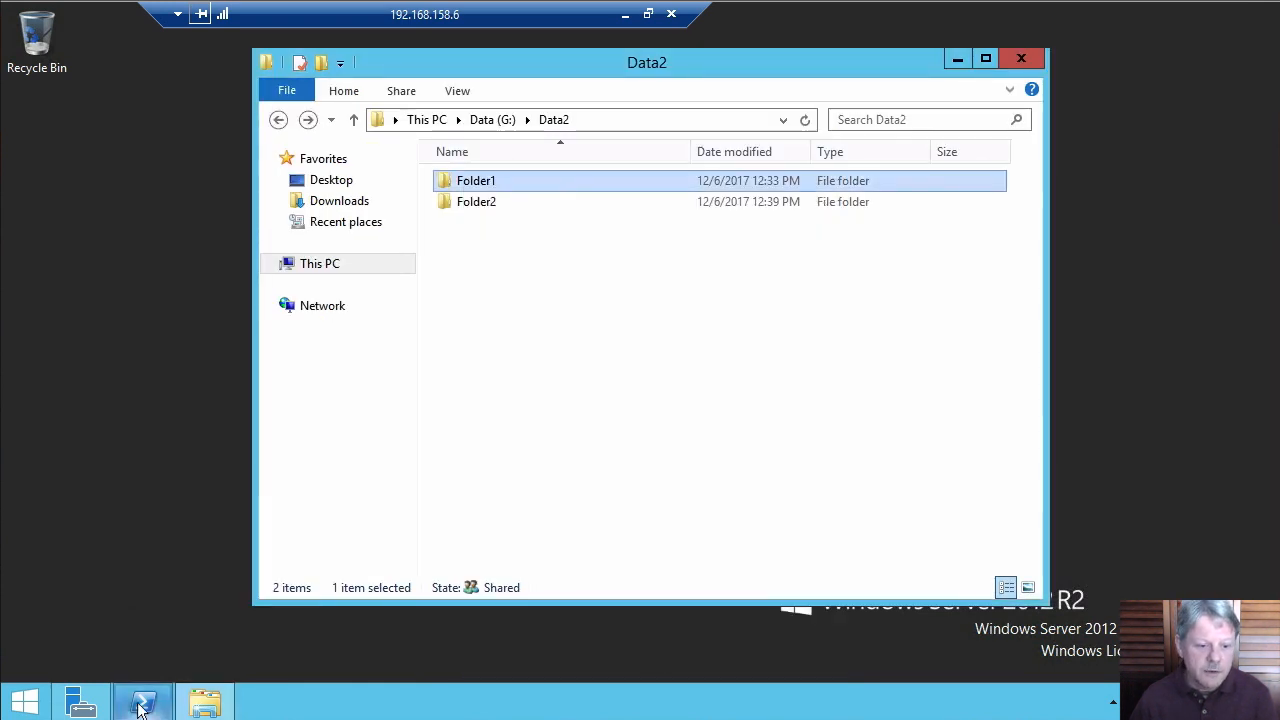
click(88, 705)
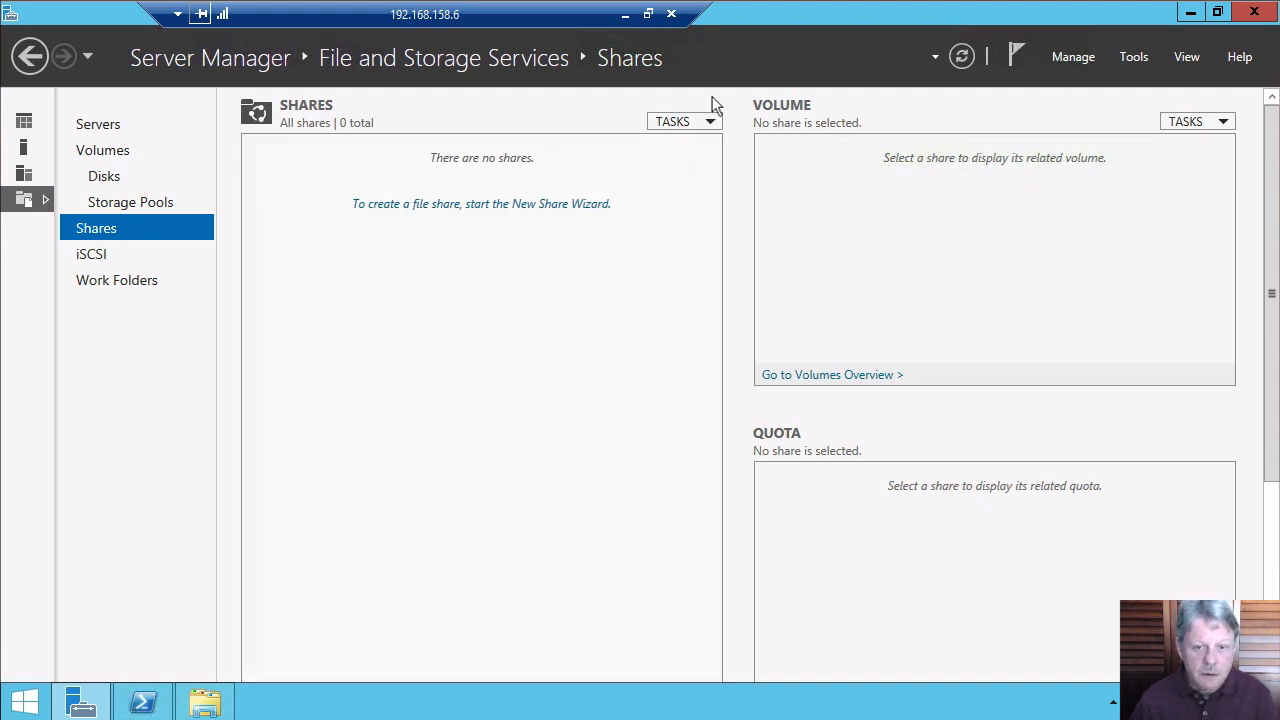
click(960, 57)
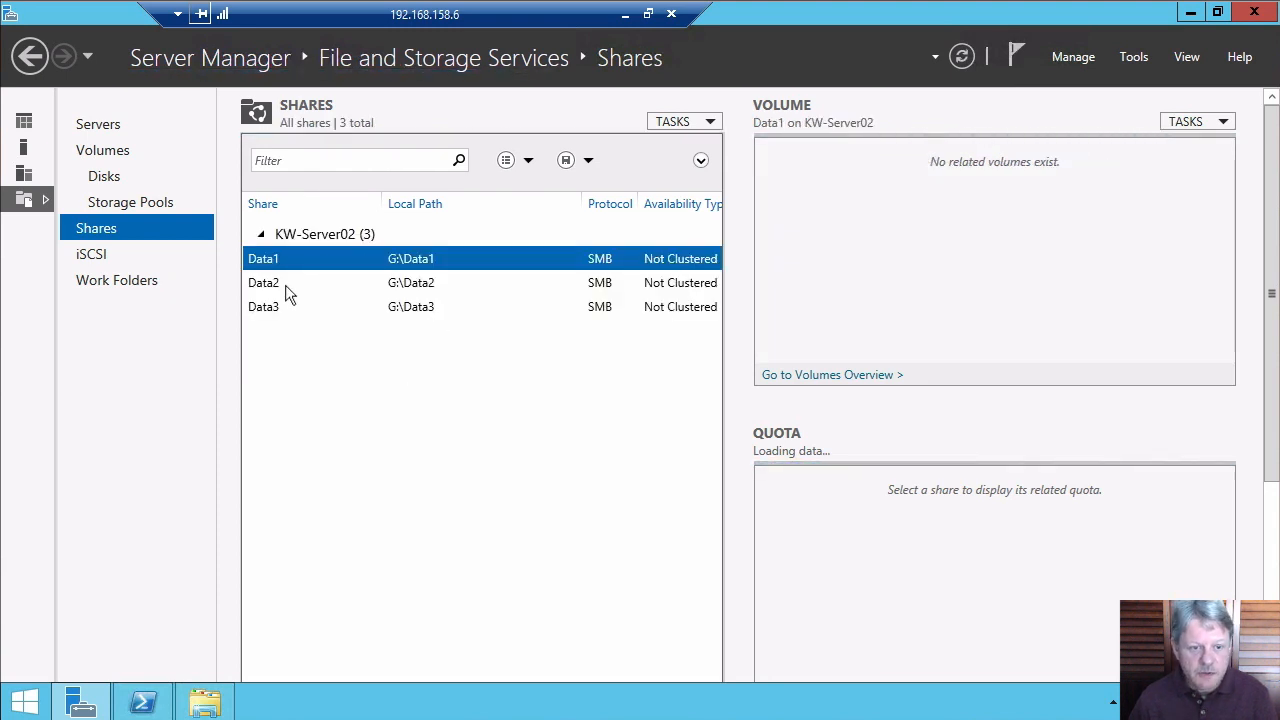
click(279, 287)
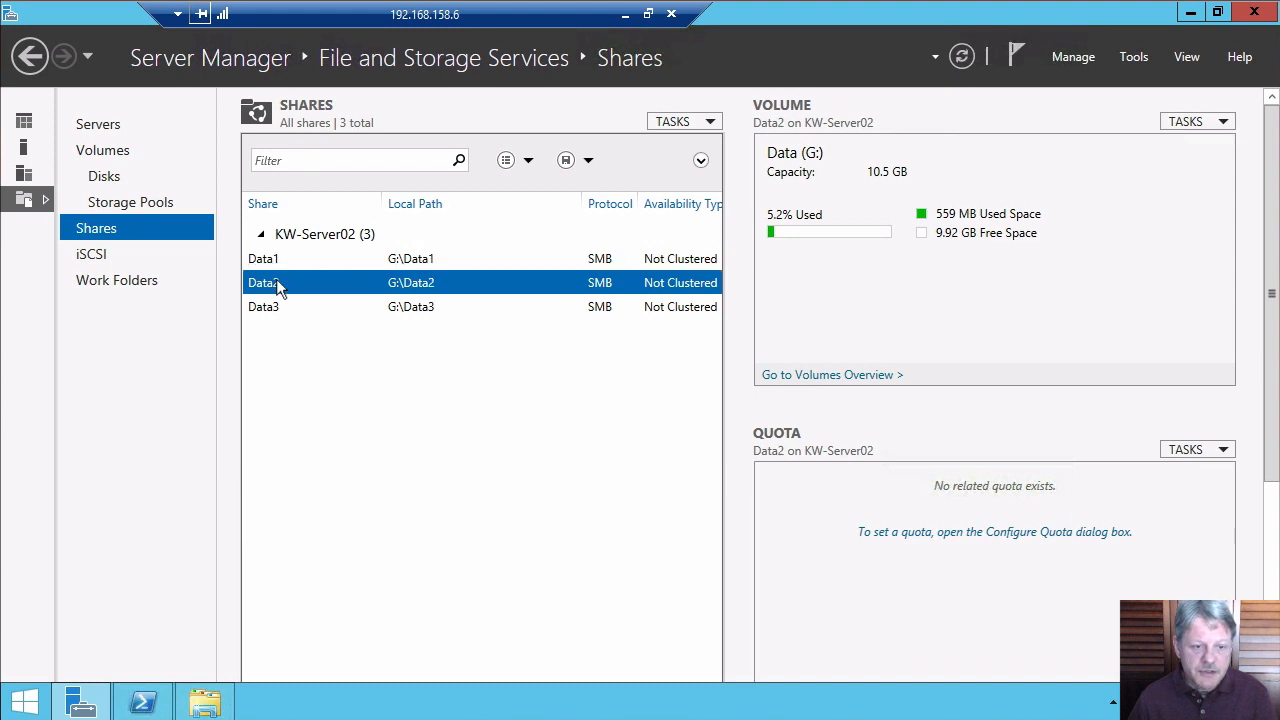
right_click(279, 287)
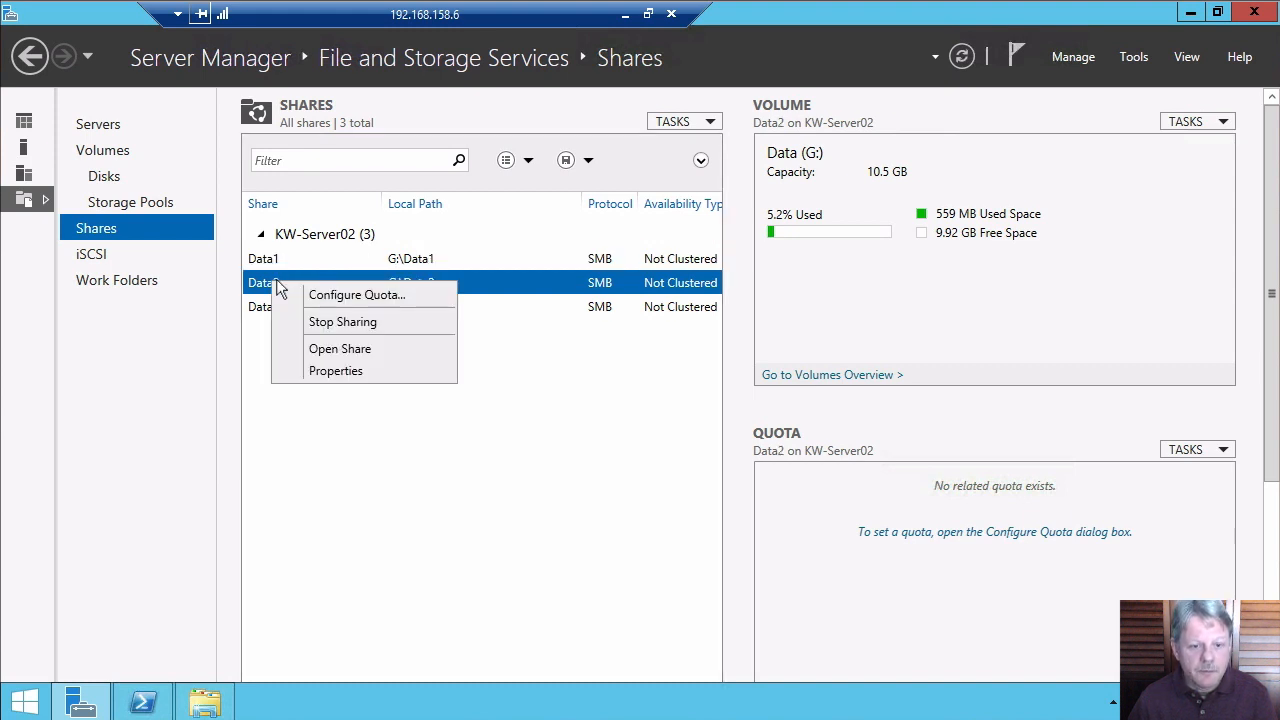
Tick Enable access-based enumeration in the Data2 share's Settings and save with OK
click(342, 373)
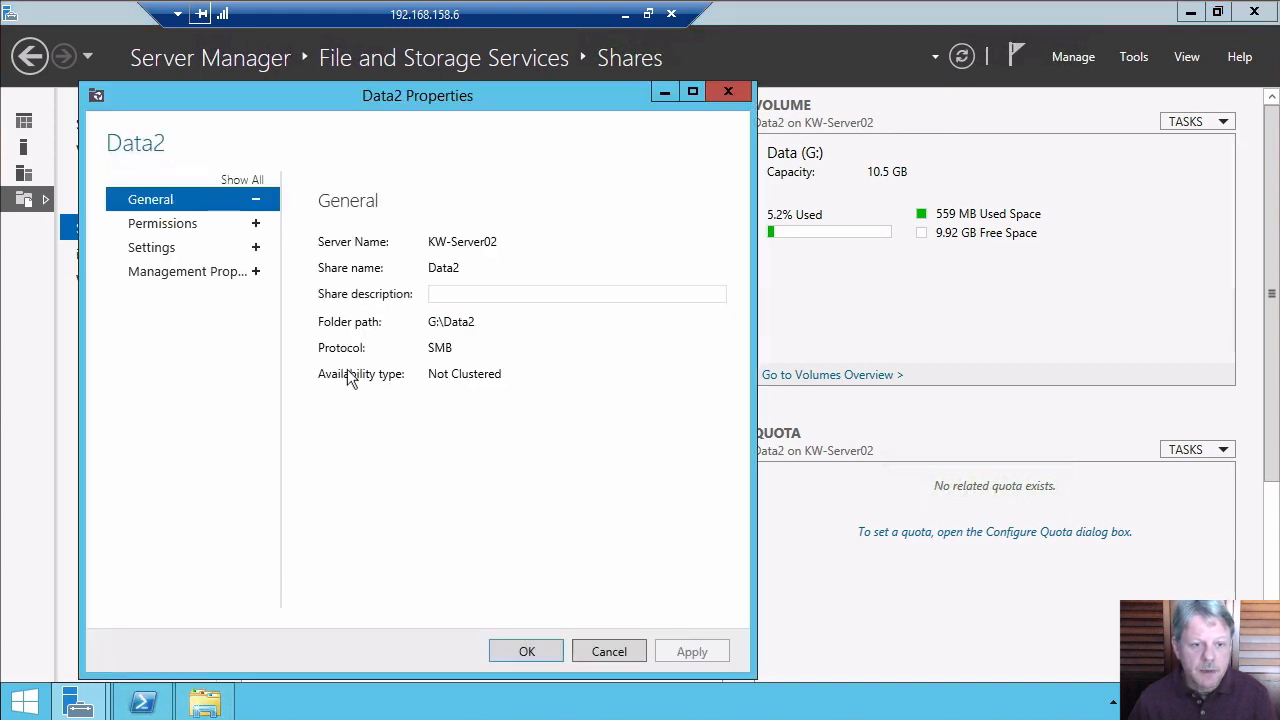
click(181, 247)
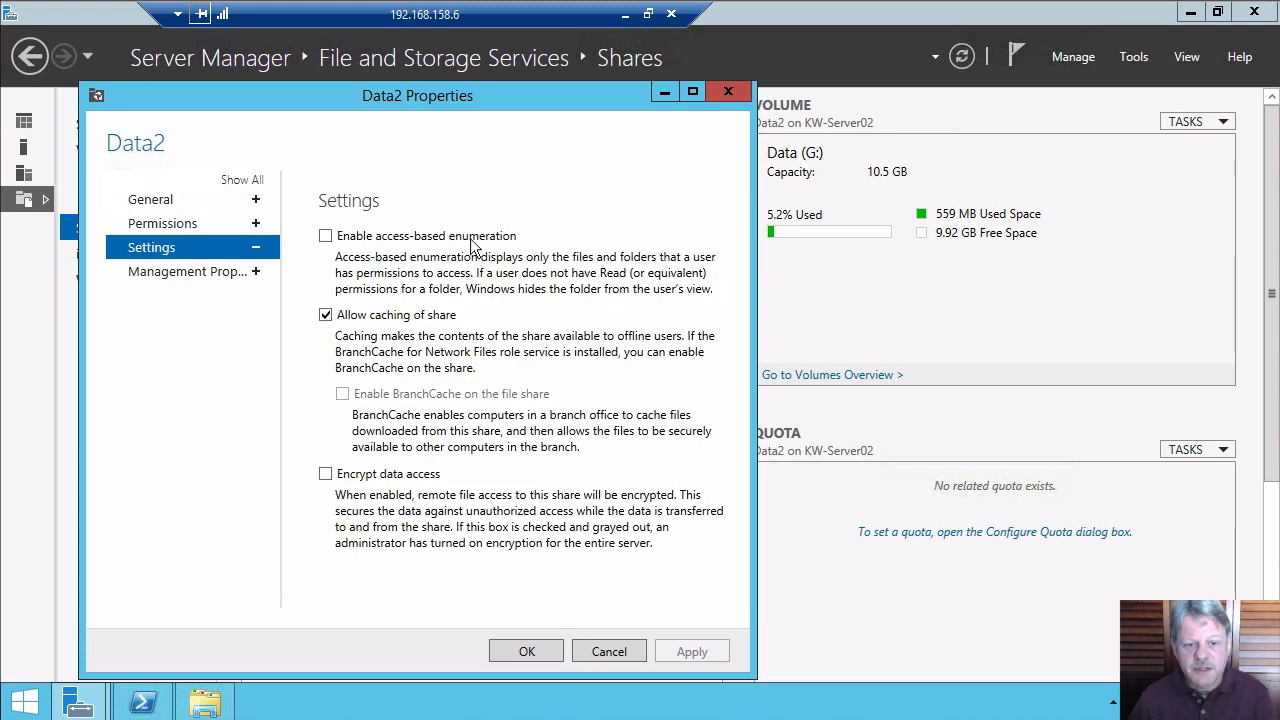
click(327, 237)
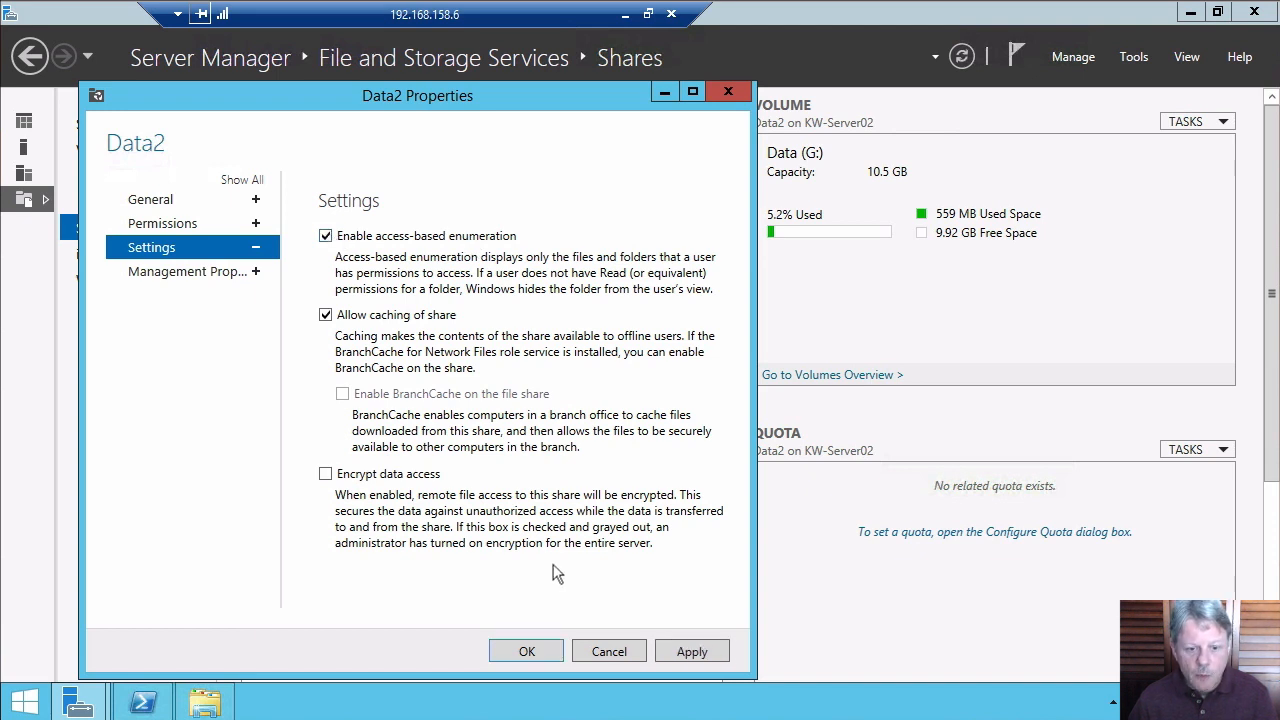
click(534, 651)
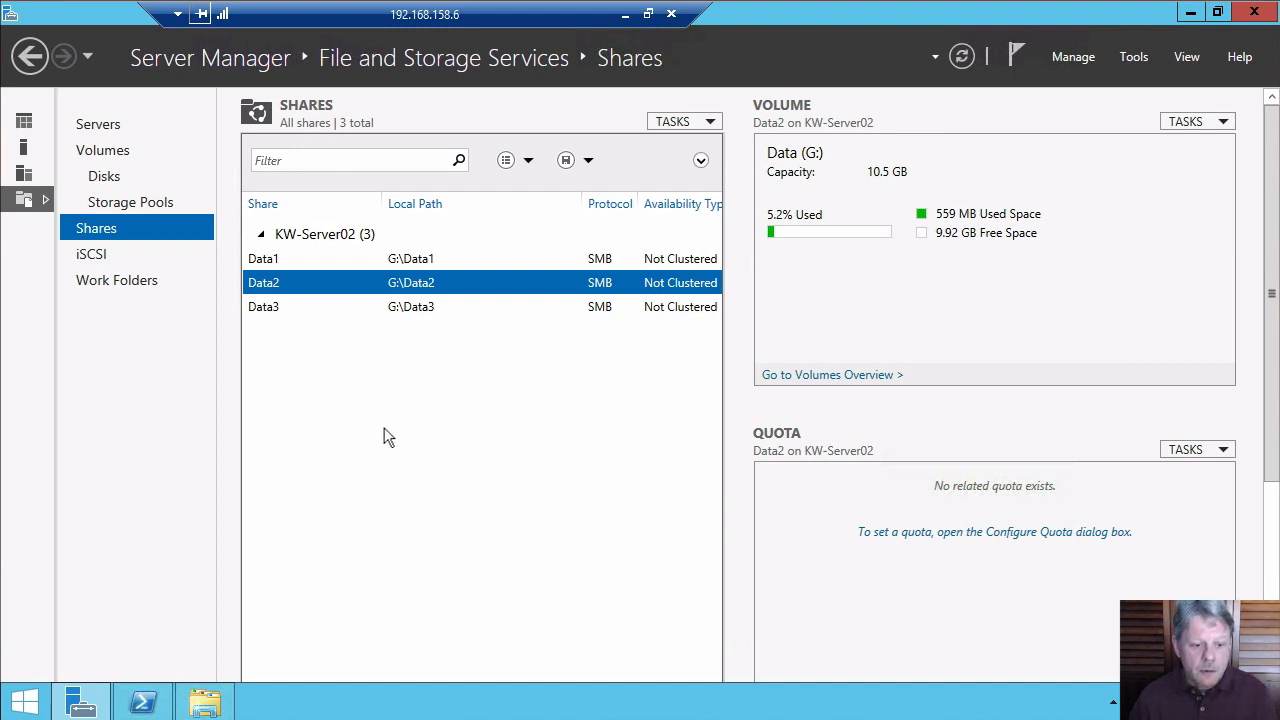
Sign in to the client VM as the domain test user with the account password
key(alt+Tab)
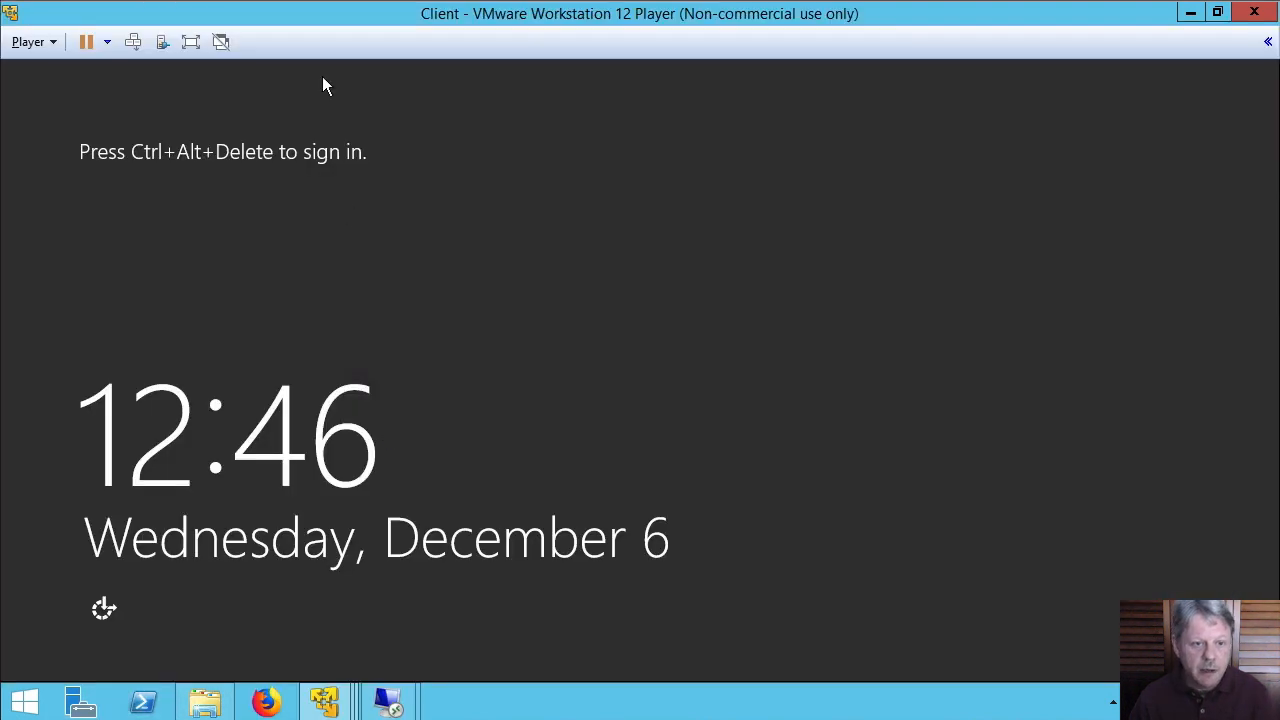
click(135, 43)
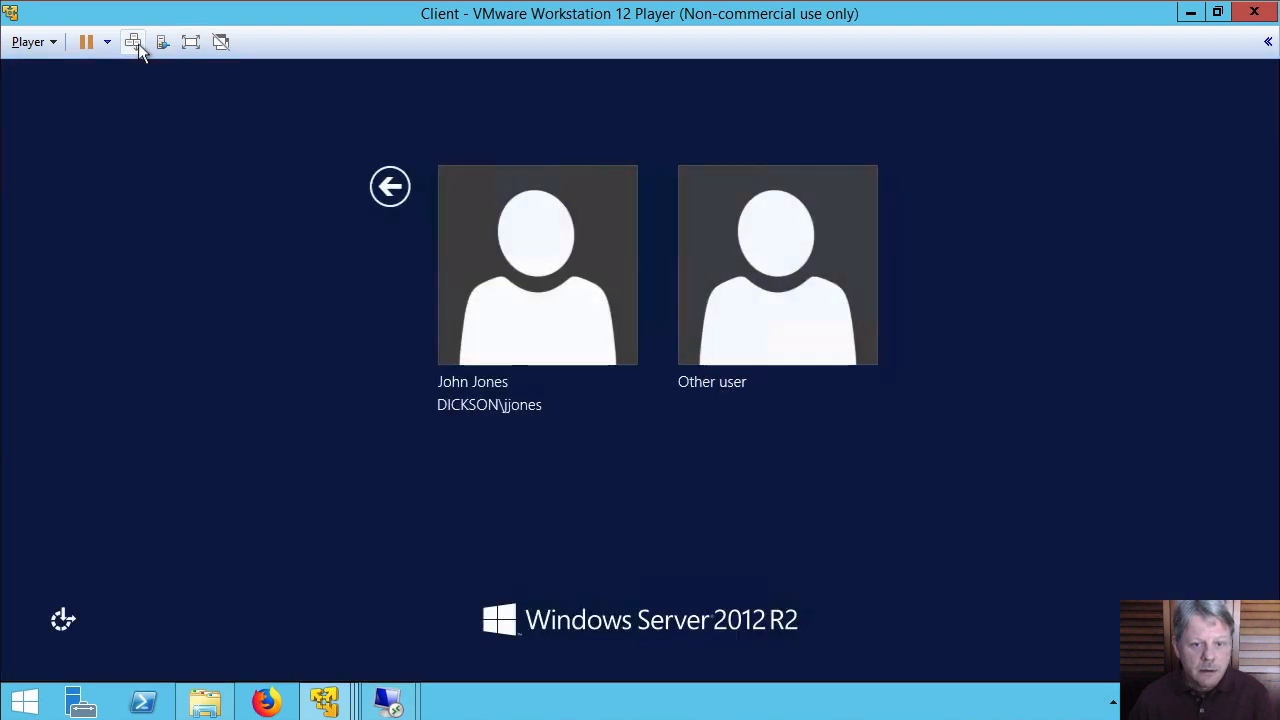
click(574, 262)
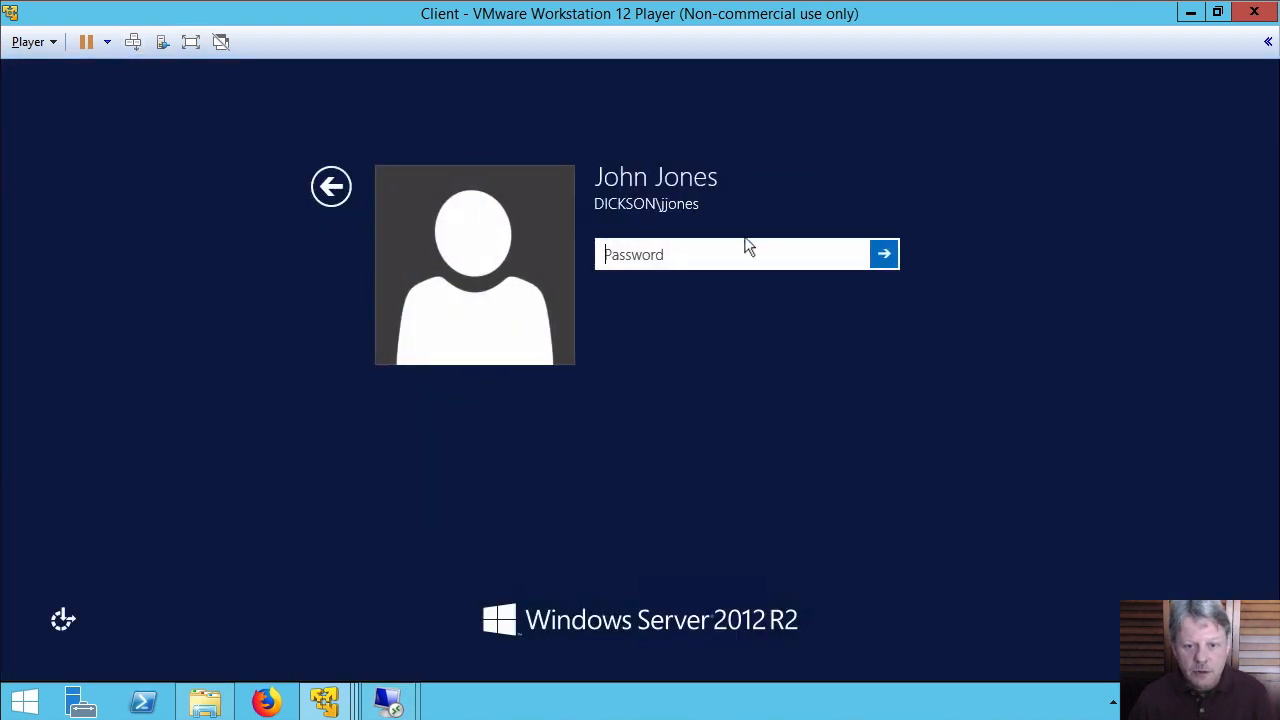
text(Pa$$w0rd)
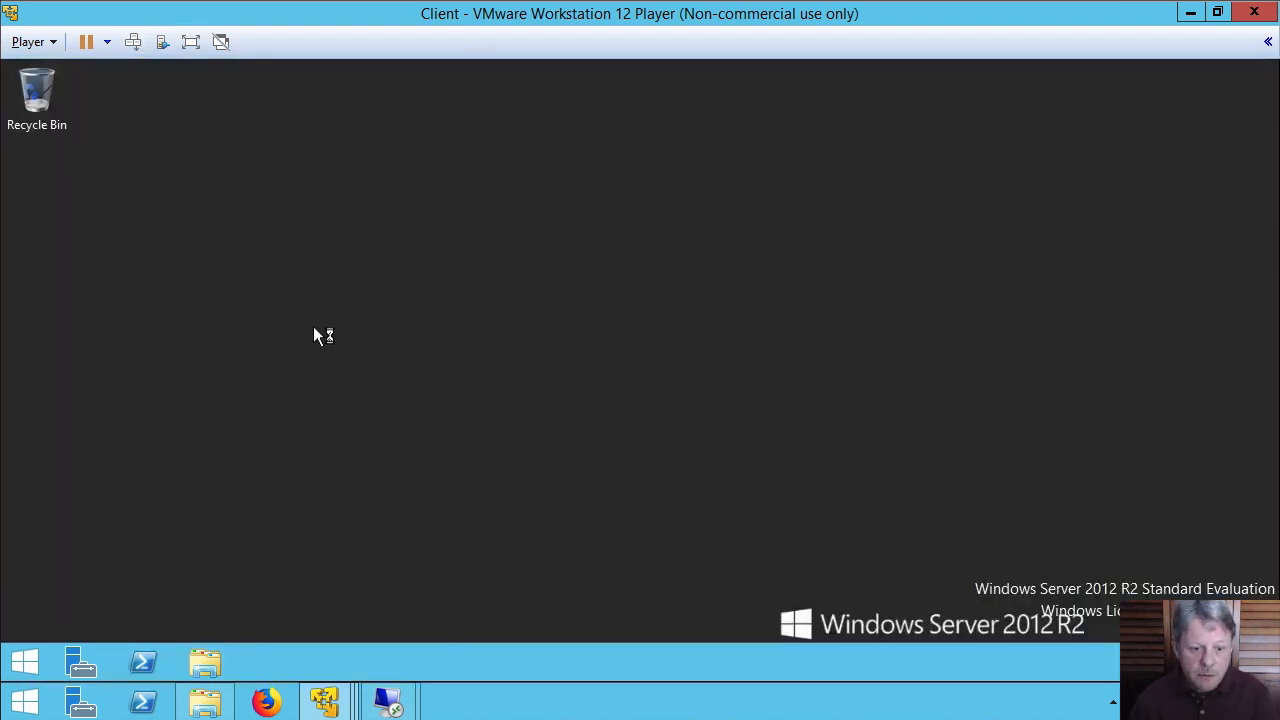
Browse \\kw-server02\Data2 in Explorer, open the empty Folder1, and go back to the listing
click(205, 660)
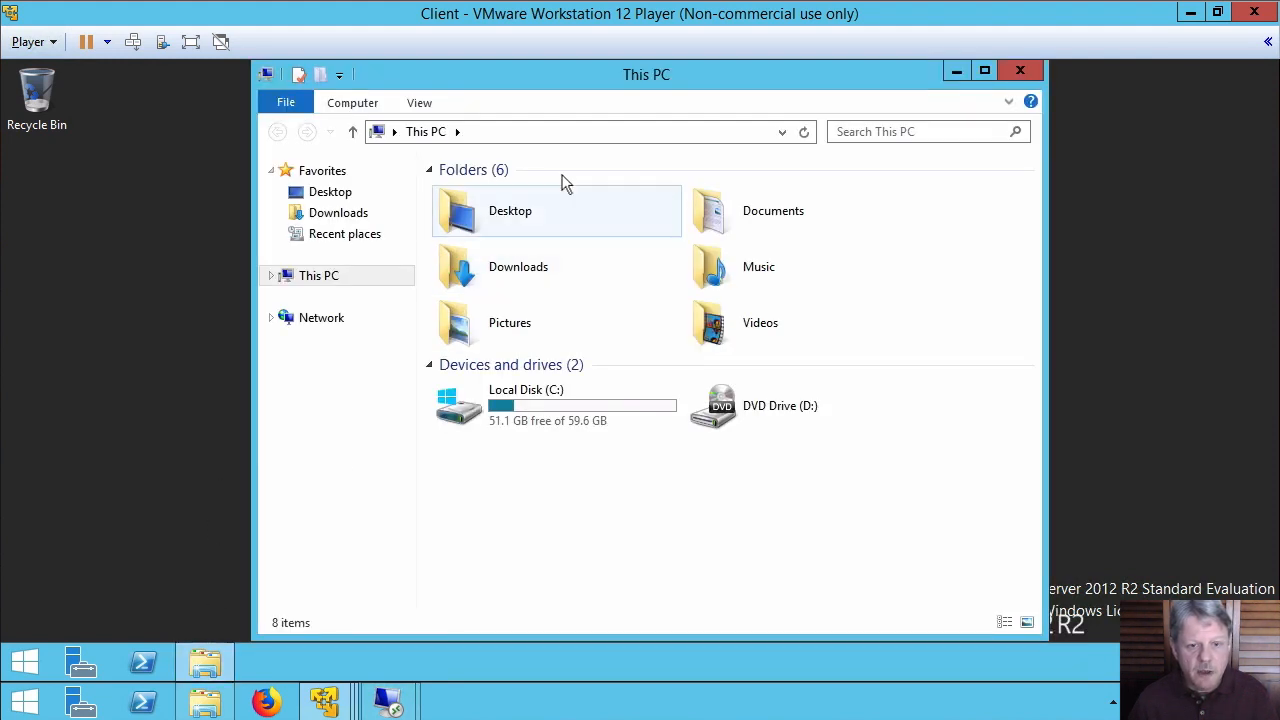
click(589, 140)
text(\\)
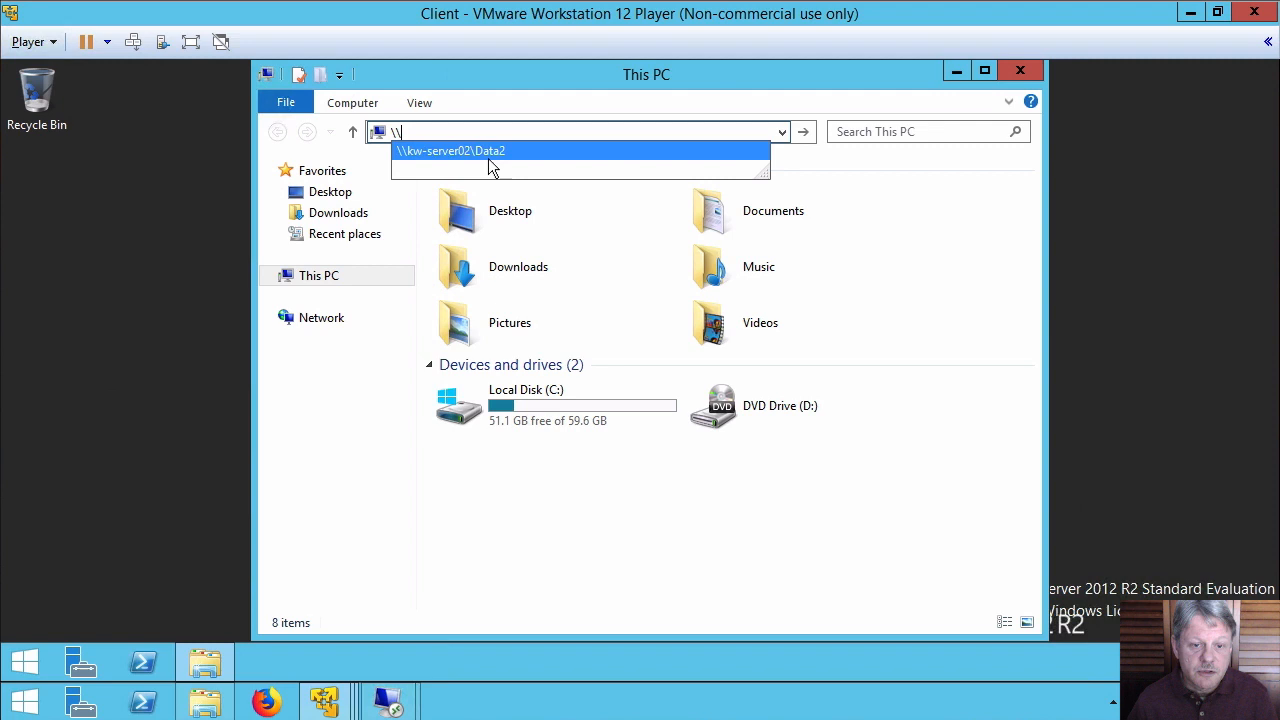
key(Escape)
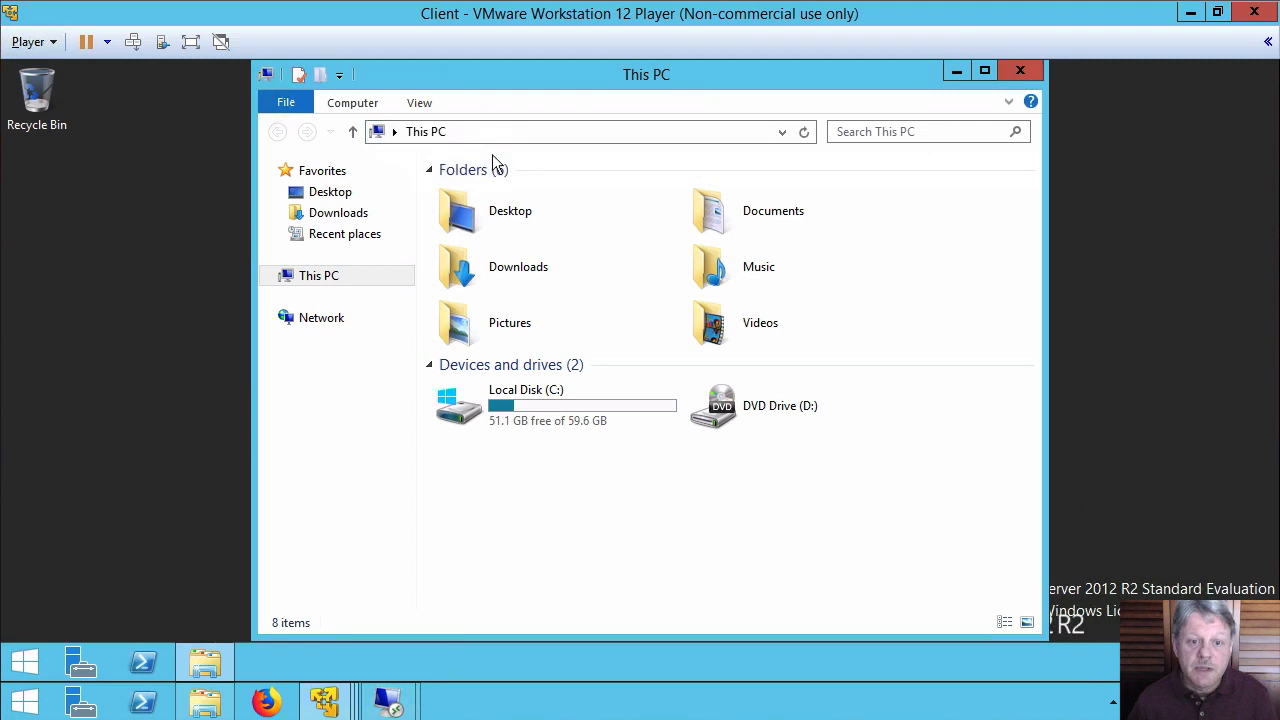
click(519, 135)
text(\\)
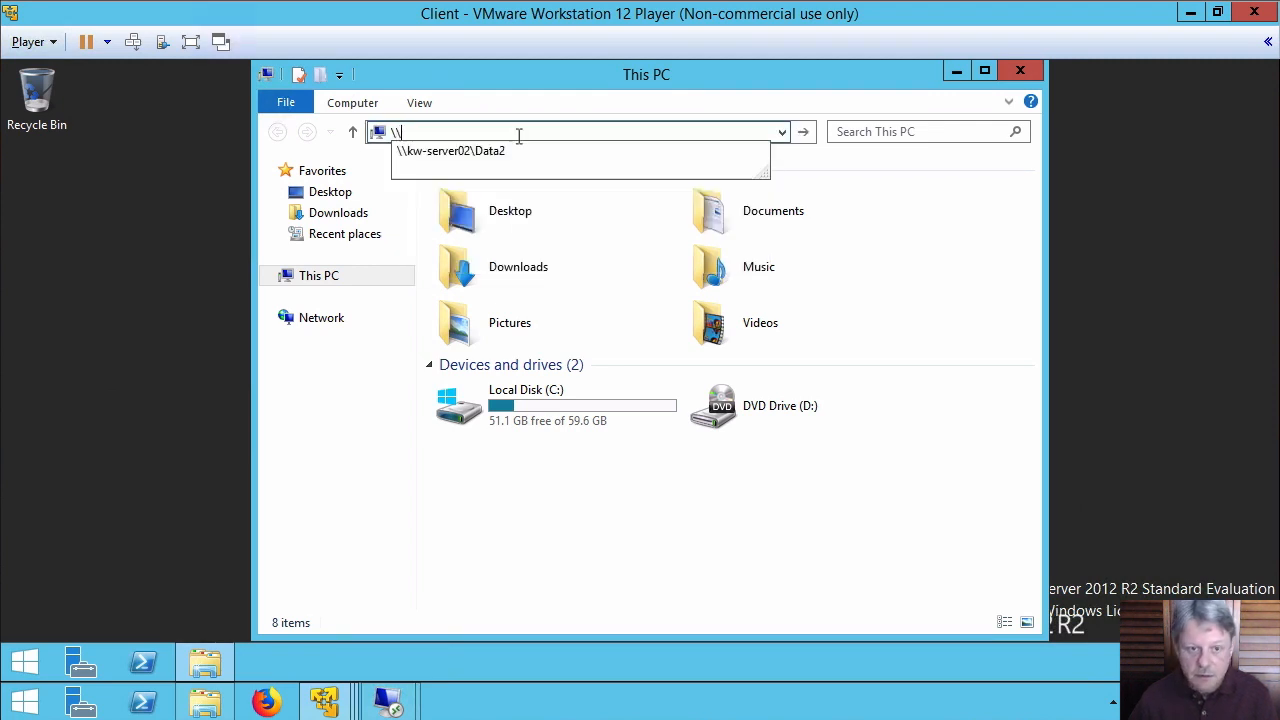
click(494, 152)
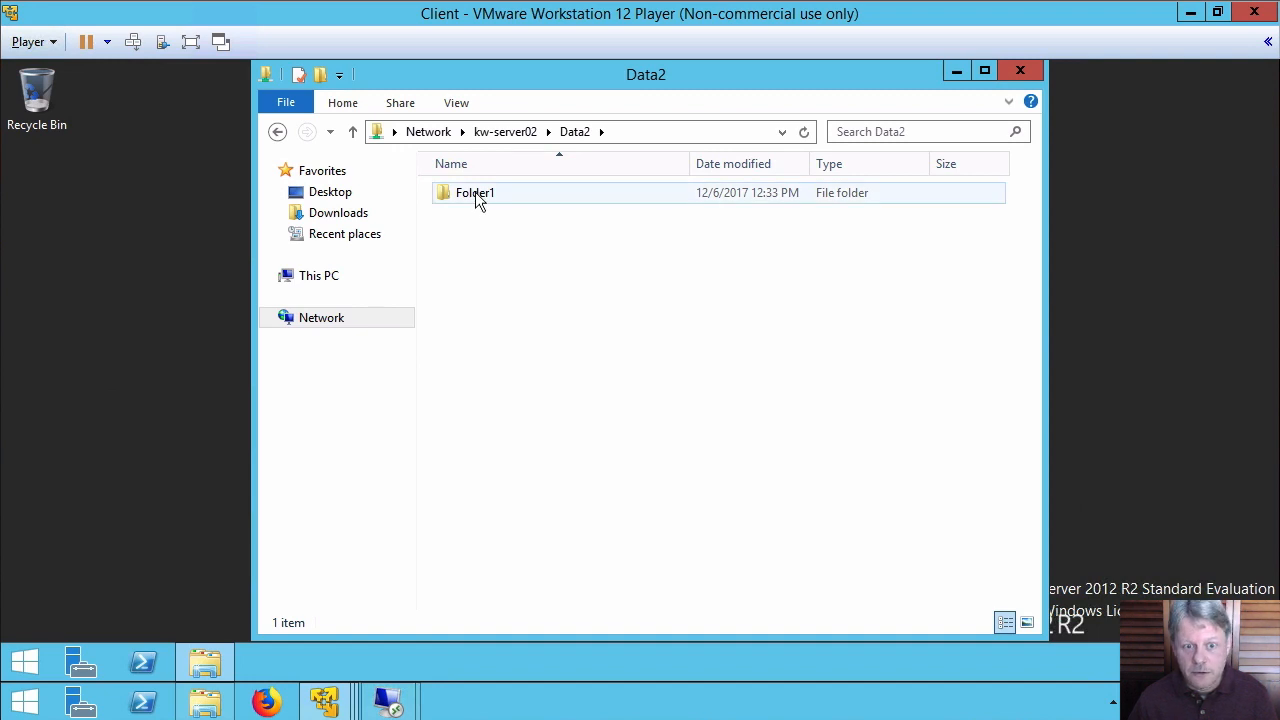
double_click(475, 195)
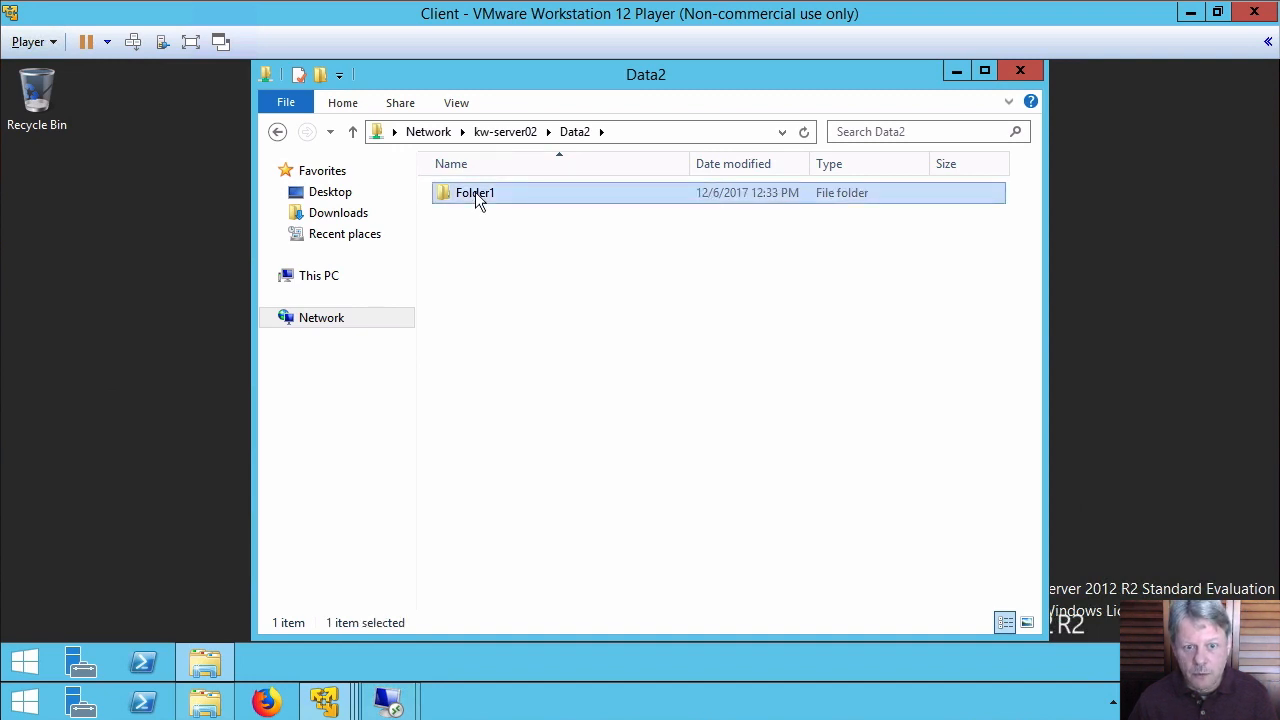
click(278, 132)
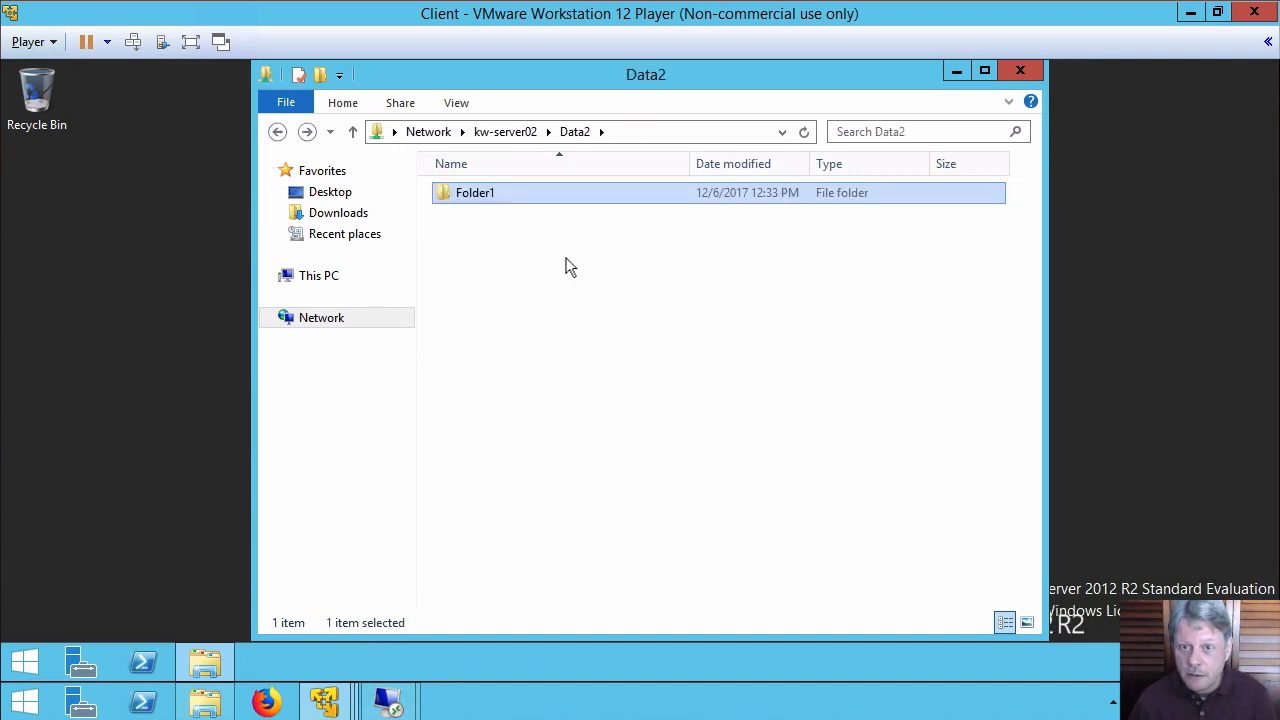